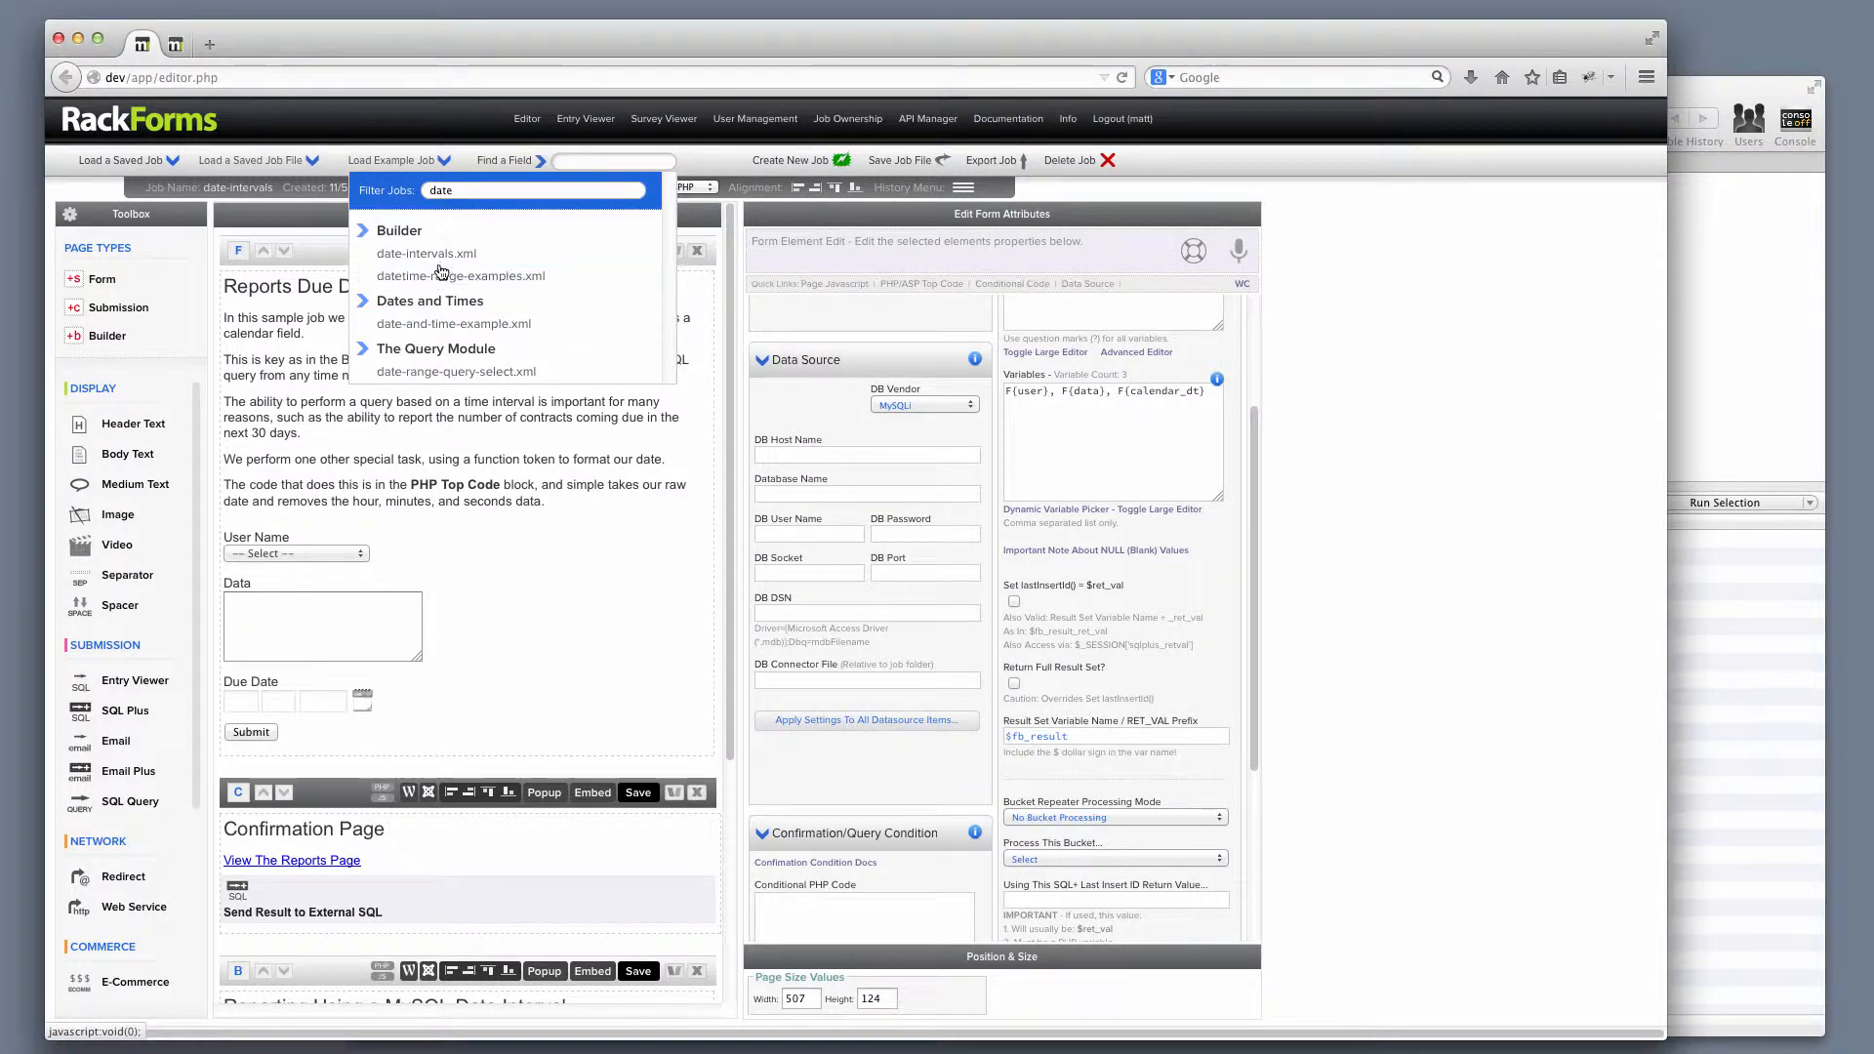
Step: Close the example job list and reposition the browser window
left_click(407, 164)
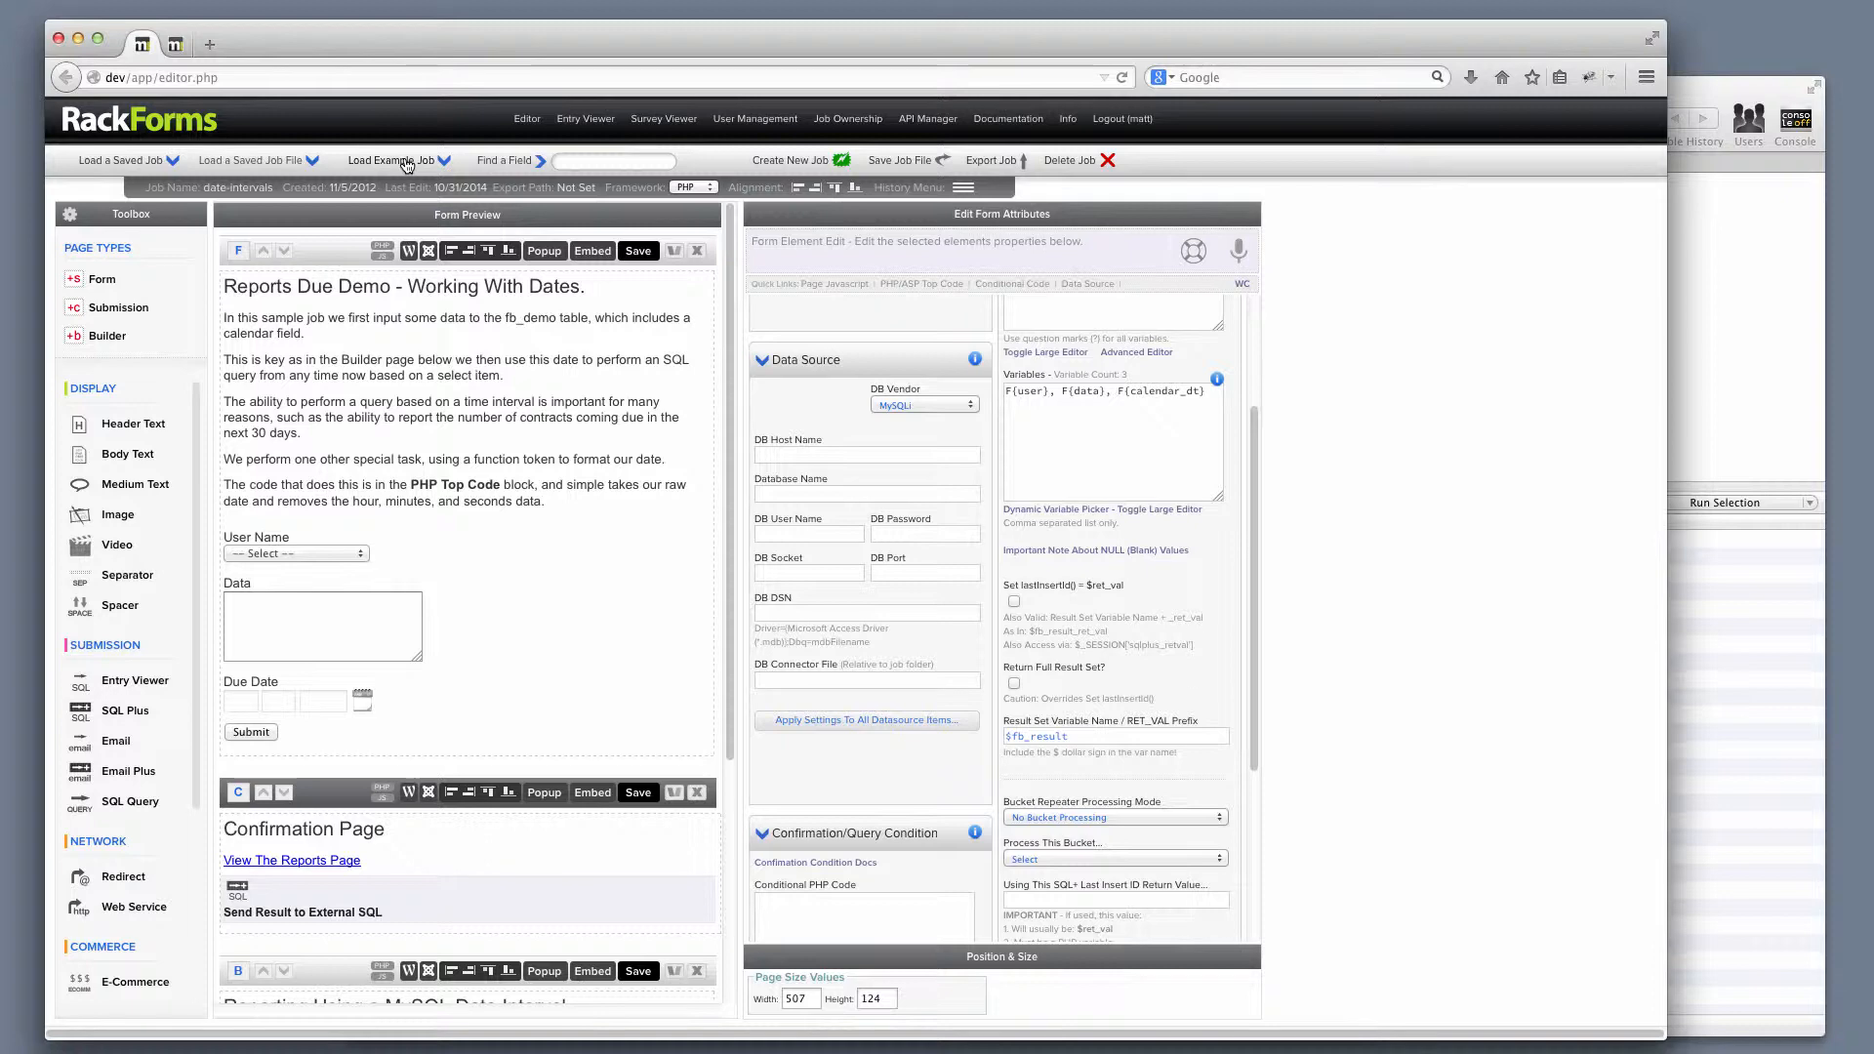
left_click_drag(492, 31, 477, 28)
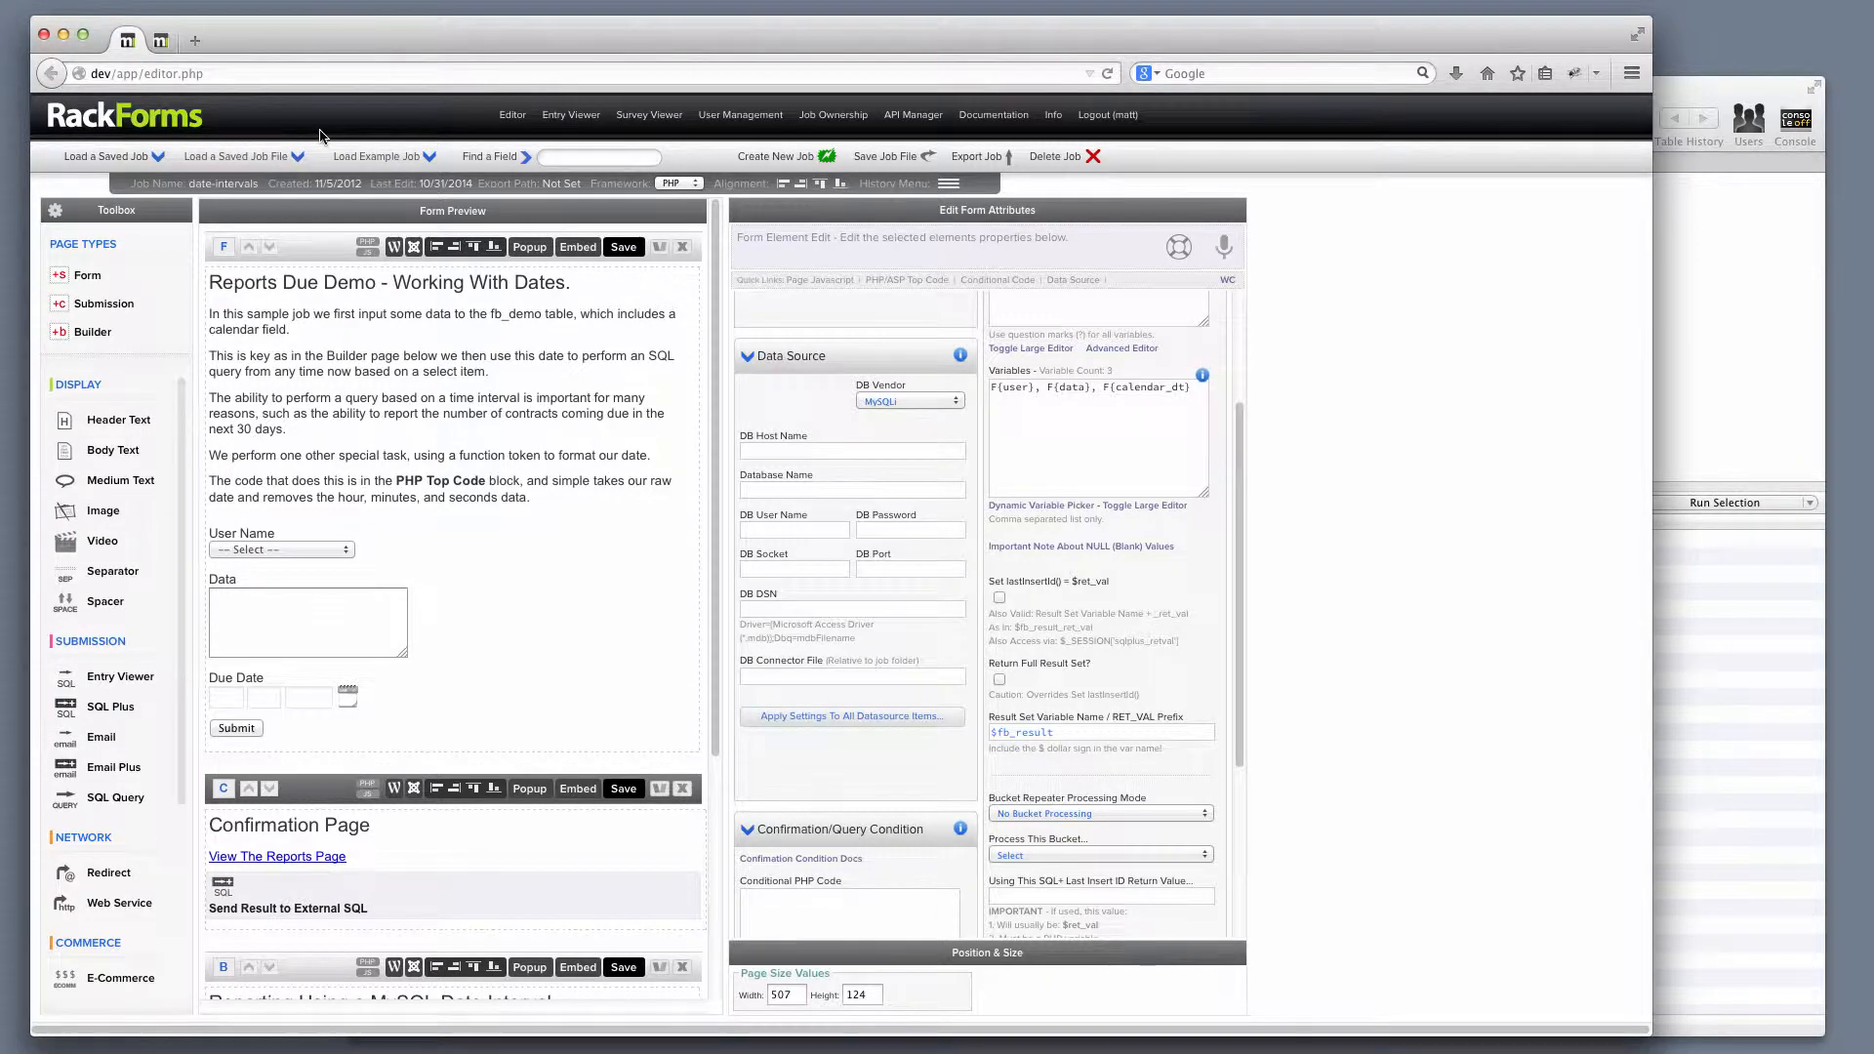
Step: Set the Due Date field's calendar type to Multi-Field-Numeric-American [TS, DT]
mouse_move(353, 685)
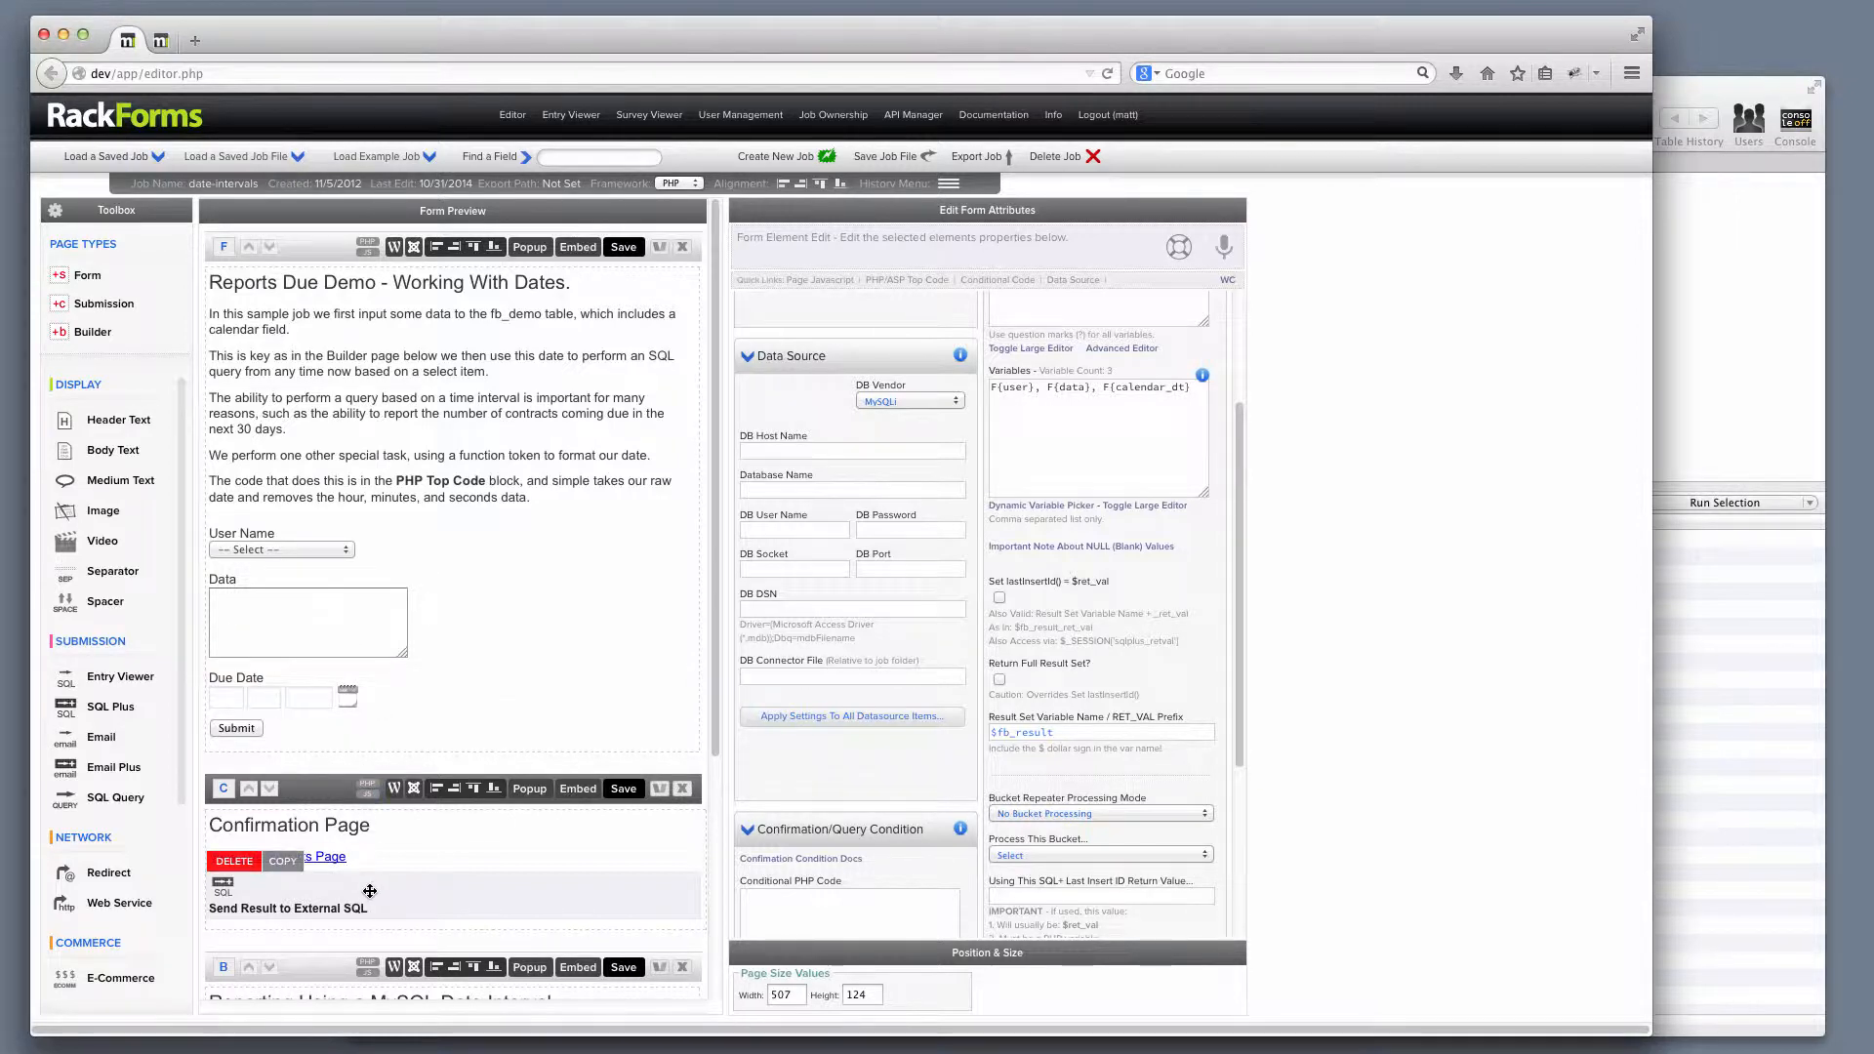
left_click(393, 681)
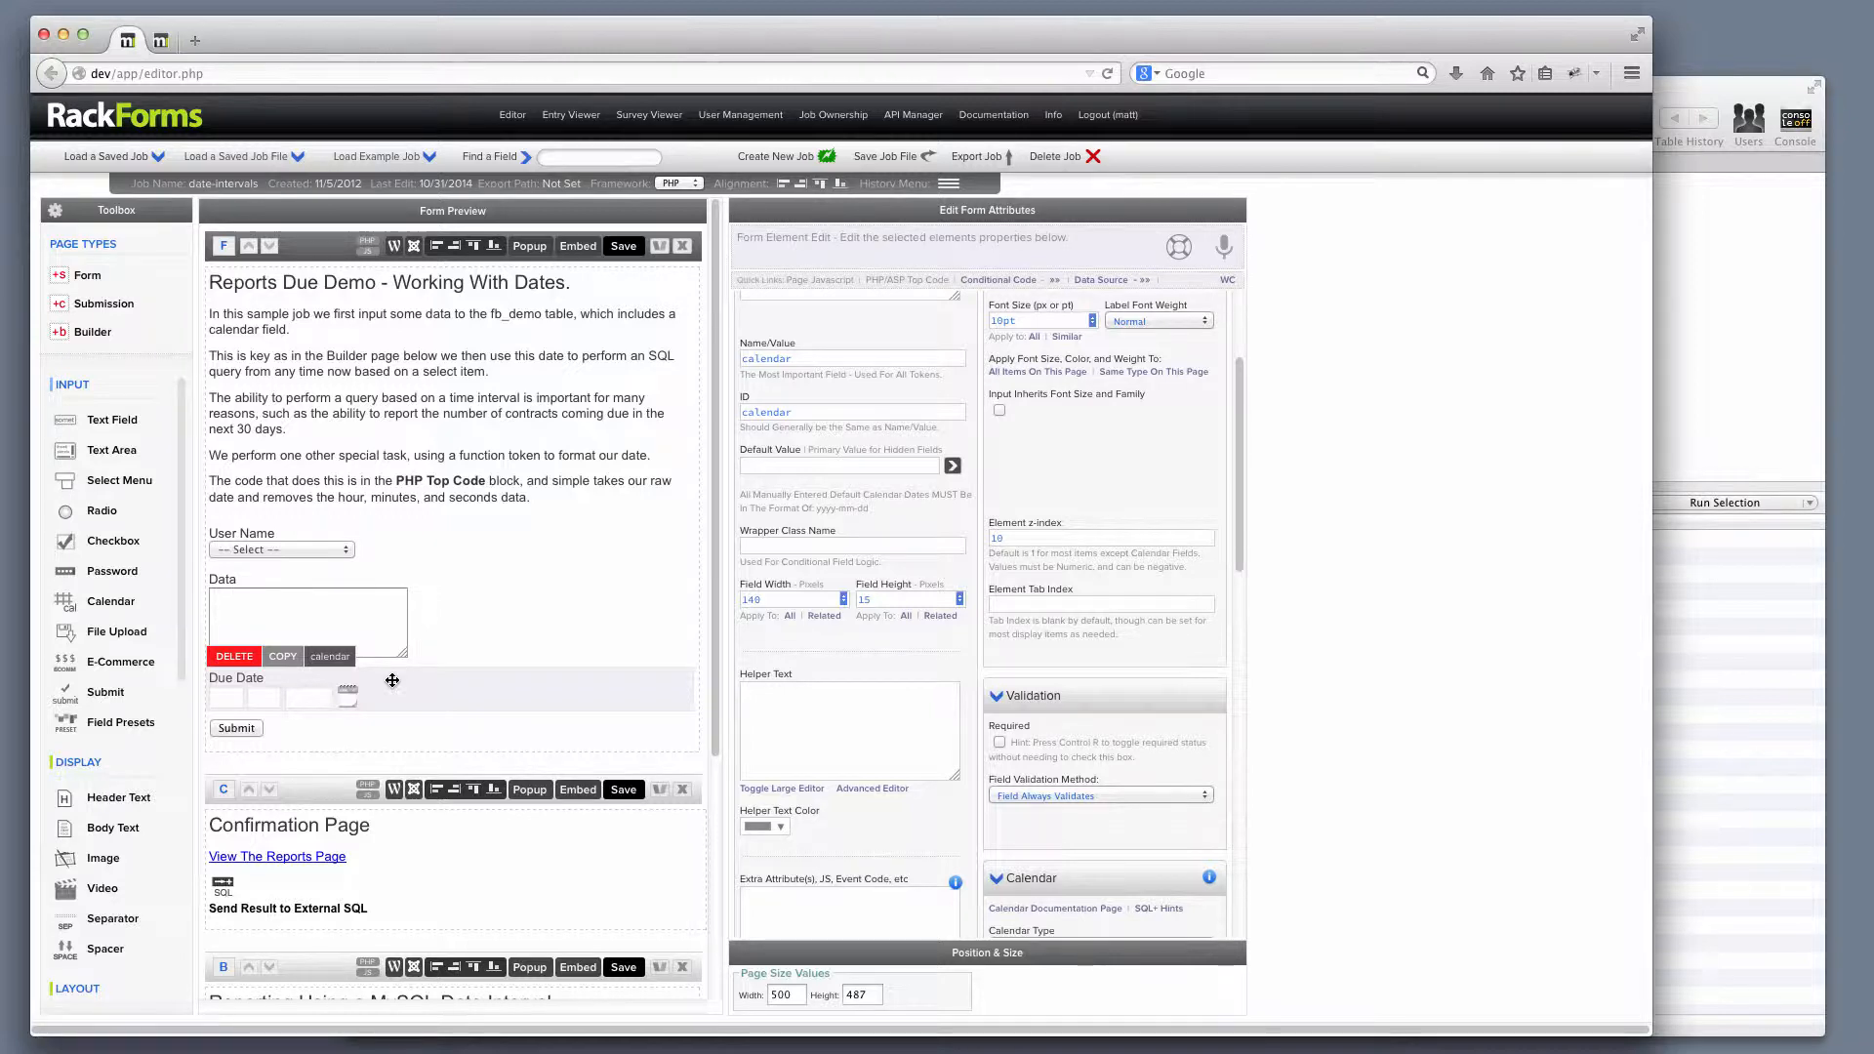
scroll(1224, 429, "down", 5)
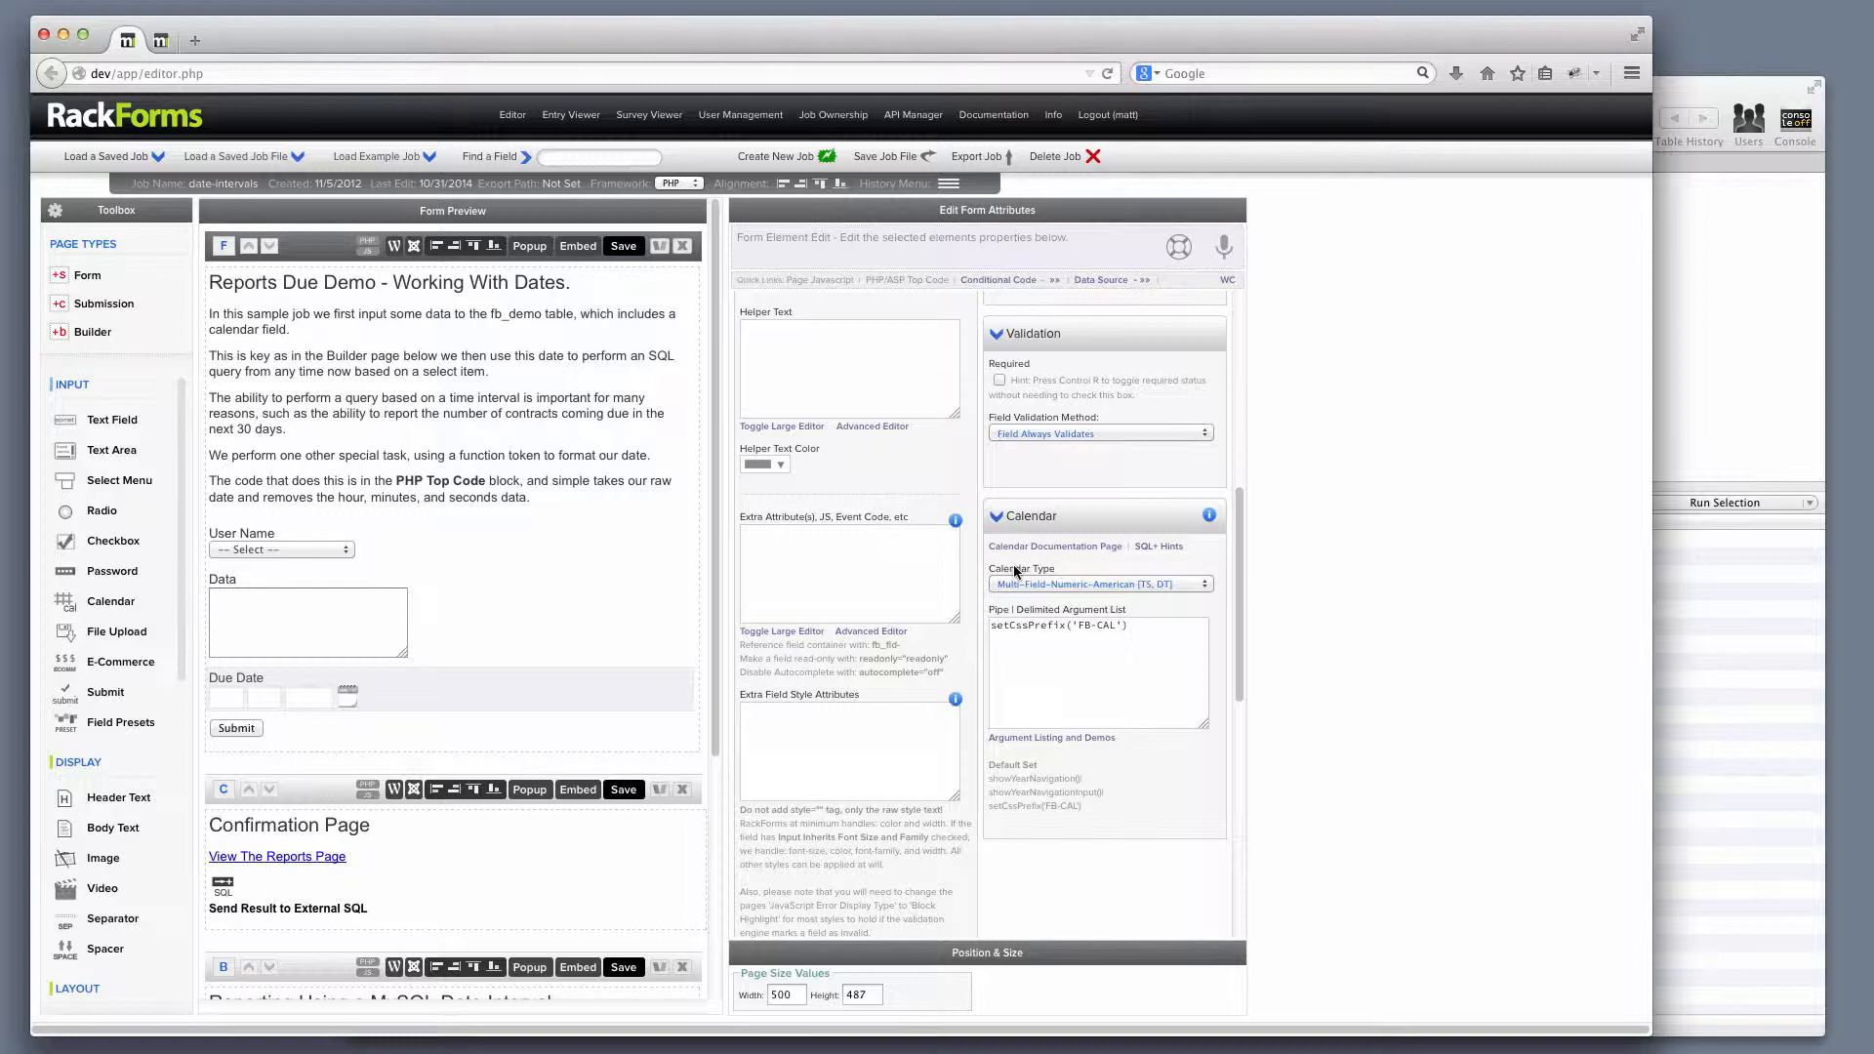
left_click(1107, 583)
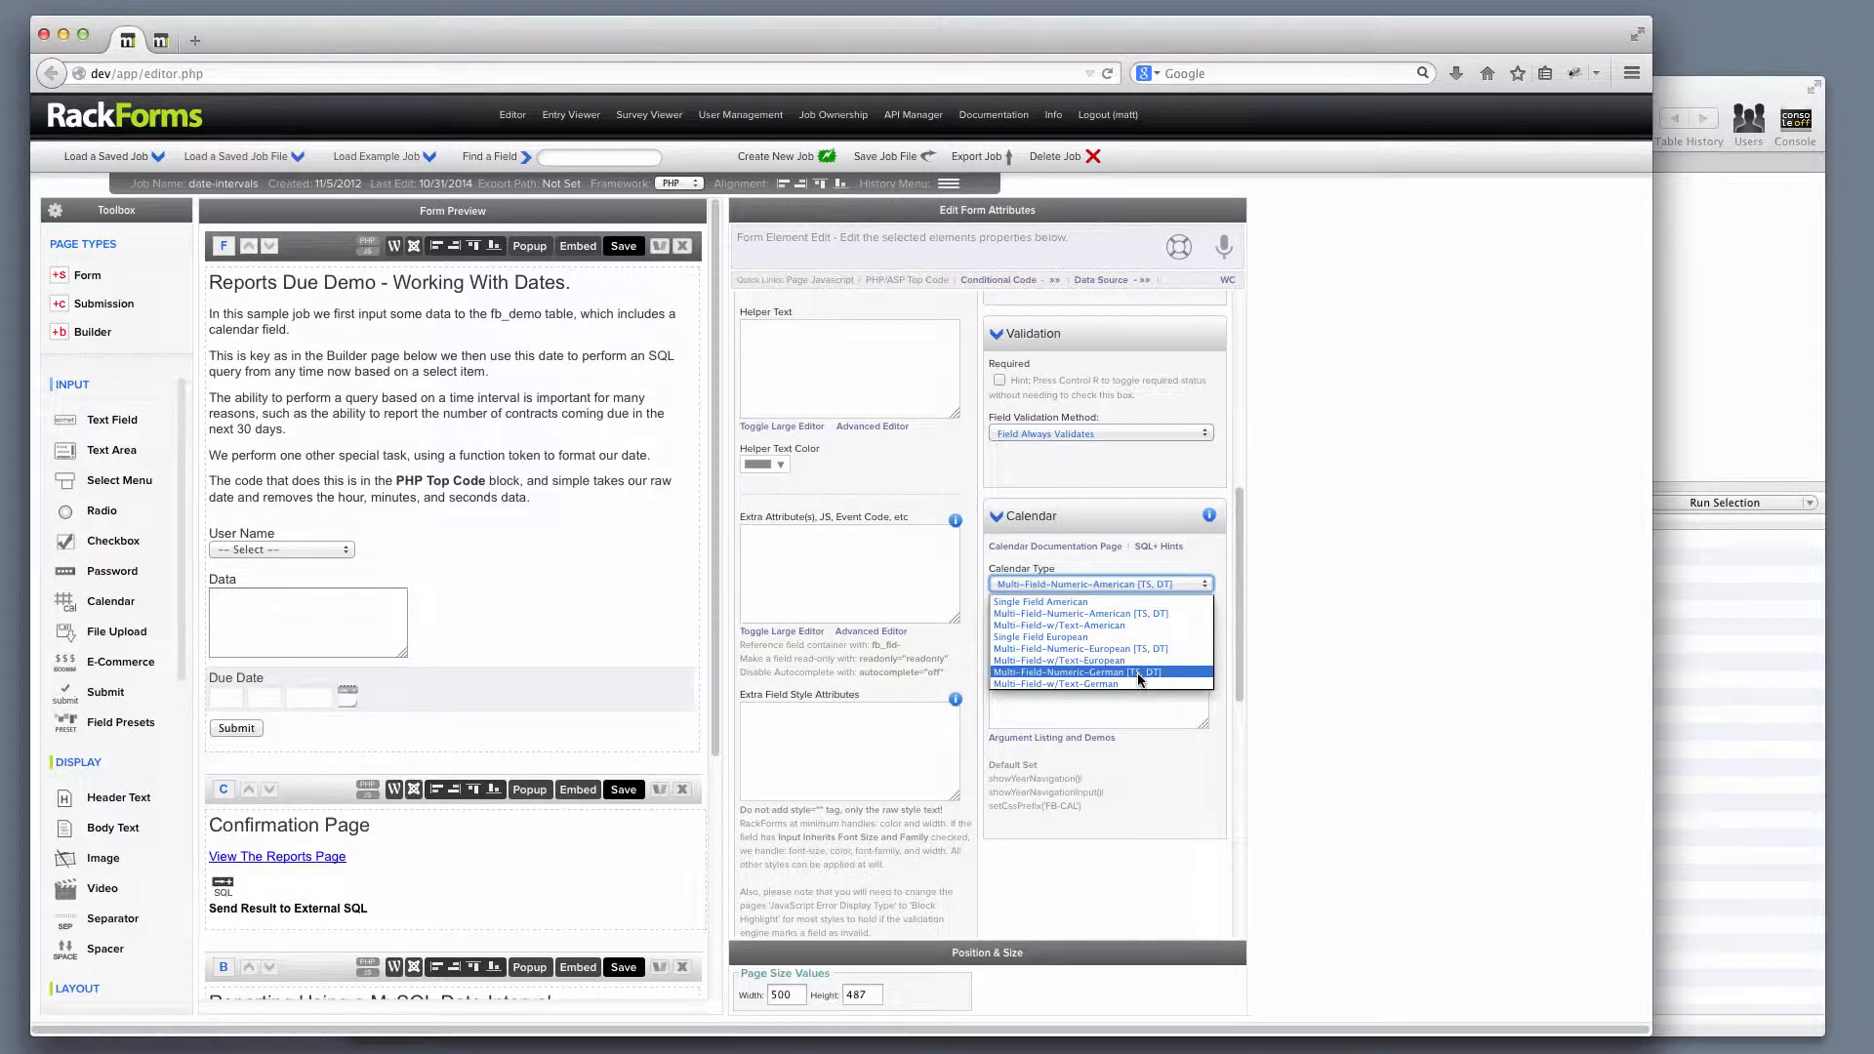
left_click(1160, 614)
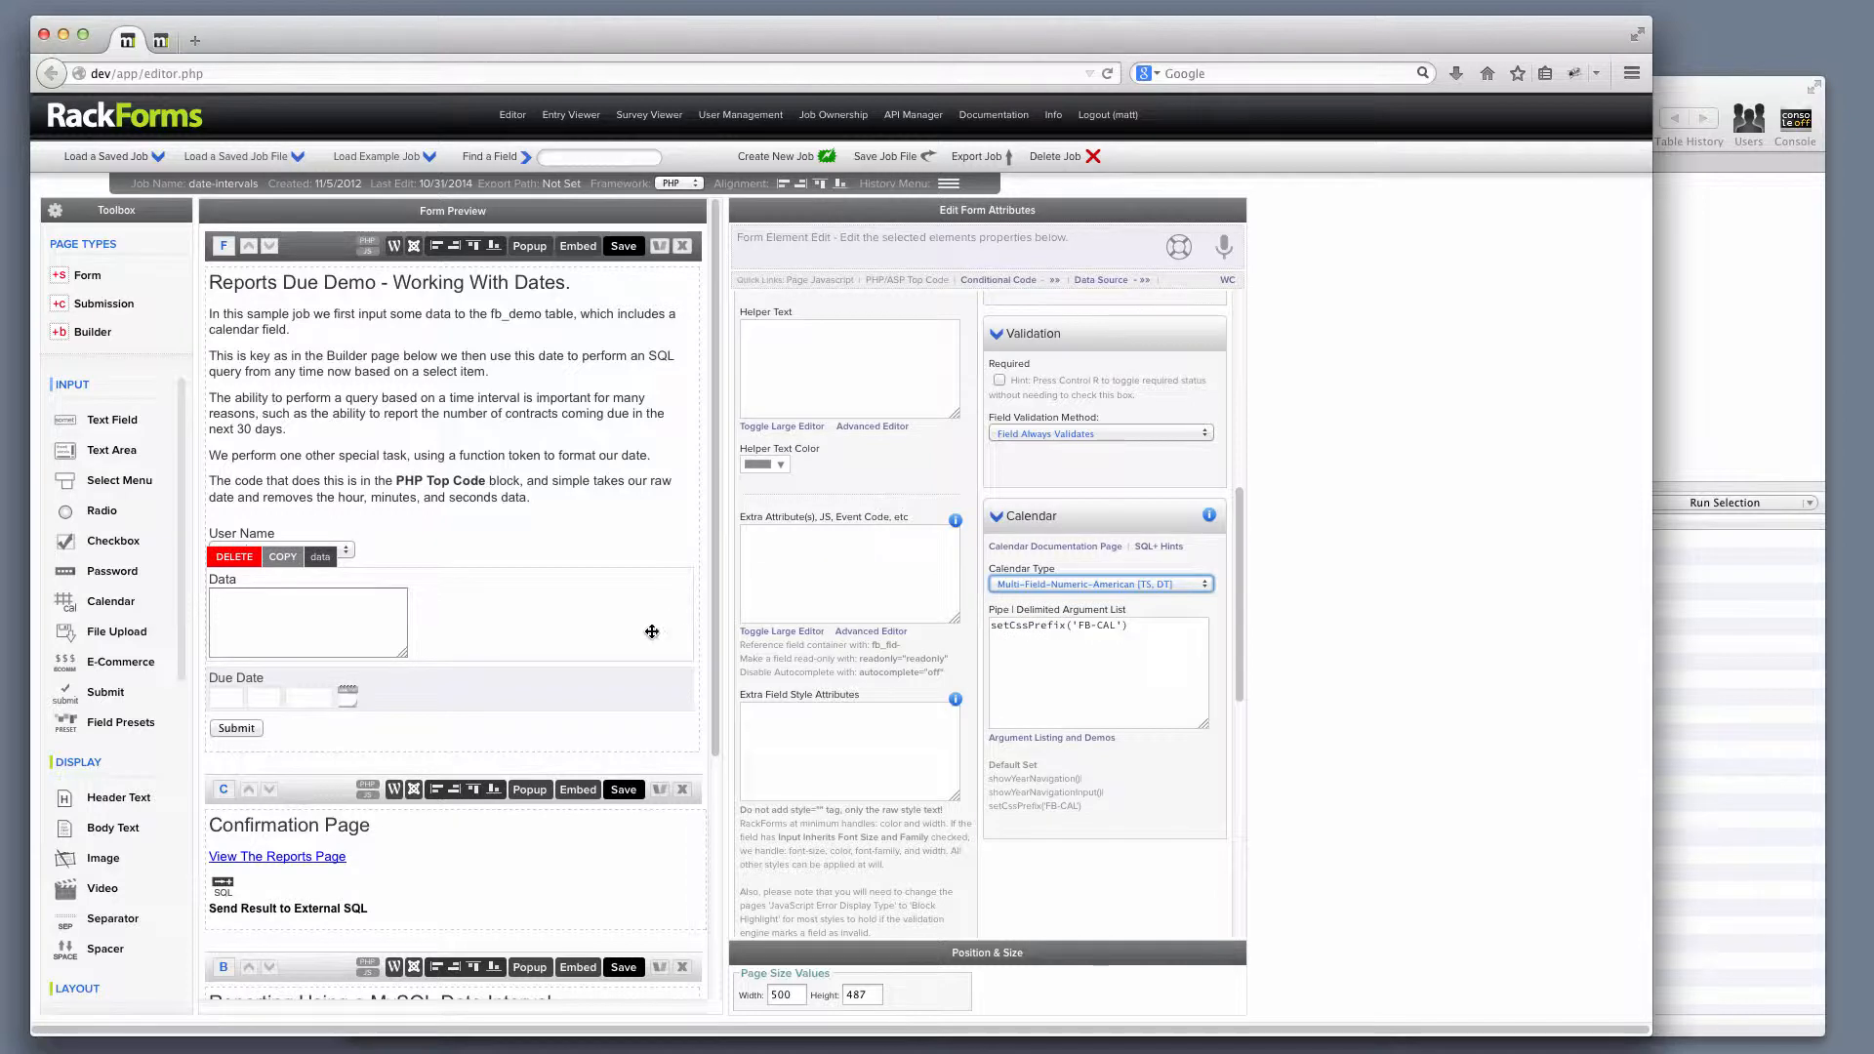
Step: Examine the SQL code and variables of the confirmation page's SQL element, focusing on the F{calendar_dt} token
scroll(391, 781, "down", 1)
left_click(247, 892)
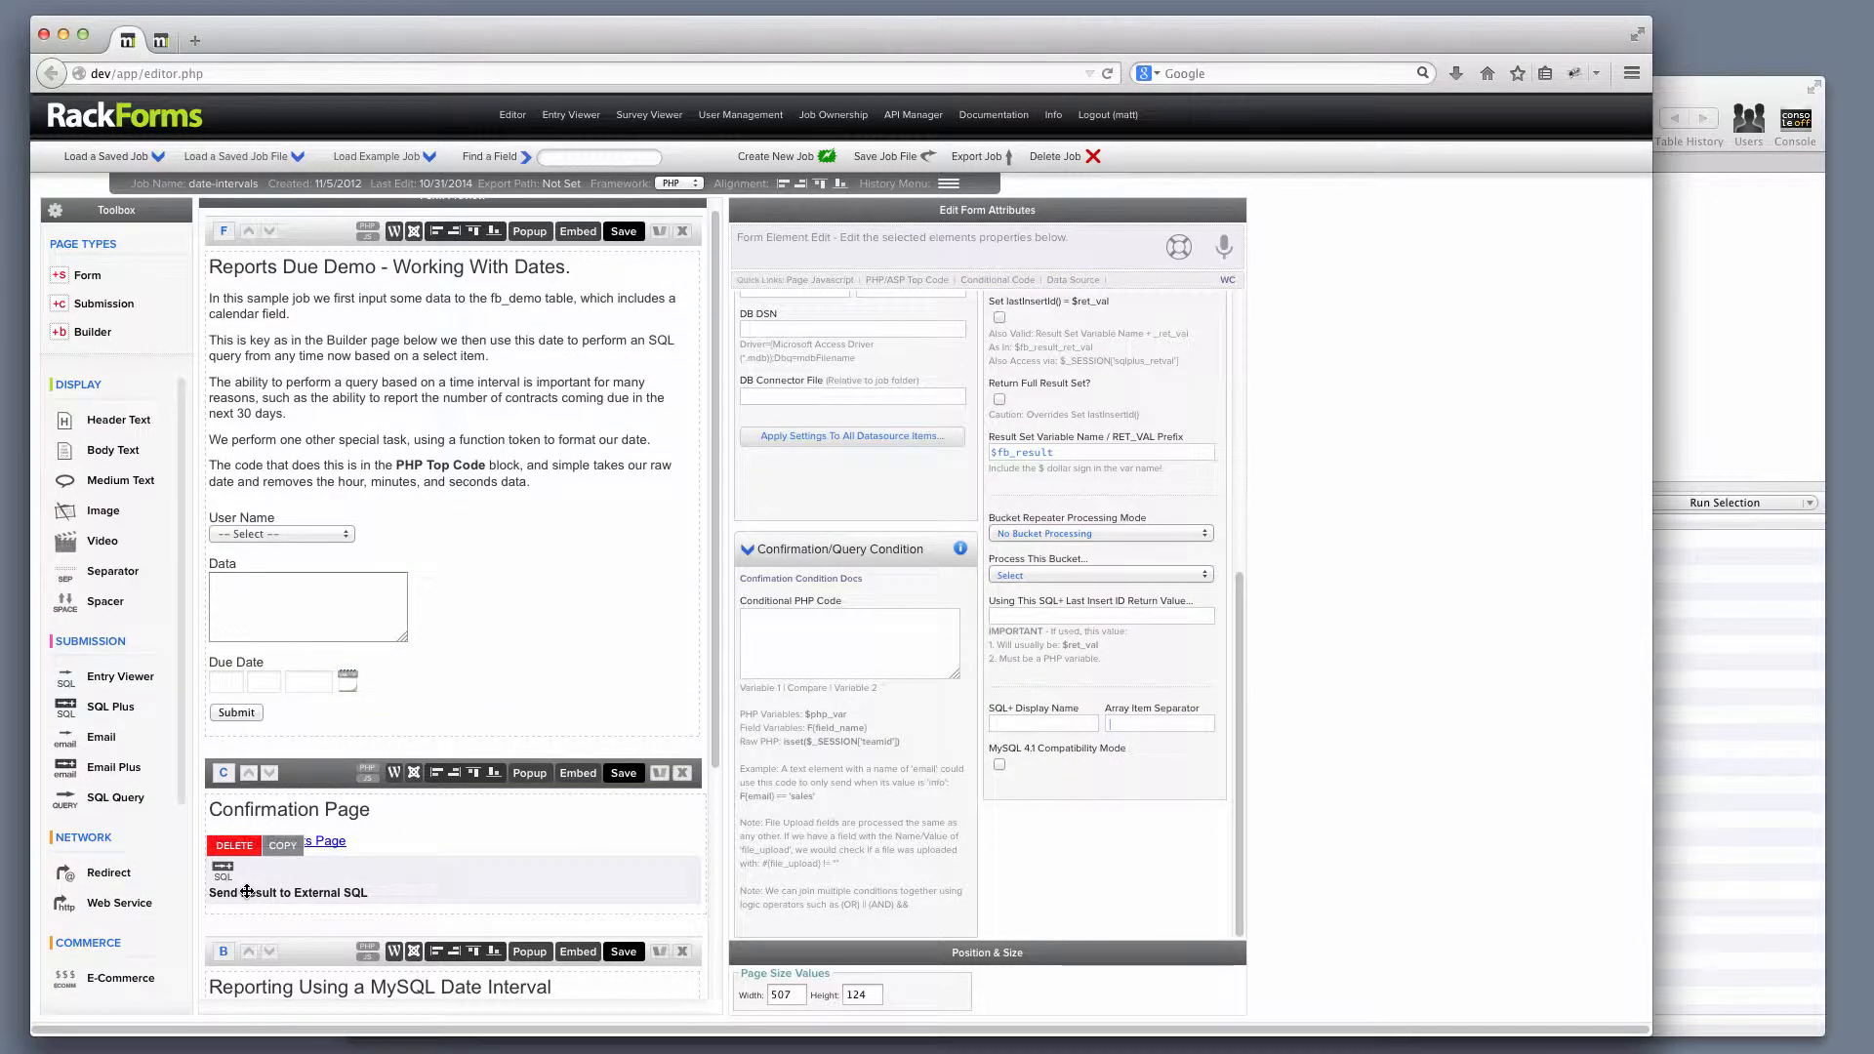
scroll(1035, 659, "up", 5)
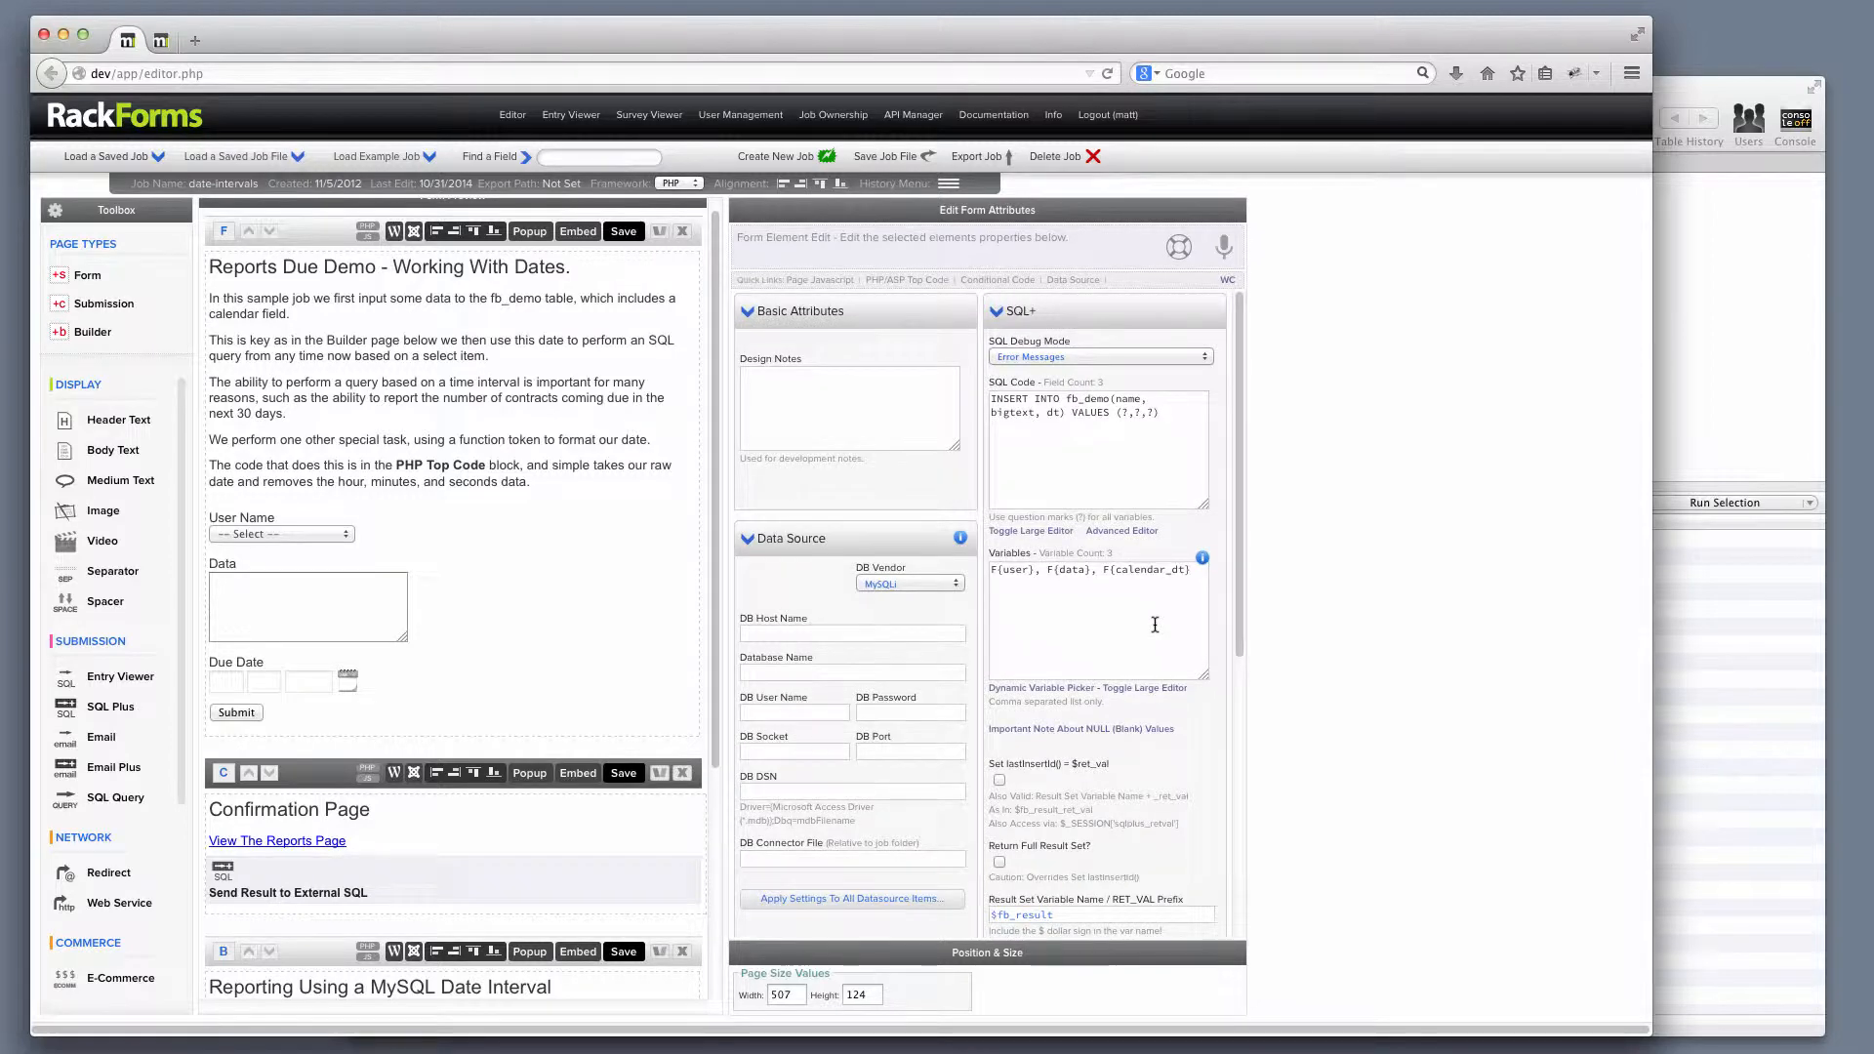
left_click(1155, 625)
mouse_move(1105, 570)
left_mouse_down()
mouse_move(1191, 564)
mouse_move(1115, 571)
left_mouse_up()
left_click(1155, 572)
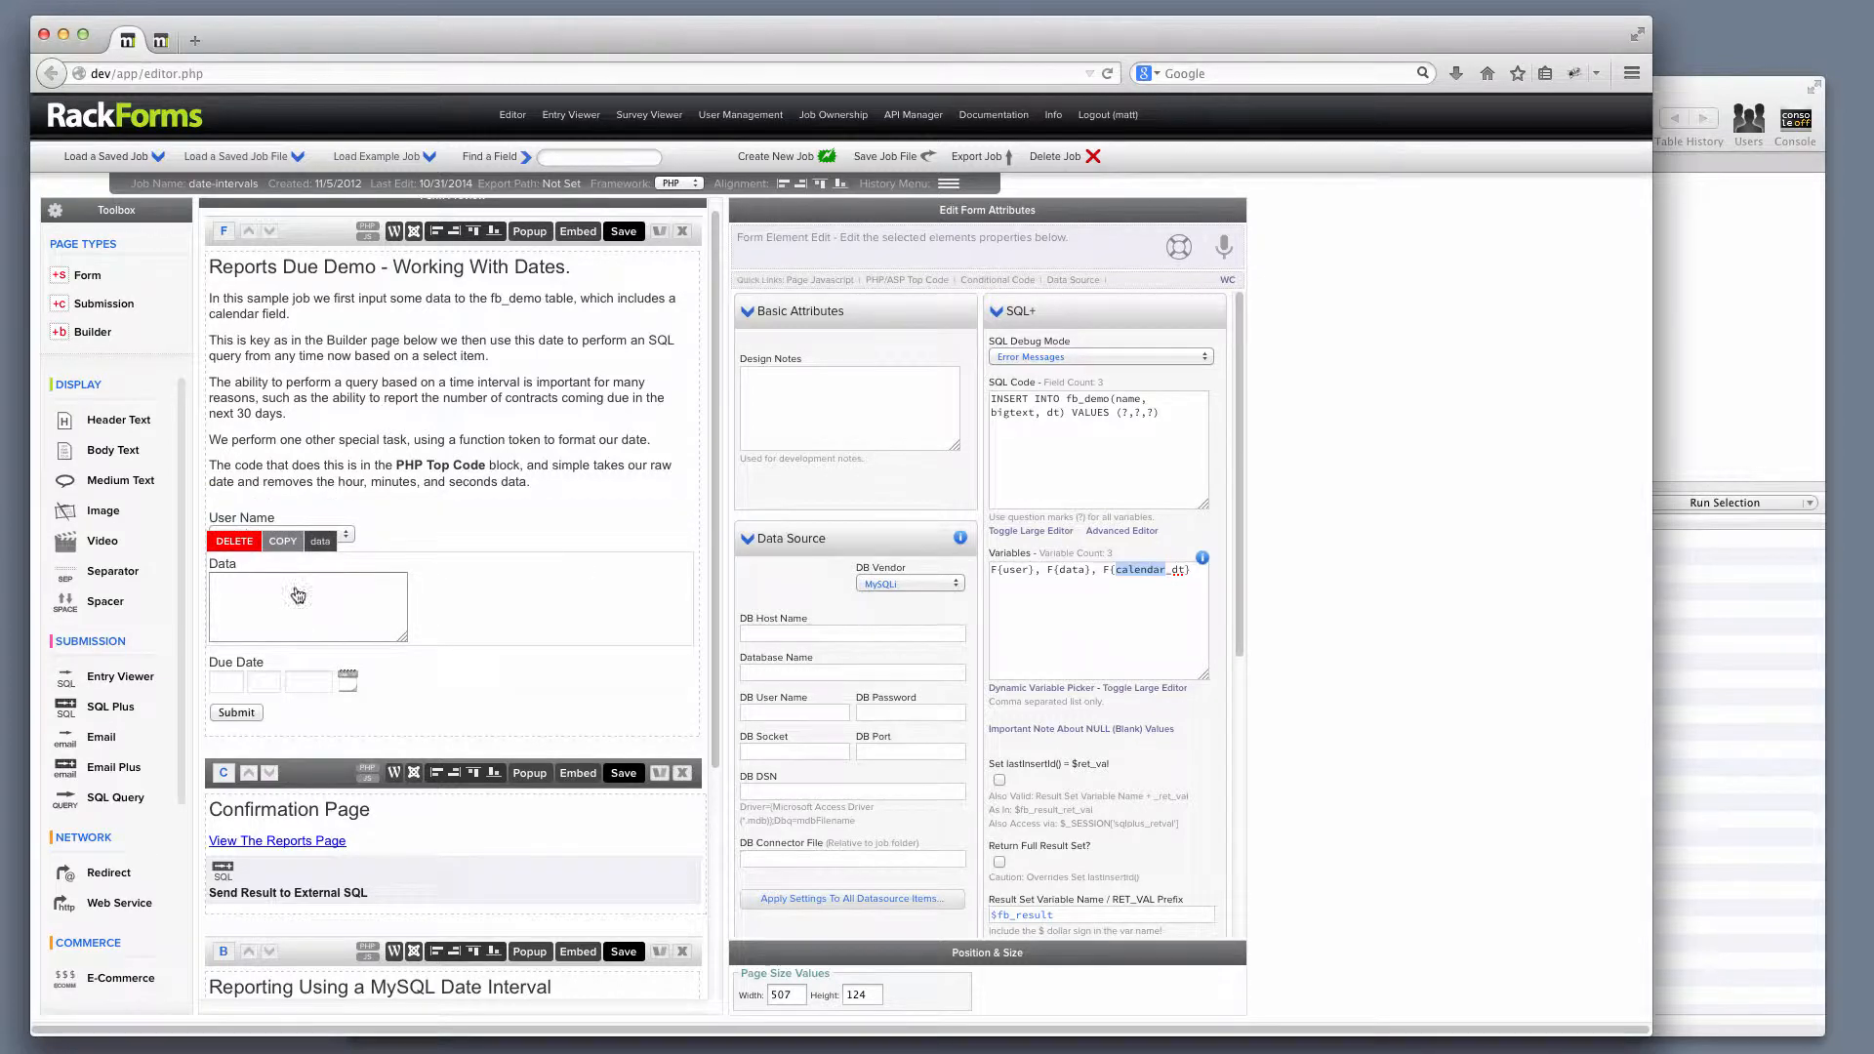
left_click(1171, 571)
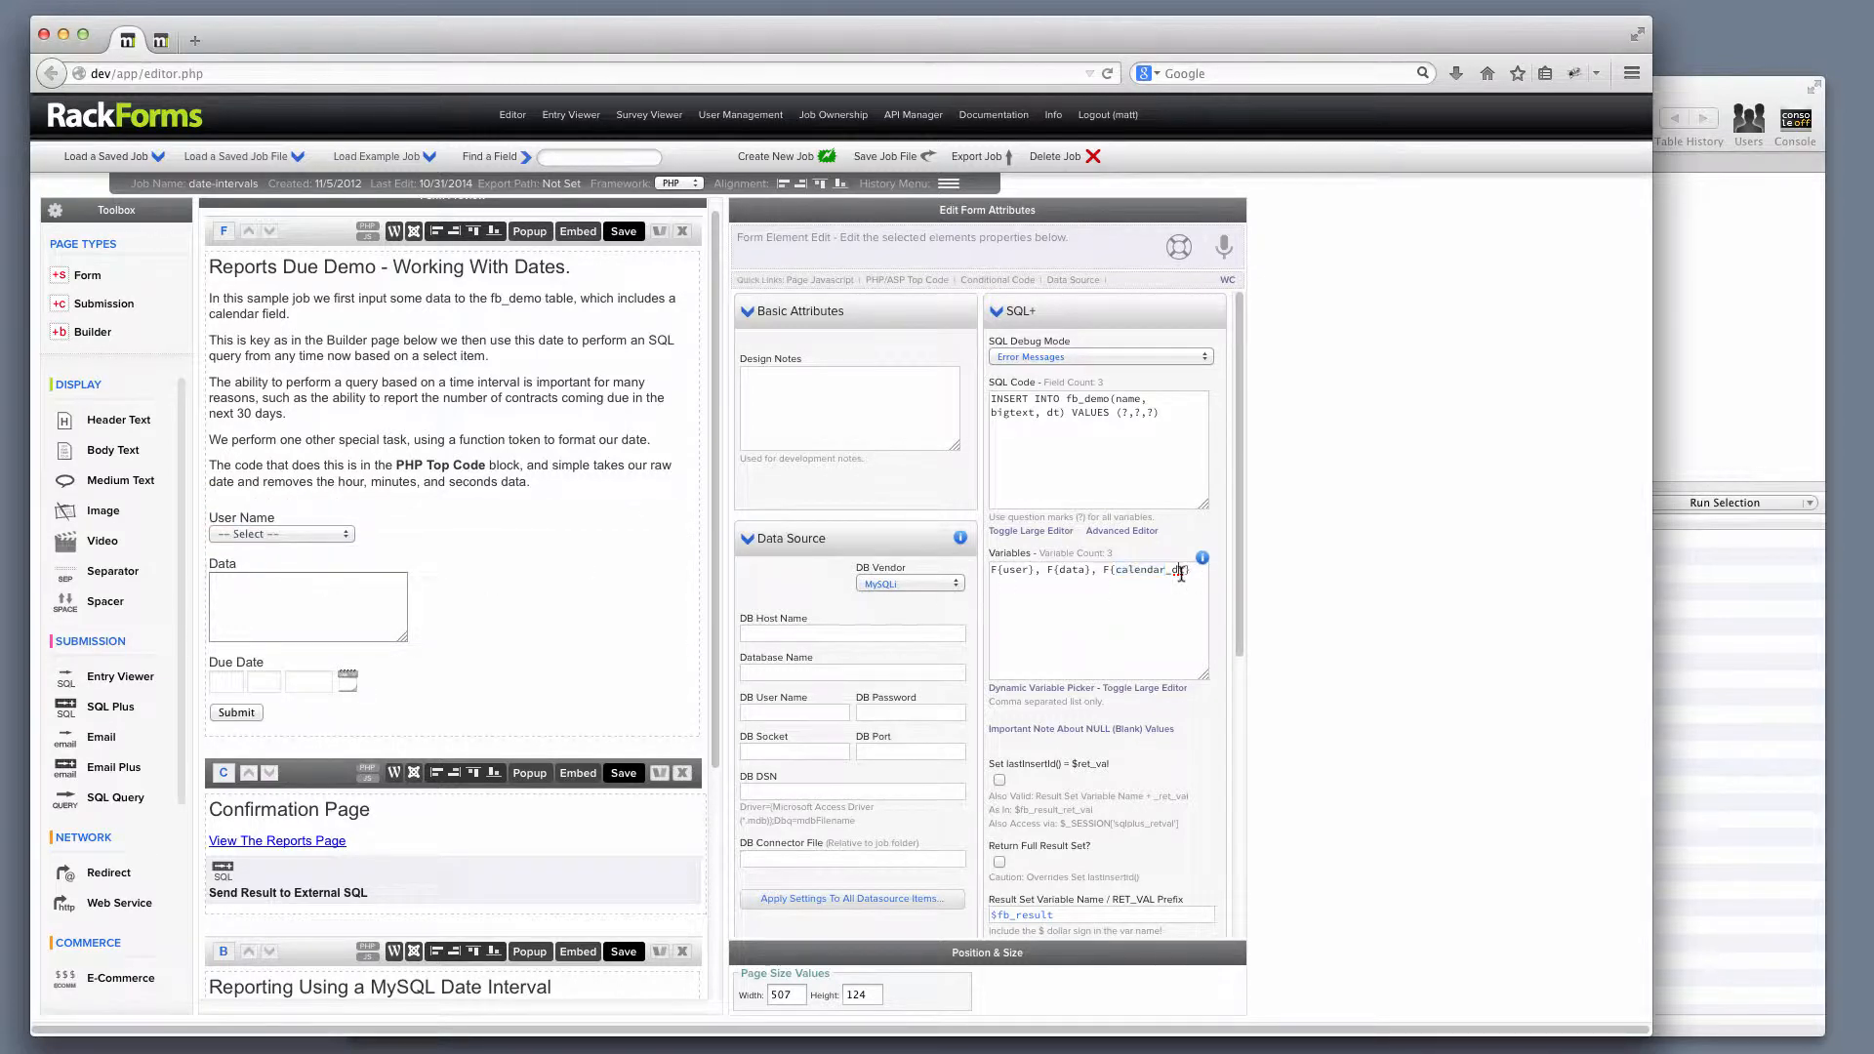
left_click_drag(1168, 571, 1181, 570)
left_click_drag(1117, 569, 1182, 570)
Step: Save the form page and, in its live output, choose a user name and enter "Sample Data" in the Data field
left_click(619, 231)
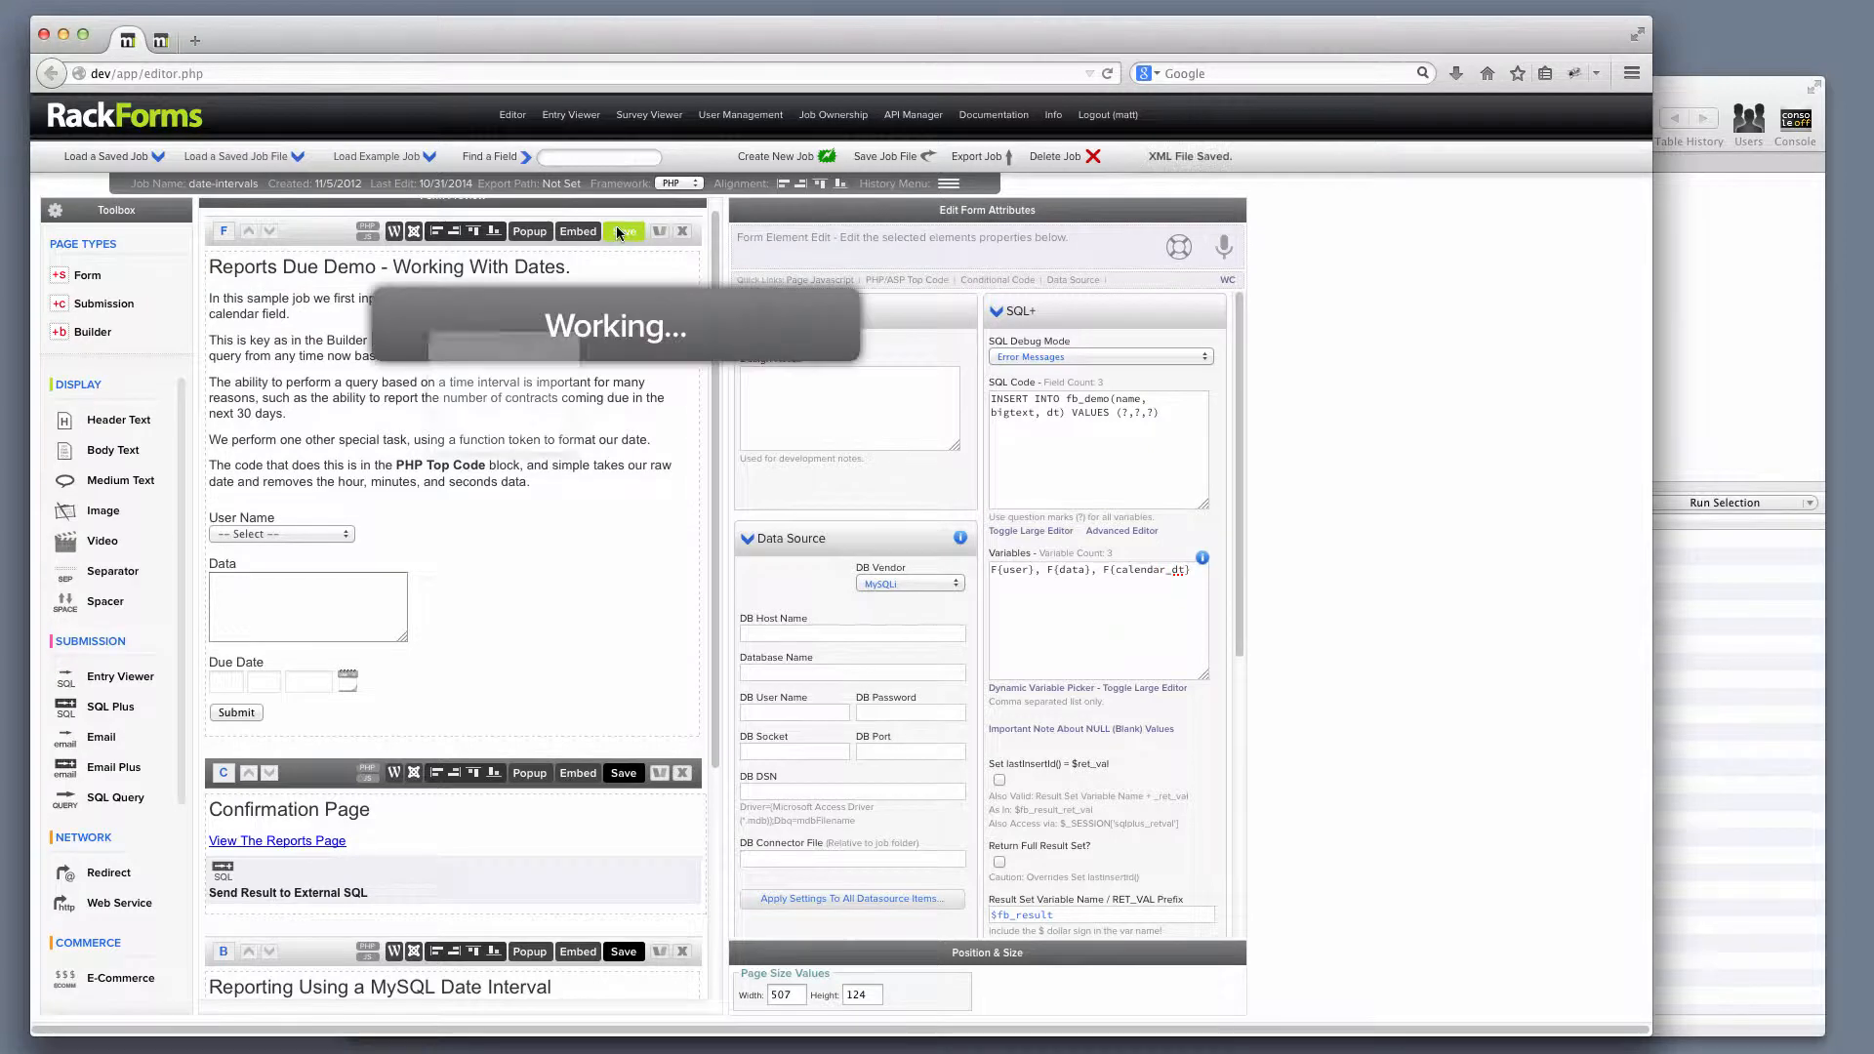
left_click(130, 394)
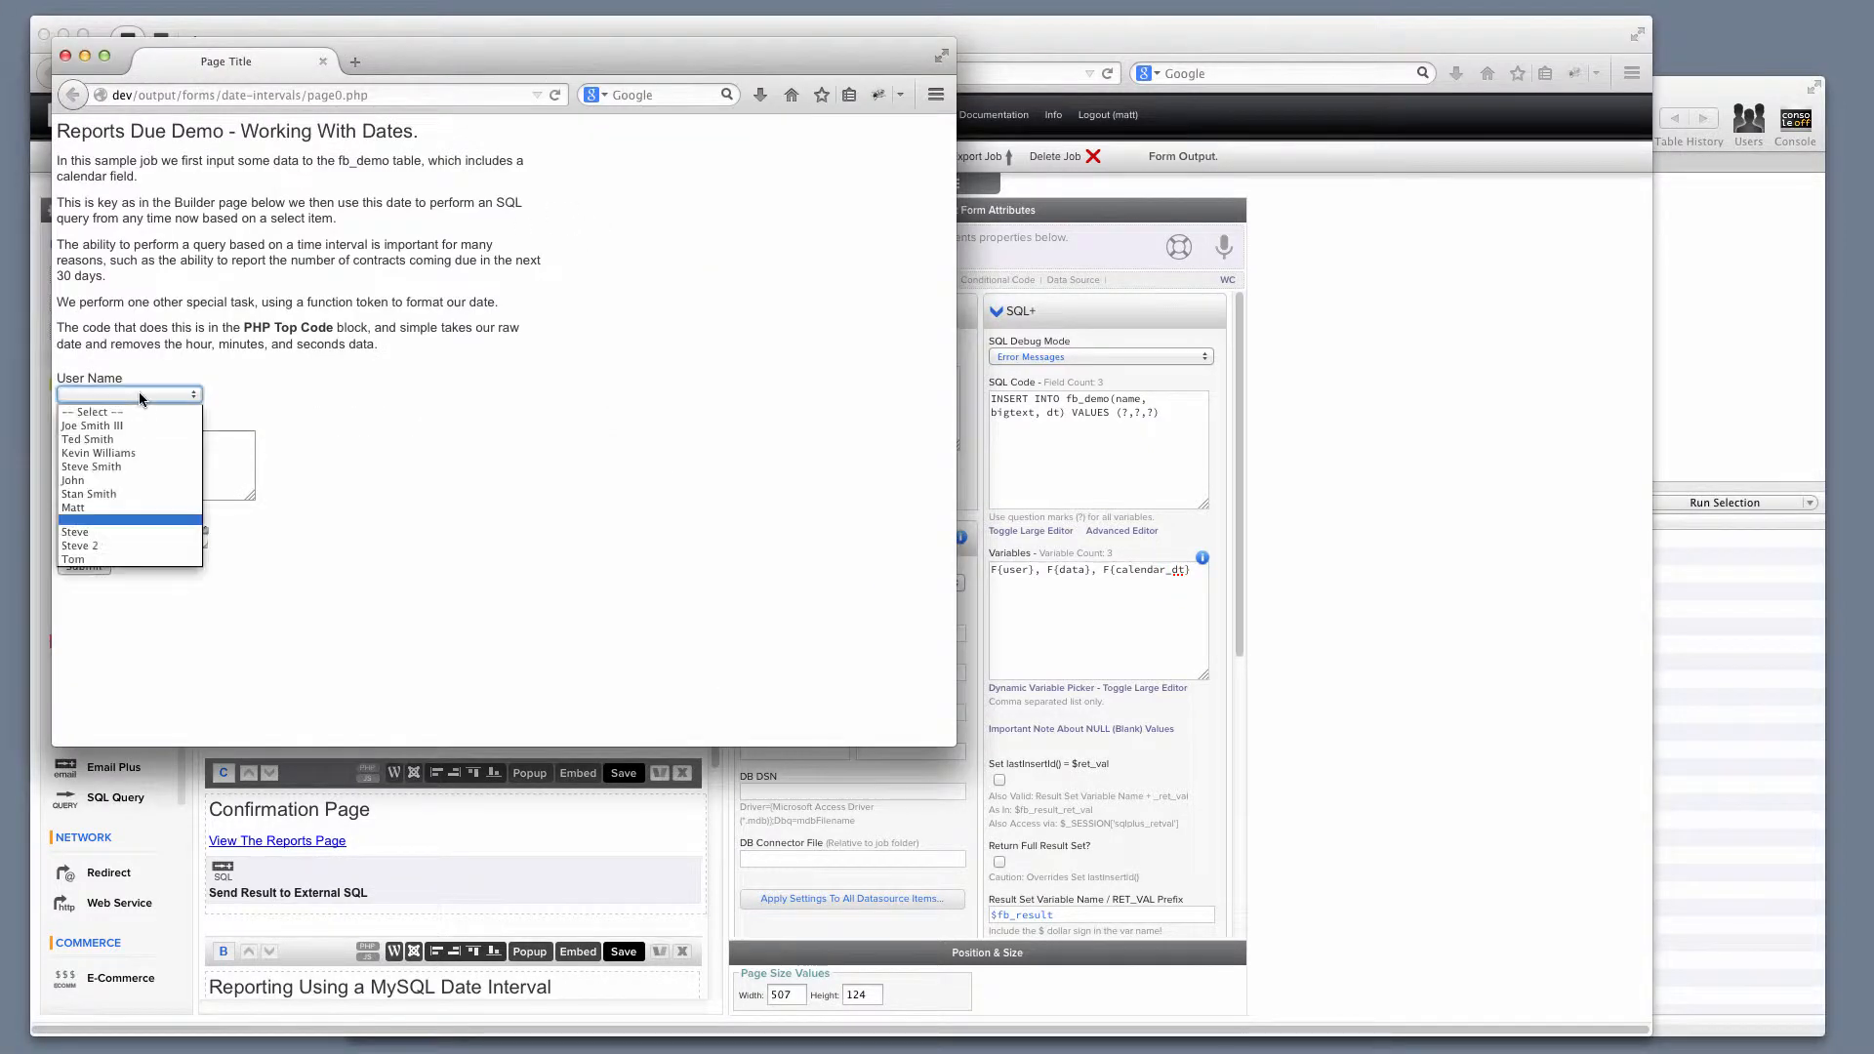
left_click(114, 545)
left_click(151, 471)
type("Sampel Data")
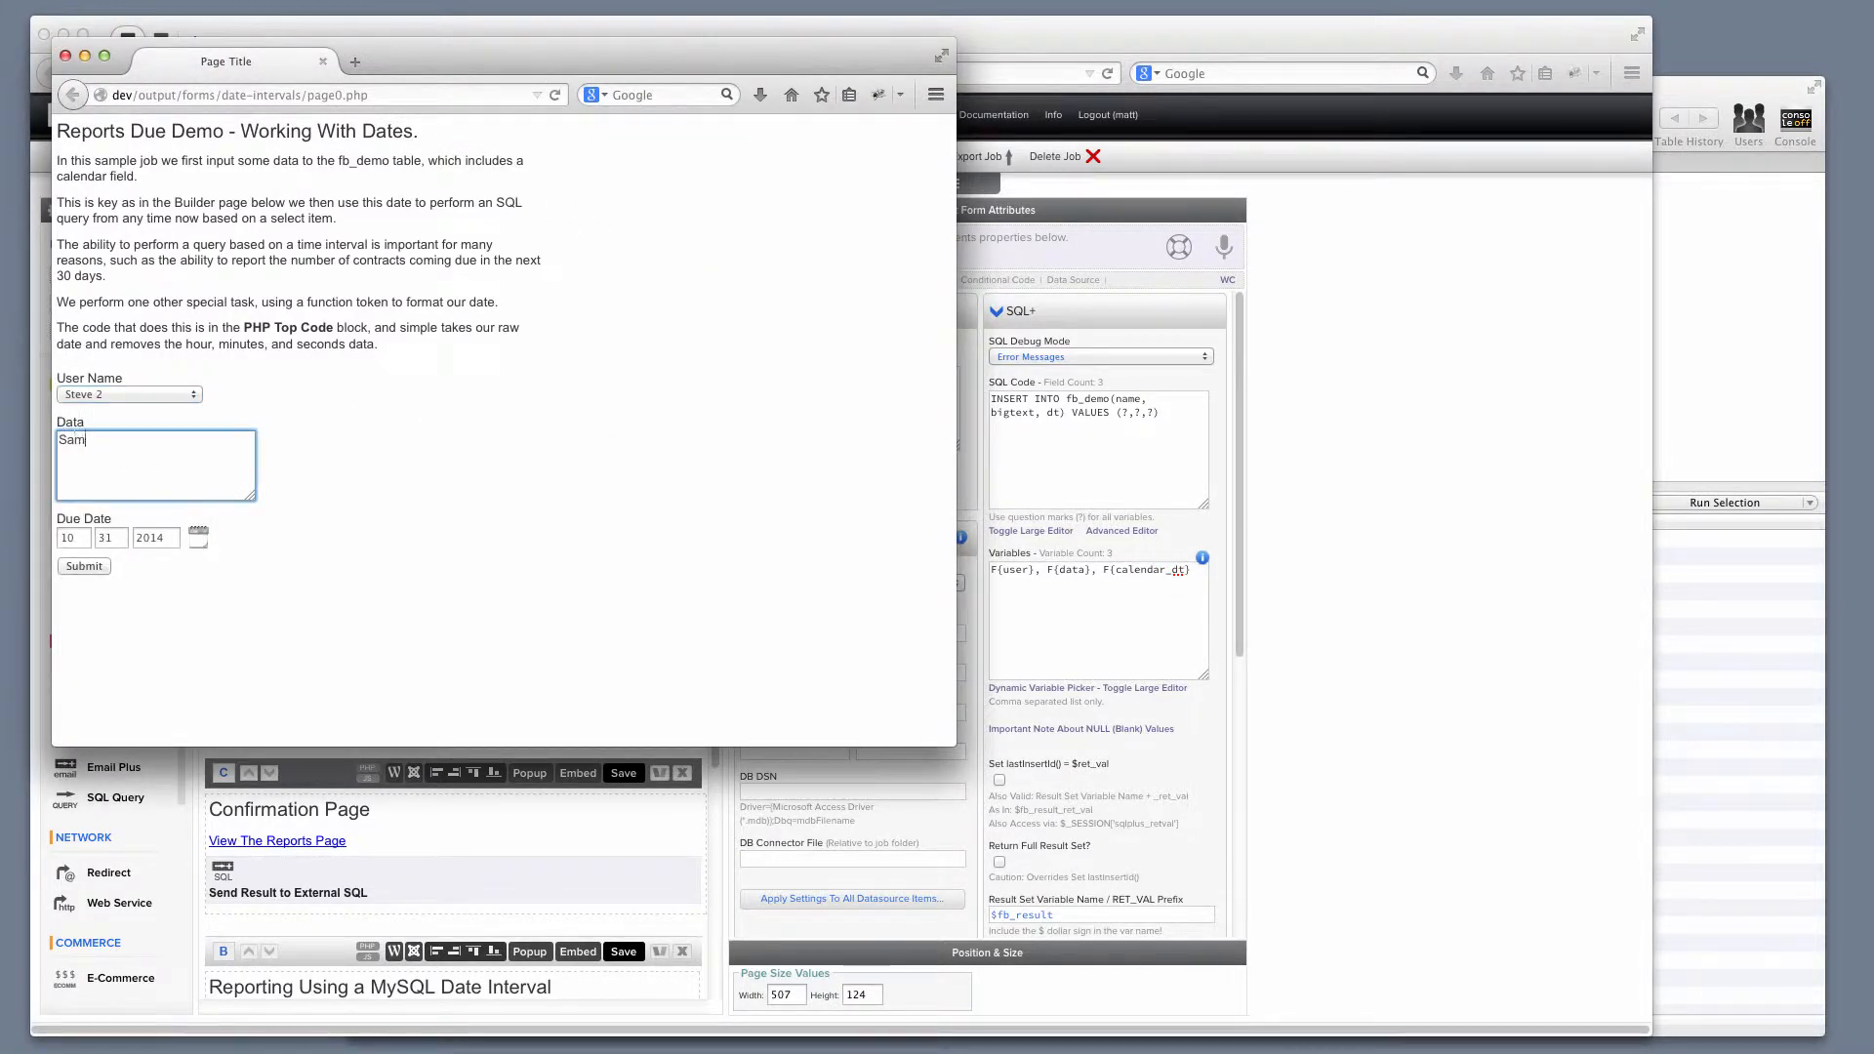
right_click(78, 440)
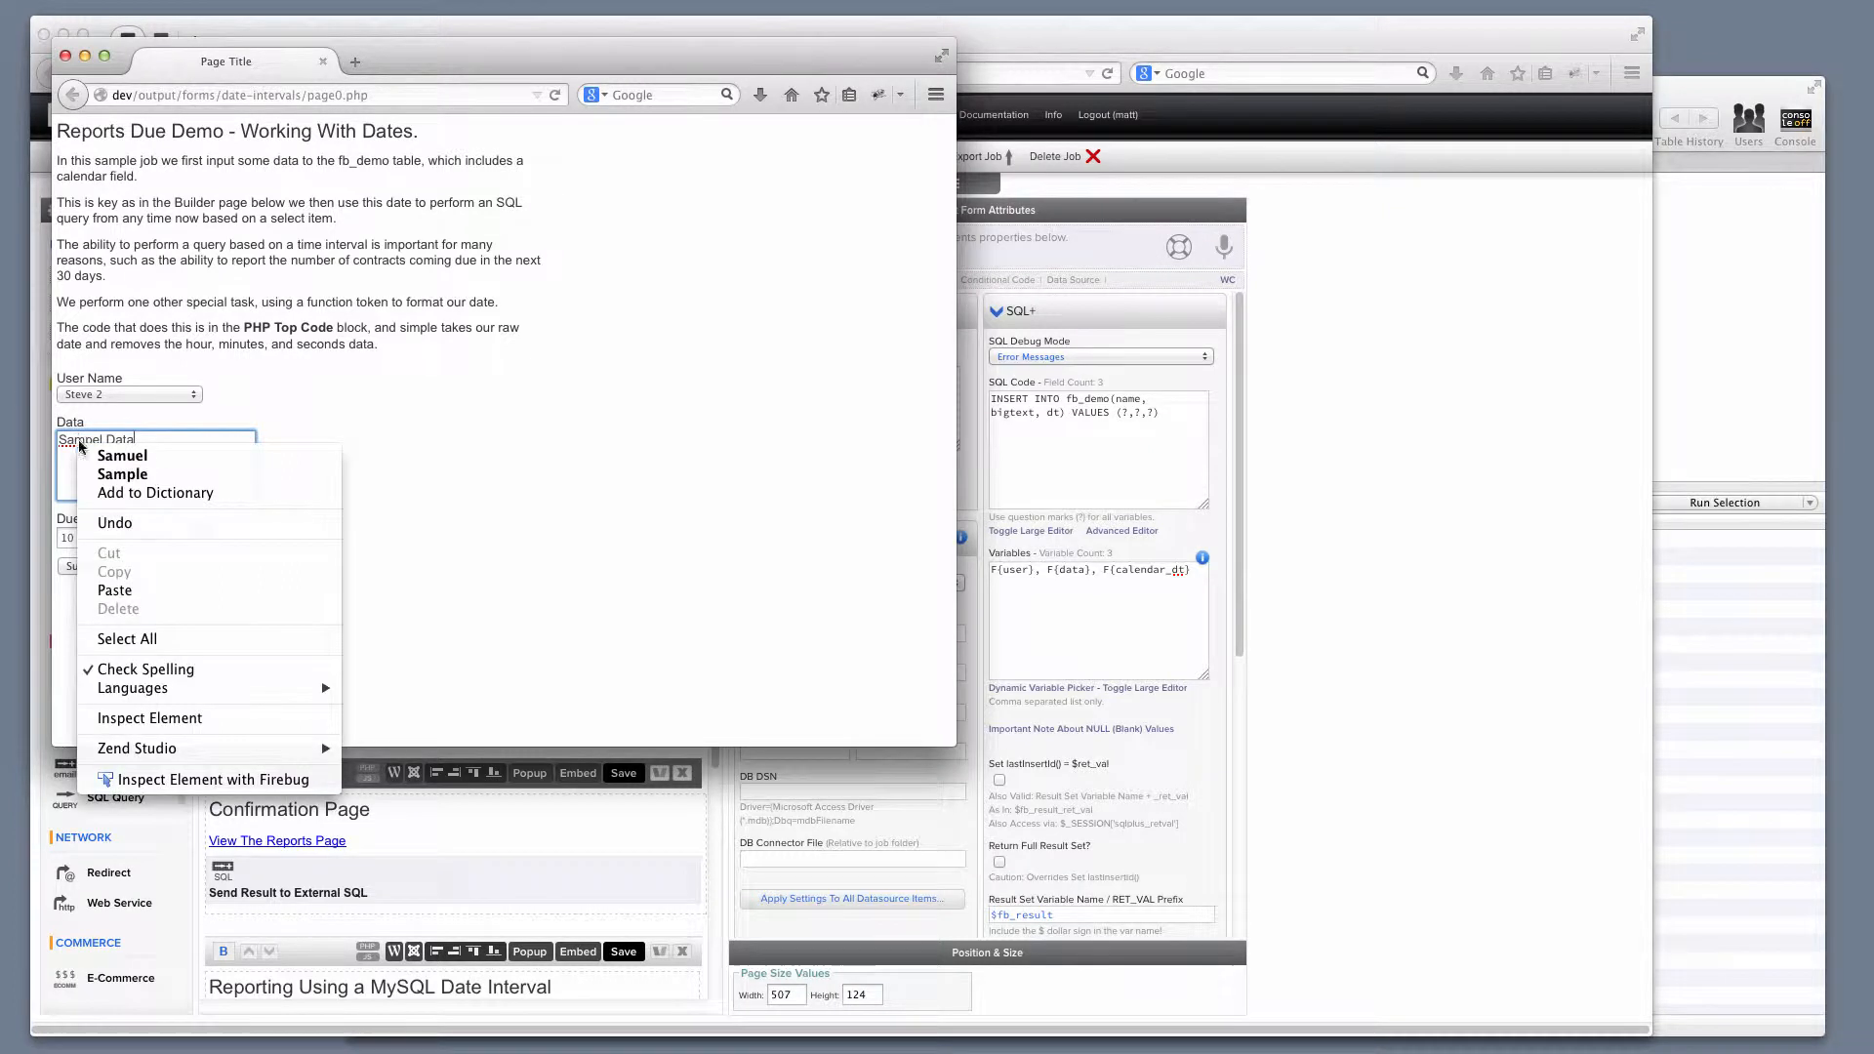
left_click(179, 454)
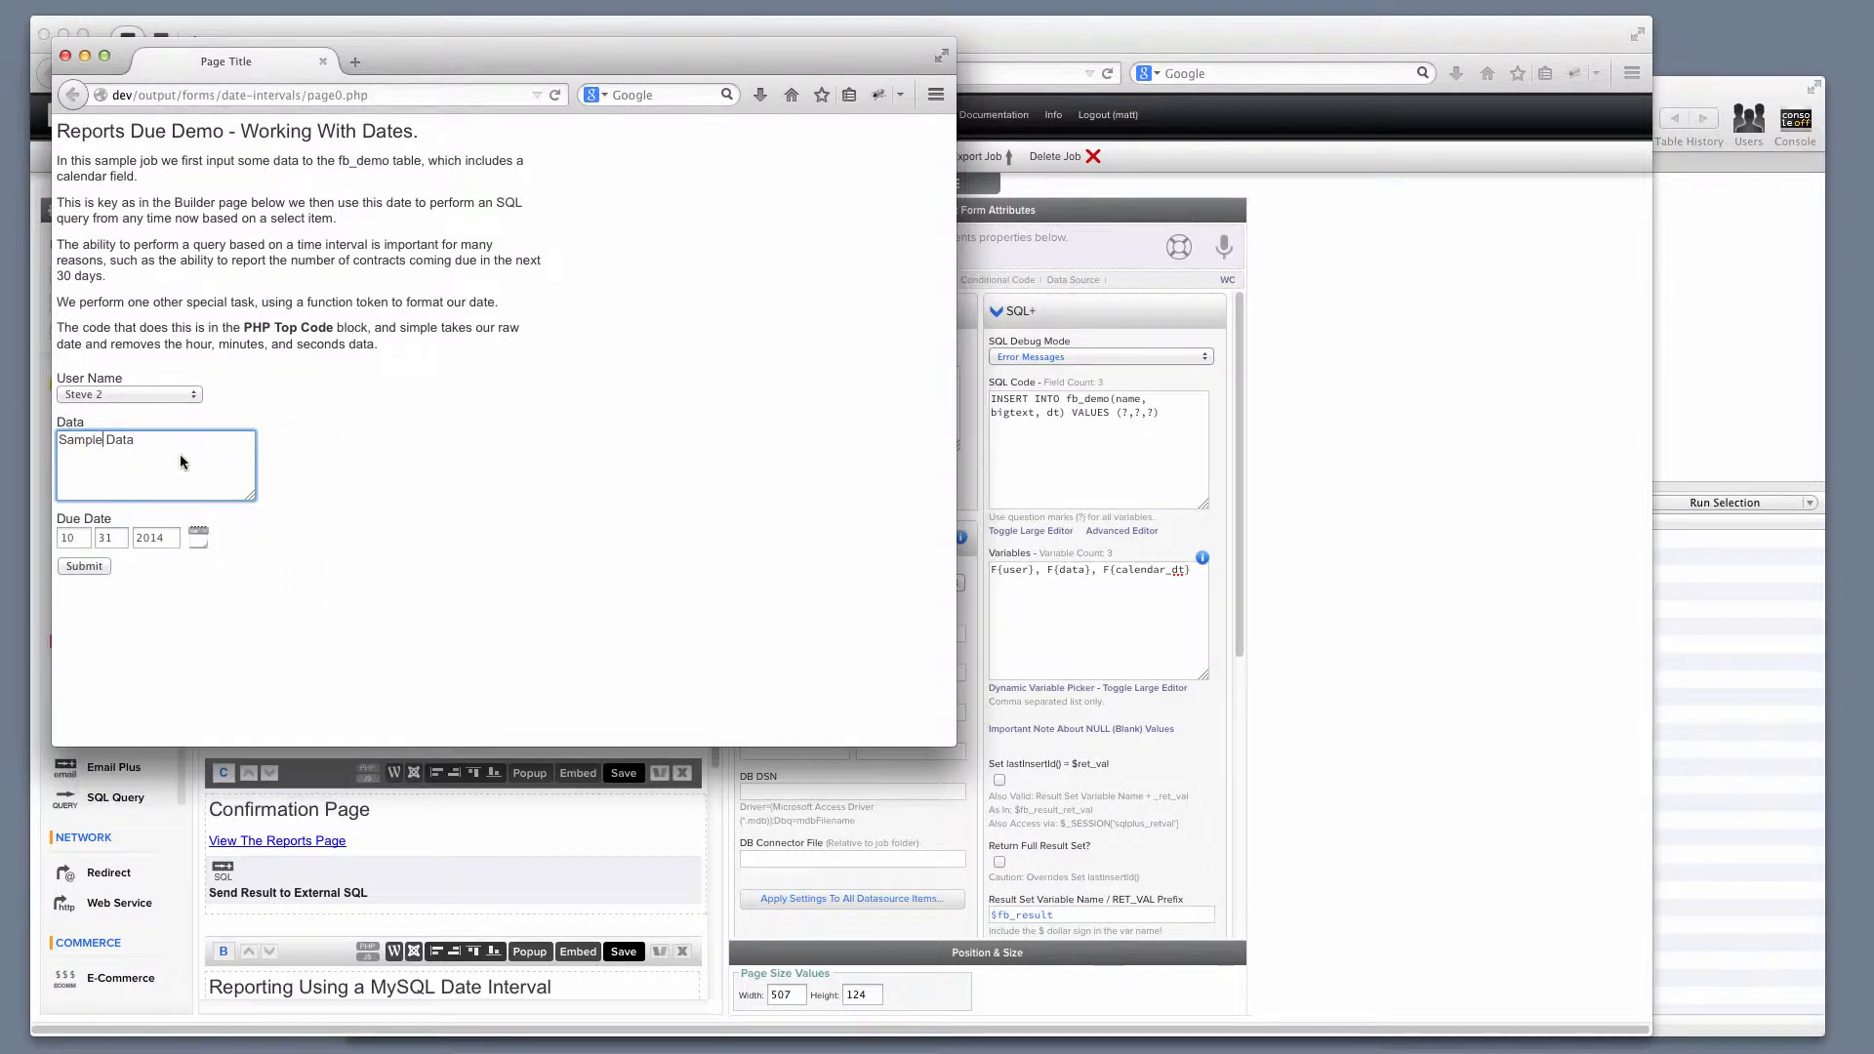
Step: Set the due date to 10/24/2014, submit the form and close the confirmation window
left_click(199, 538)
left_click(165, 640)
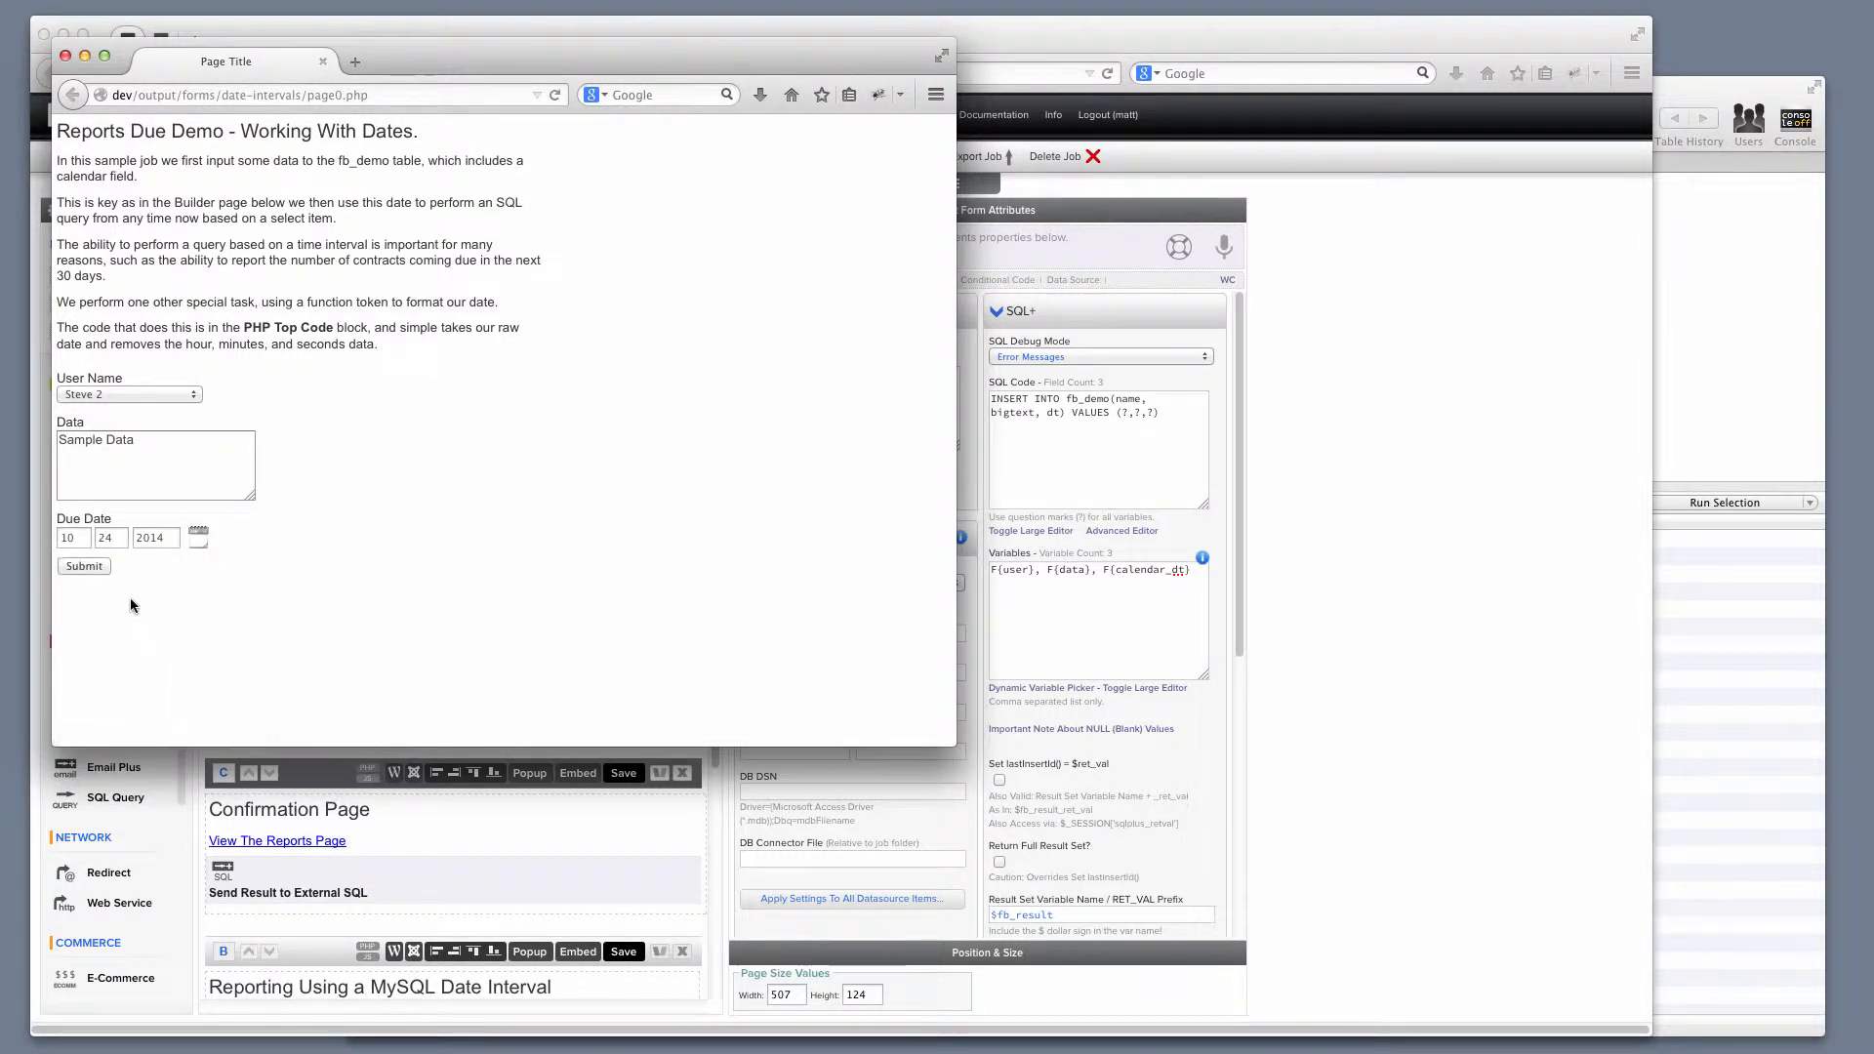
left_click(95, 566)
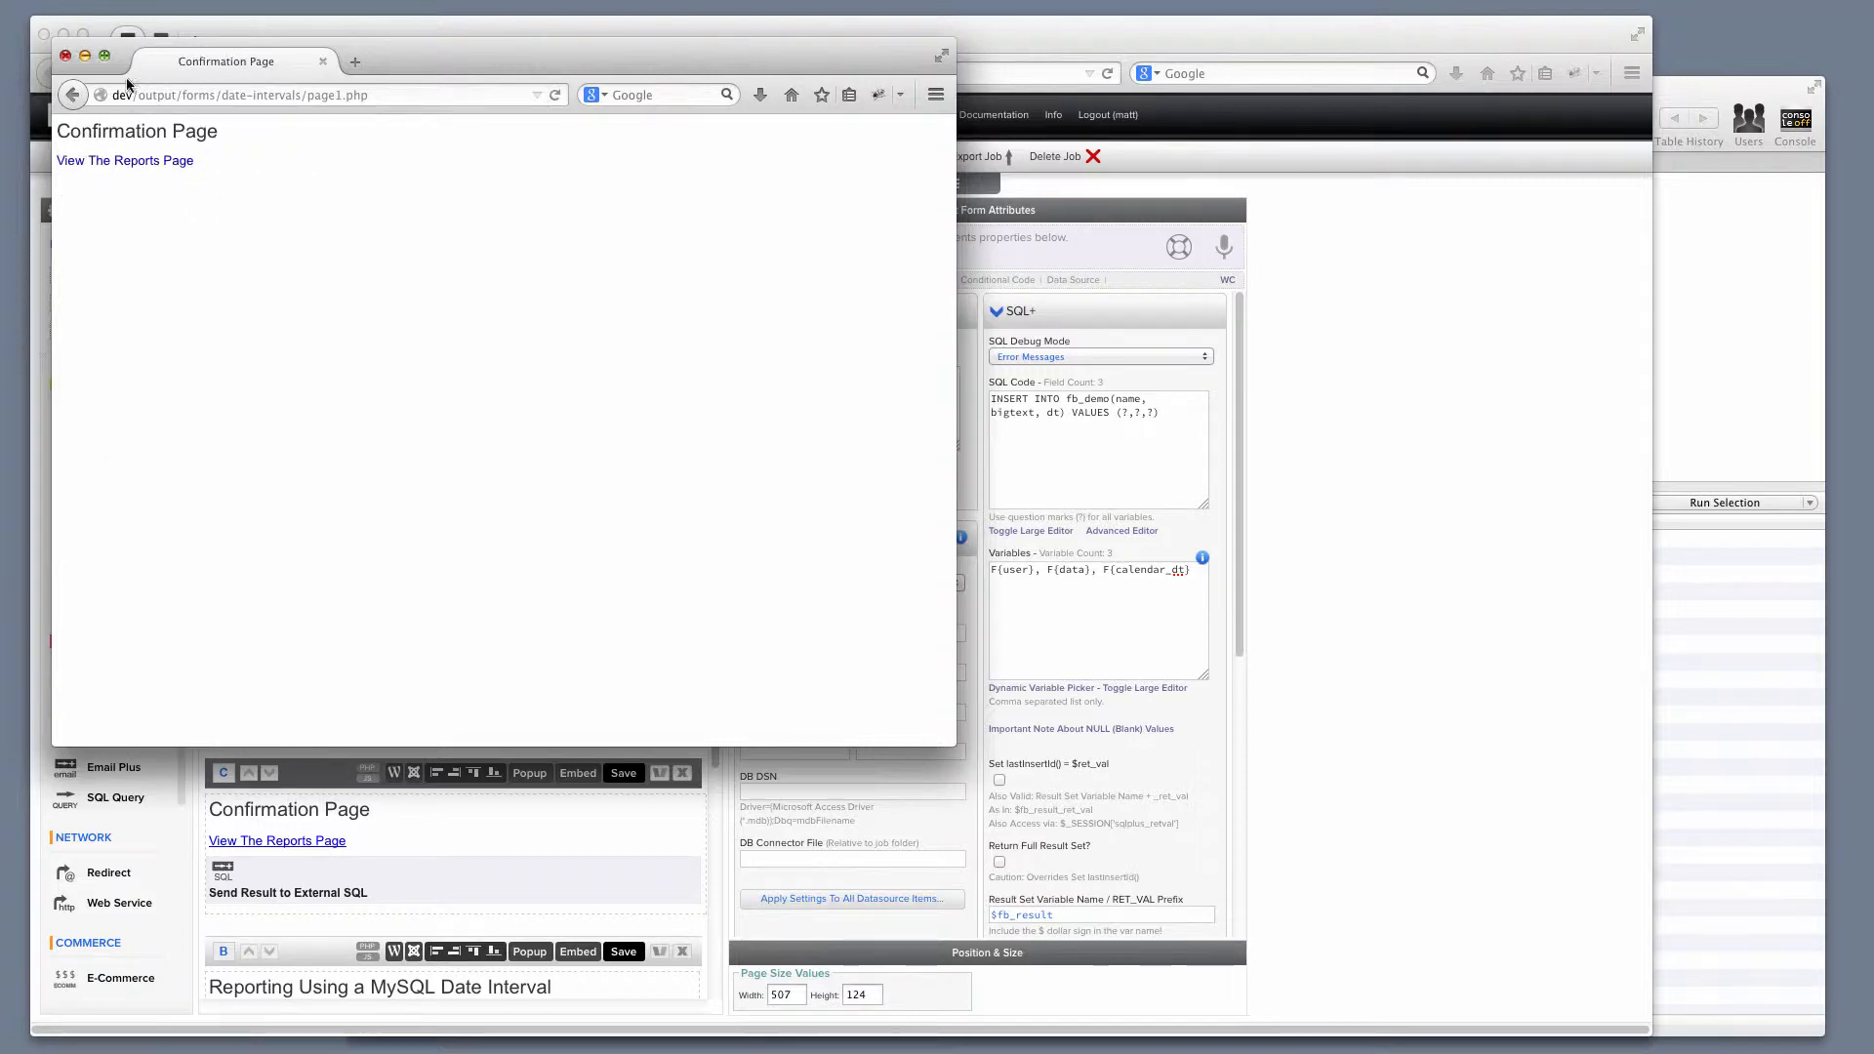
left_click(65, 56)
Step: Switch to the MySQL database client and refresh the fb_demo table's content to check the submitted record
left_click(1736, 411)
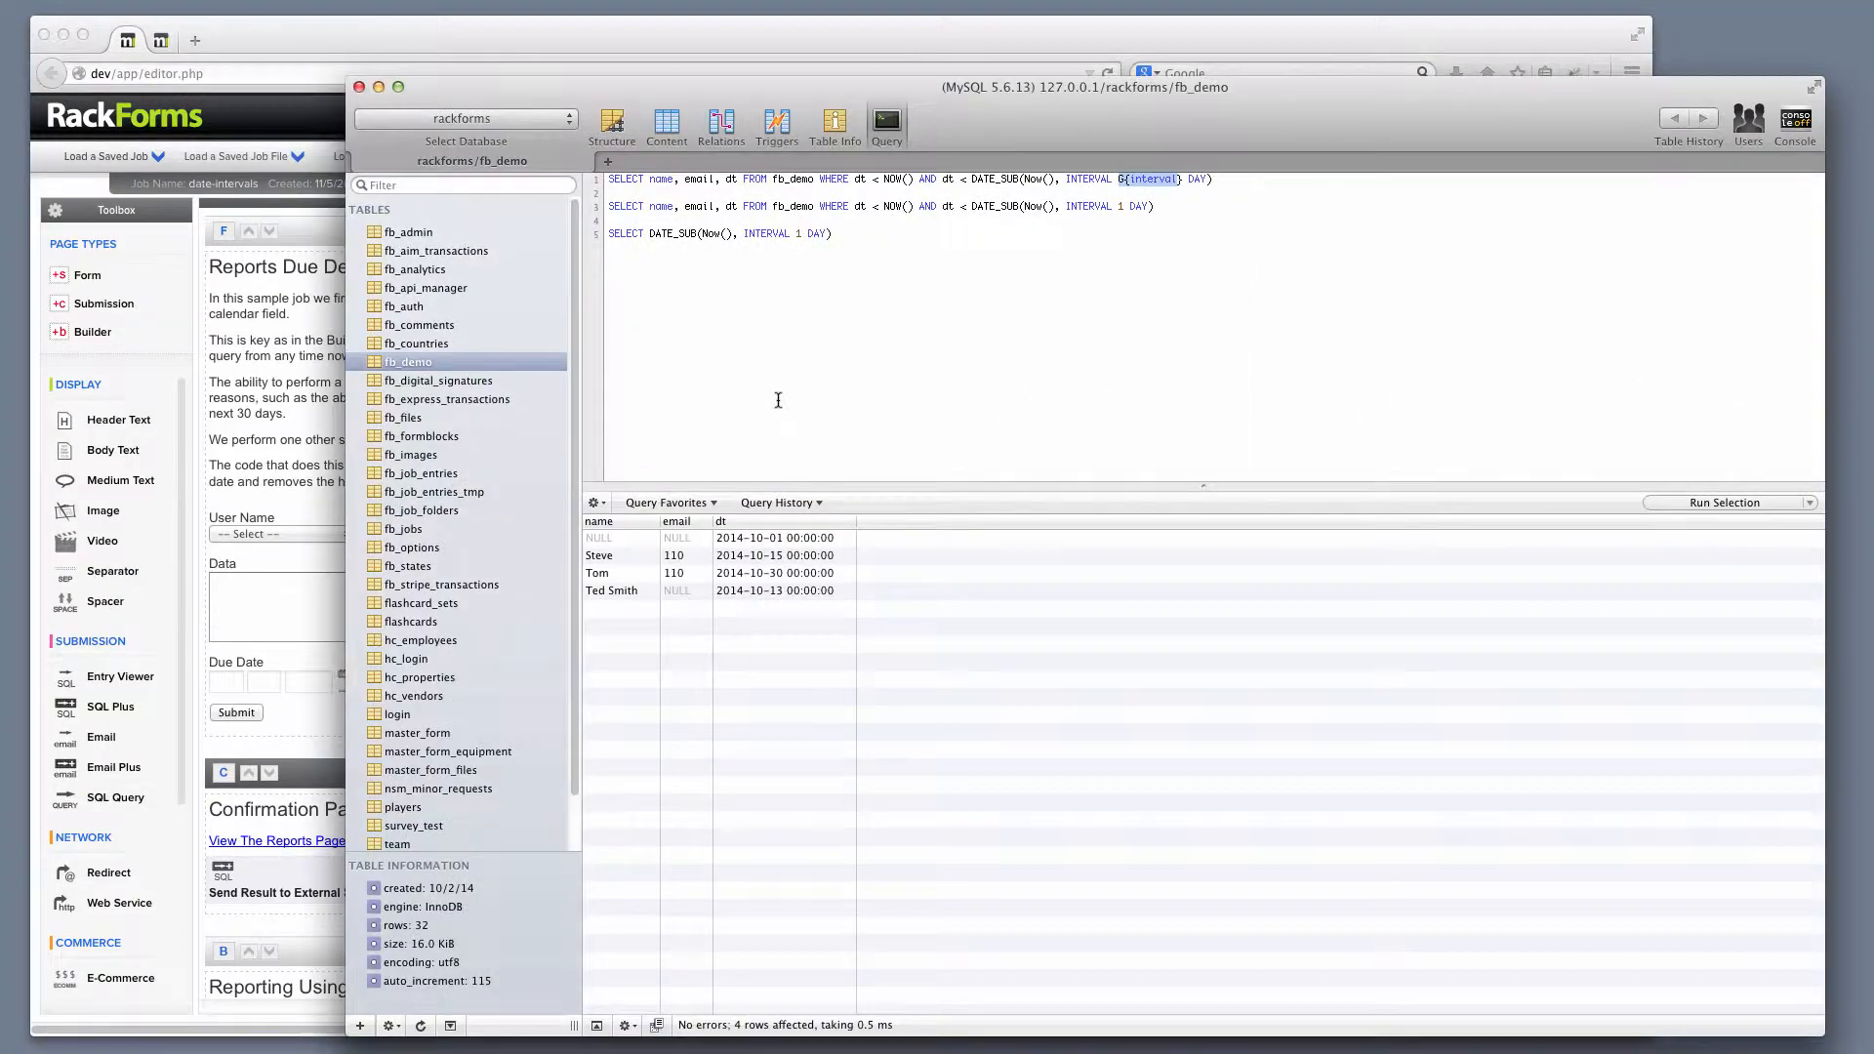
left_click(667, 125)
left_click(953, 744)
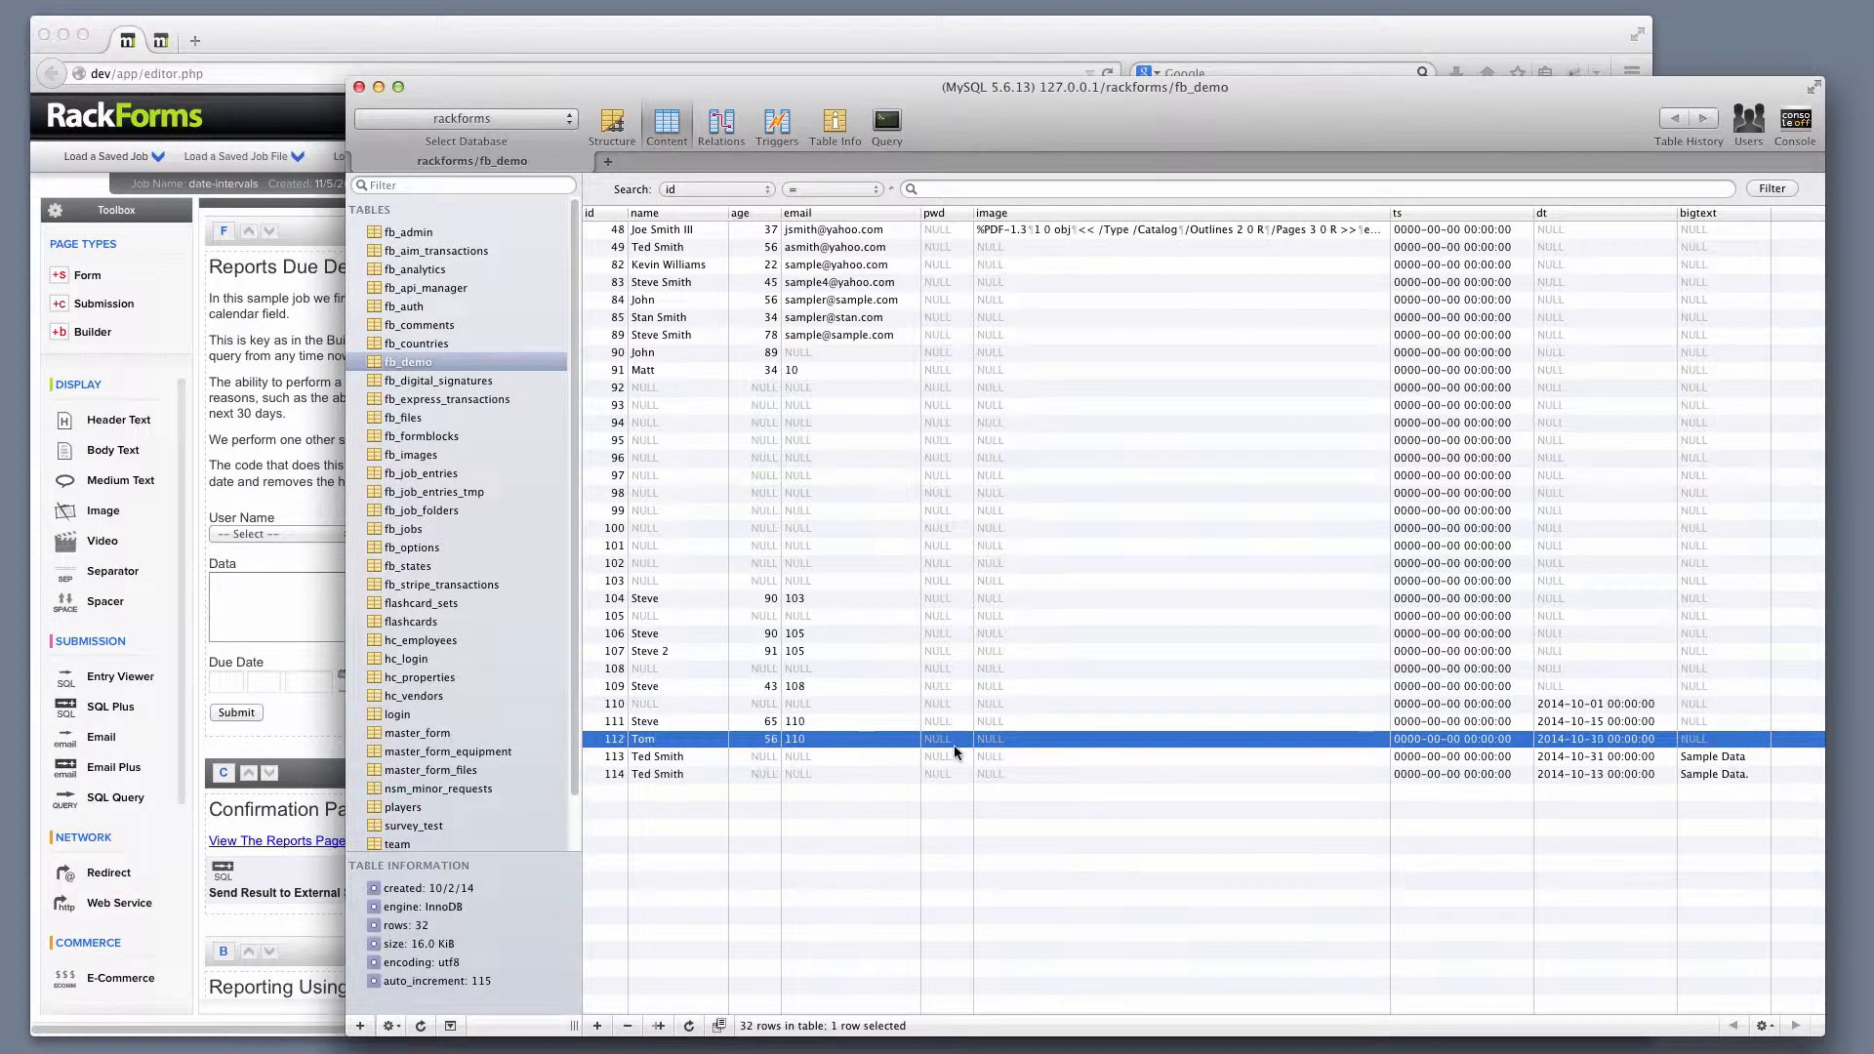
key("super+r")
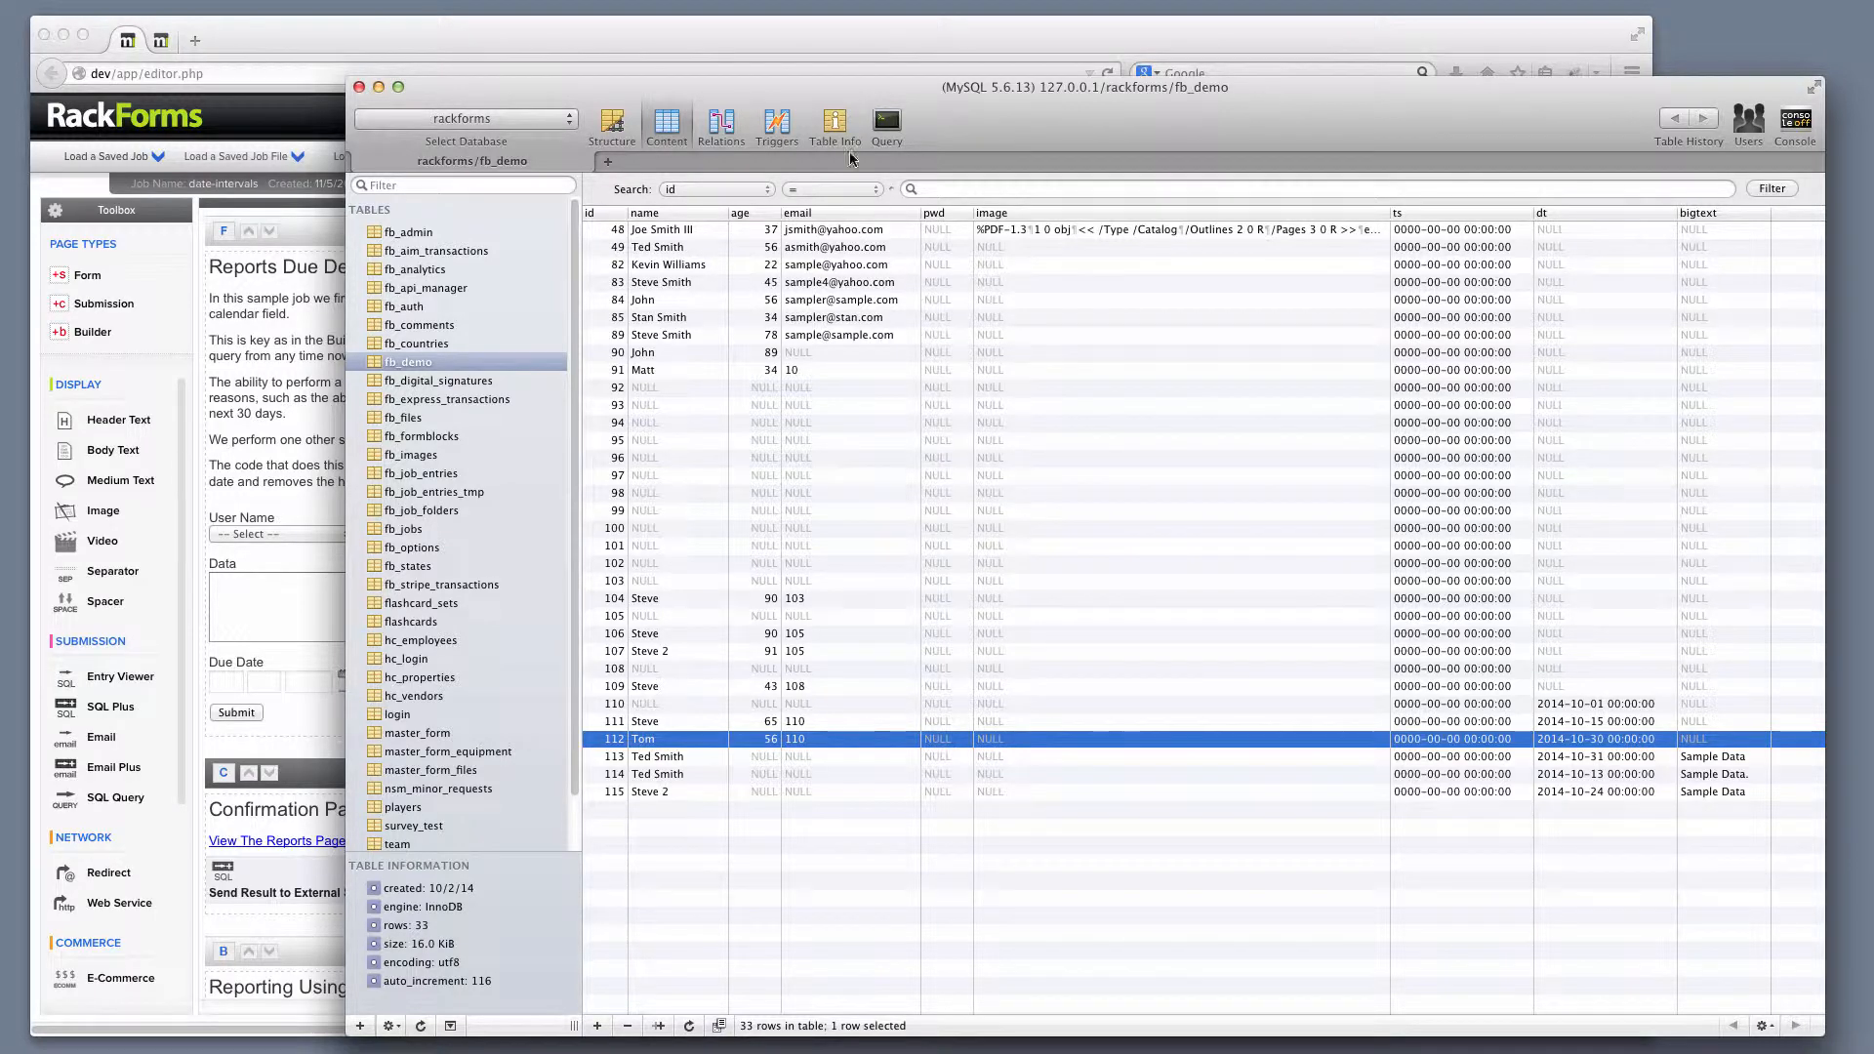
Step: Back in RackForms, open the visual template editor of the date interval report's repeater and copy its Repeater SQL
left_click(821, 43)
scroll(387, 645, "down", 5)
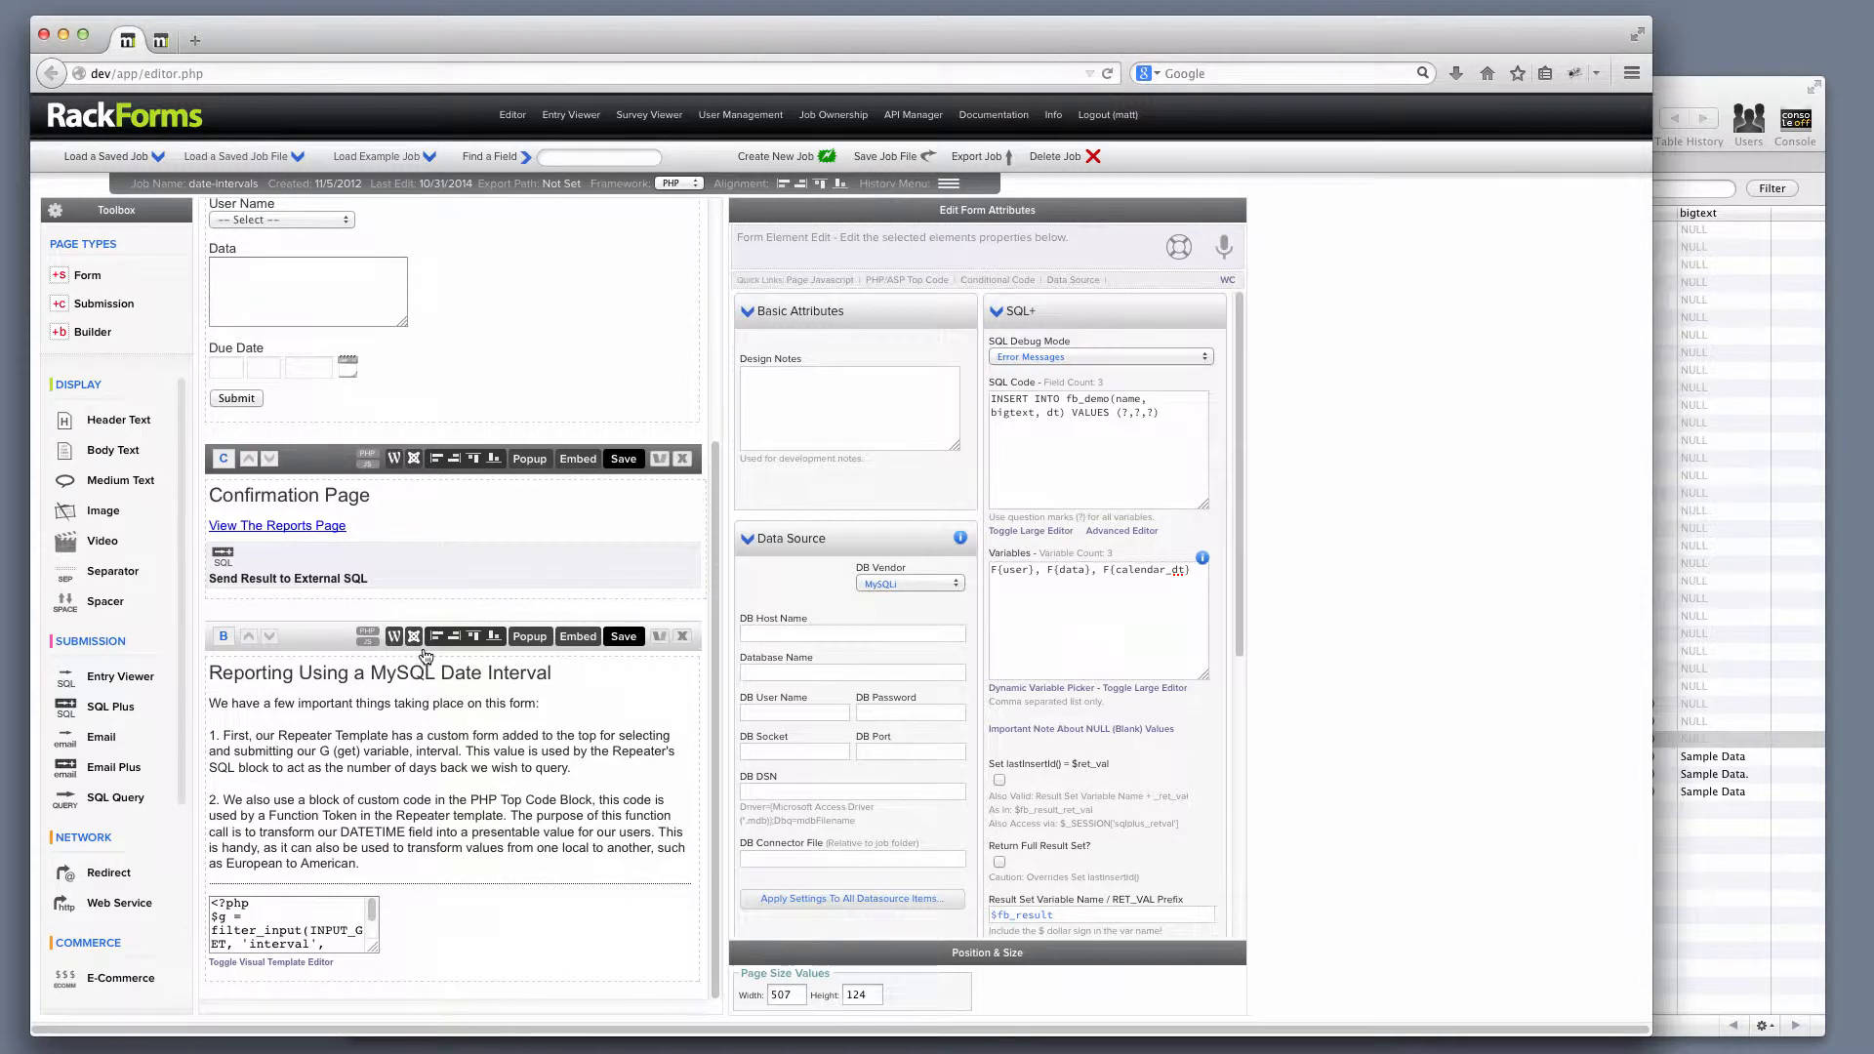
left_click(324, 966)
left_click(325, 964)
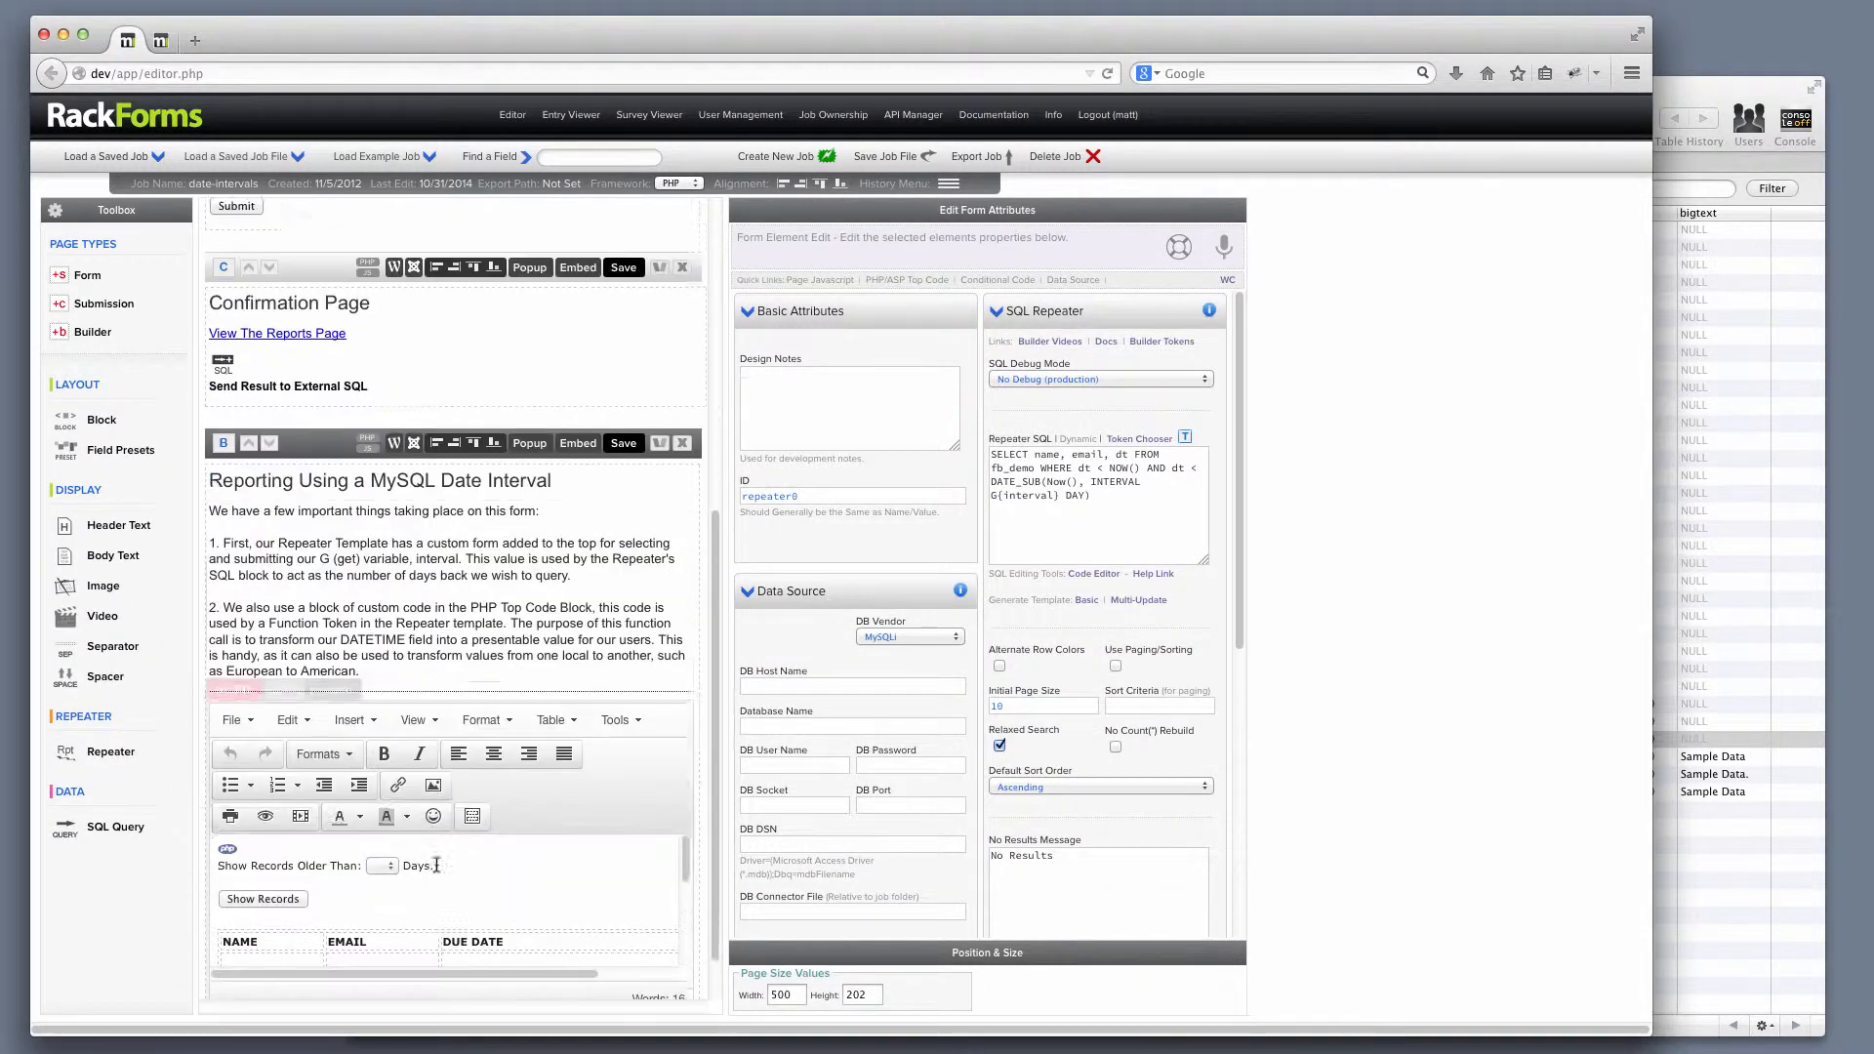
left_click_drag(1127, 507, 865, 373)
key("super+c")
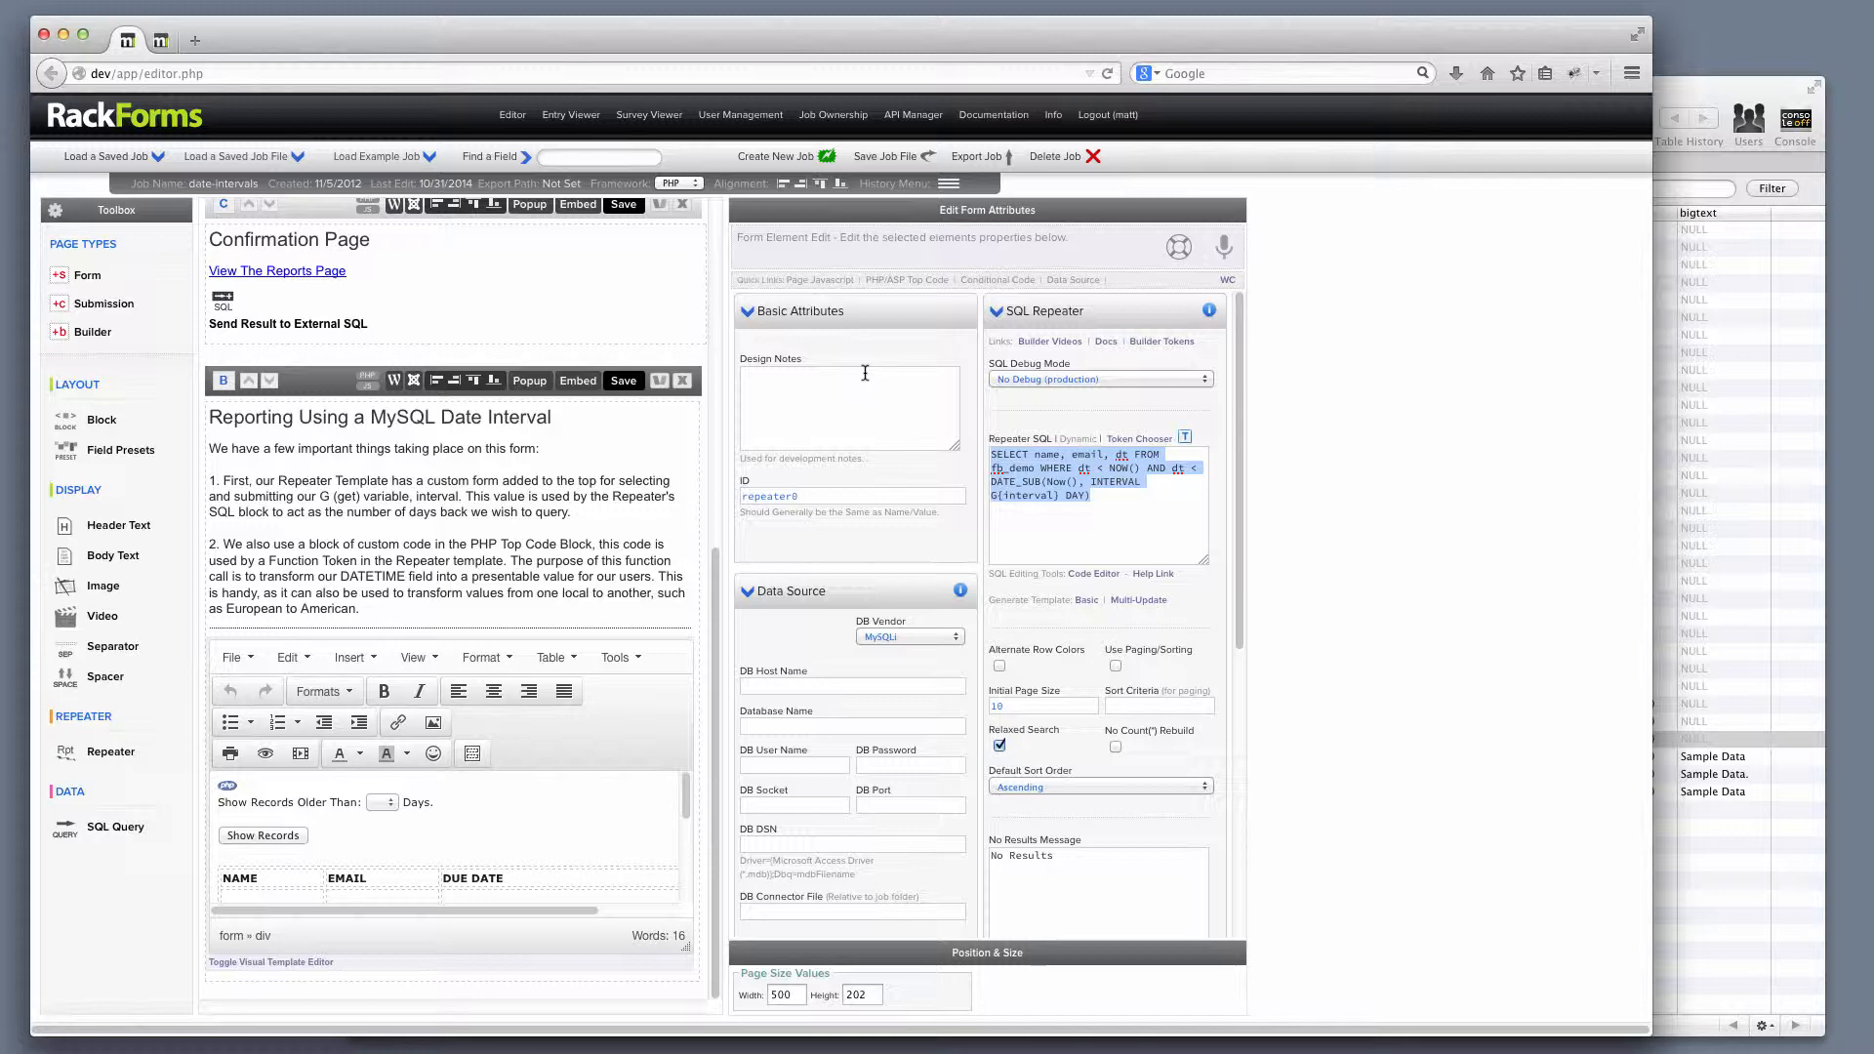
Step: In the MySQL client's query editor, replace the first query with the copied repeater SQL
left_click(1660, 102)
left_click(888, 126)
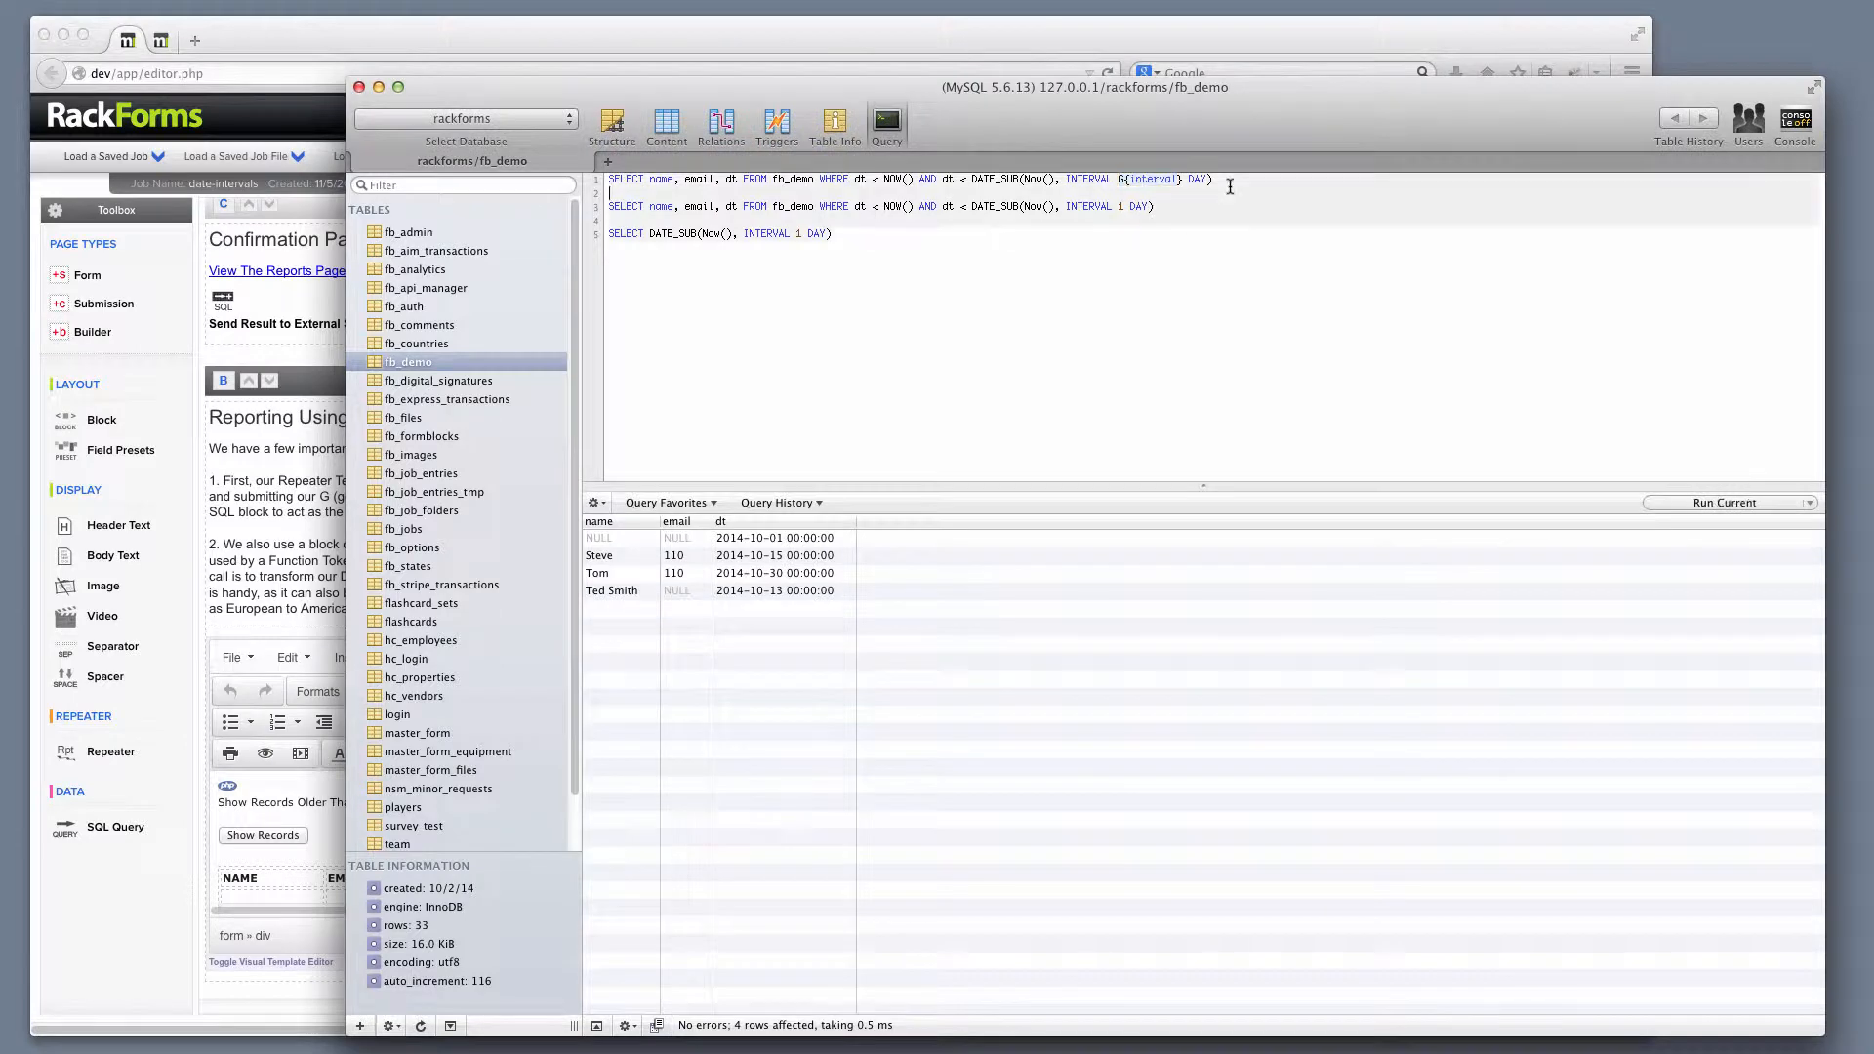
left_click_drag(670, 180, 360, 180)
key("super+v")
left_click_drag(1213, 181, 487, 183)
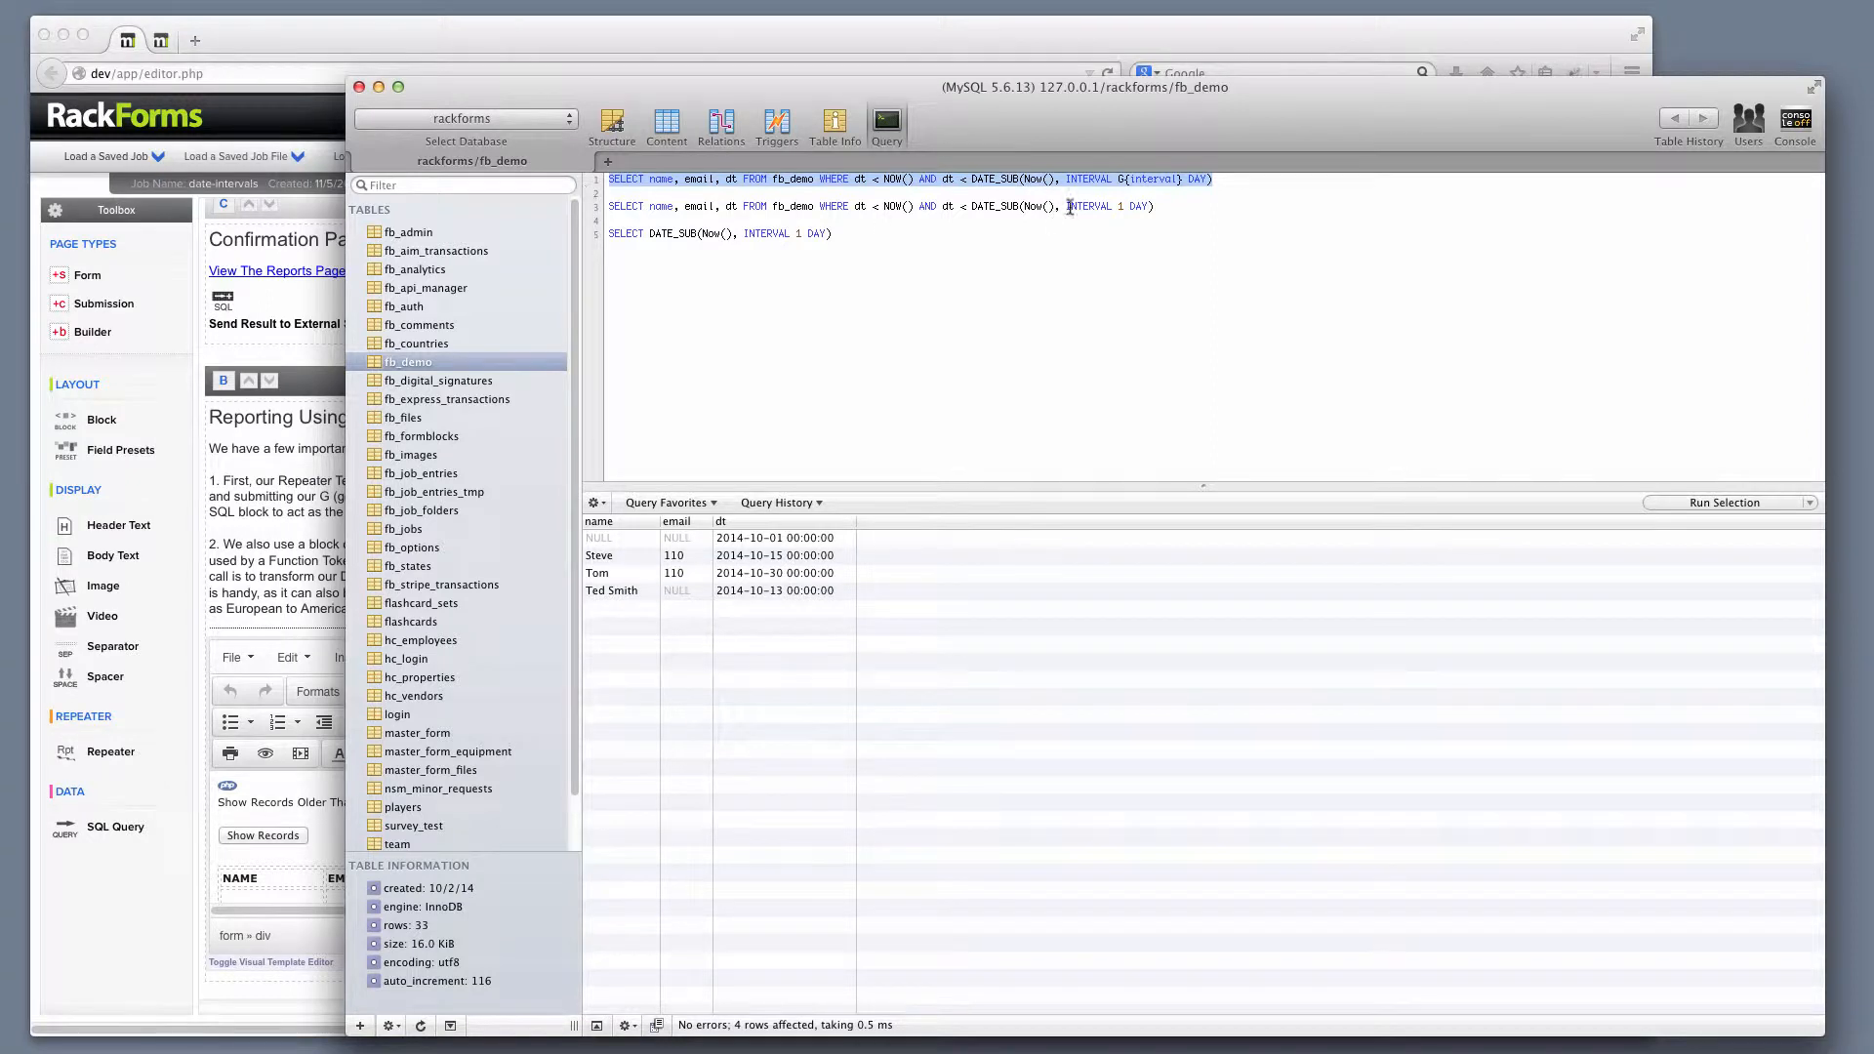
Step: Run the fb_demo query with INTERVAL 1 DAY and examine its NOW() and DATE_SUB date conditions
left_click_drag(1154, 207, 557, 211)
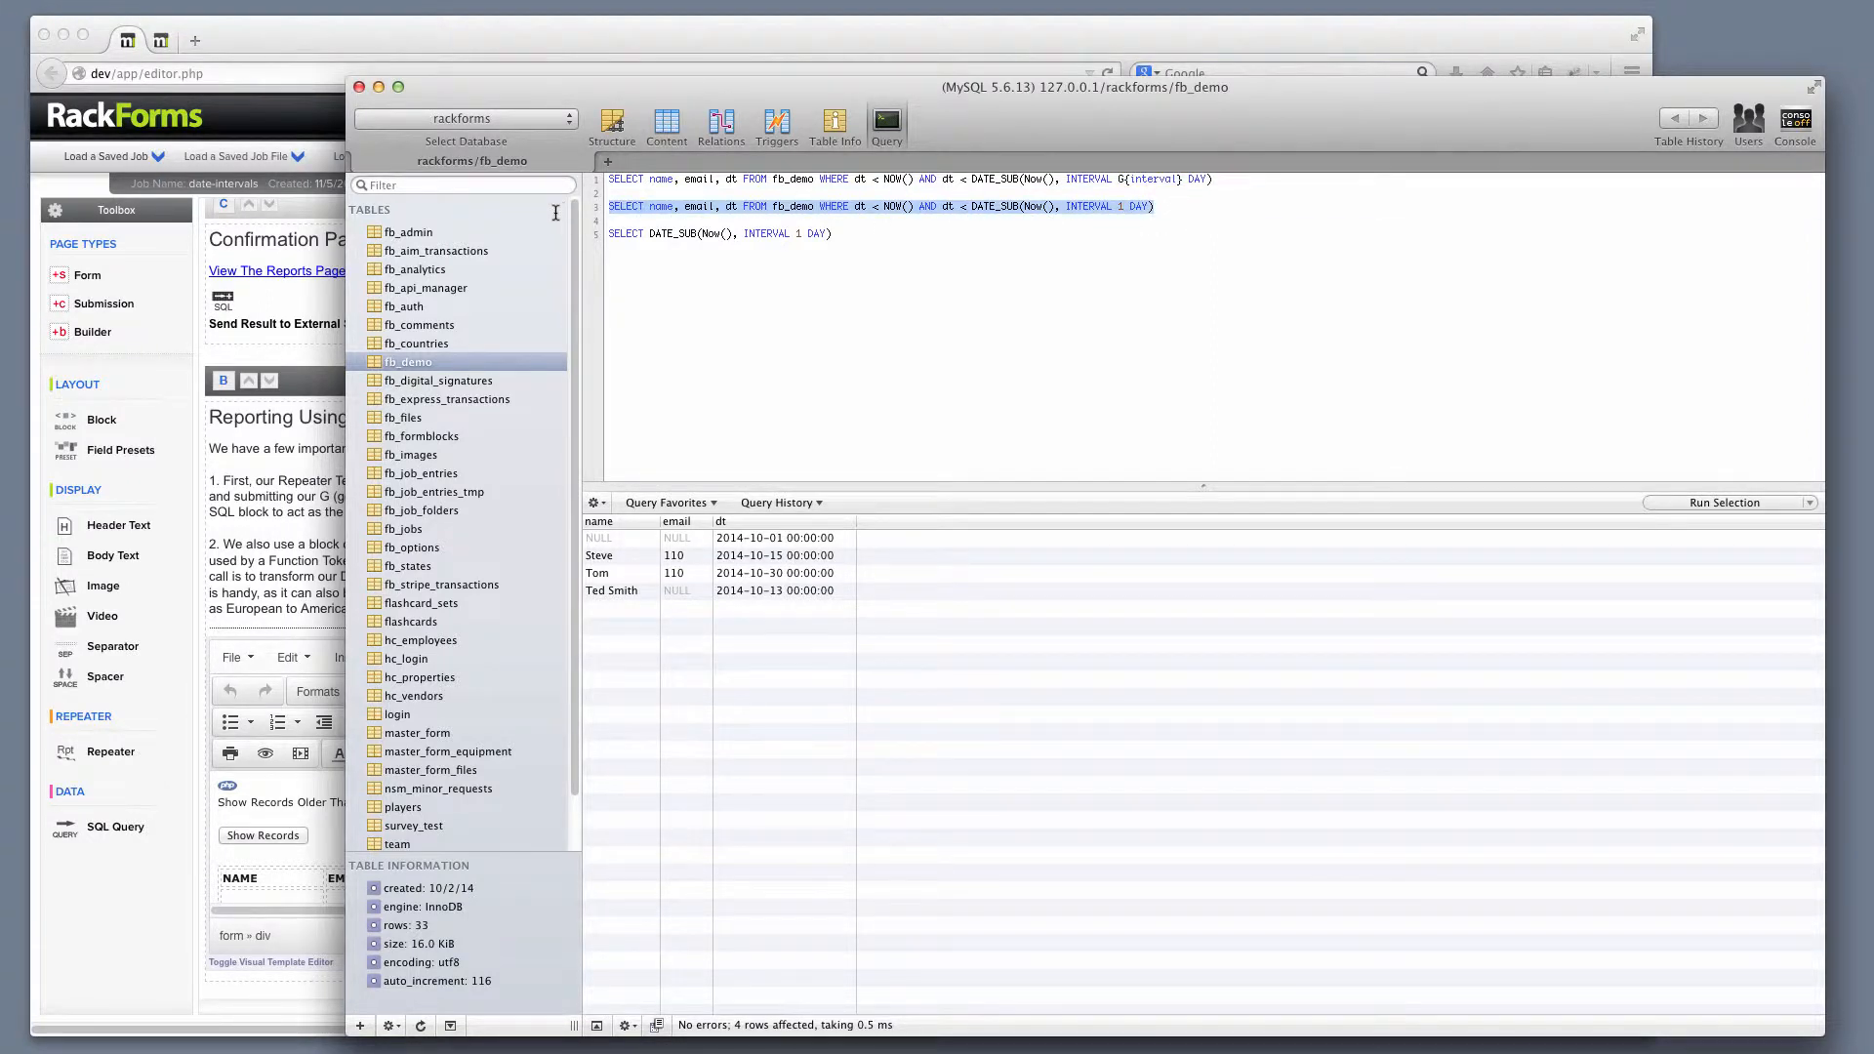
key("super+r")
left_click(876, 207)
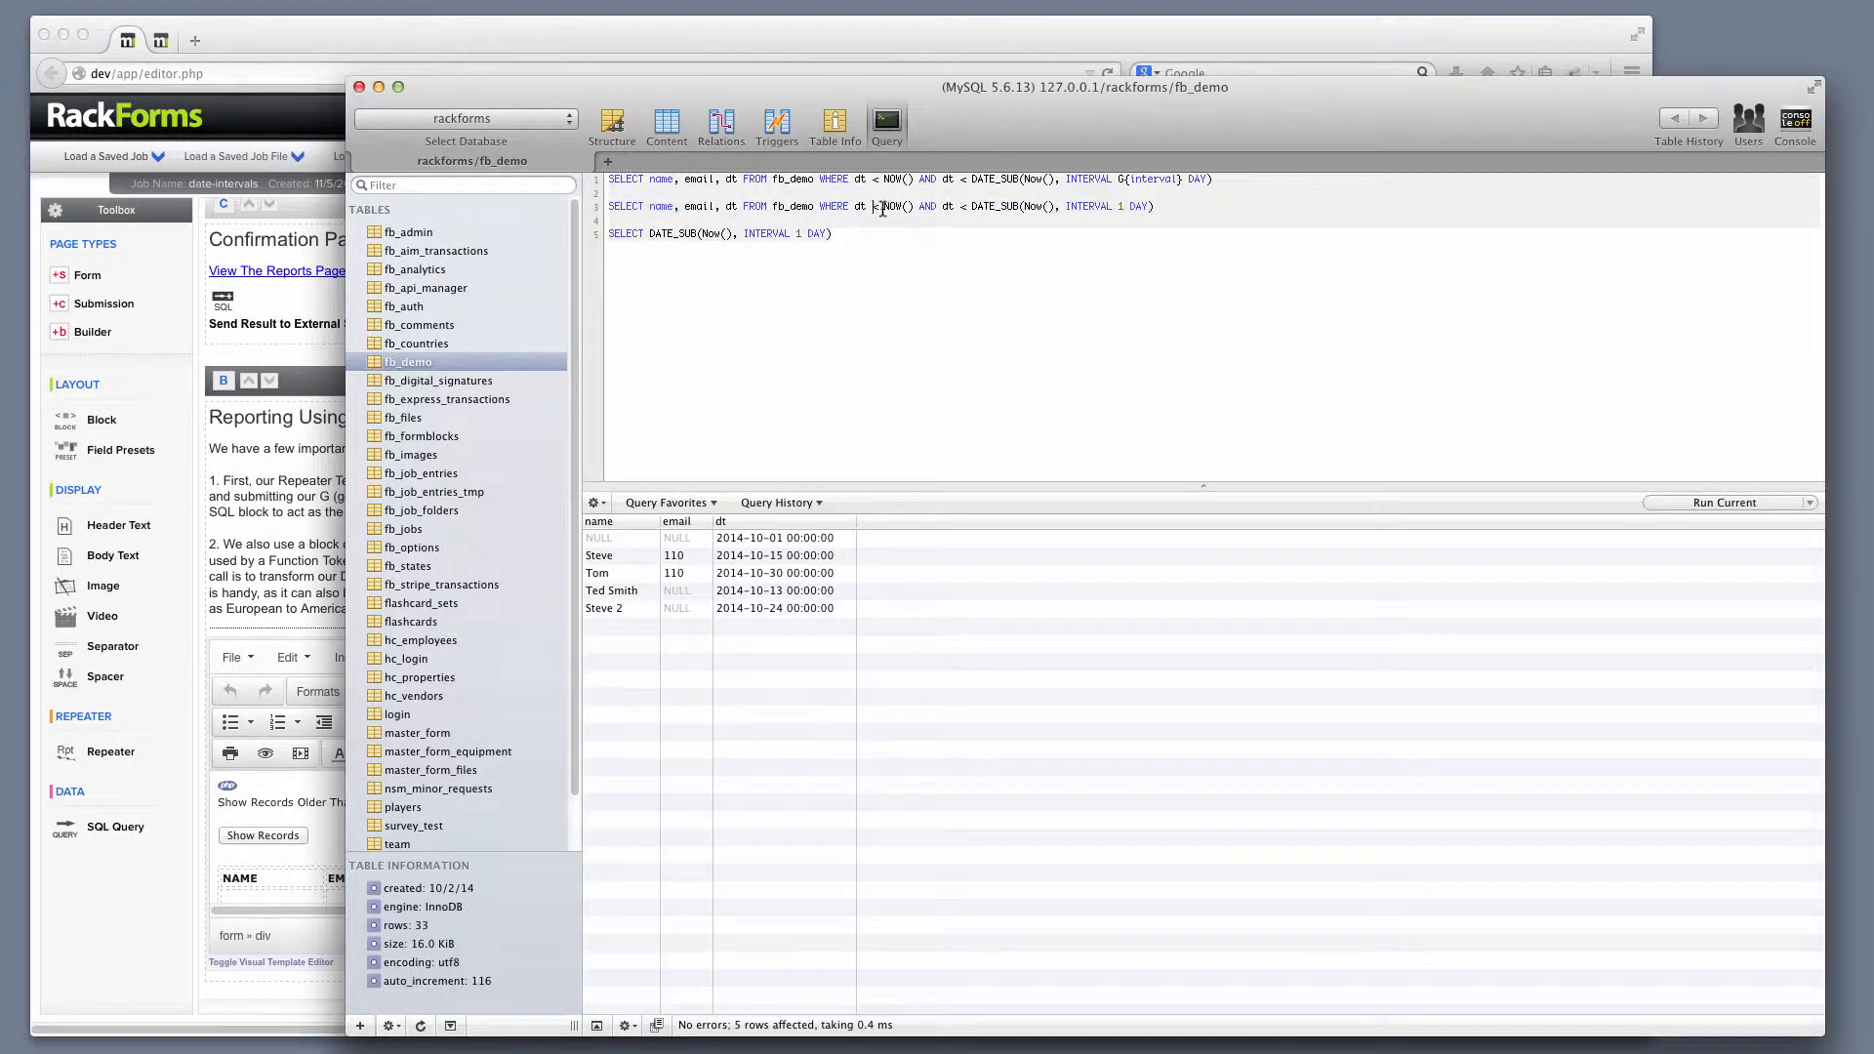
left_click(948, 206)
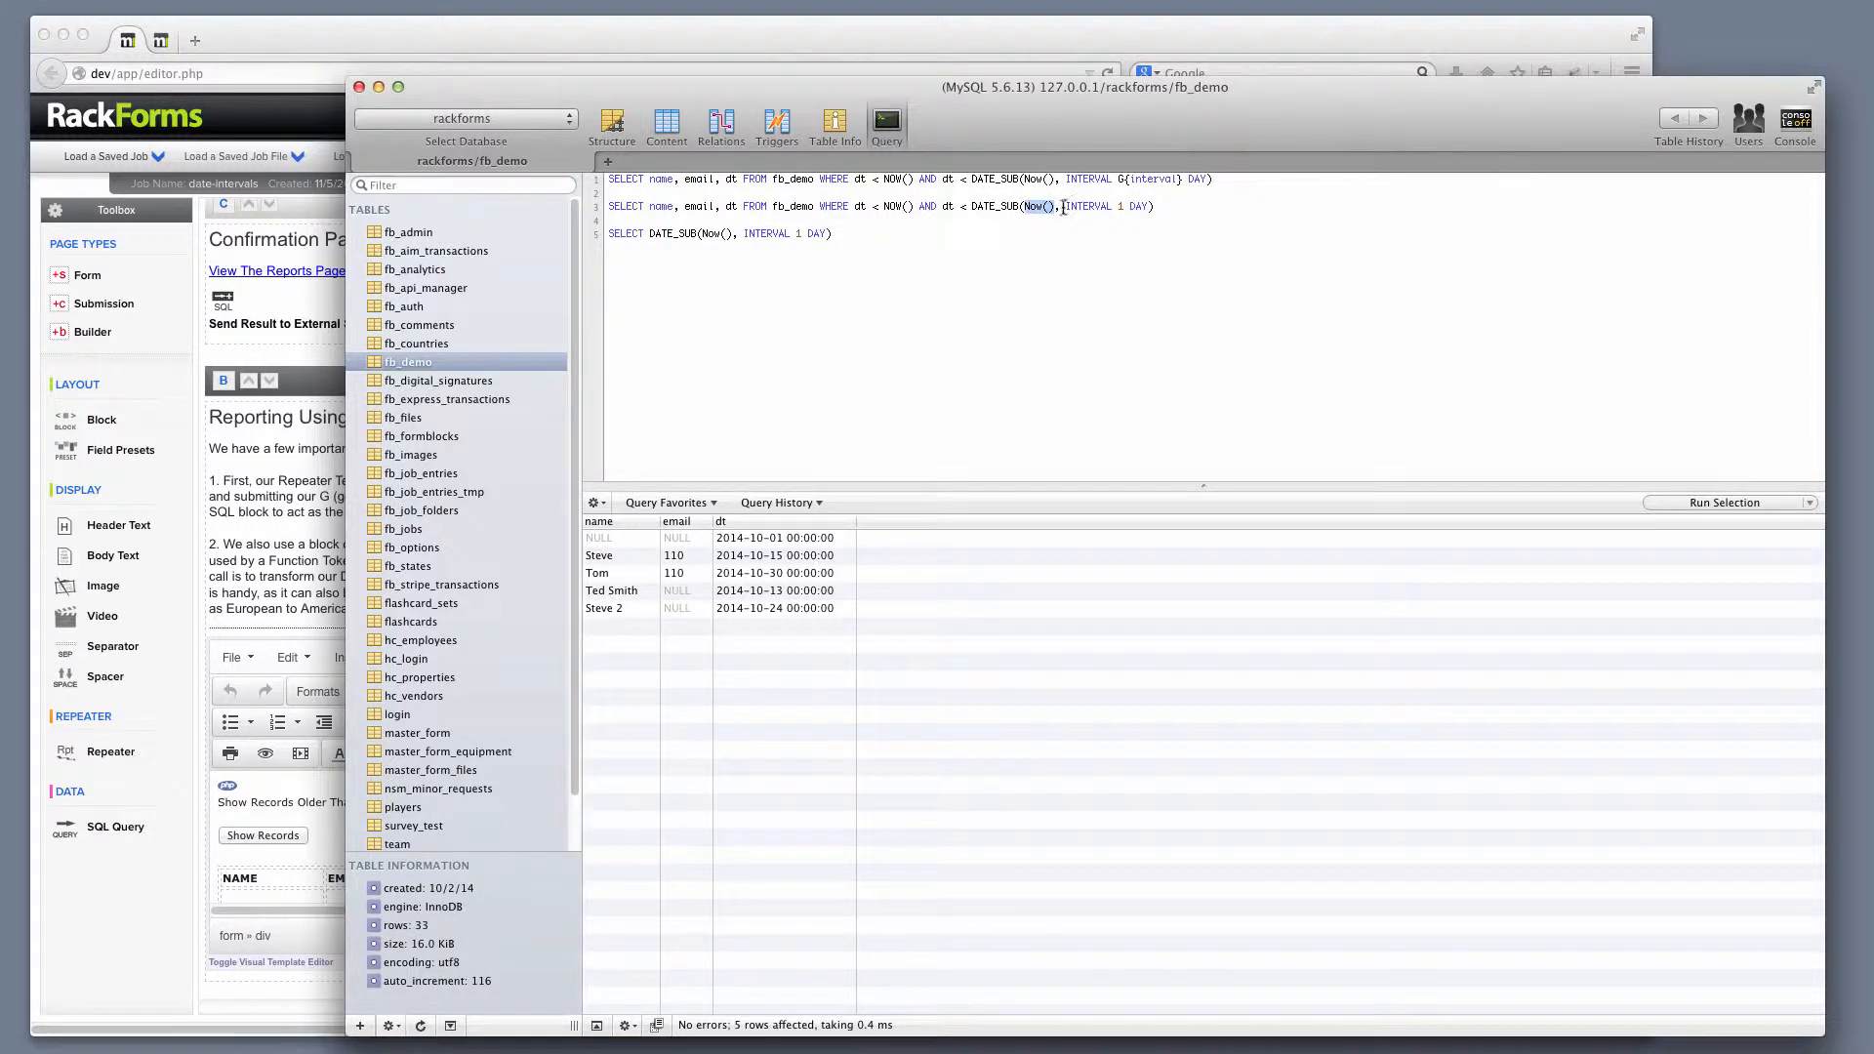
left_click_drag(1072, 207, 1150, 207)
left_click_drag(974, 207, 1157, 207)
Step: Run SELECT DATE_SUB(Now(), INTERVAL 1 DAY) on its own to check the cutoff date
left_click(870, 234)
left_click_drag(870, 235, 604, 234)
key("super+r")
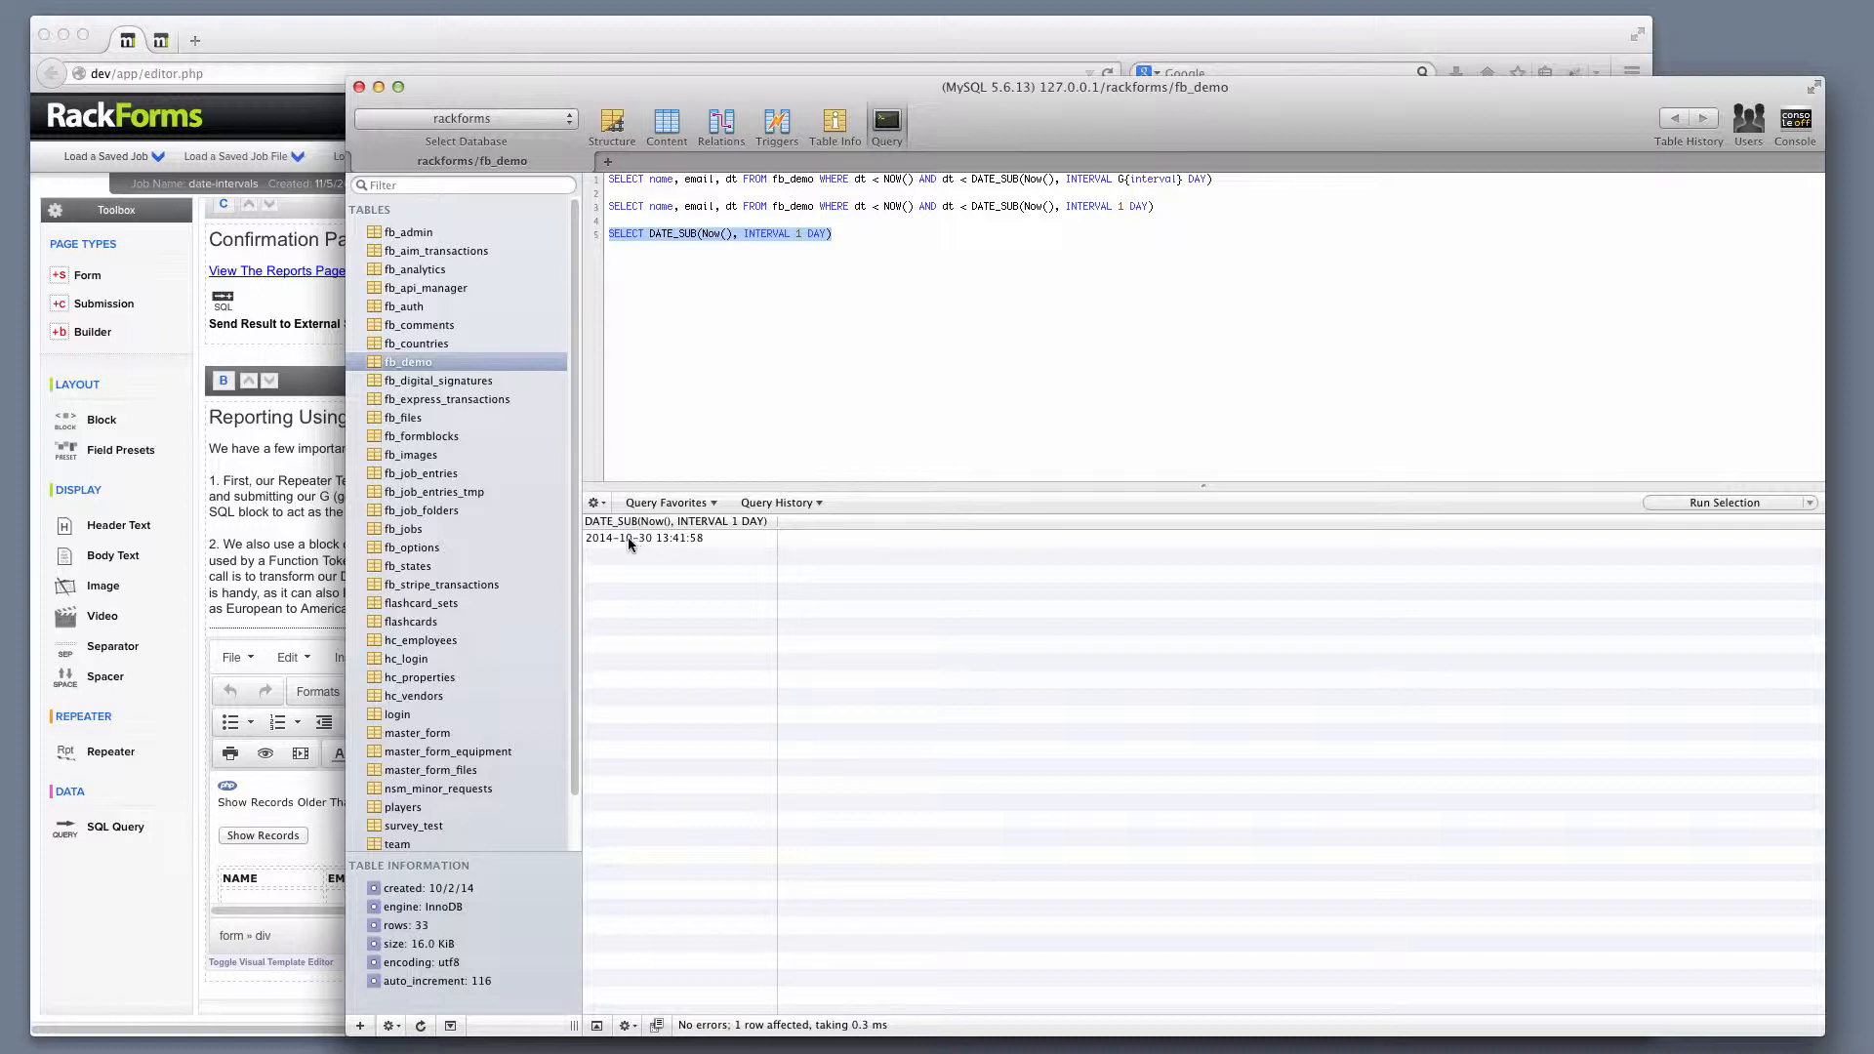
left_click(798, 234)
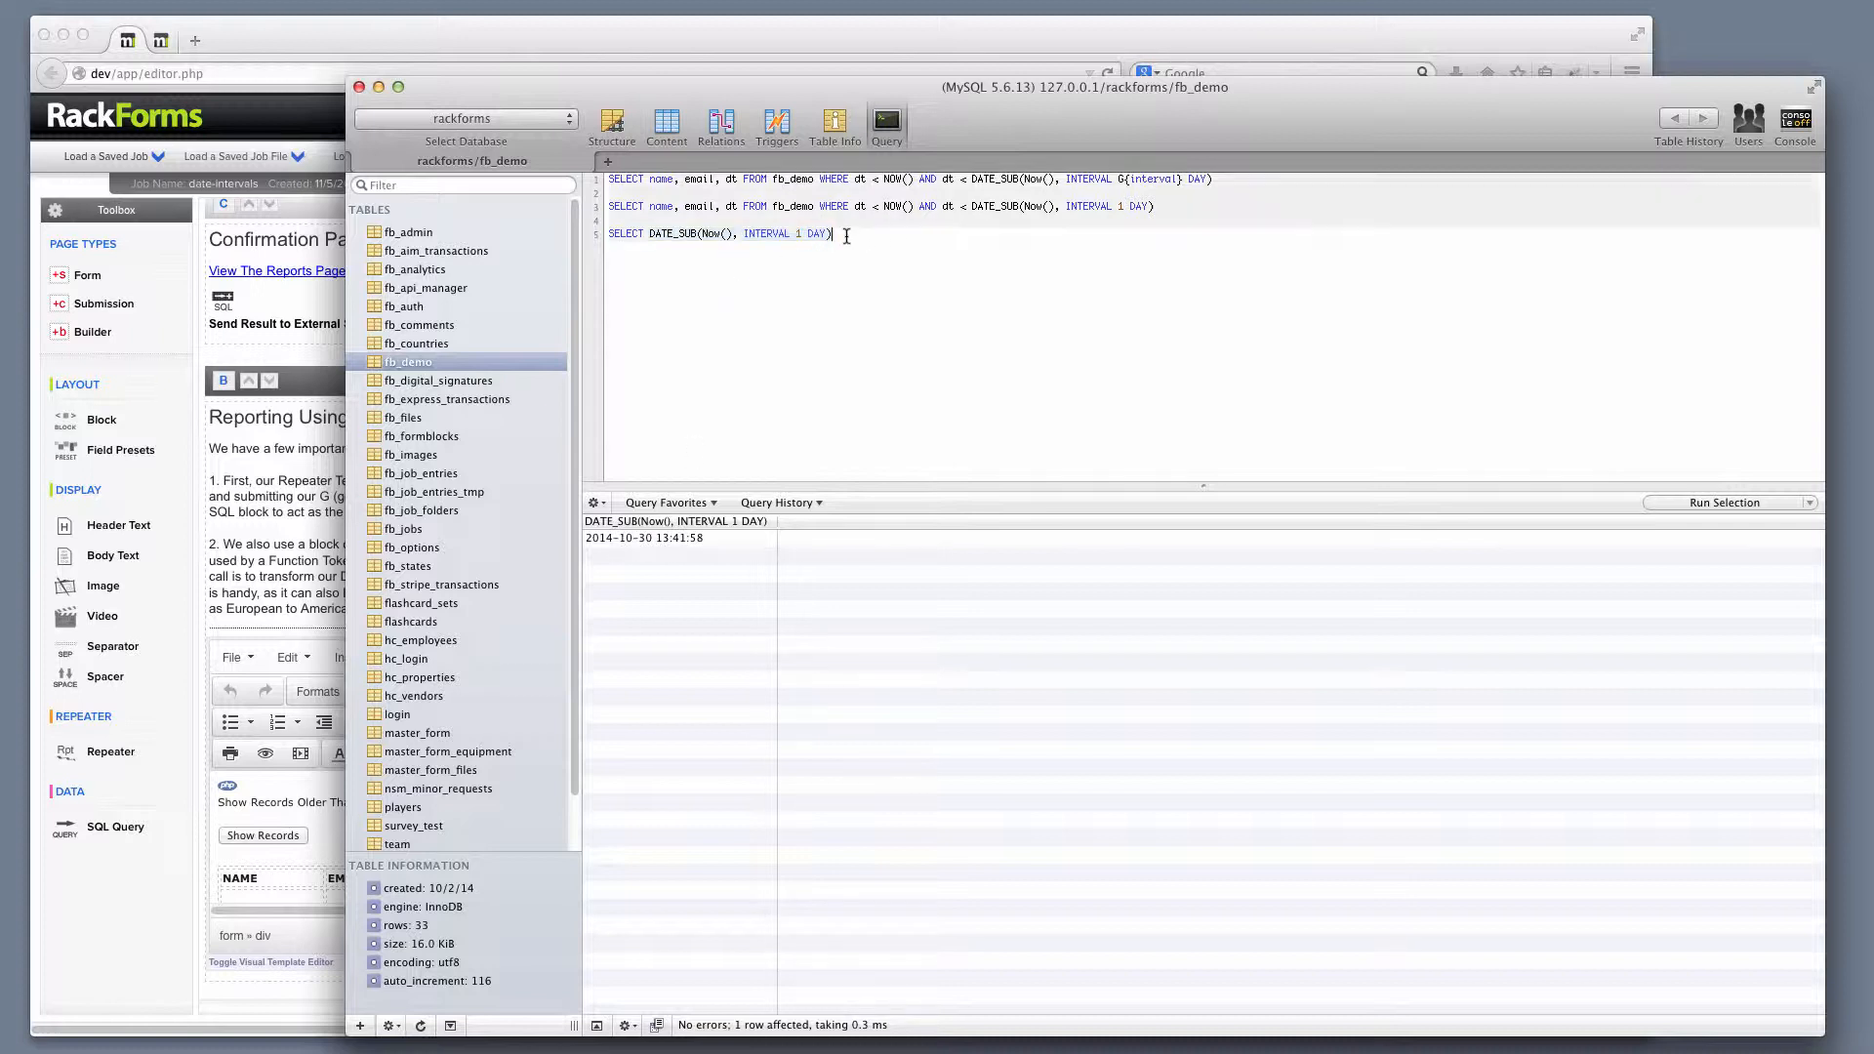
Step: Review the DATE_SUB condition in the fb_demo query and run that one-day interval query again
left_click_drag(971, 206, 1156, 206)
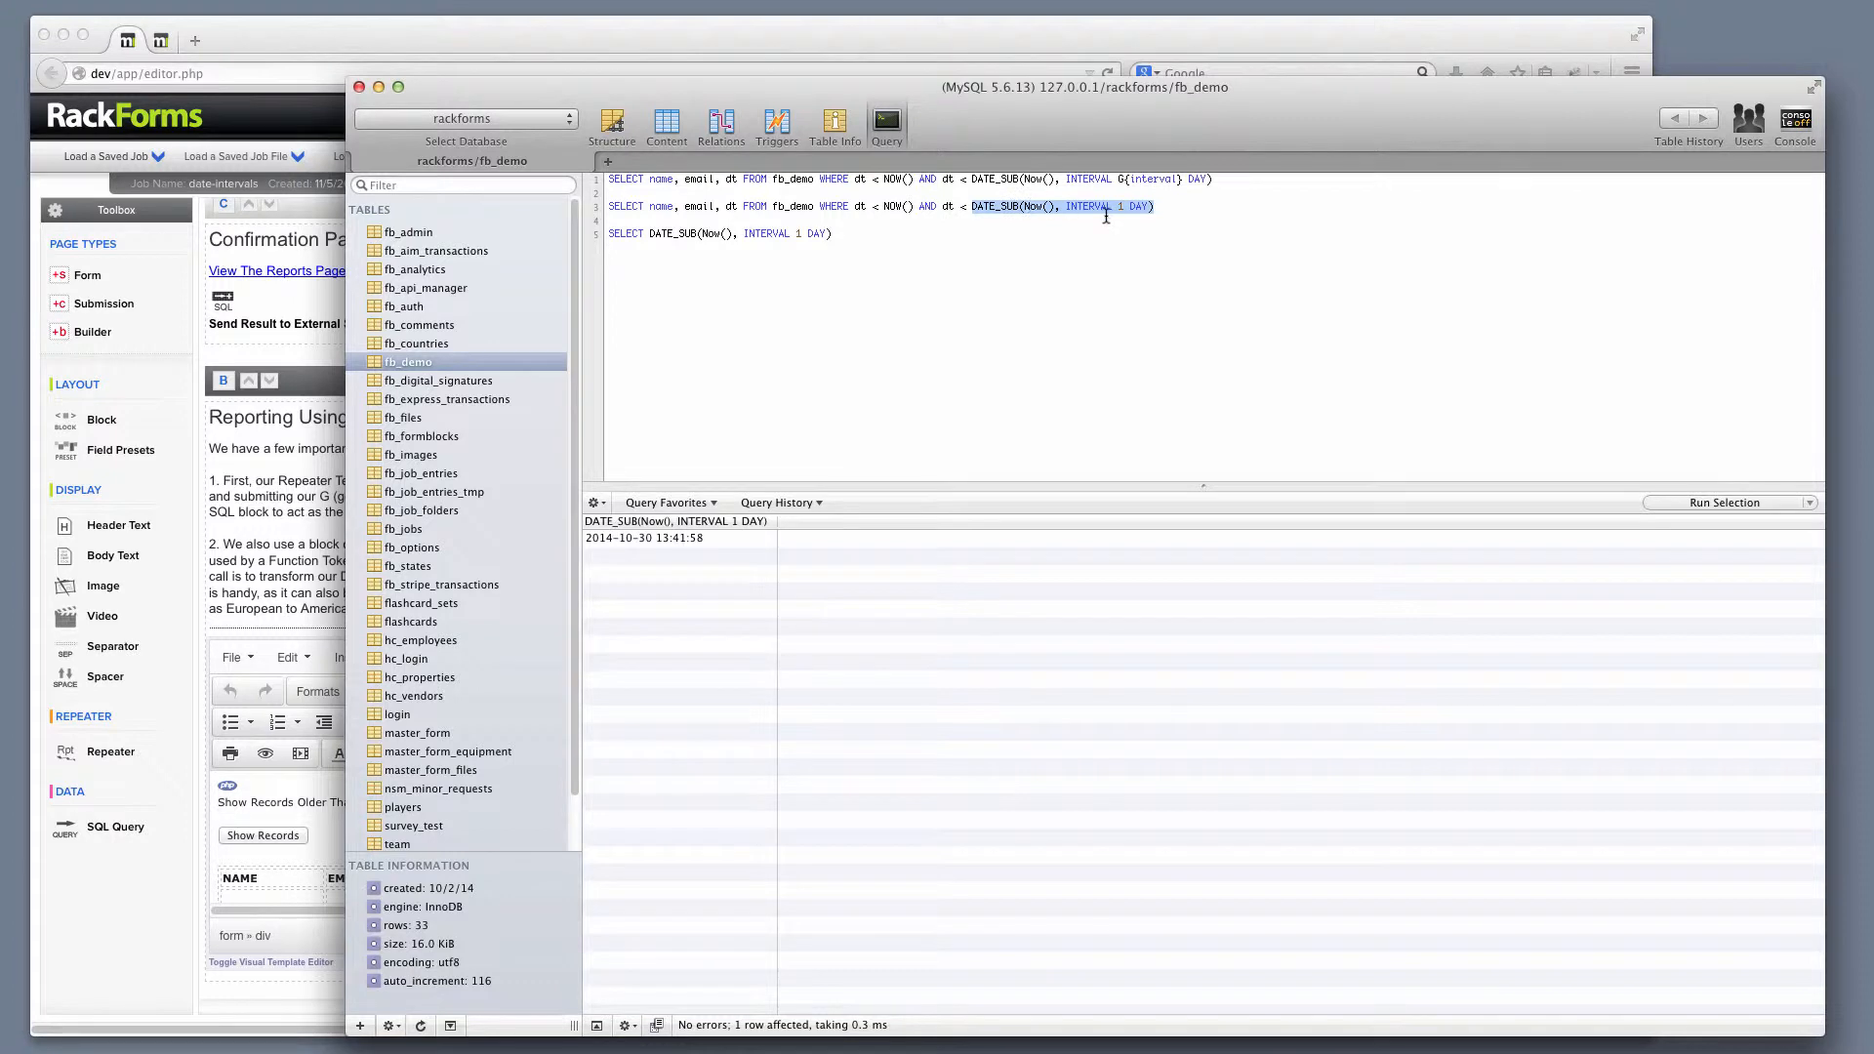
left_click(1172, 204)
left_click_drag(1189, 204, 543, 204)
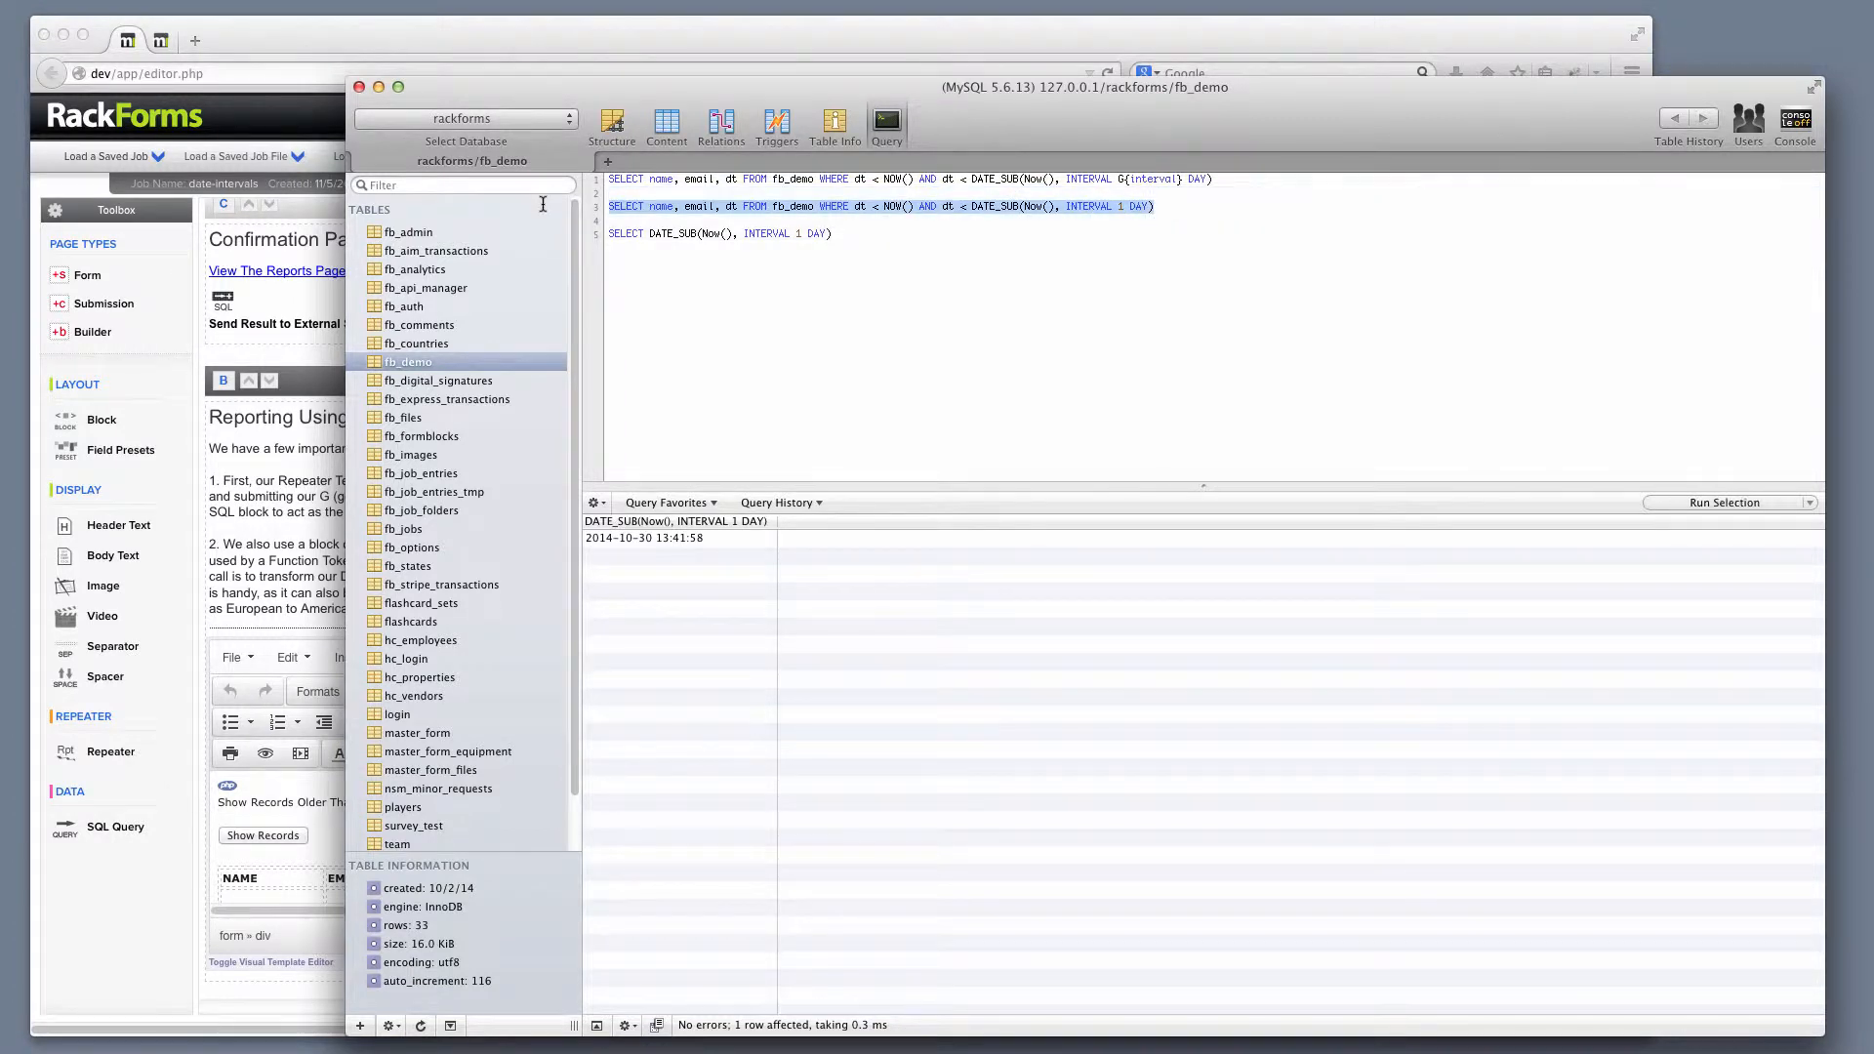
key("super+r")
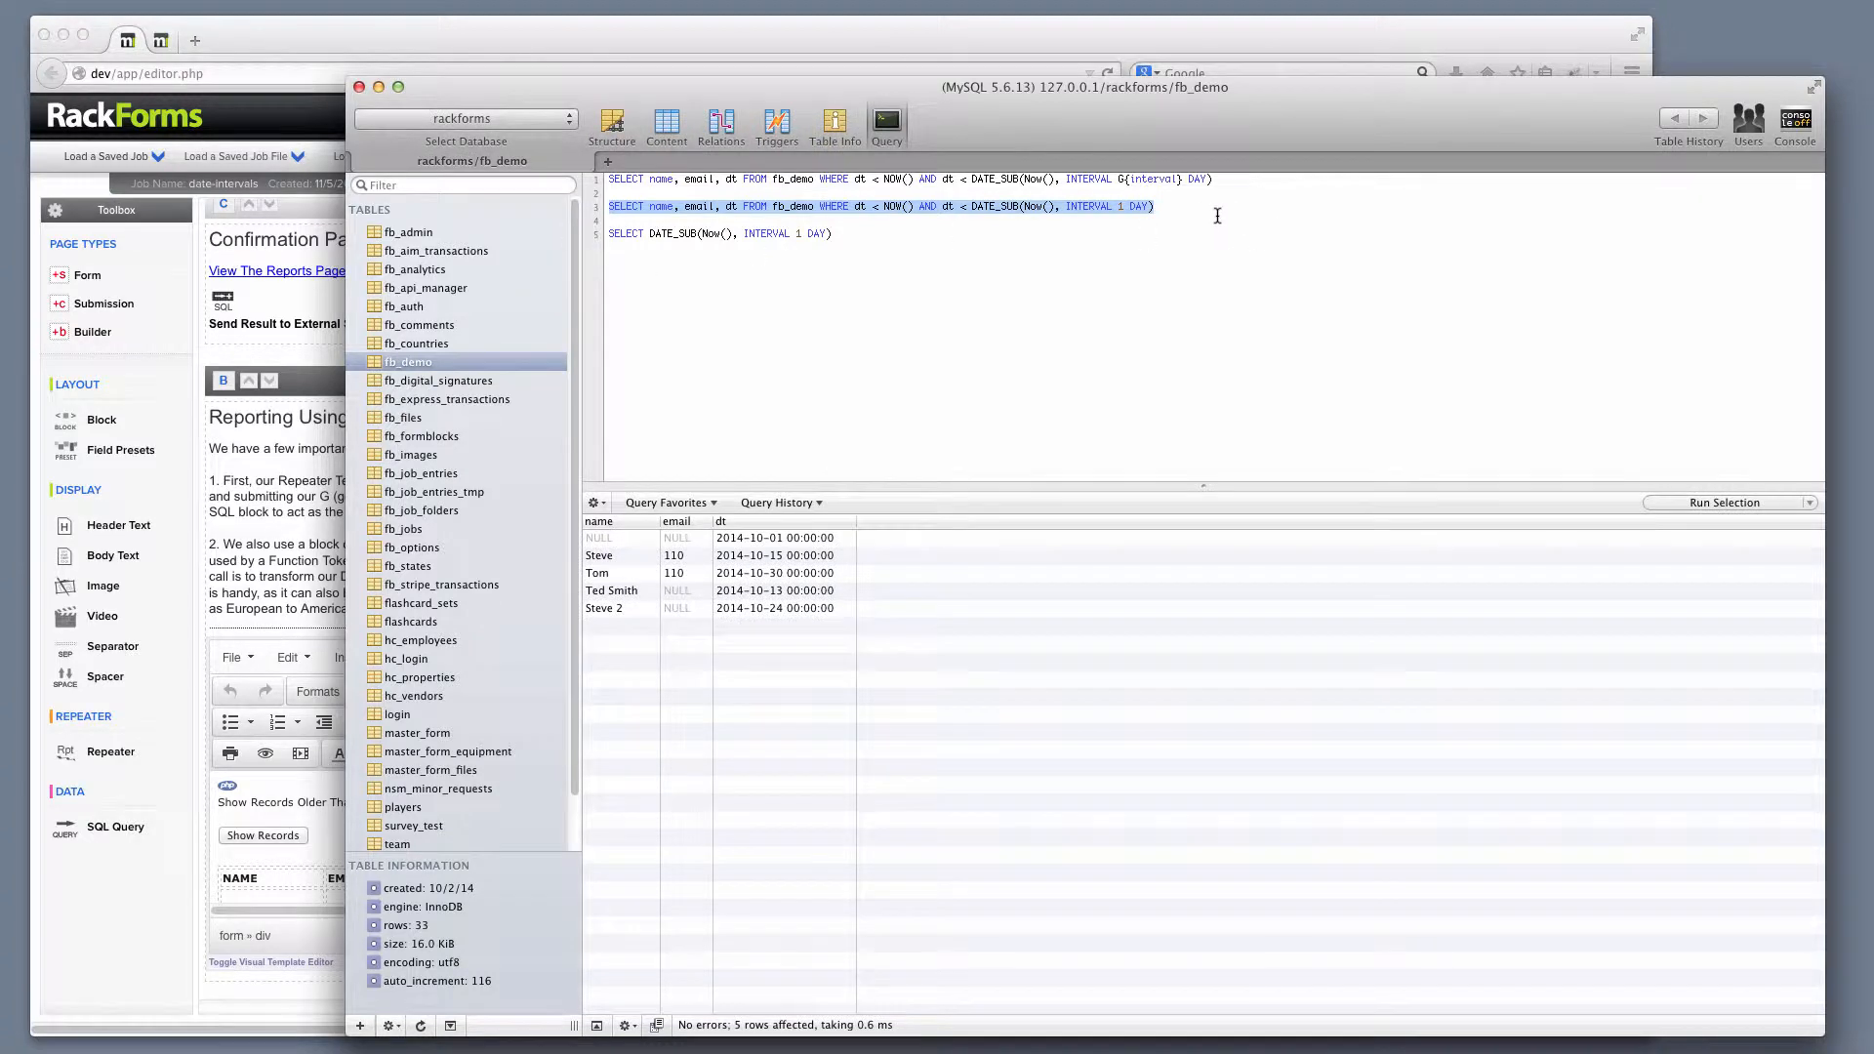
left_click(1169, 208)
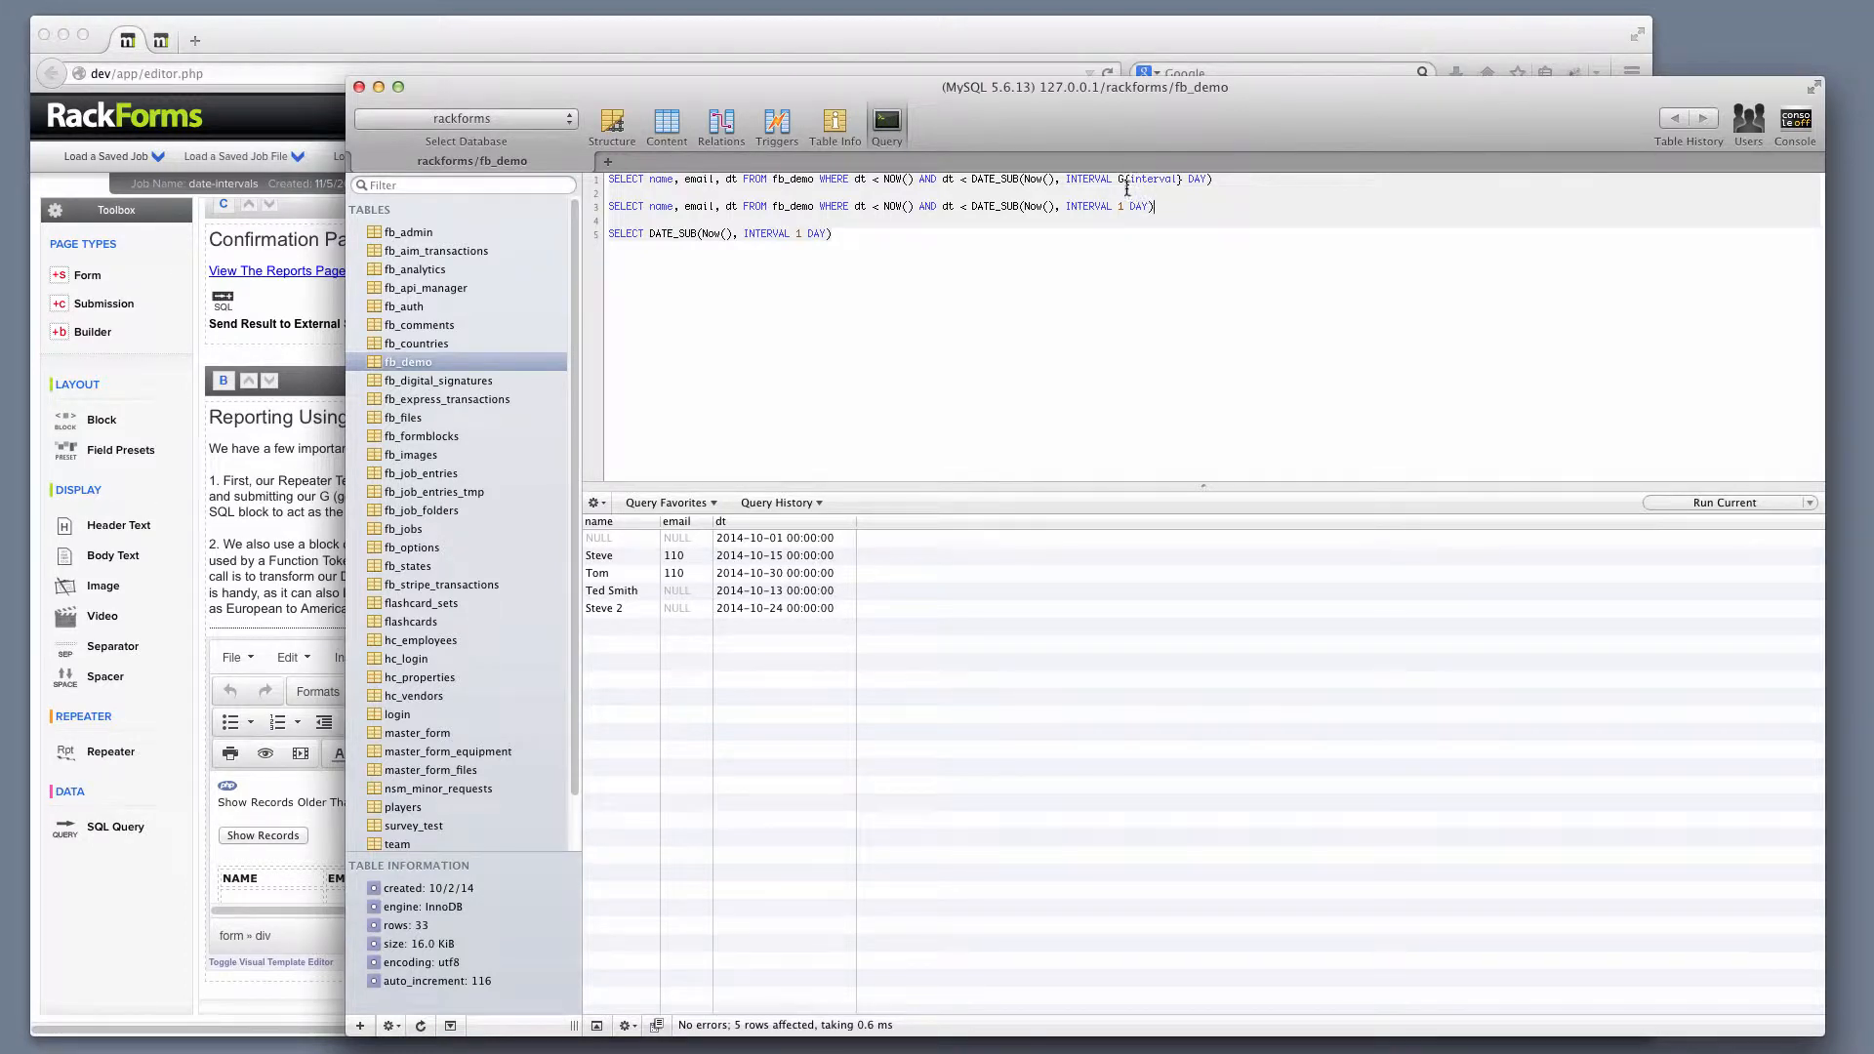
Step: Compare the fixed interval of 1 in the second fb_demo query with the G{interval} token in the first
double_click(1122, 207)
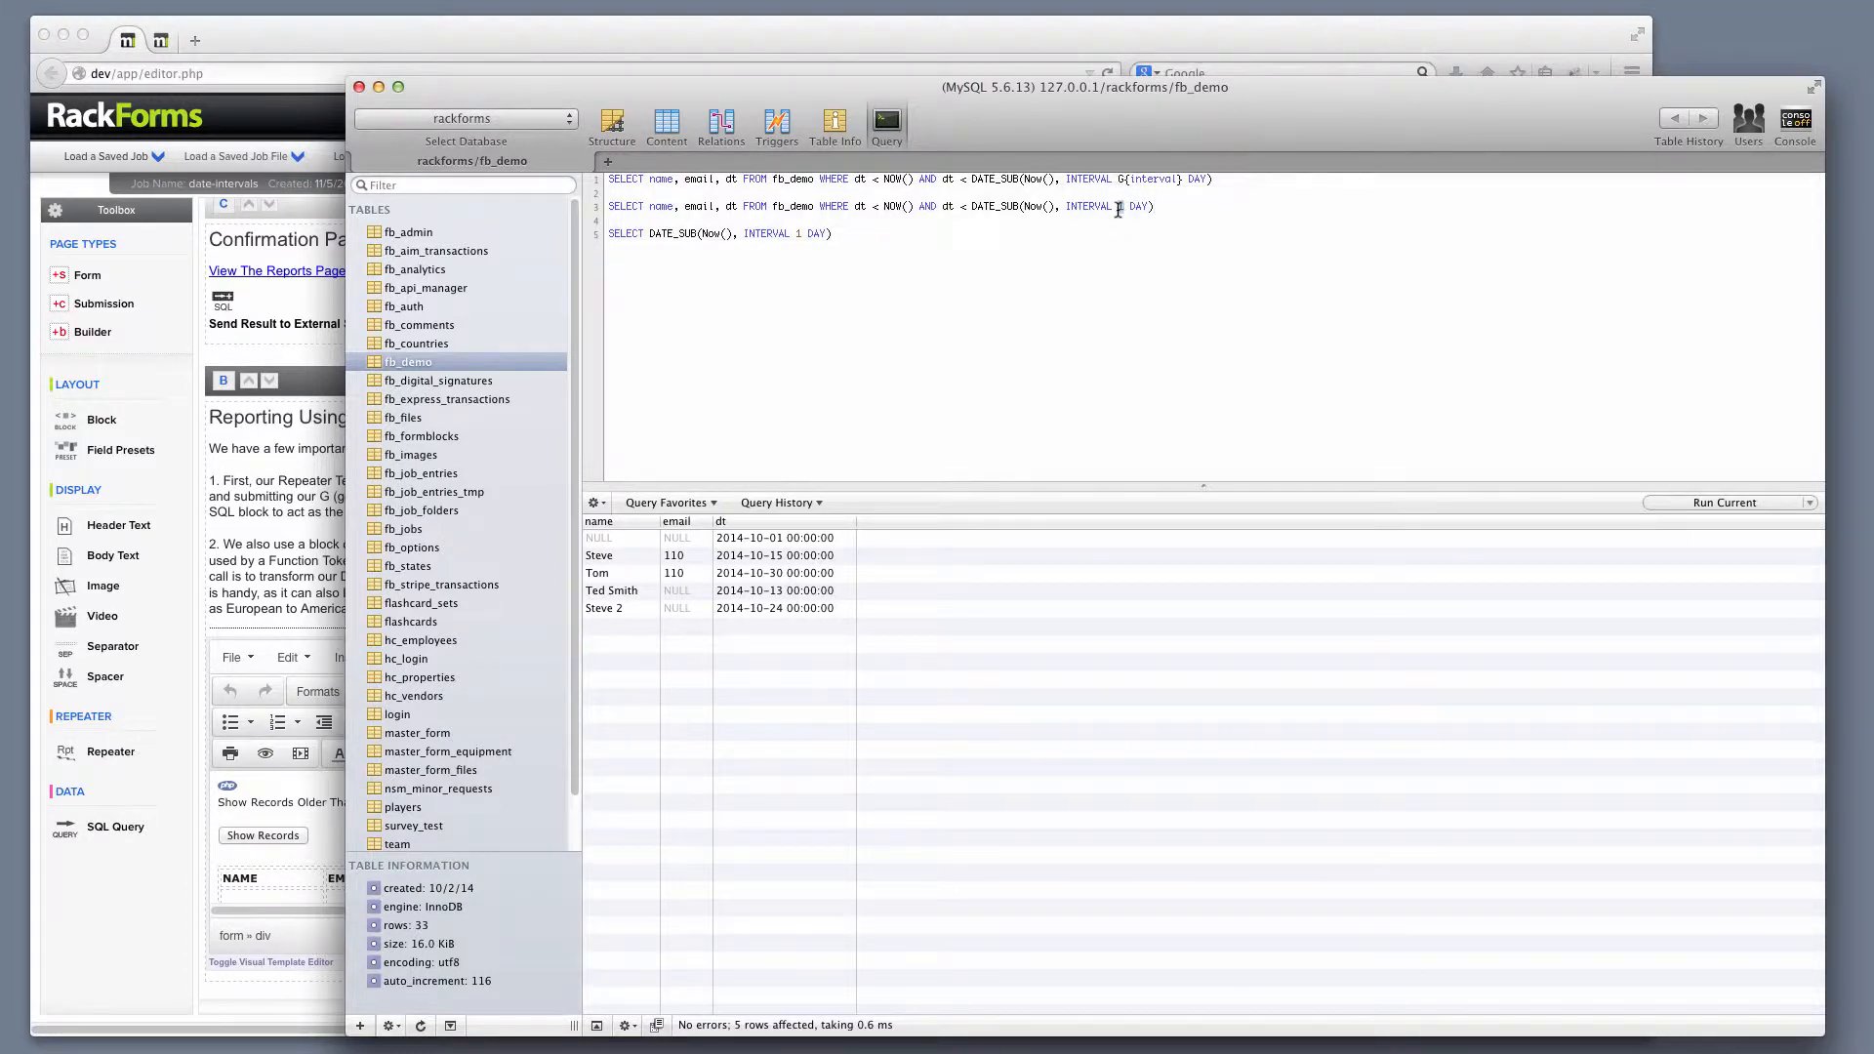
left_click_drag(1117, 178, 1183, 179)
double_click(1163, 180)
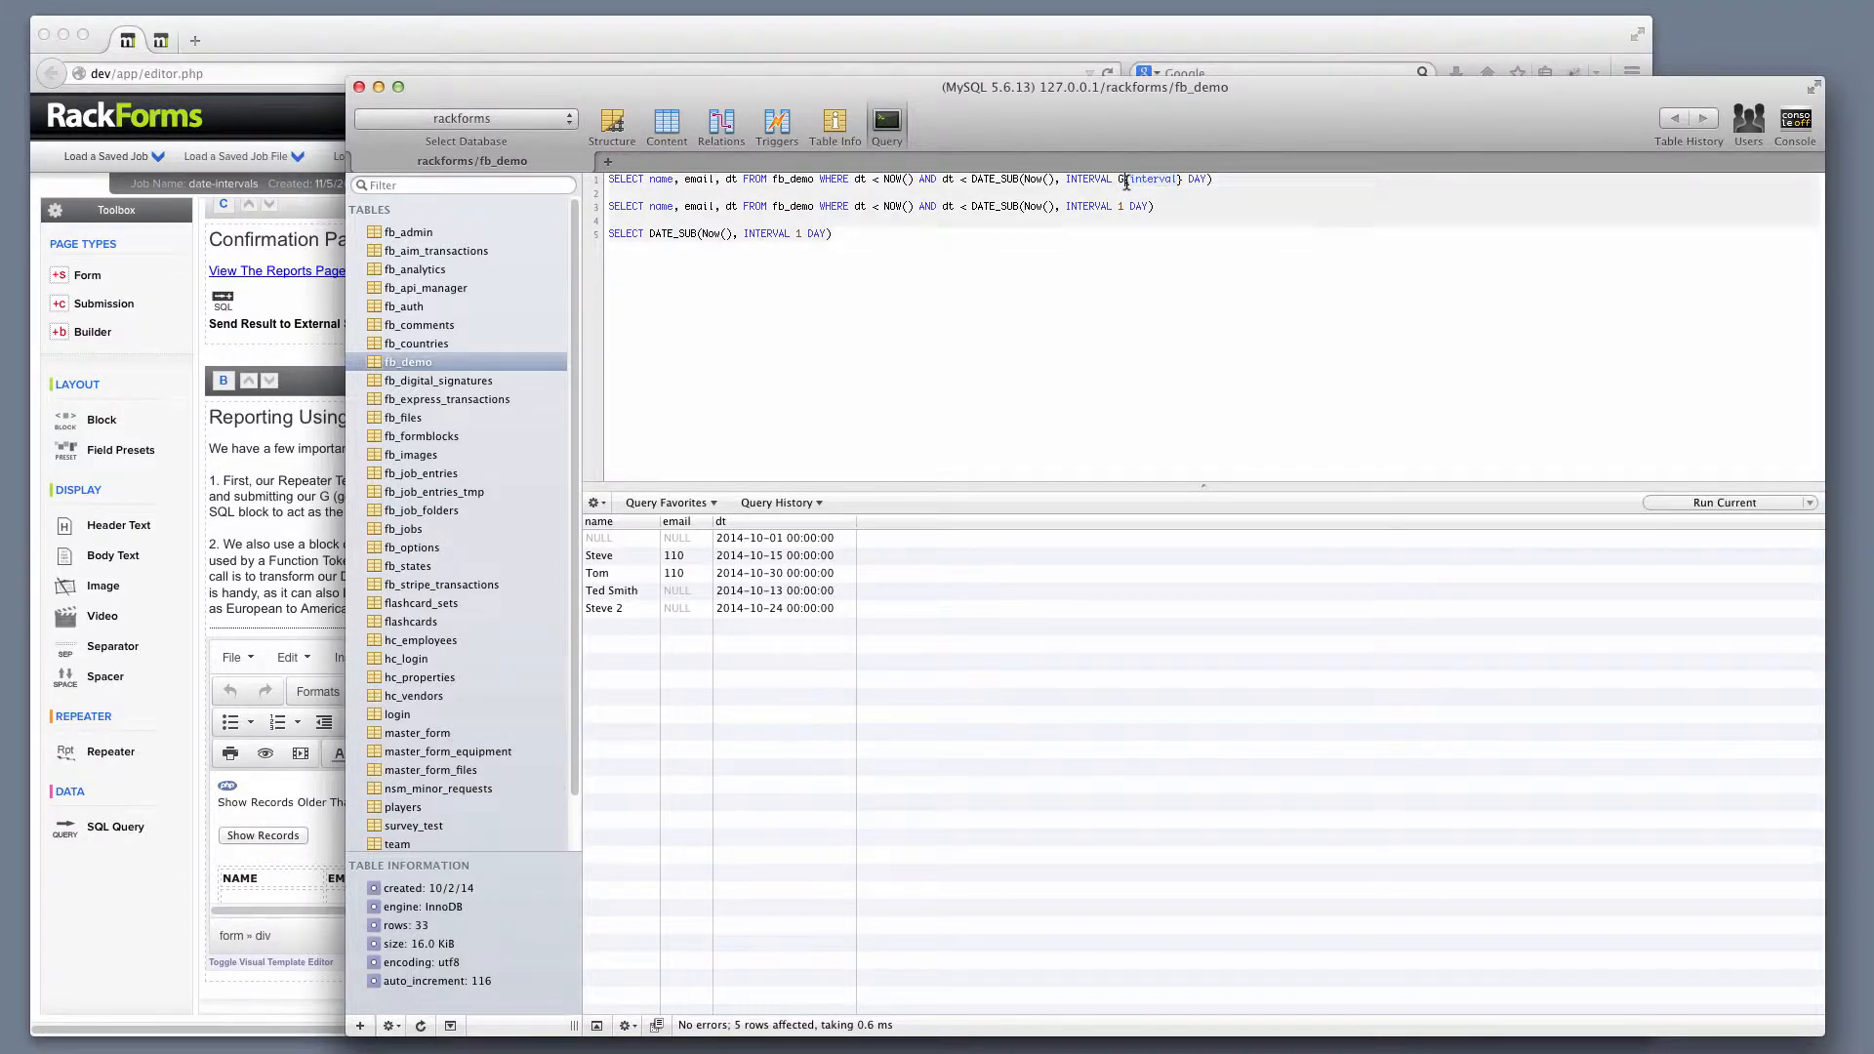
left_click_drag(1119, 179, 1183, 179)
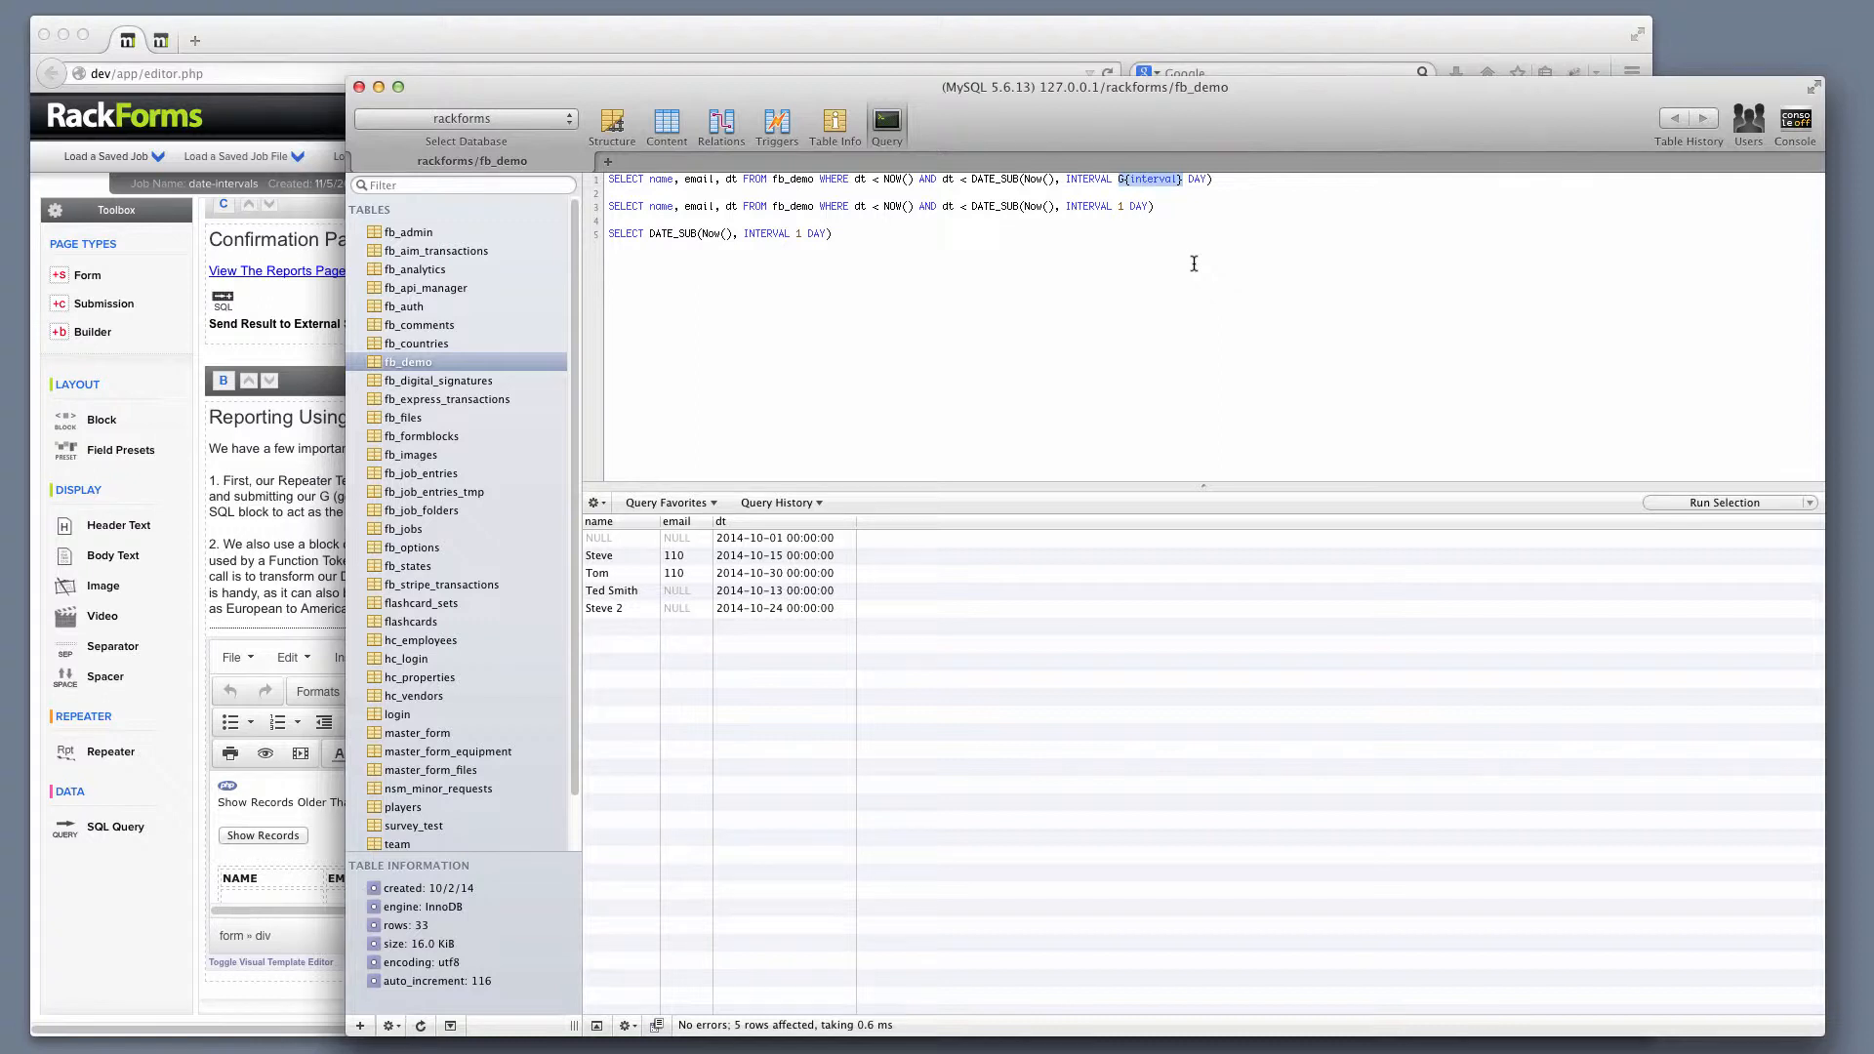
double_click(1159, 180)
left_click(1160, 205)
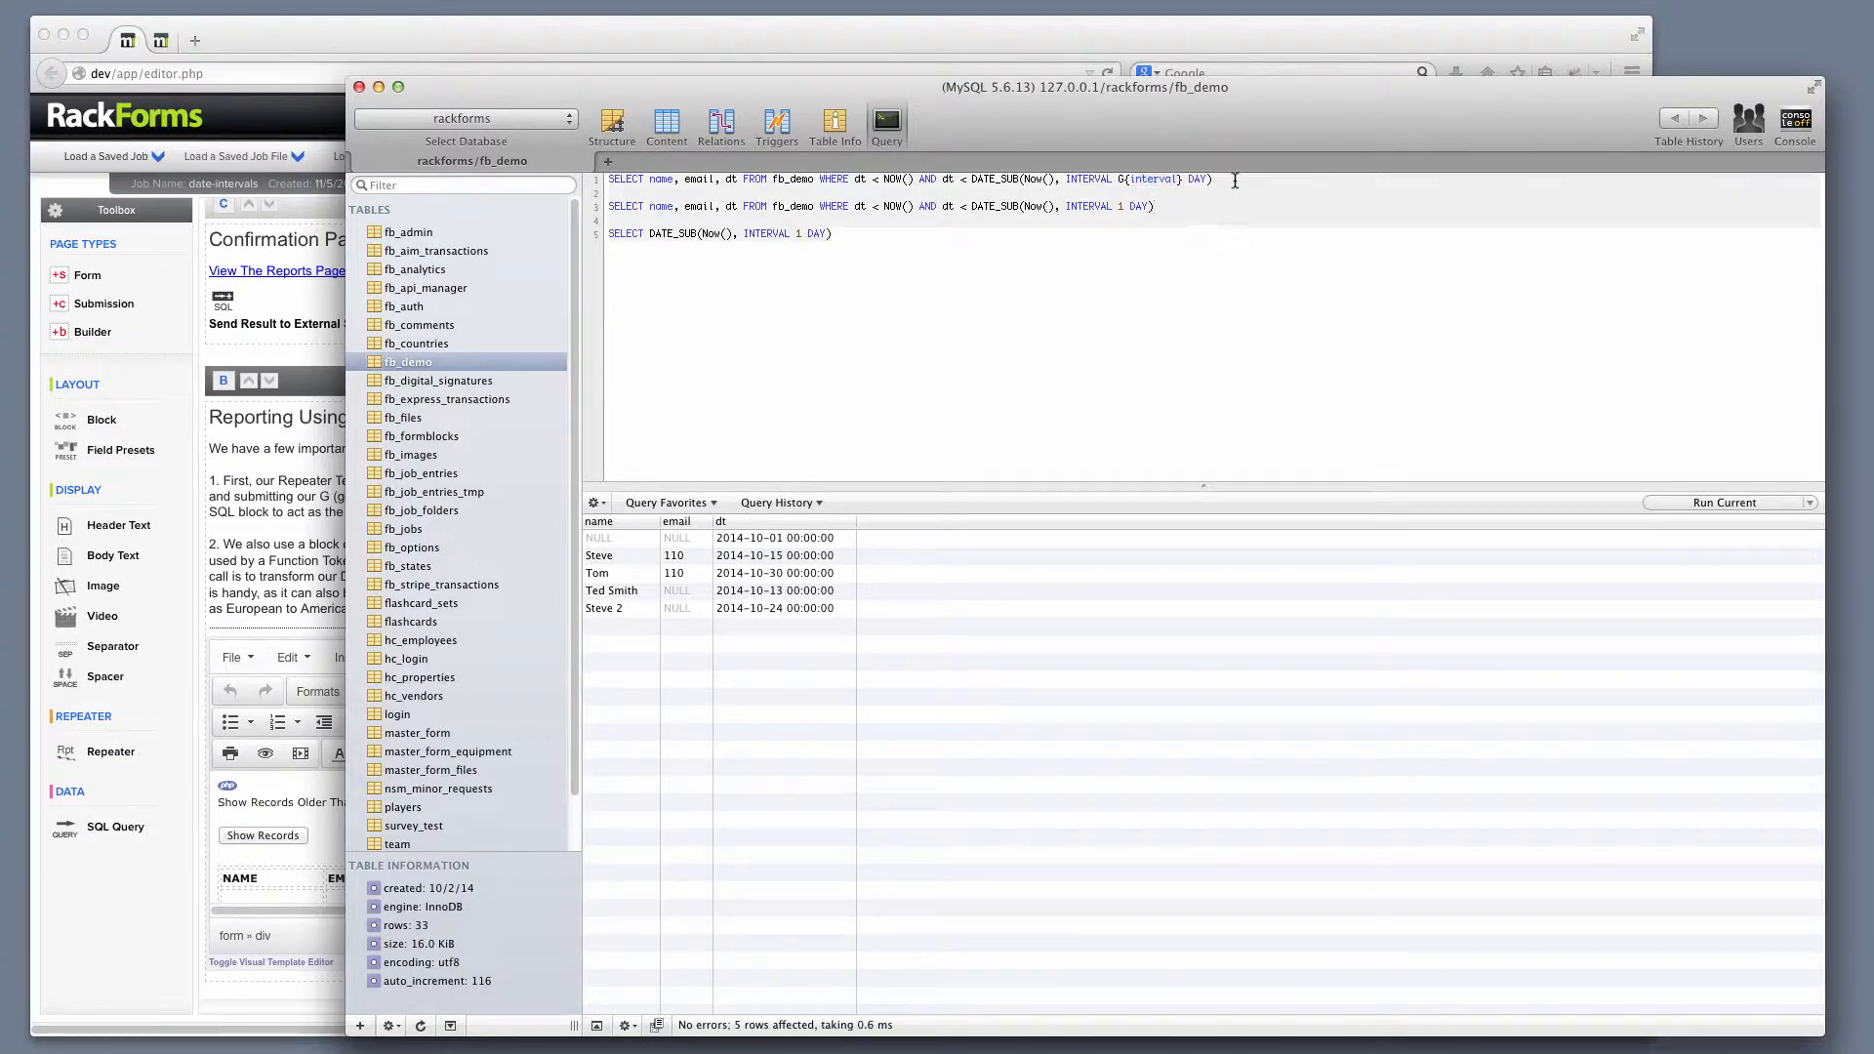
left_click_drag(1235, 182, 349, 185)
Step: Switch to RackForms, save the builder page, show records older than 10 days and check the interval parameter in the report's URL
left_click(283, 851)
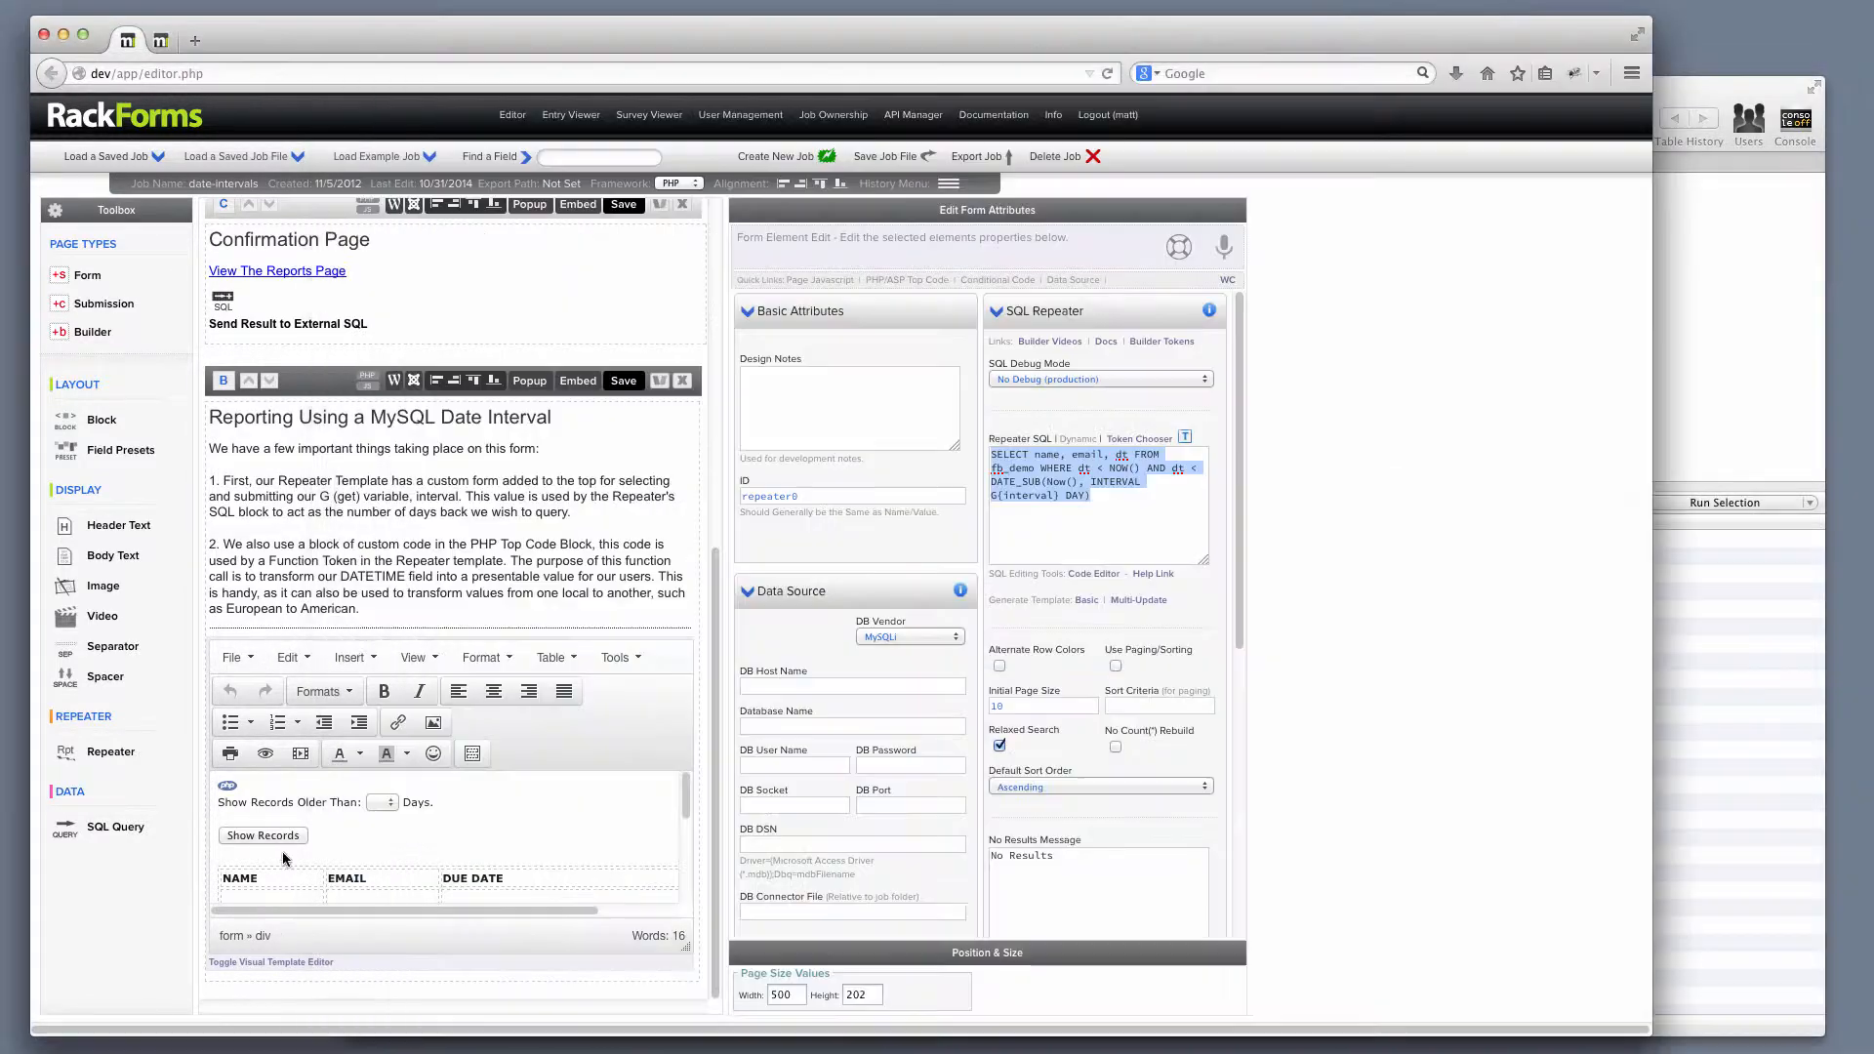
left_click(1119, 501)
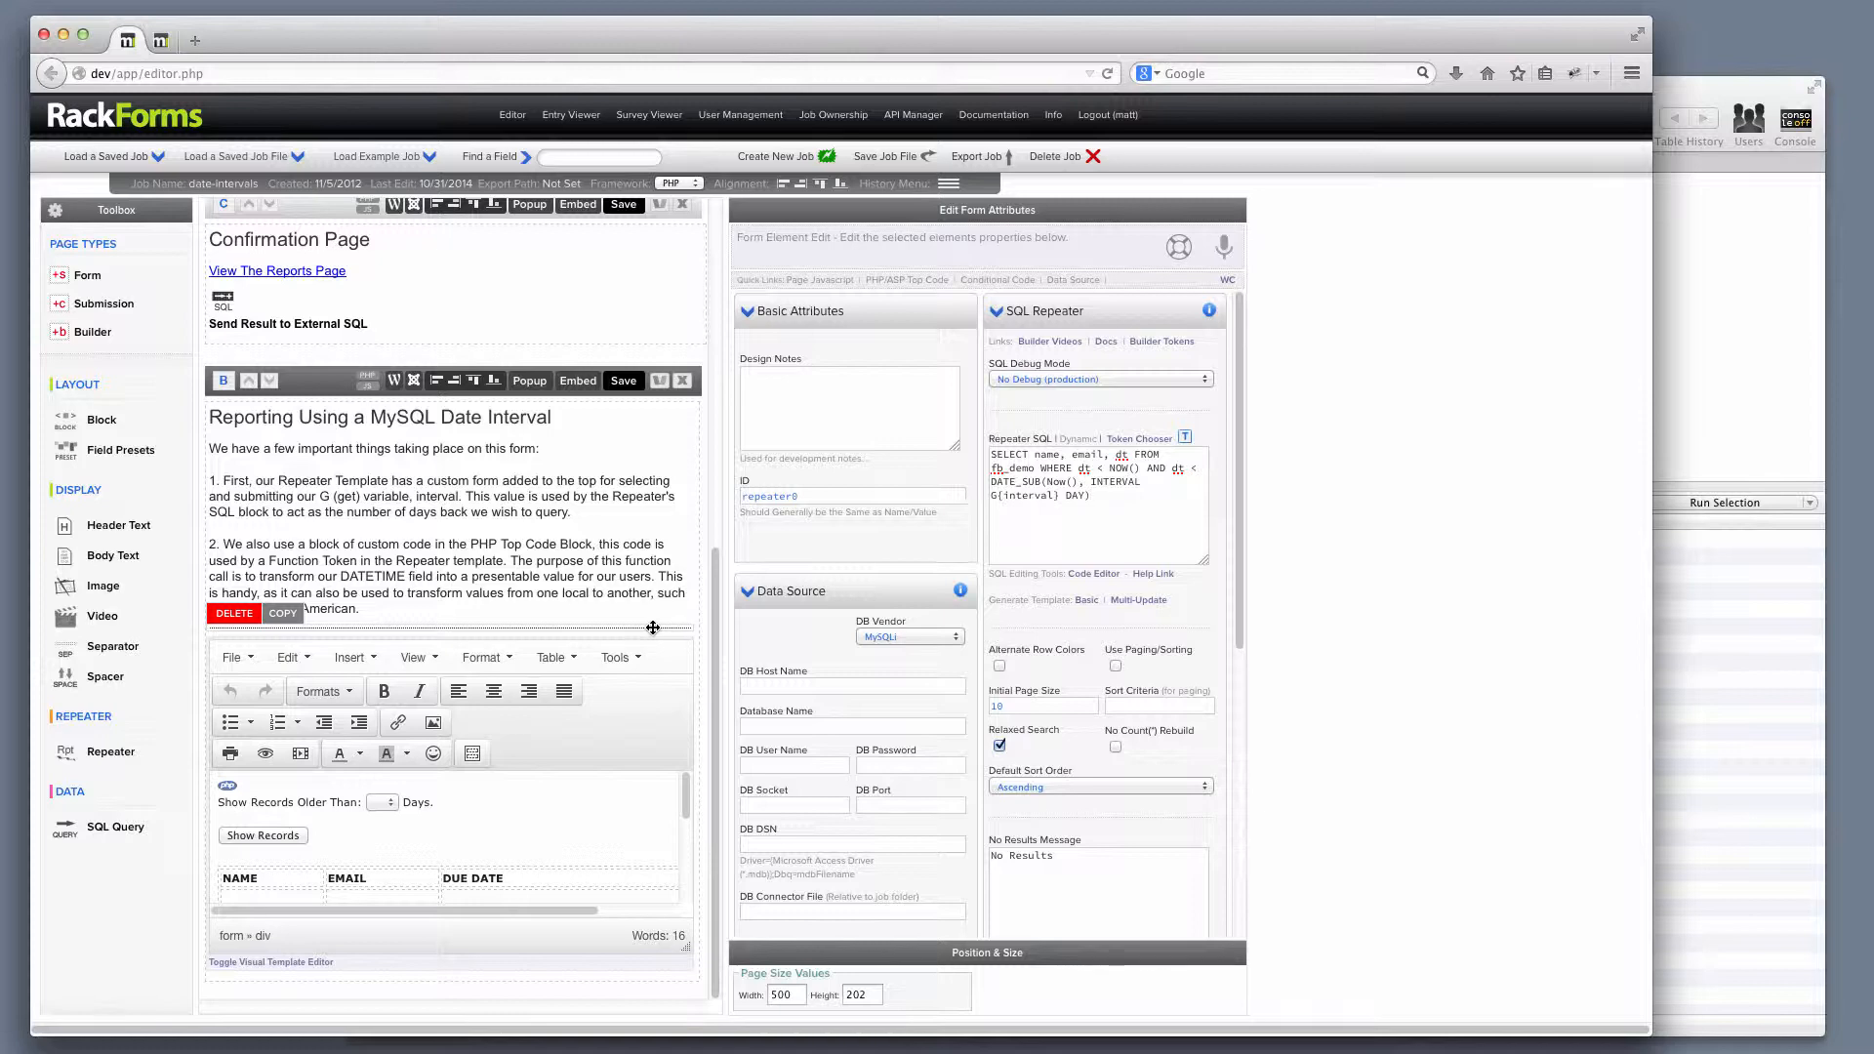
left_click(624, 382)
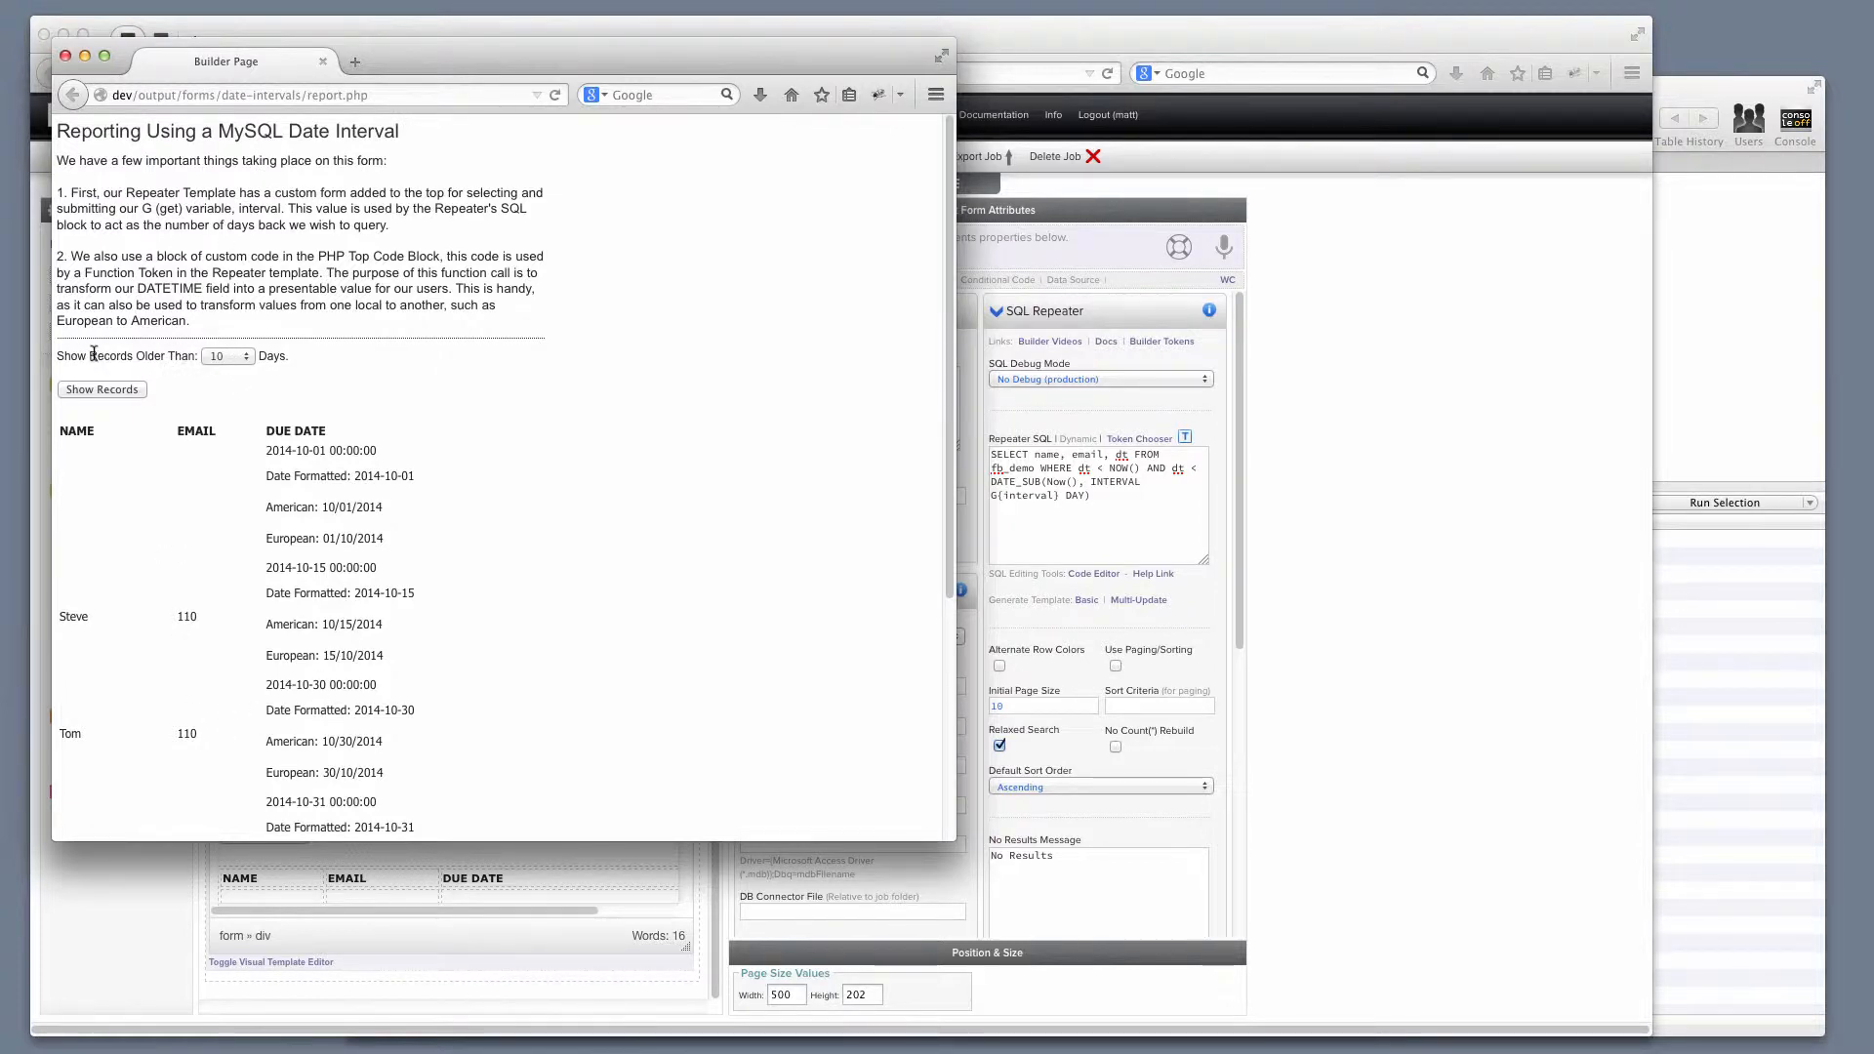
left_click(102, 389)
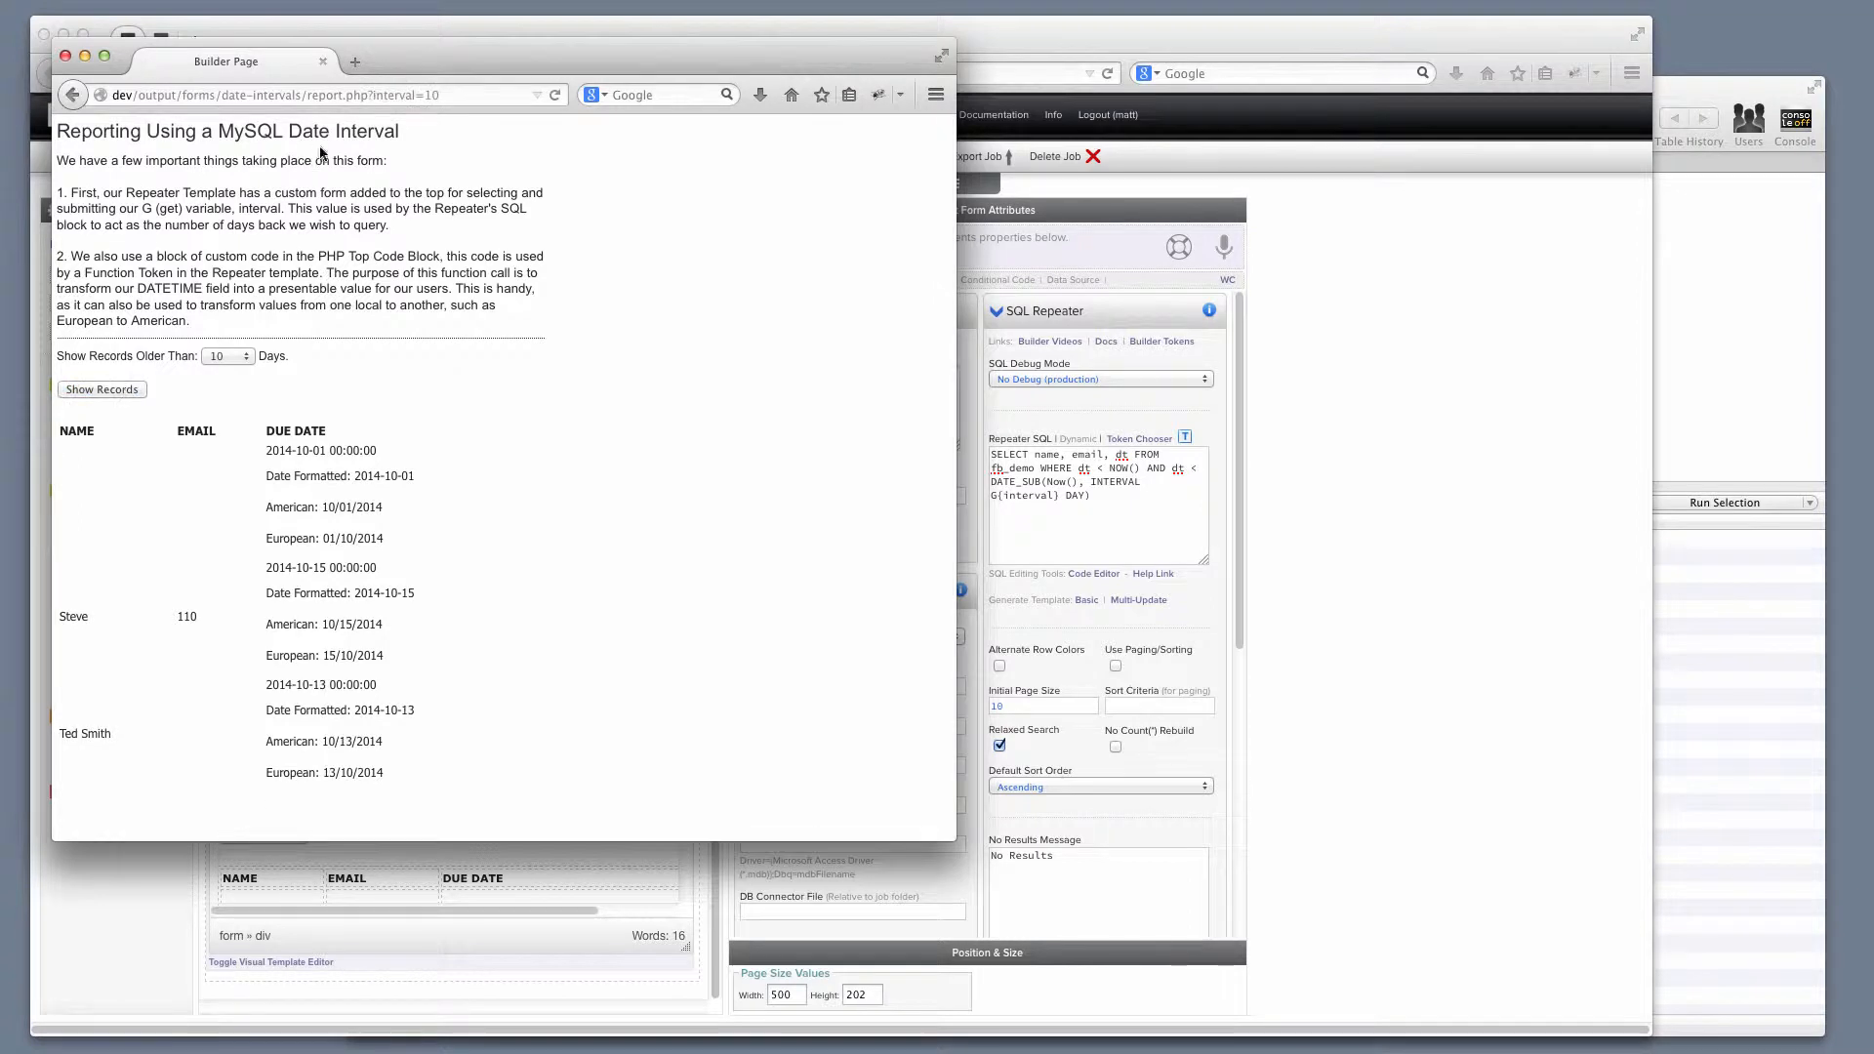
double_click(387, 95)
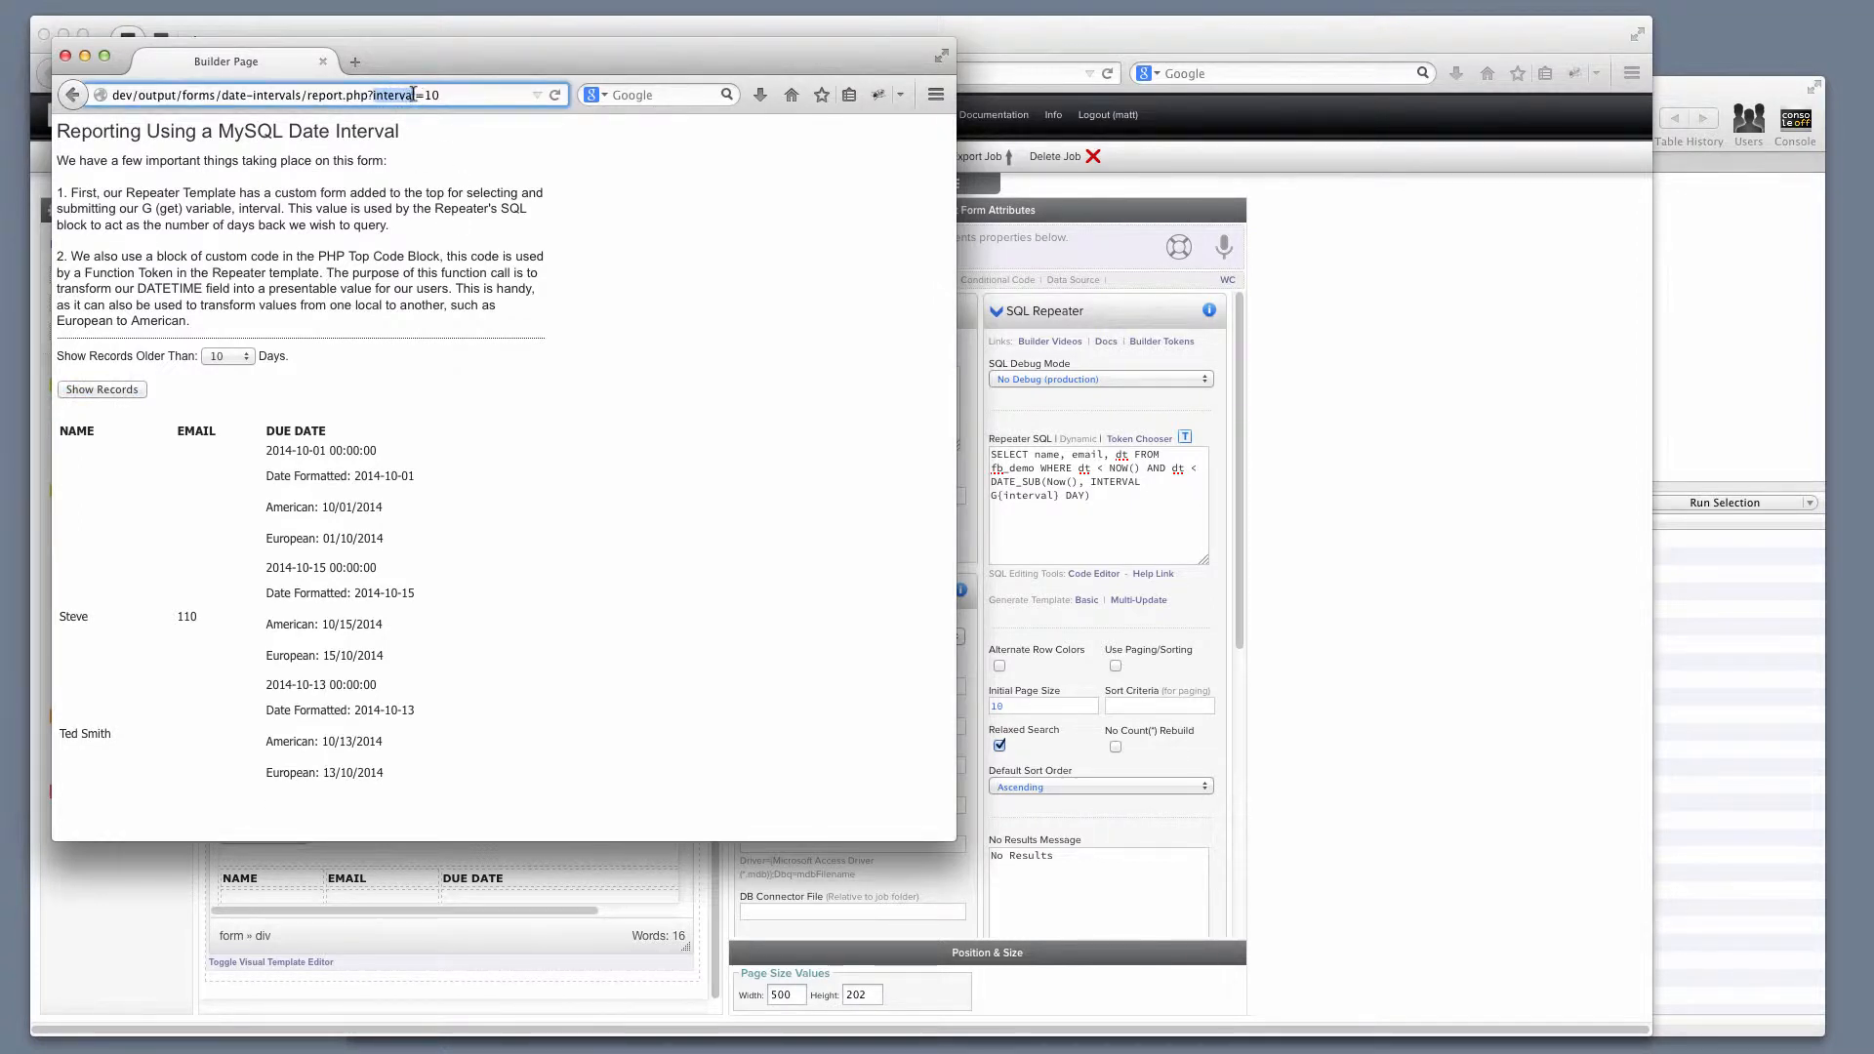
left_click_drag(427, 95, 458, 97)
Step: In the MySQL client, replace G{interval} with 10 in the first fb_demo query and run that query alone
left_click(1694, 340)
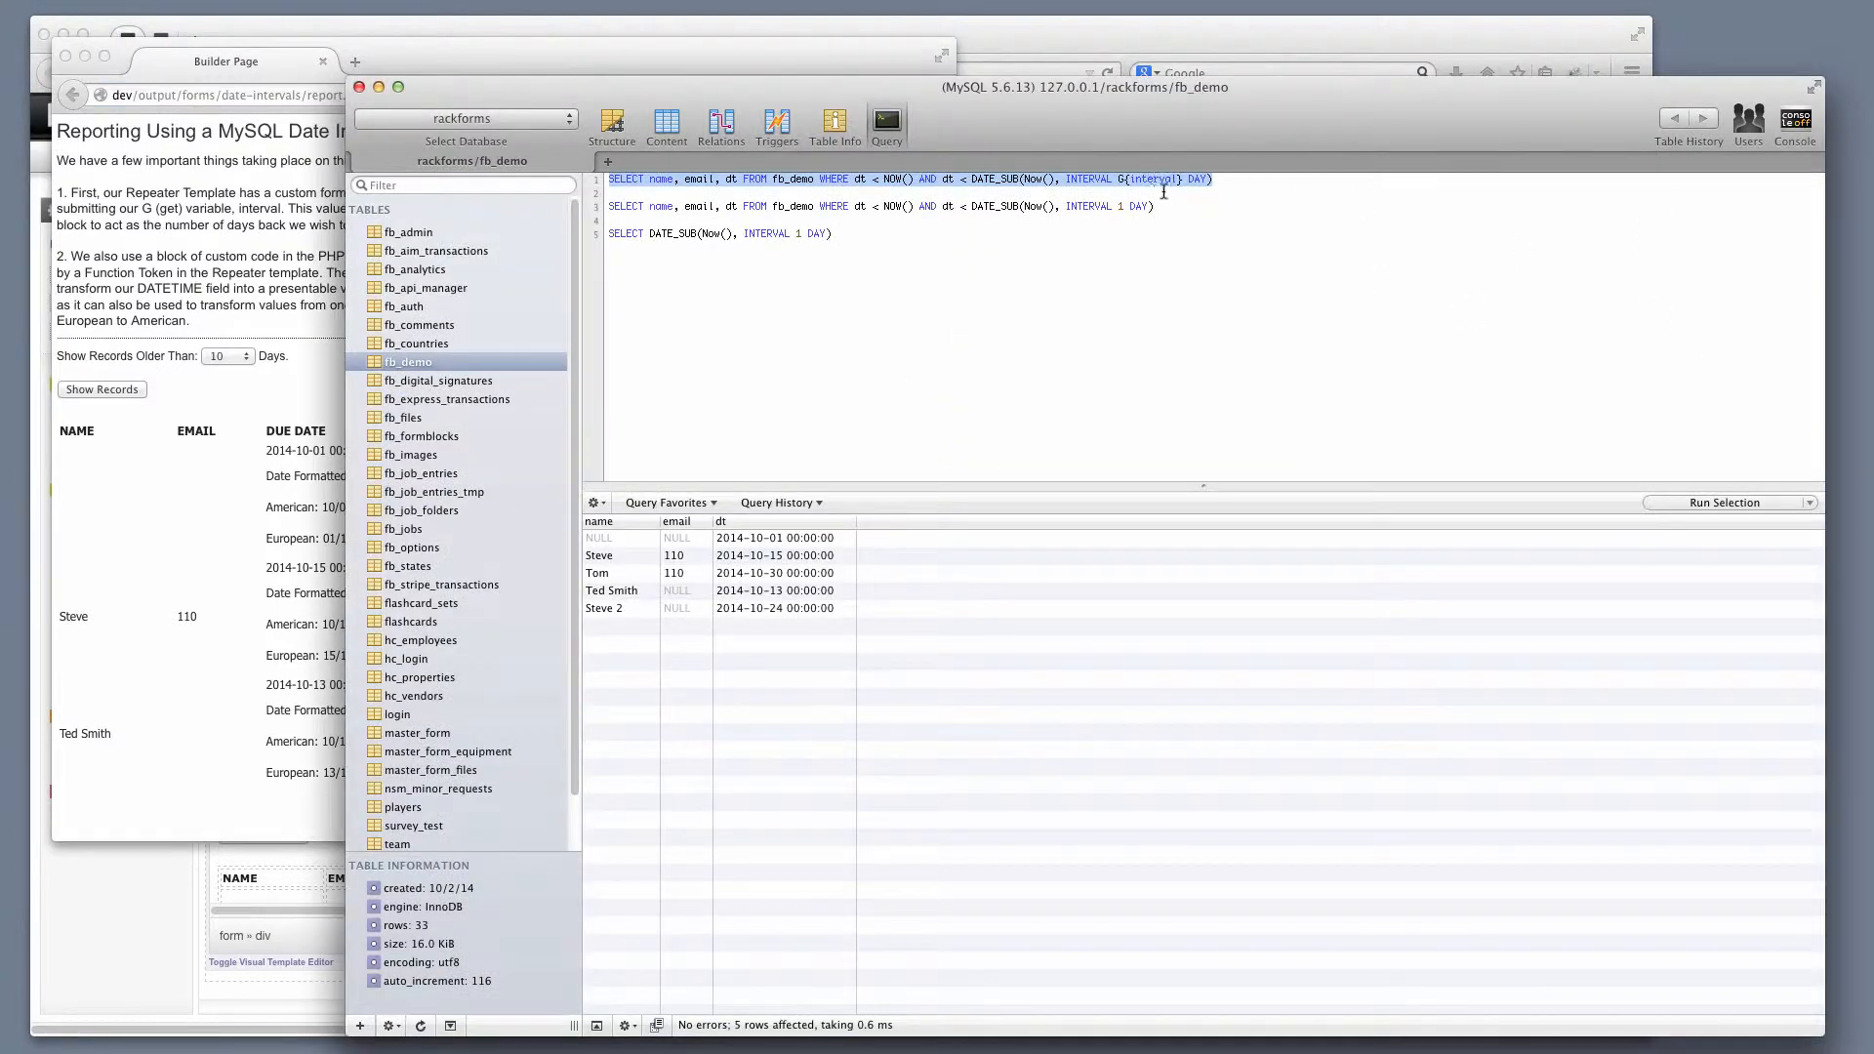
left_click(1162, 187)
left_click_drag(1119, 179, 1182, 180)
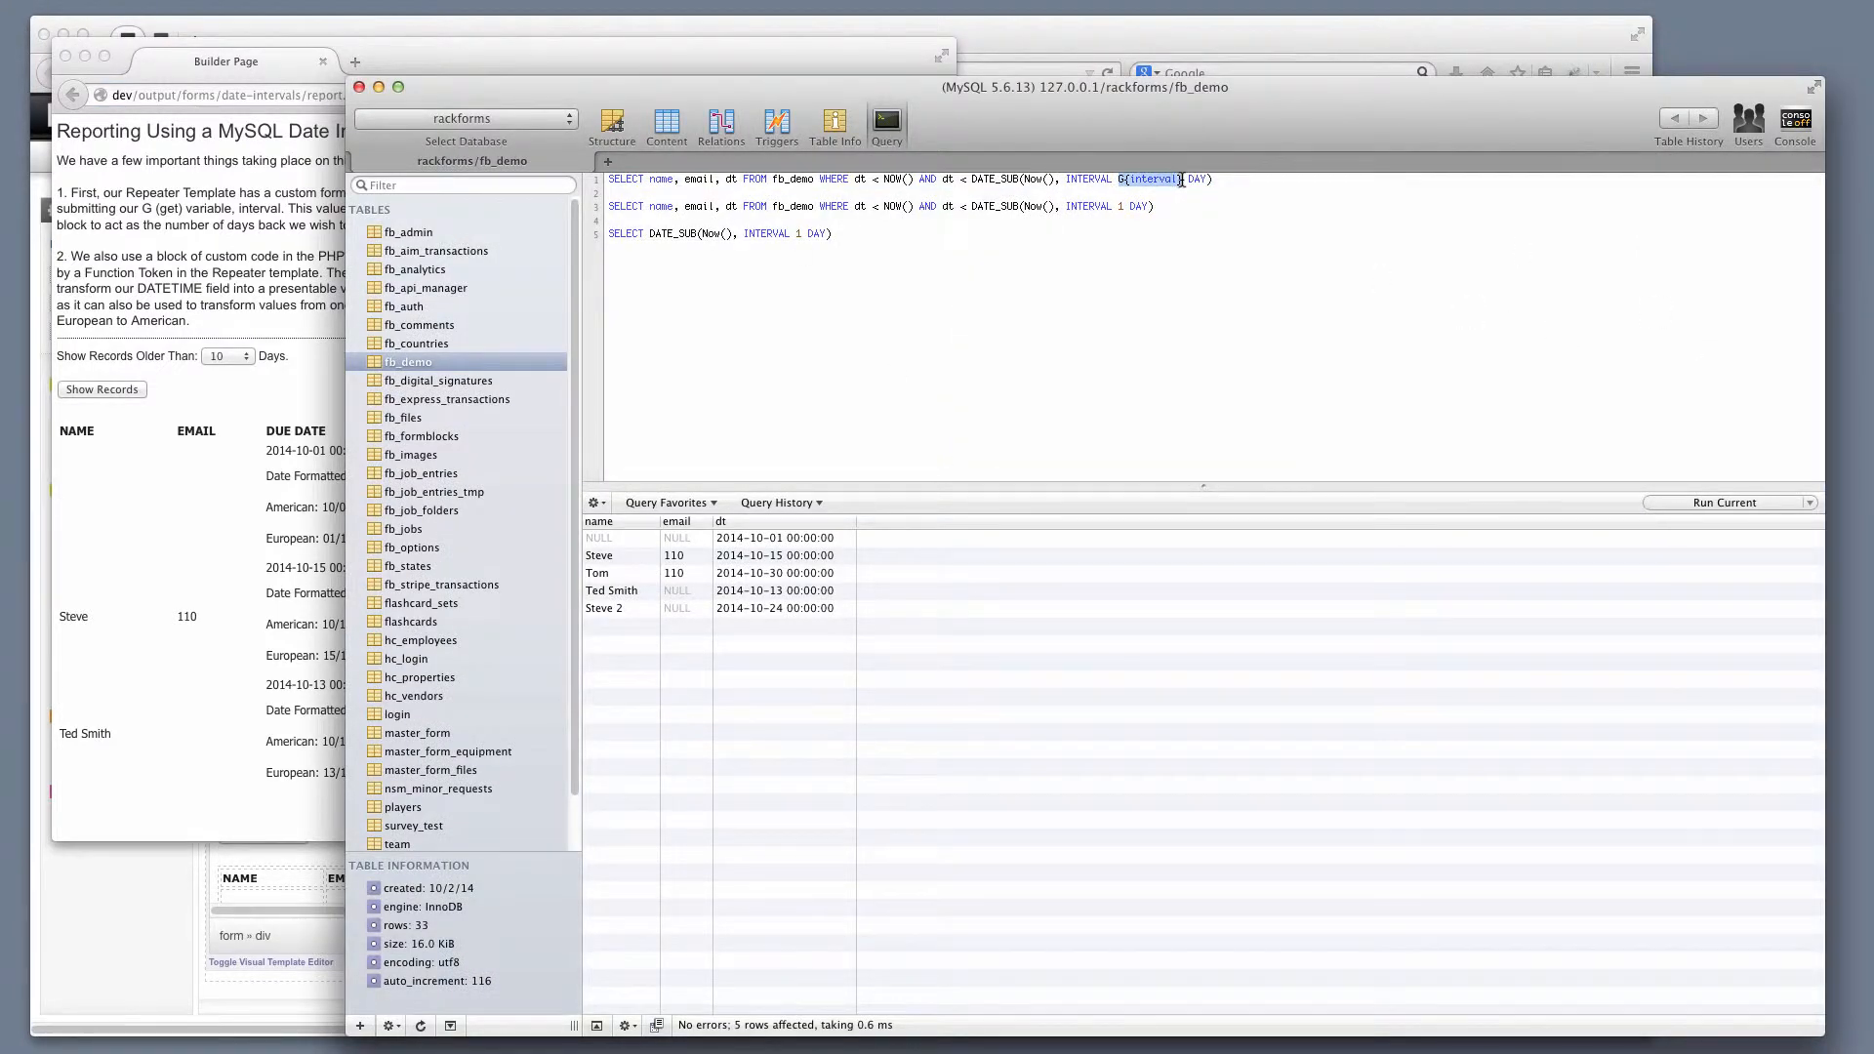
type("10")
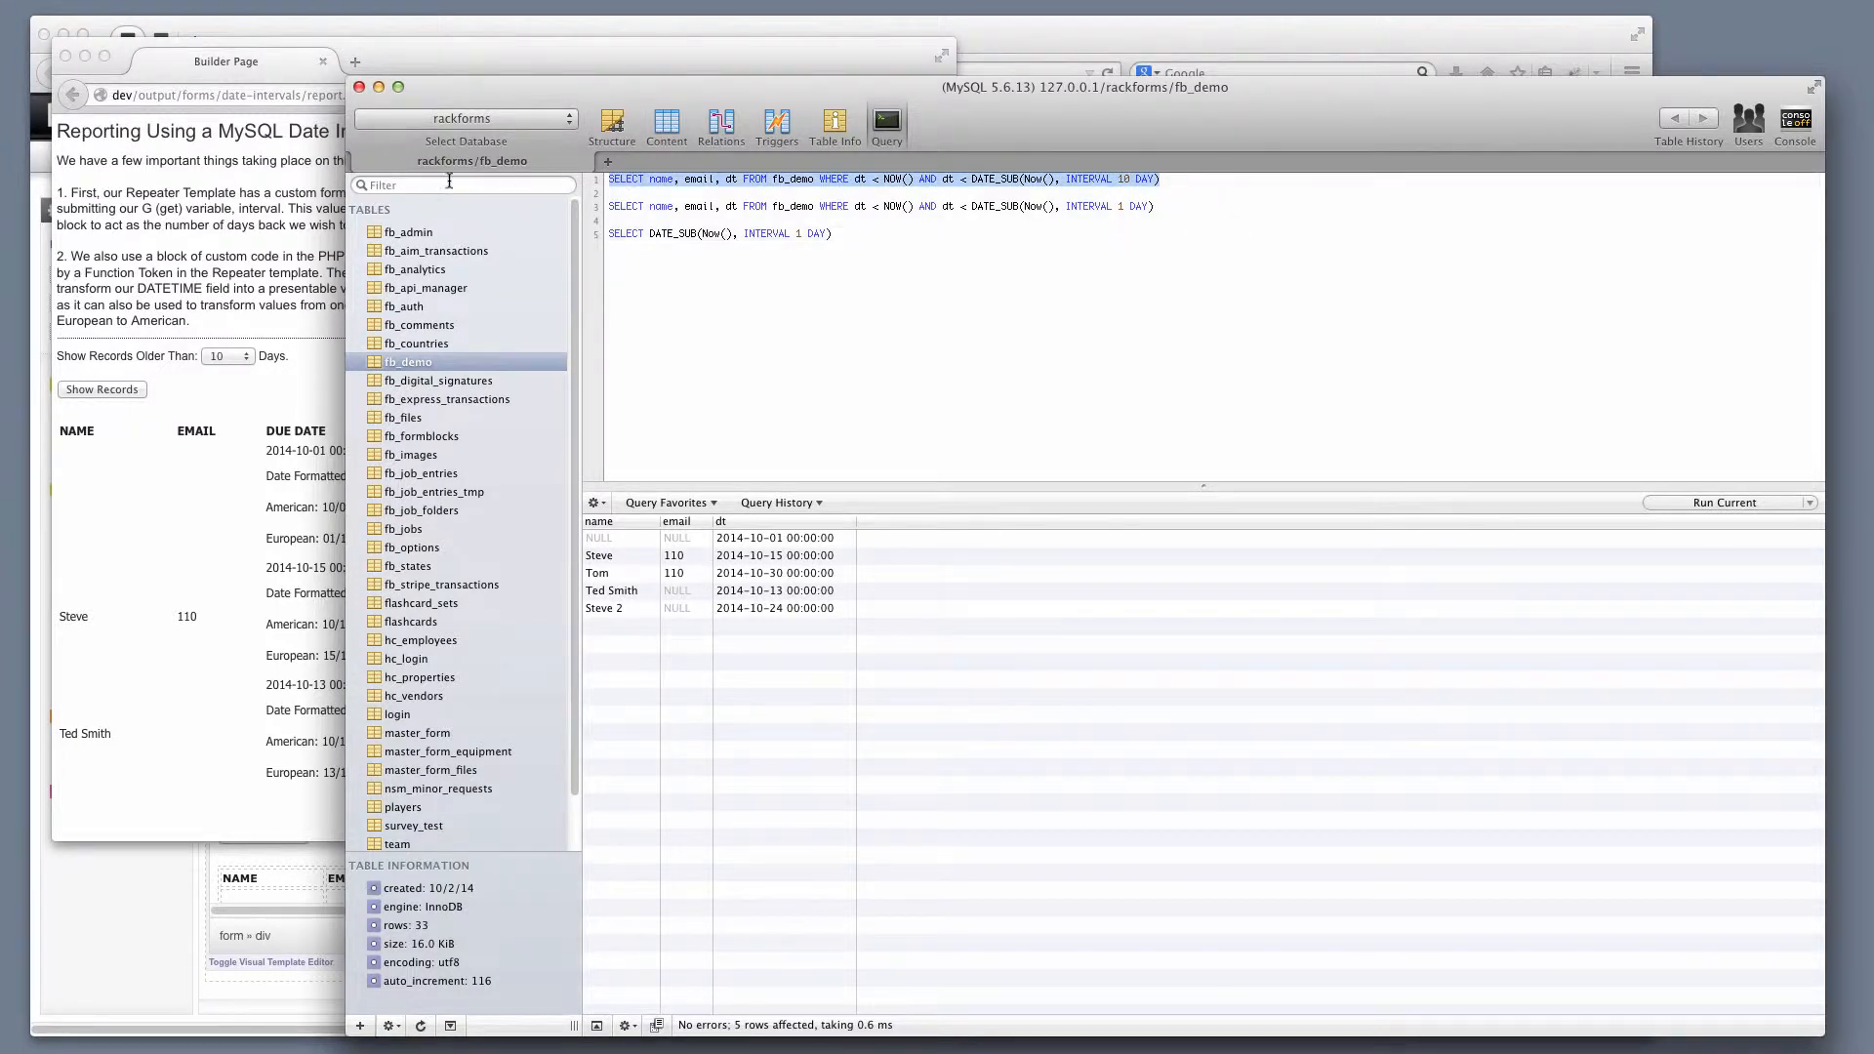
left_click_drag(450, 181, 438, 180)
key("super+r")
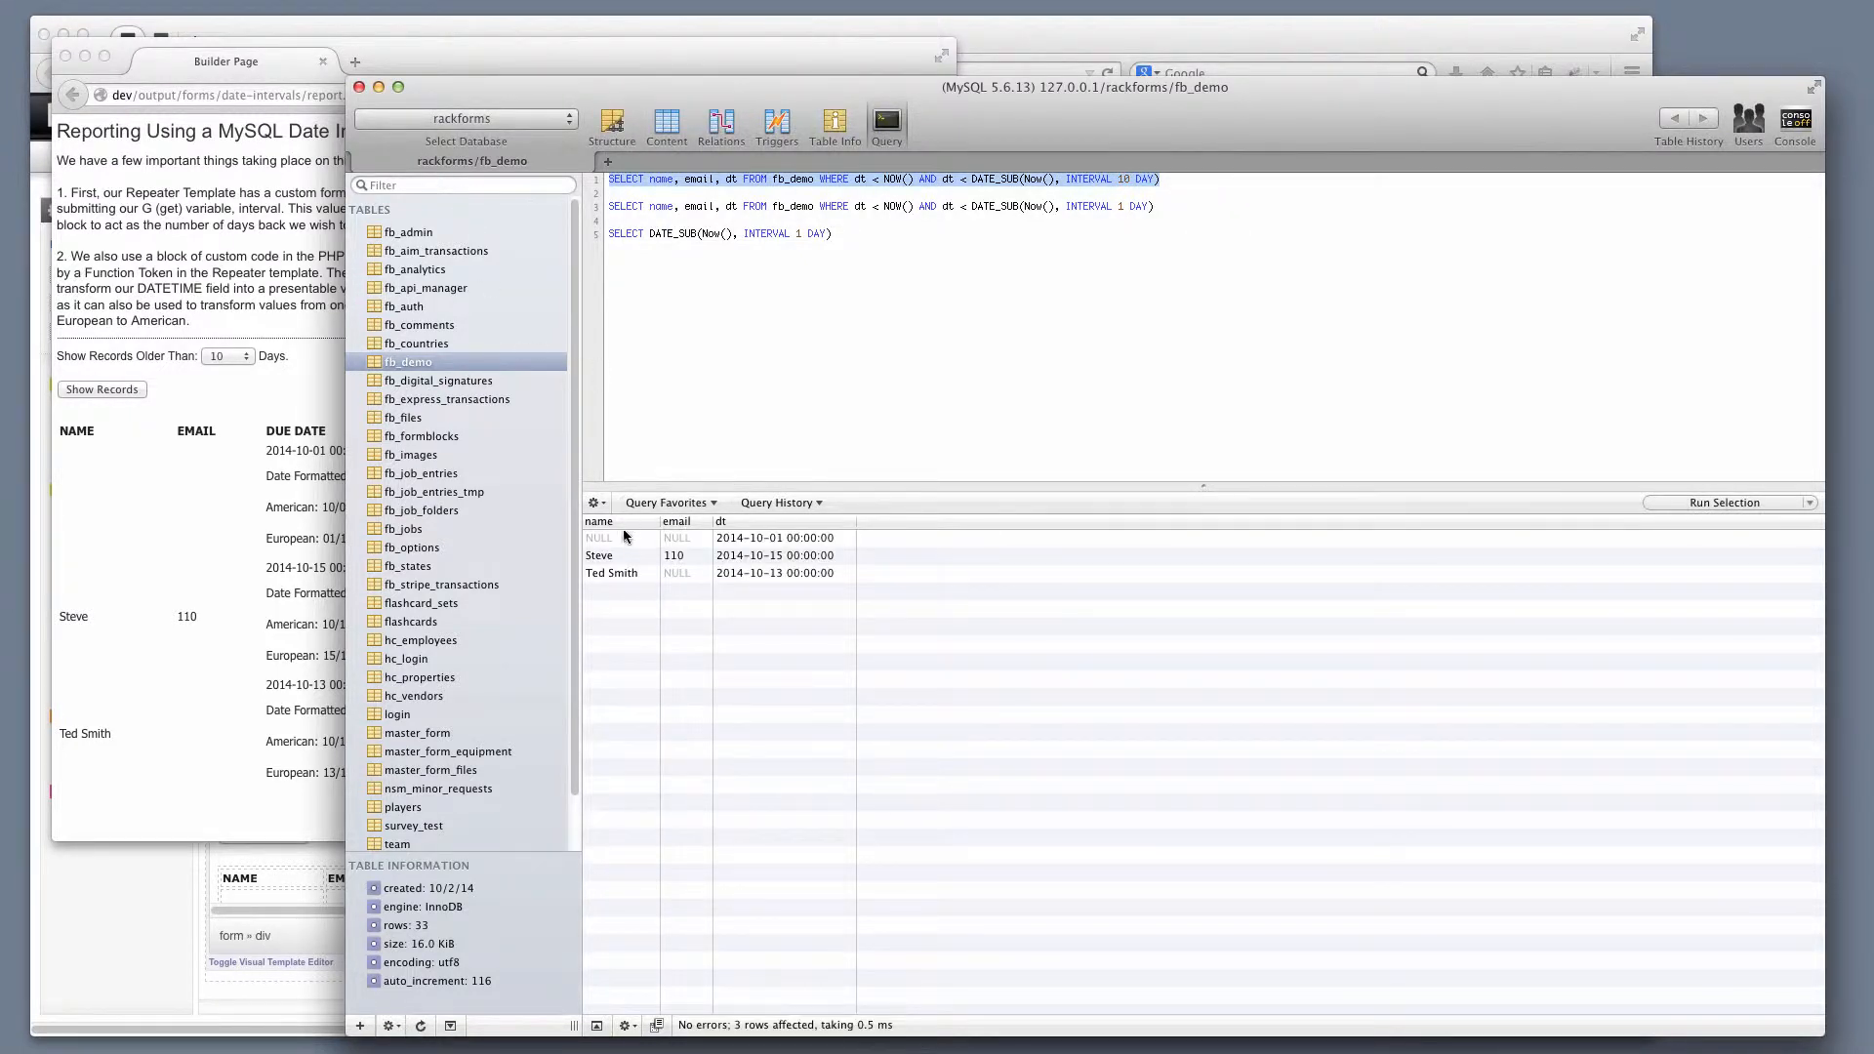
Step: Switch to the report page, show records older than 20 days, and close the report
left_click(295, 507)
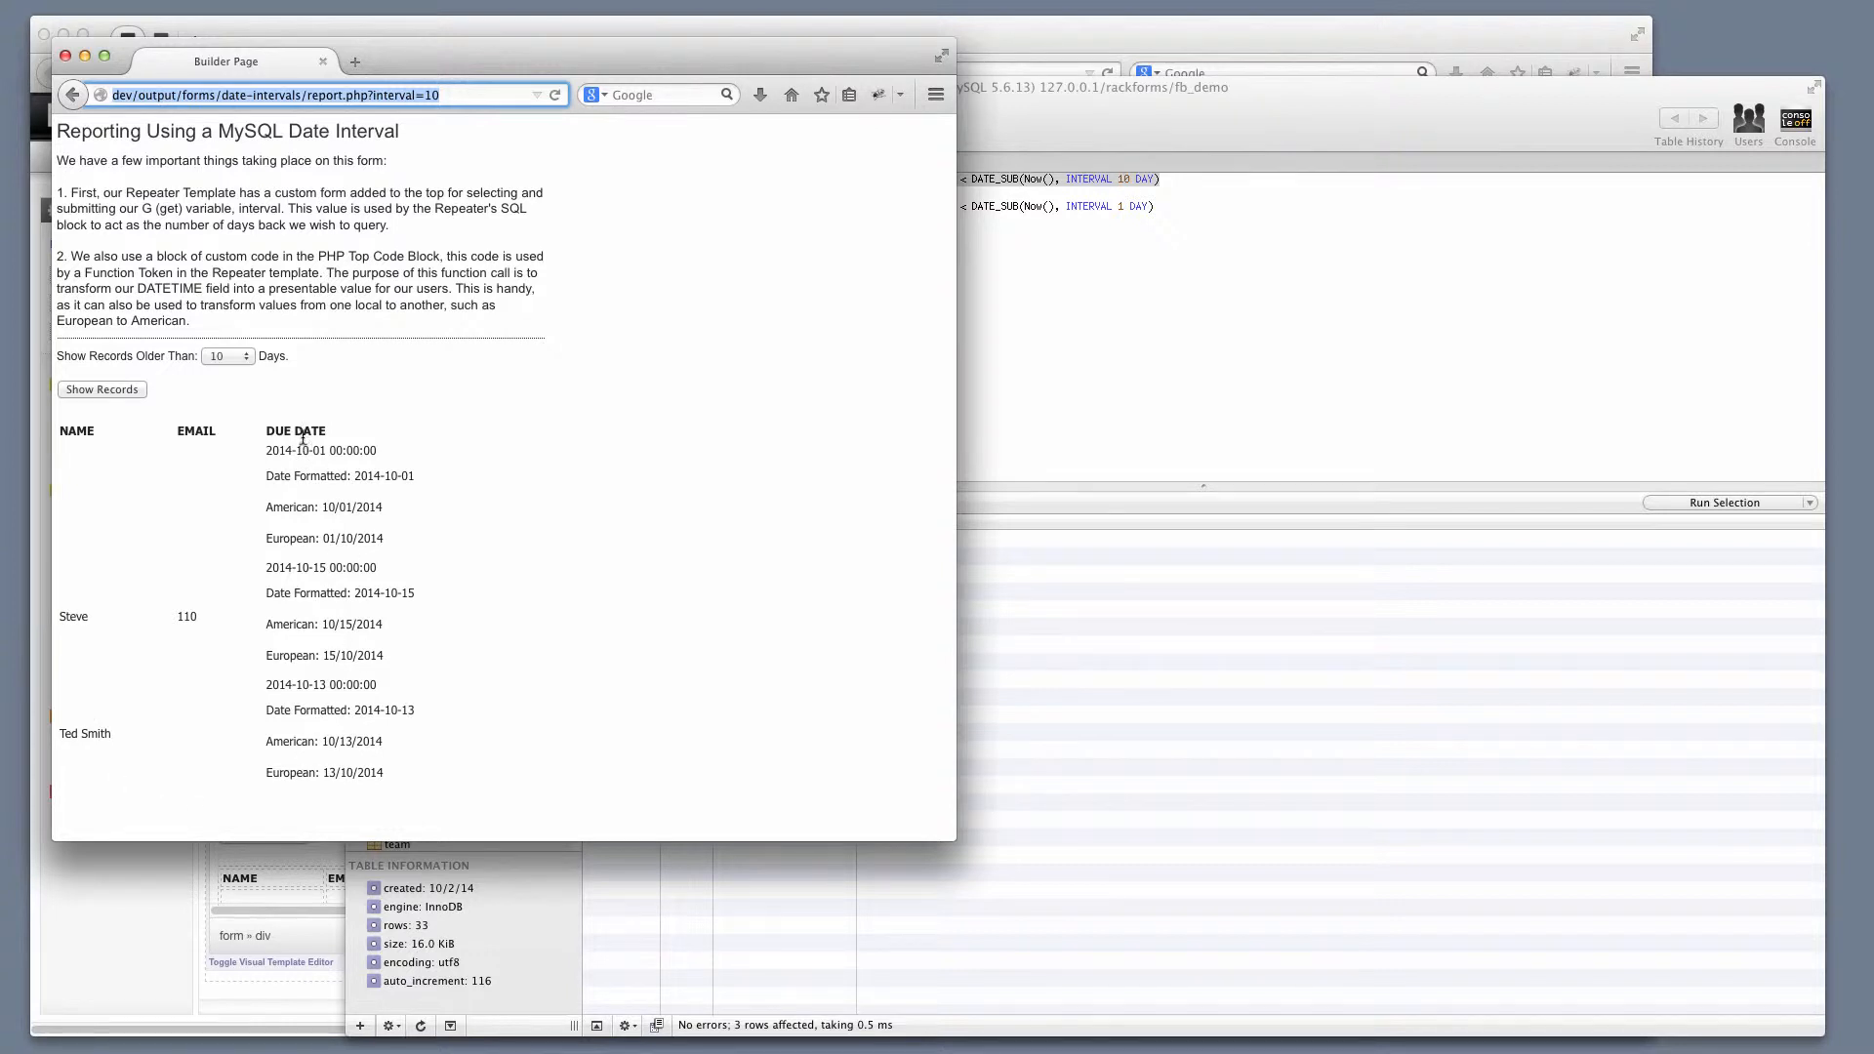
left_click(244, 356)
left_click(235, 388)
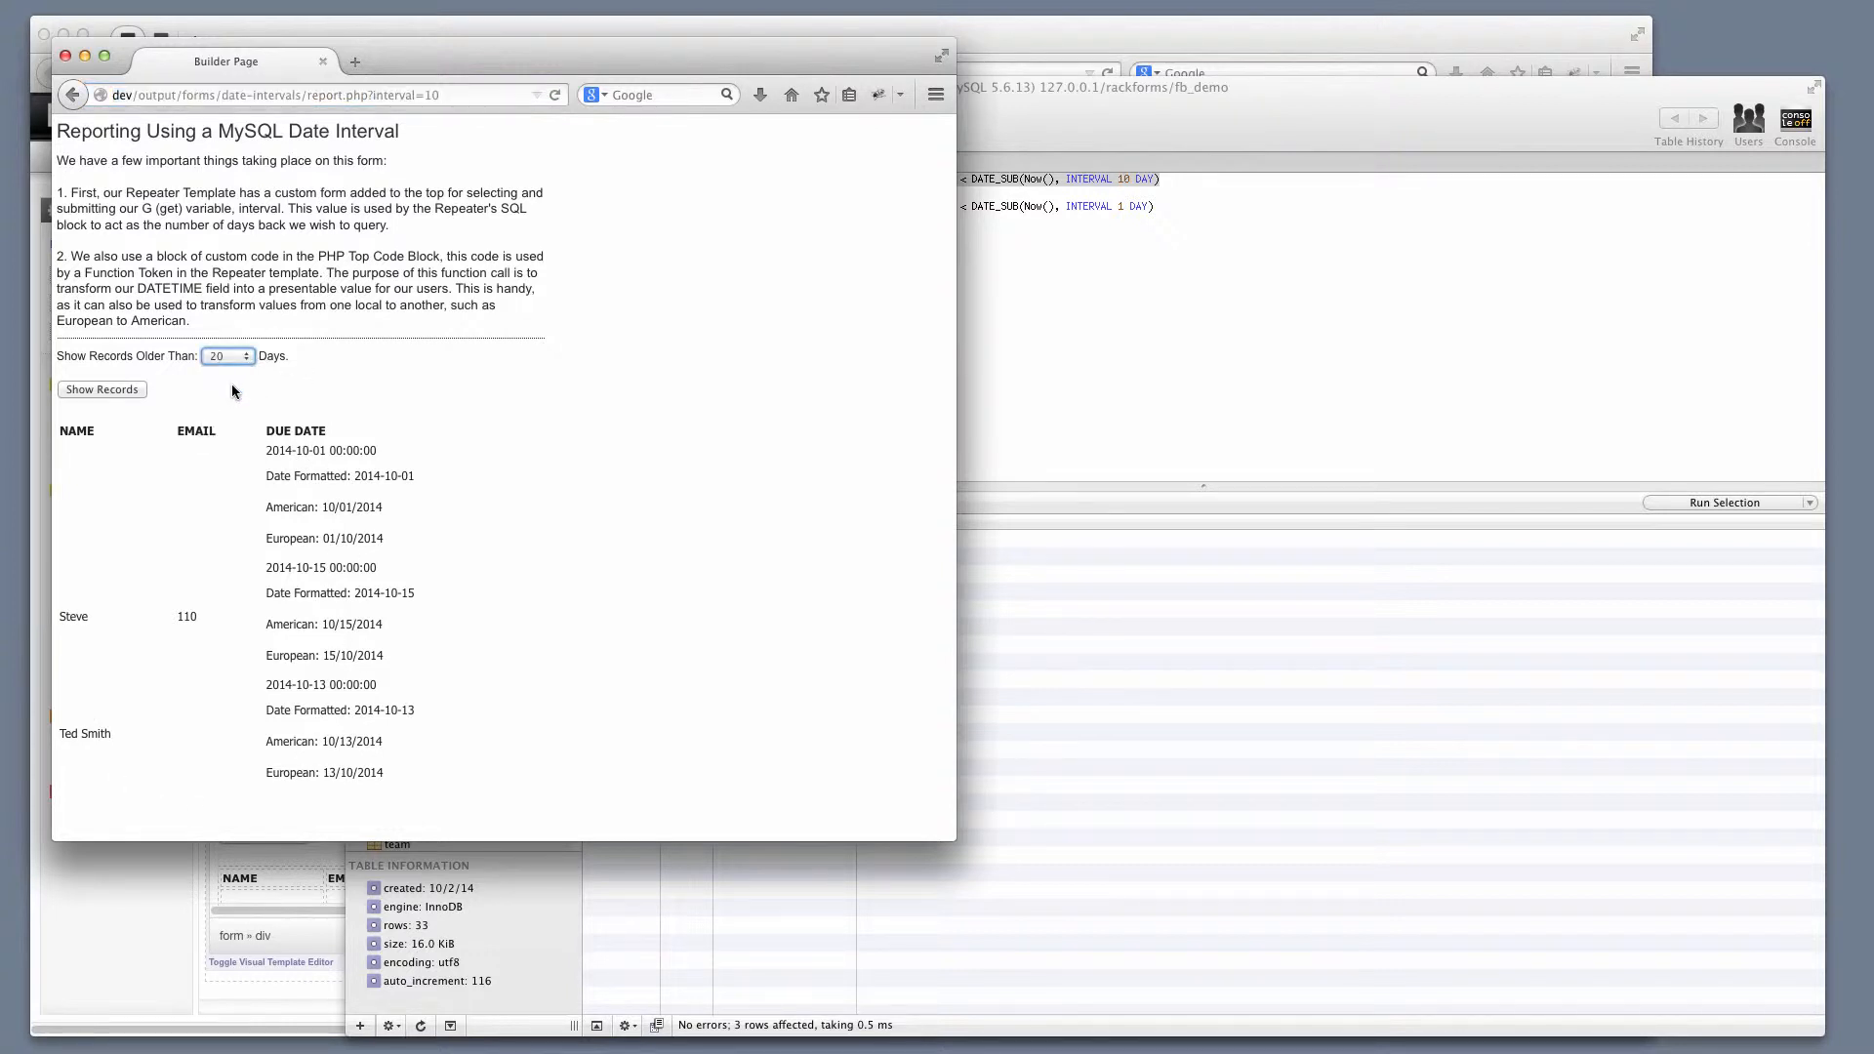
left_click(130, 390)
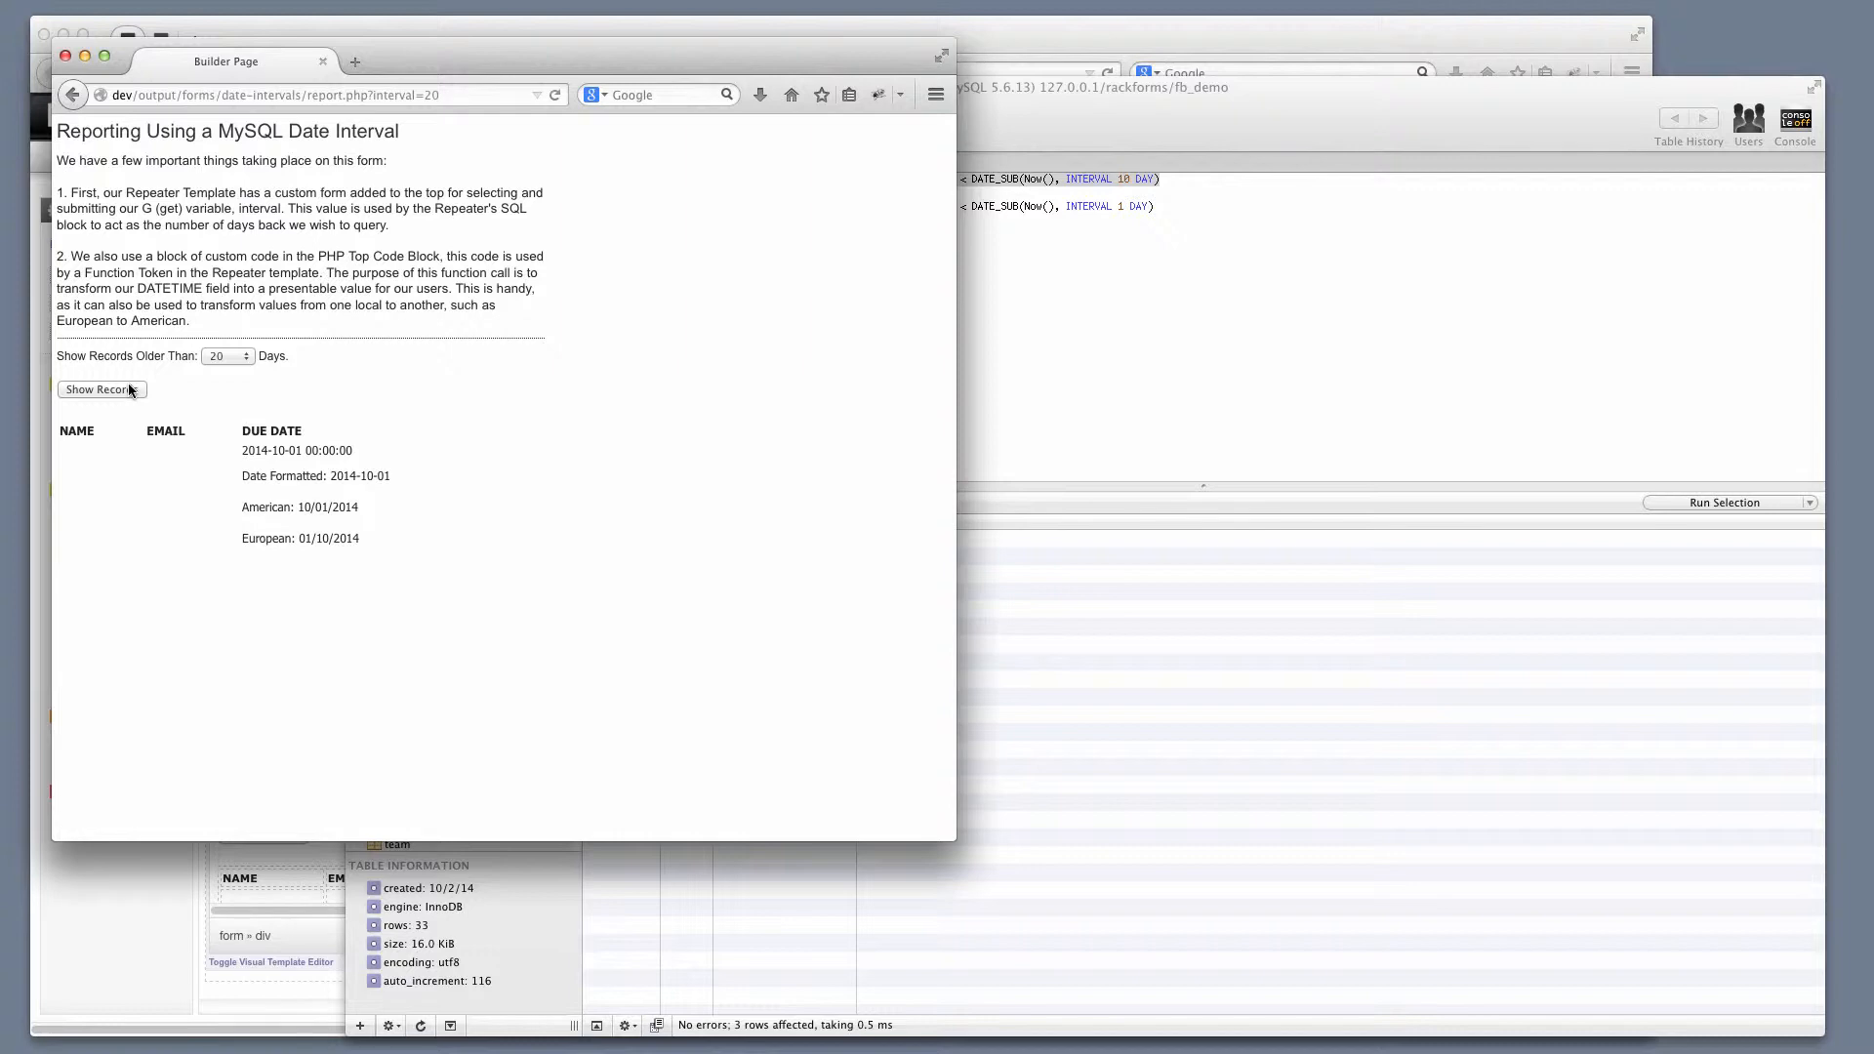
left_click(64, 58)
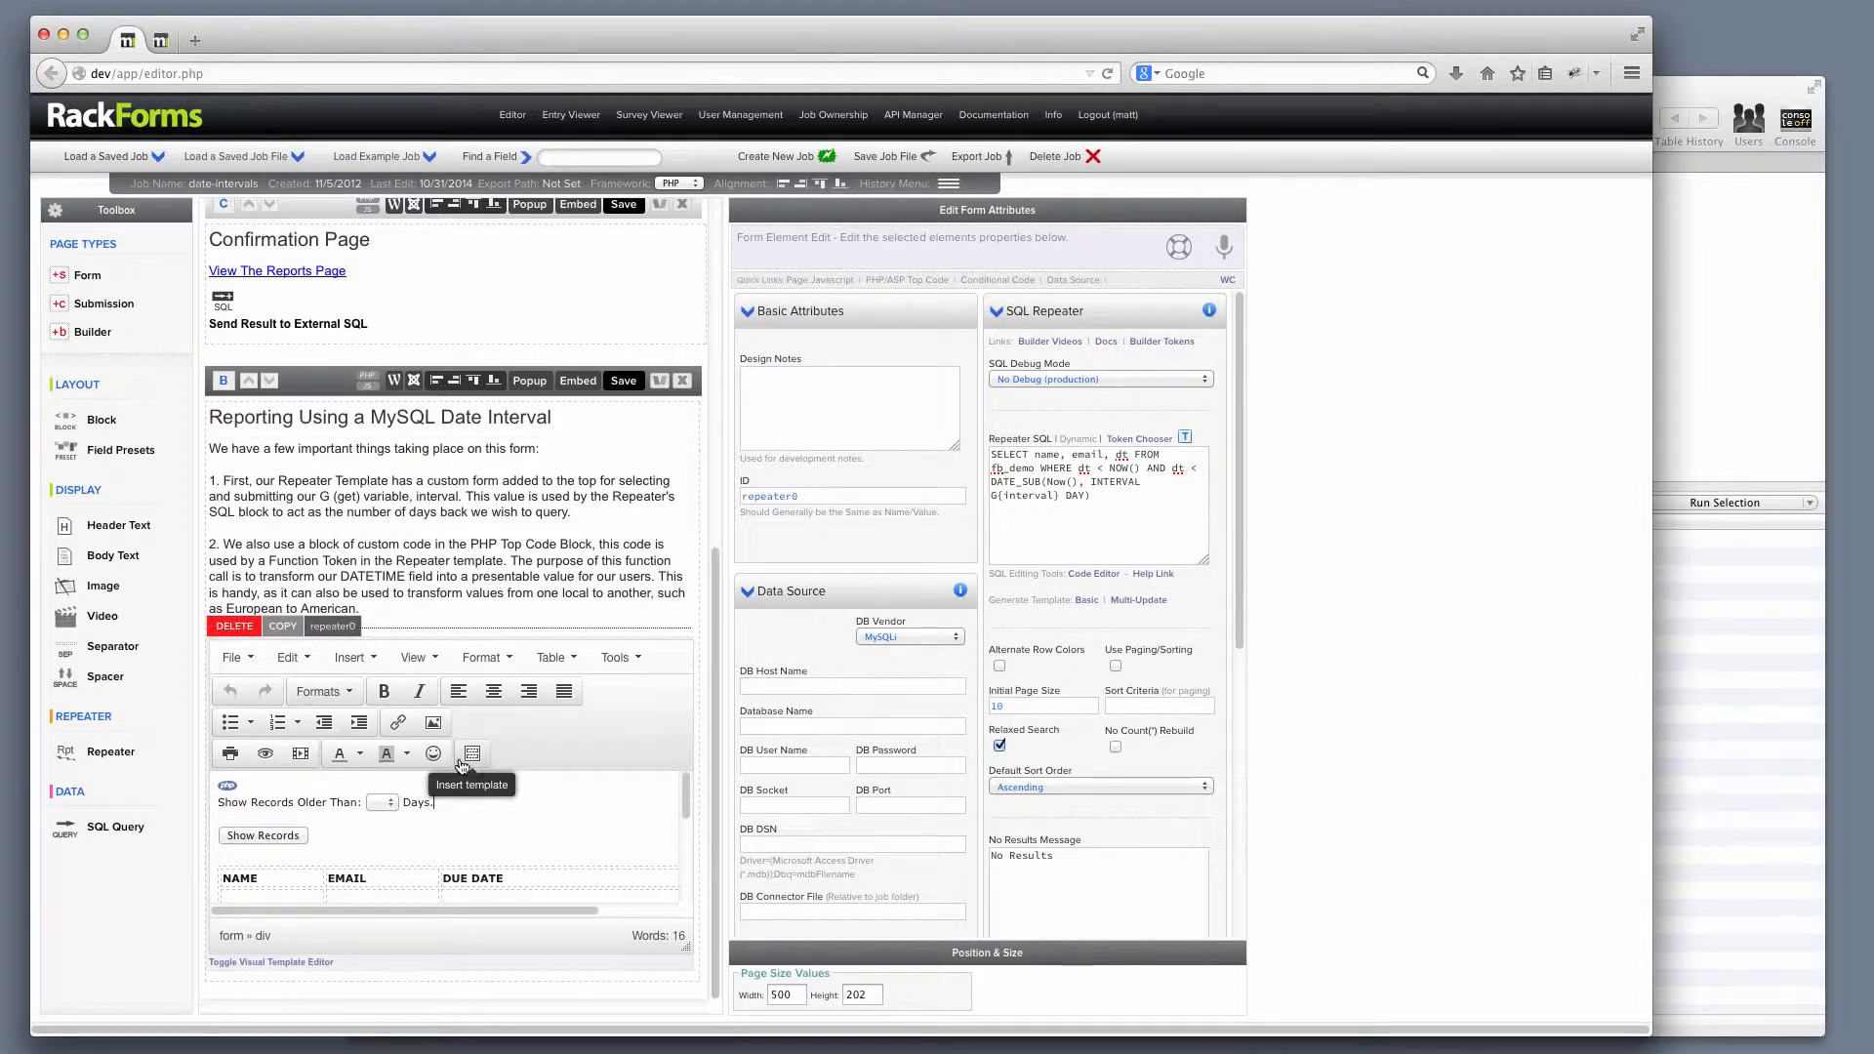
Step: Bring the repeater template's date tokens into view, open the Token Chooser's variable list and move it clear of the template
scroll(549, 778, "down", 5)
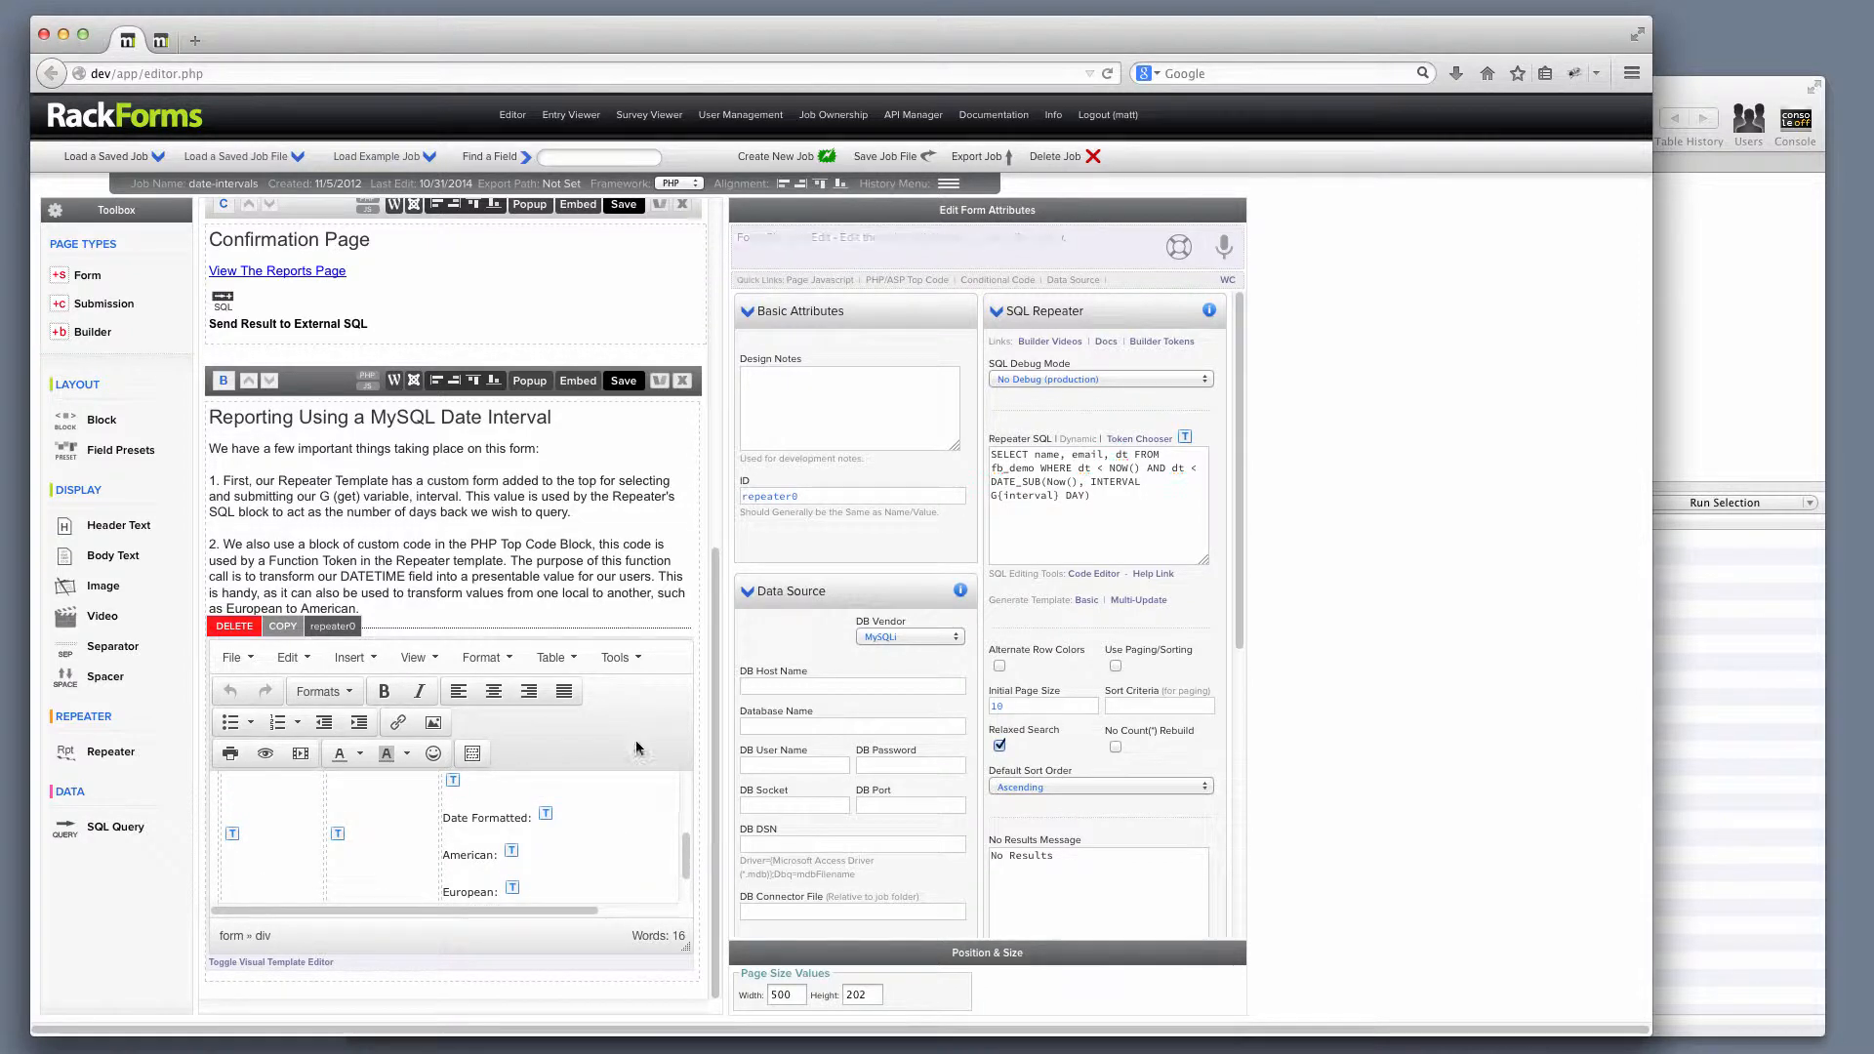
left_click(1154, 439)
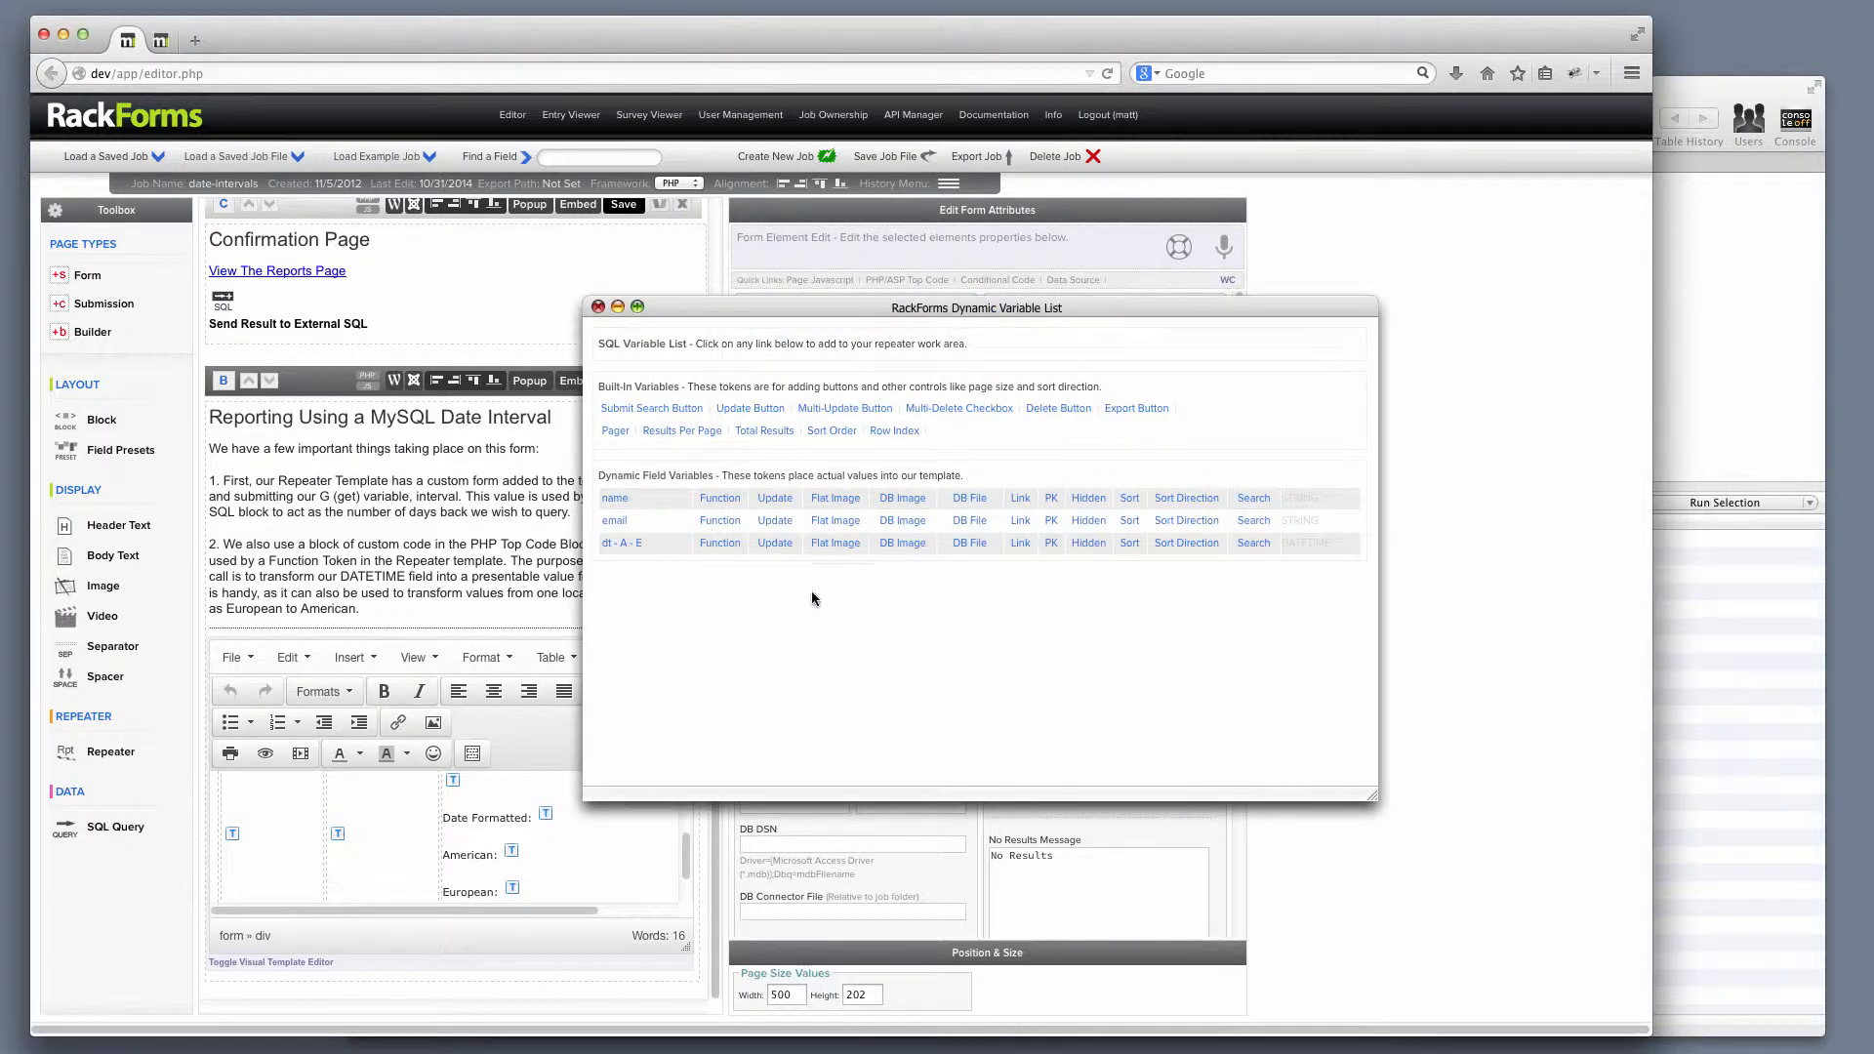
left_click_drag(742, 307, 919, 324)
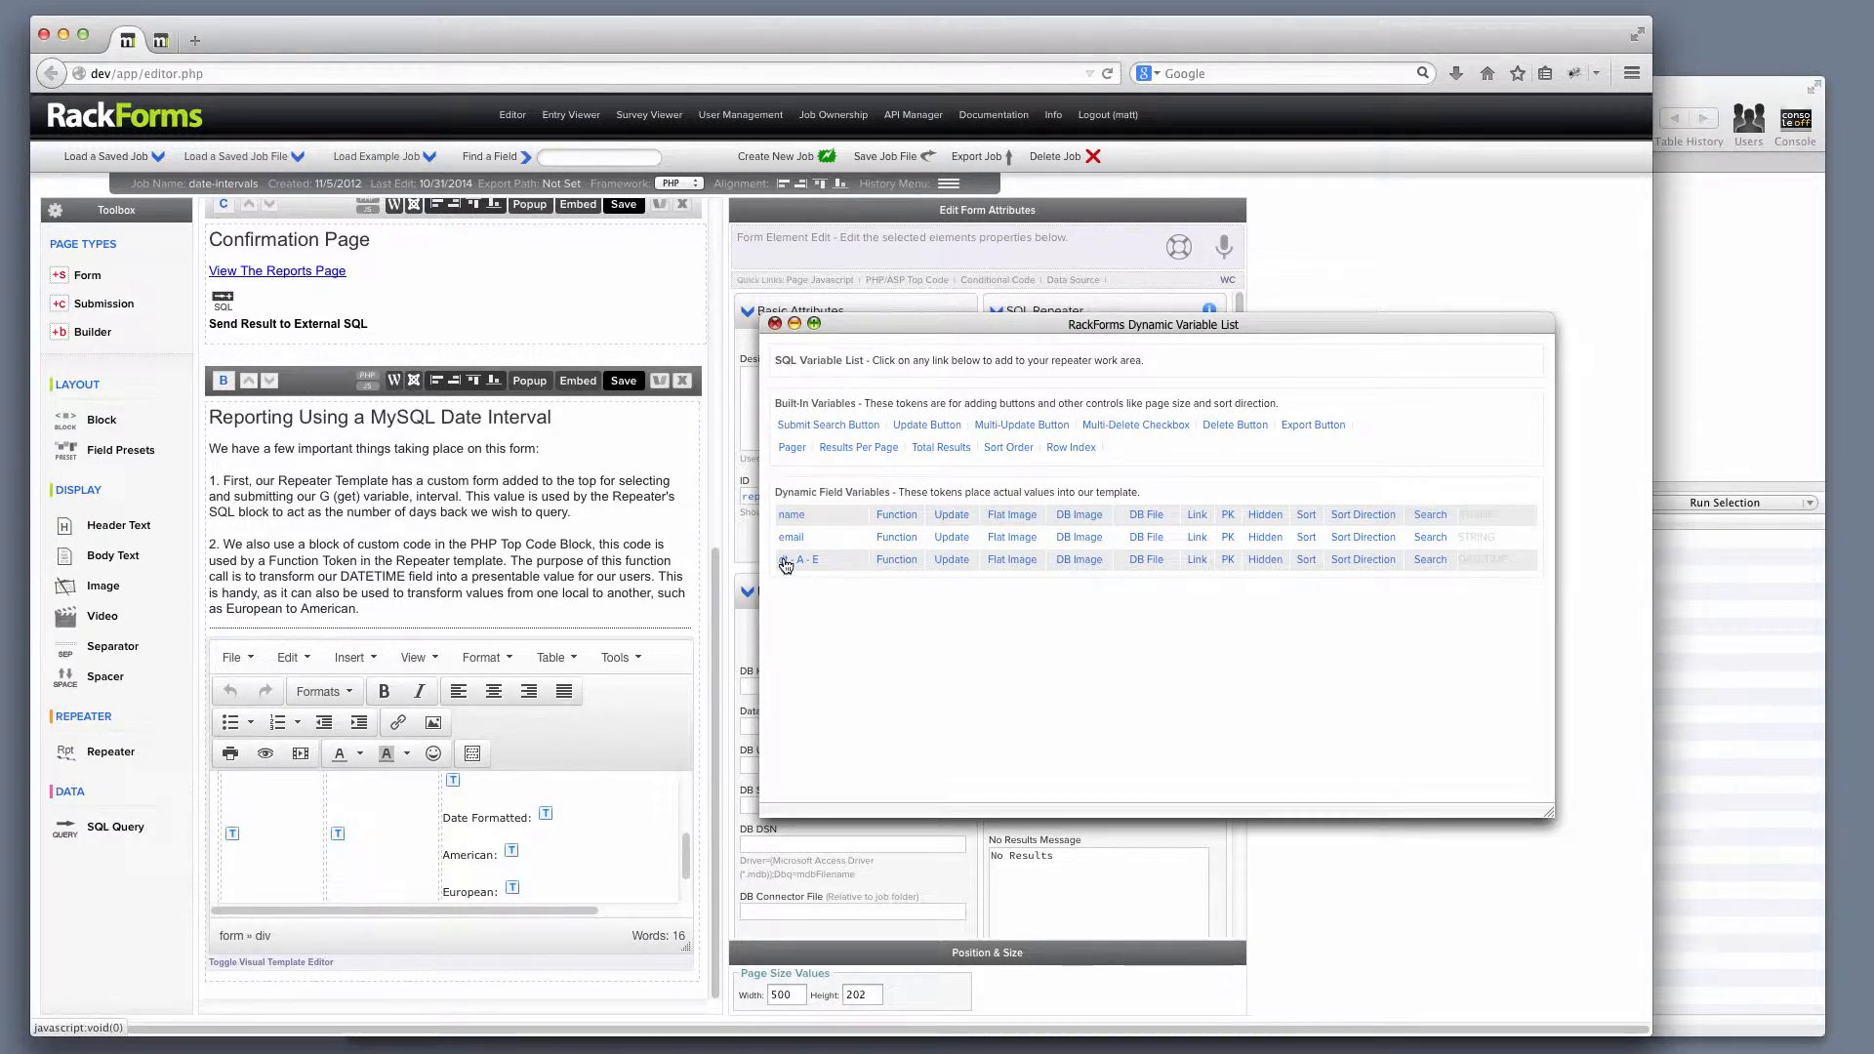
Step: Save the builder page, check the Date Formatted line in the generated report, and close the report
left_click(623, 380)
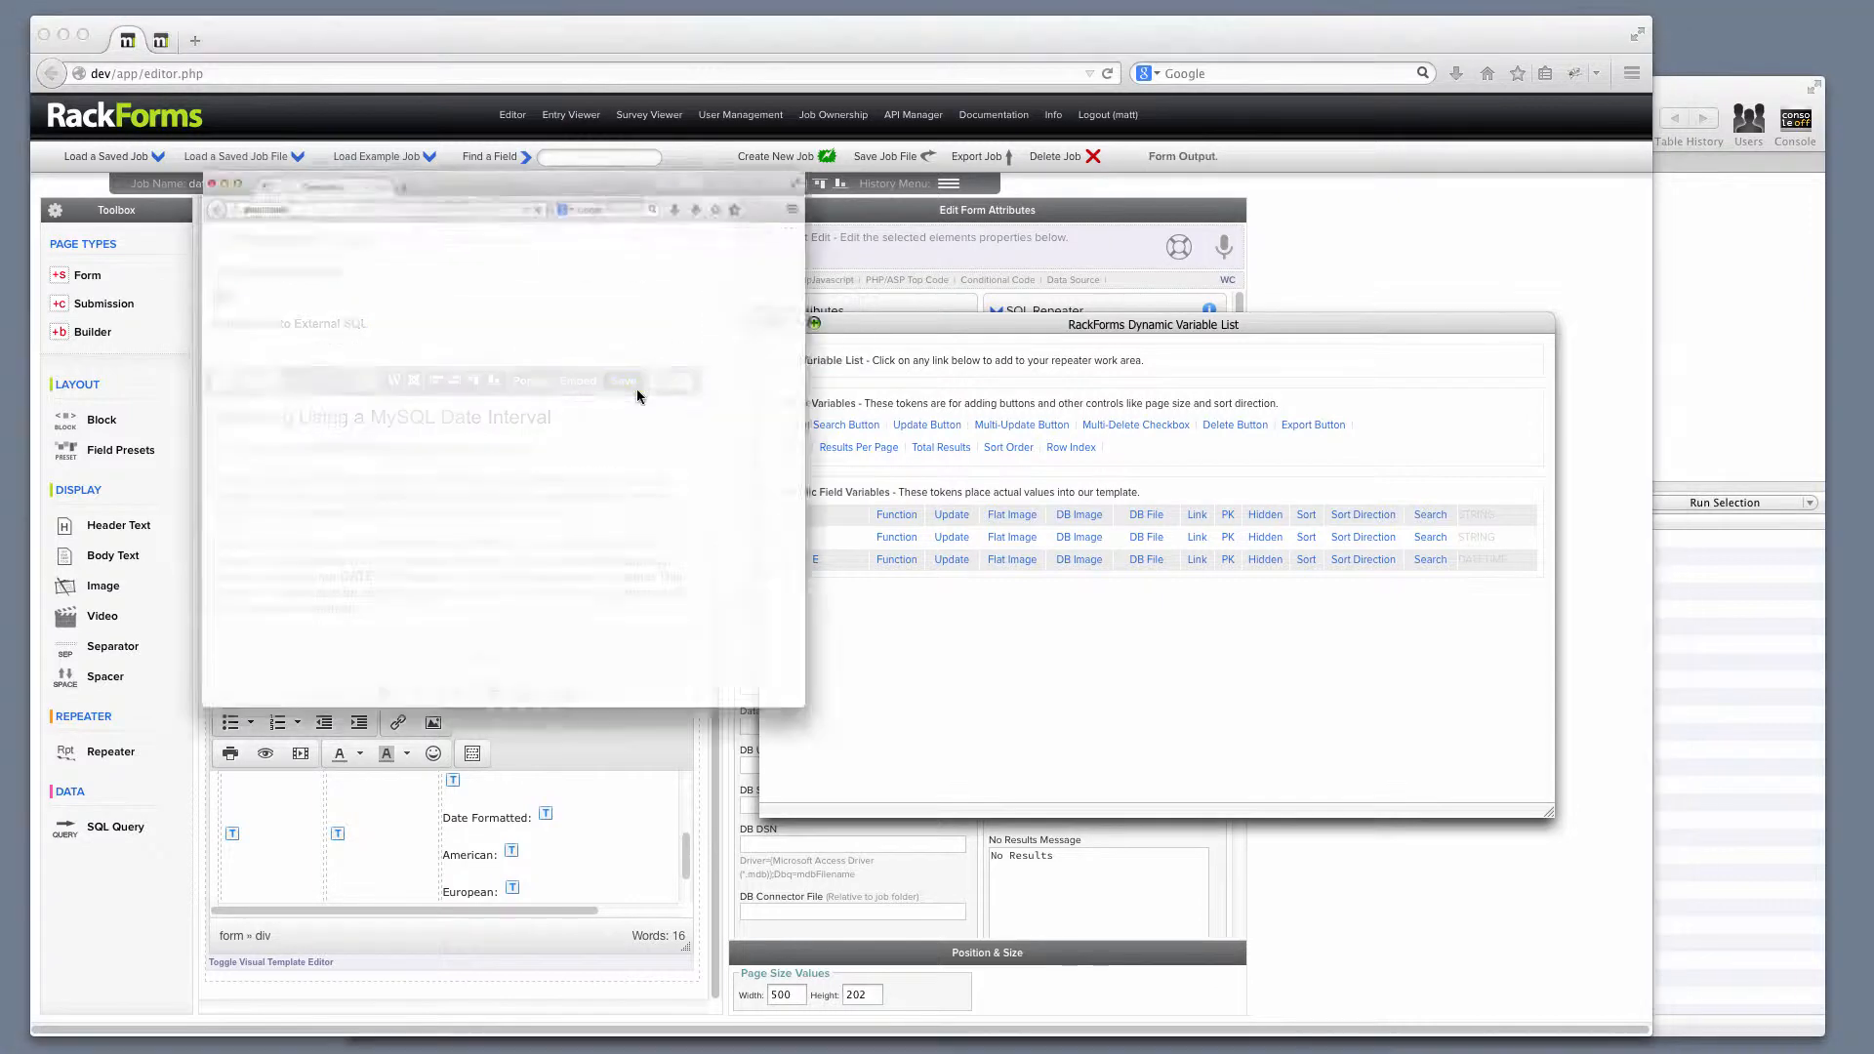
mouse_move(264, 451)
left_mouse_down()
mouse_move(377, 452)
mouse_move(356, 476)
mouse_move(268, 477)
left_mouse_up()
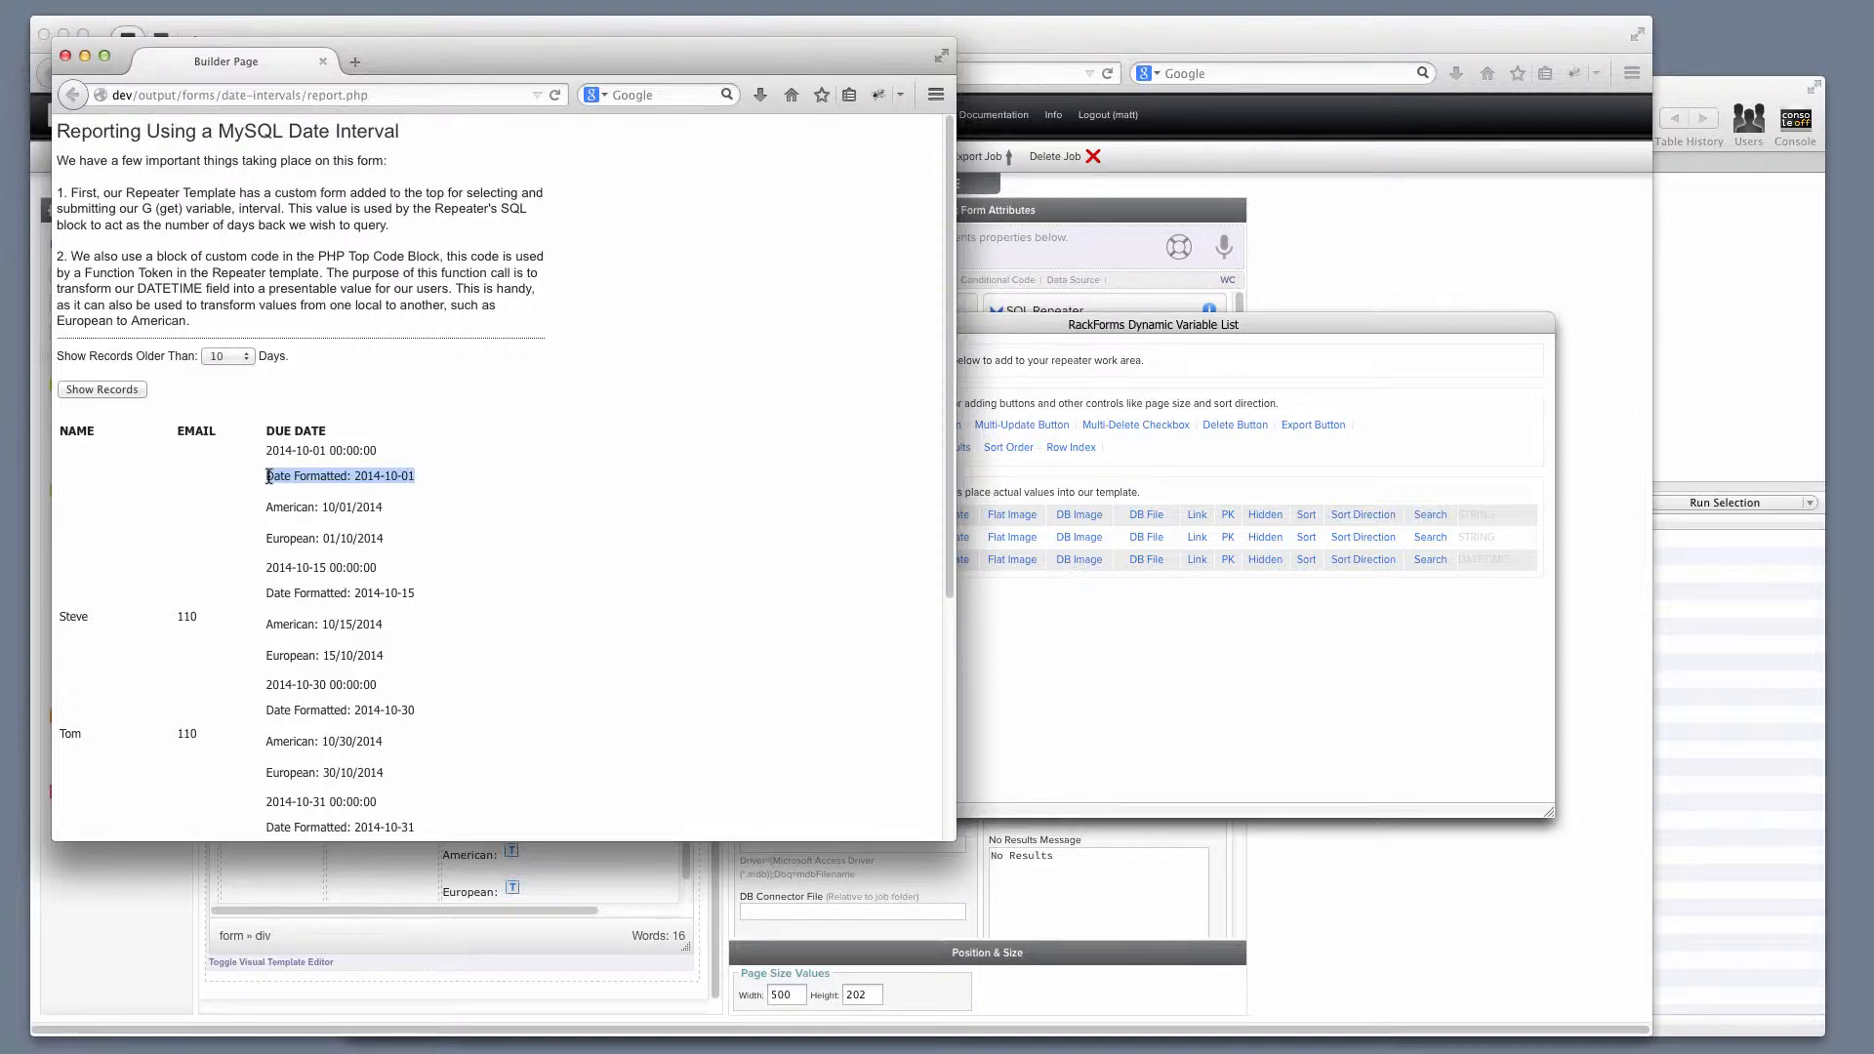
left_click(66, 56)
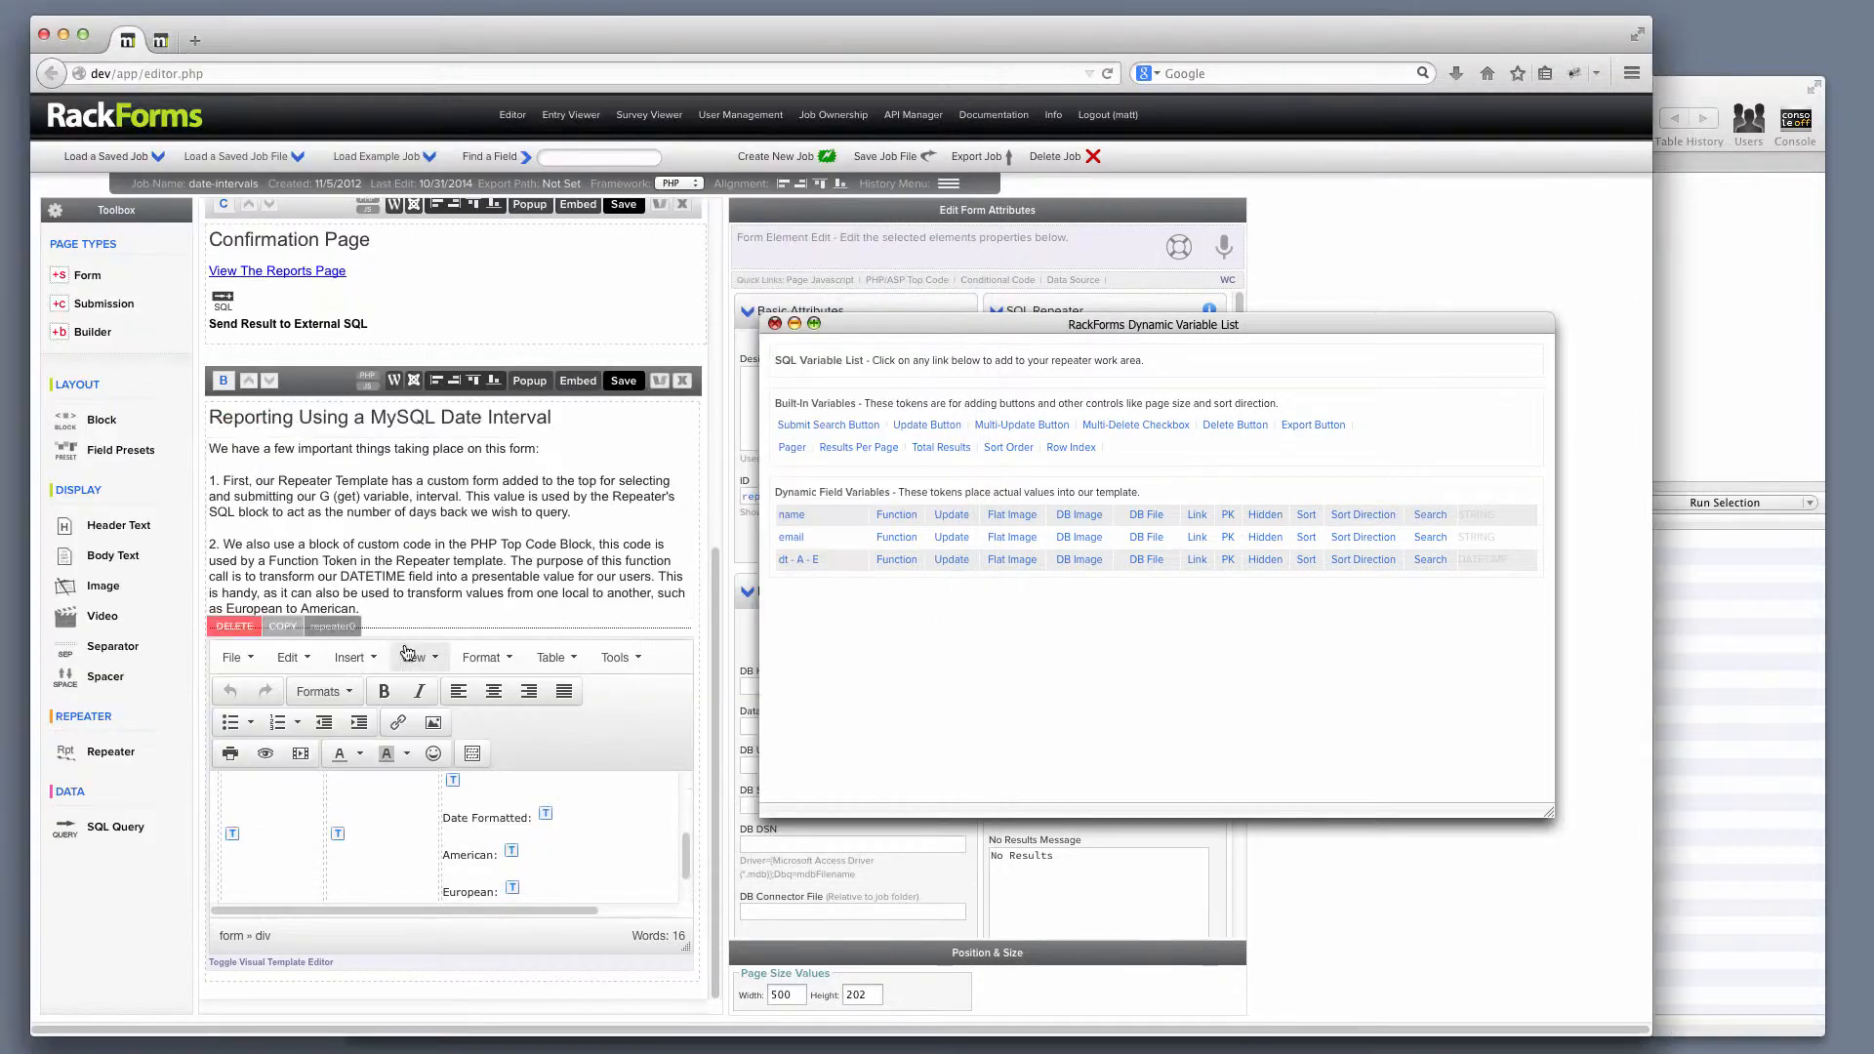
Step: Examine the format_date custom function token beside Date Formatted in its token properties, and leave it without changes
left_click_drag(442, 818, 550, 823)
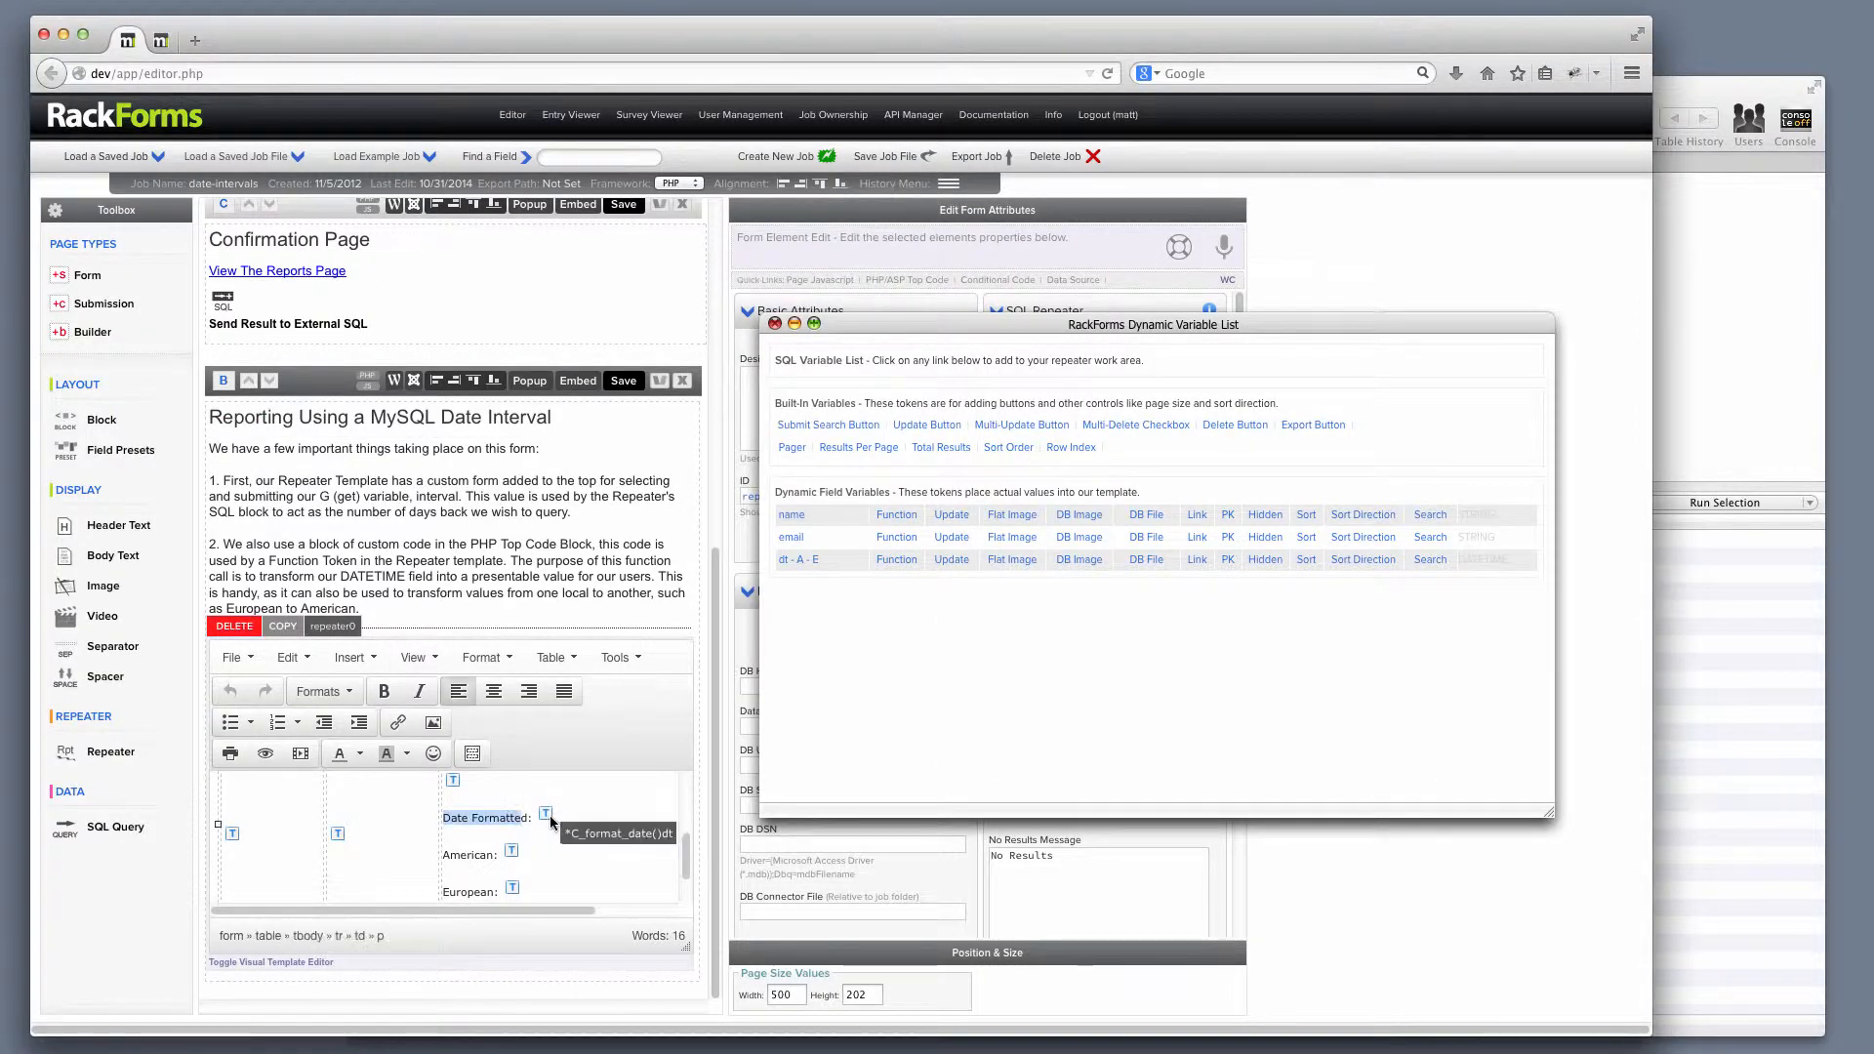
left_click_drag(523, 910, 605, 910)
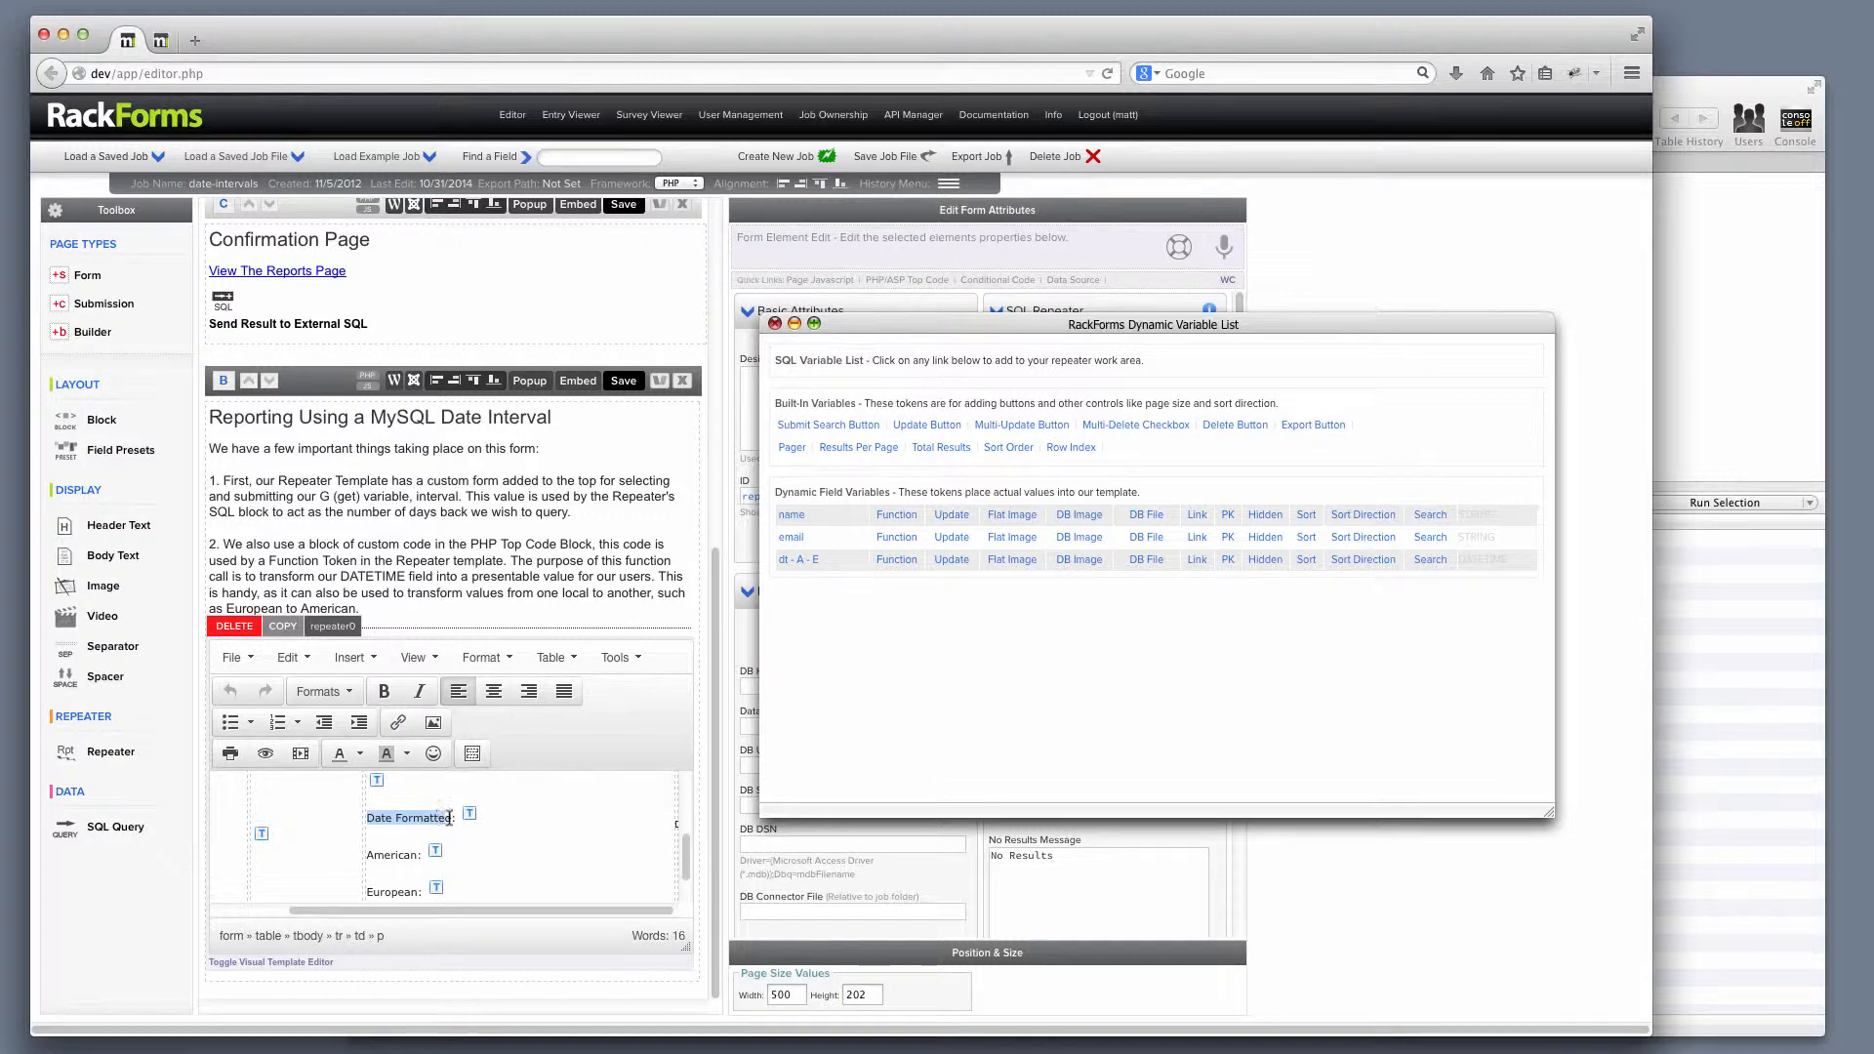
mouse_move(472, 818)
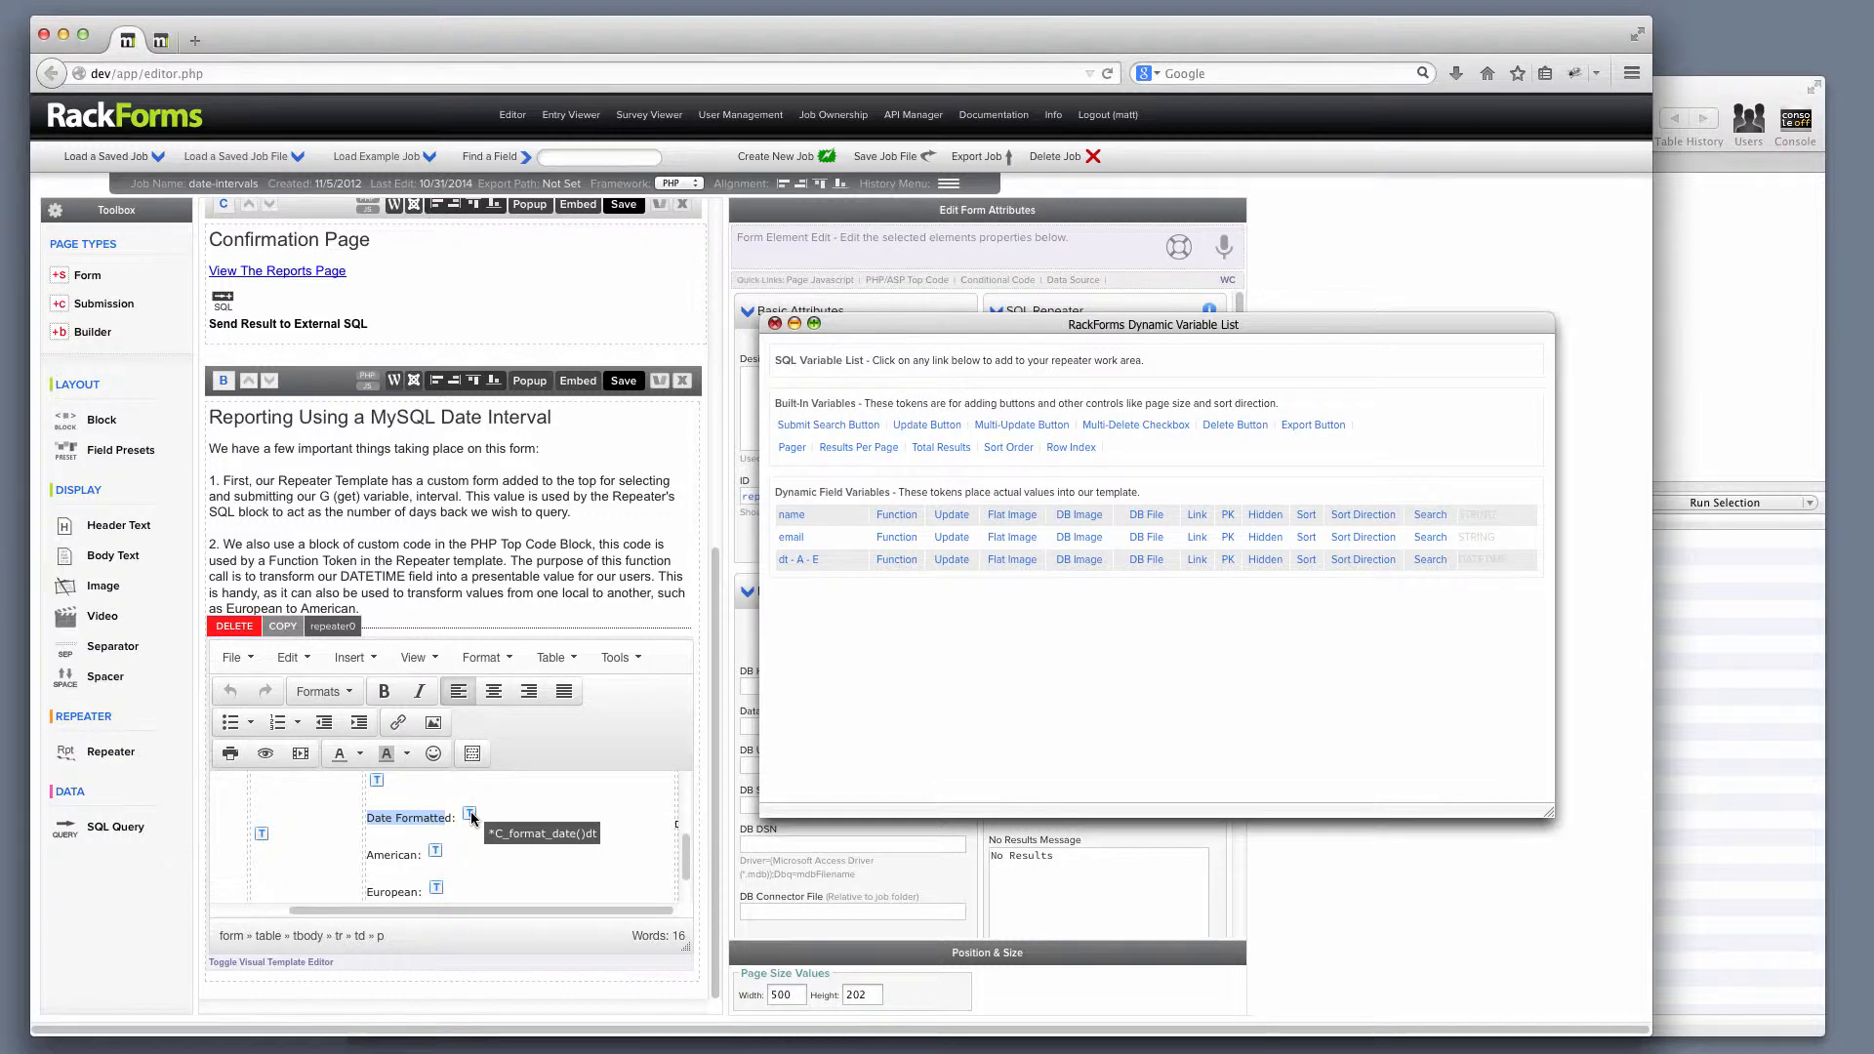
double_click(470, 816)
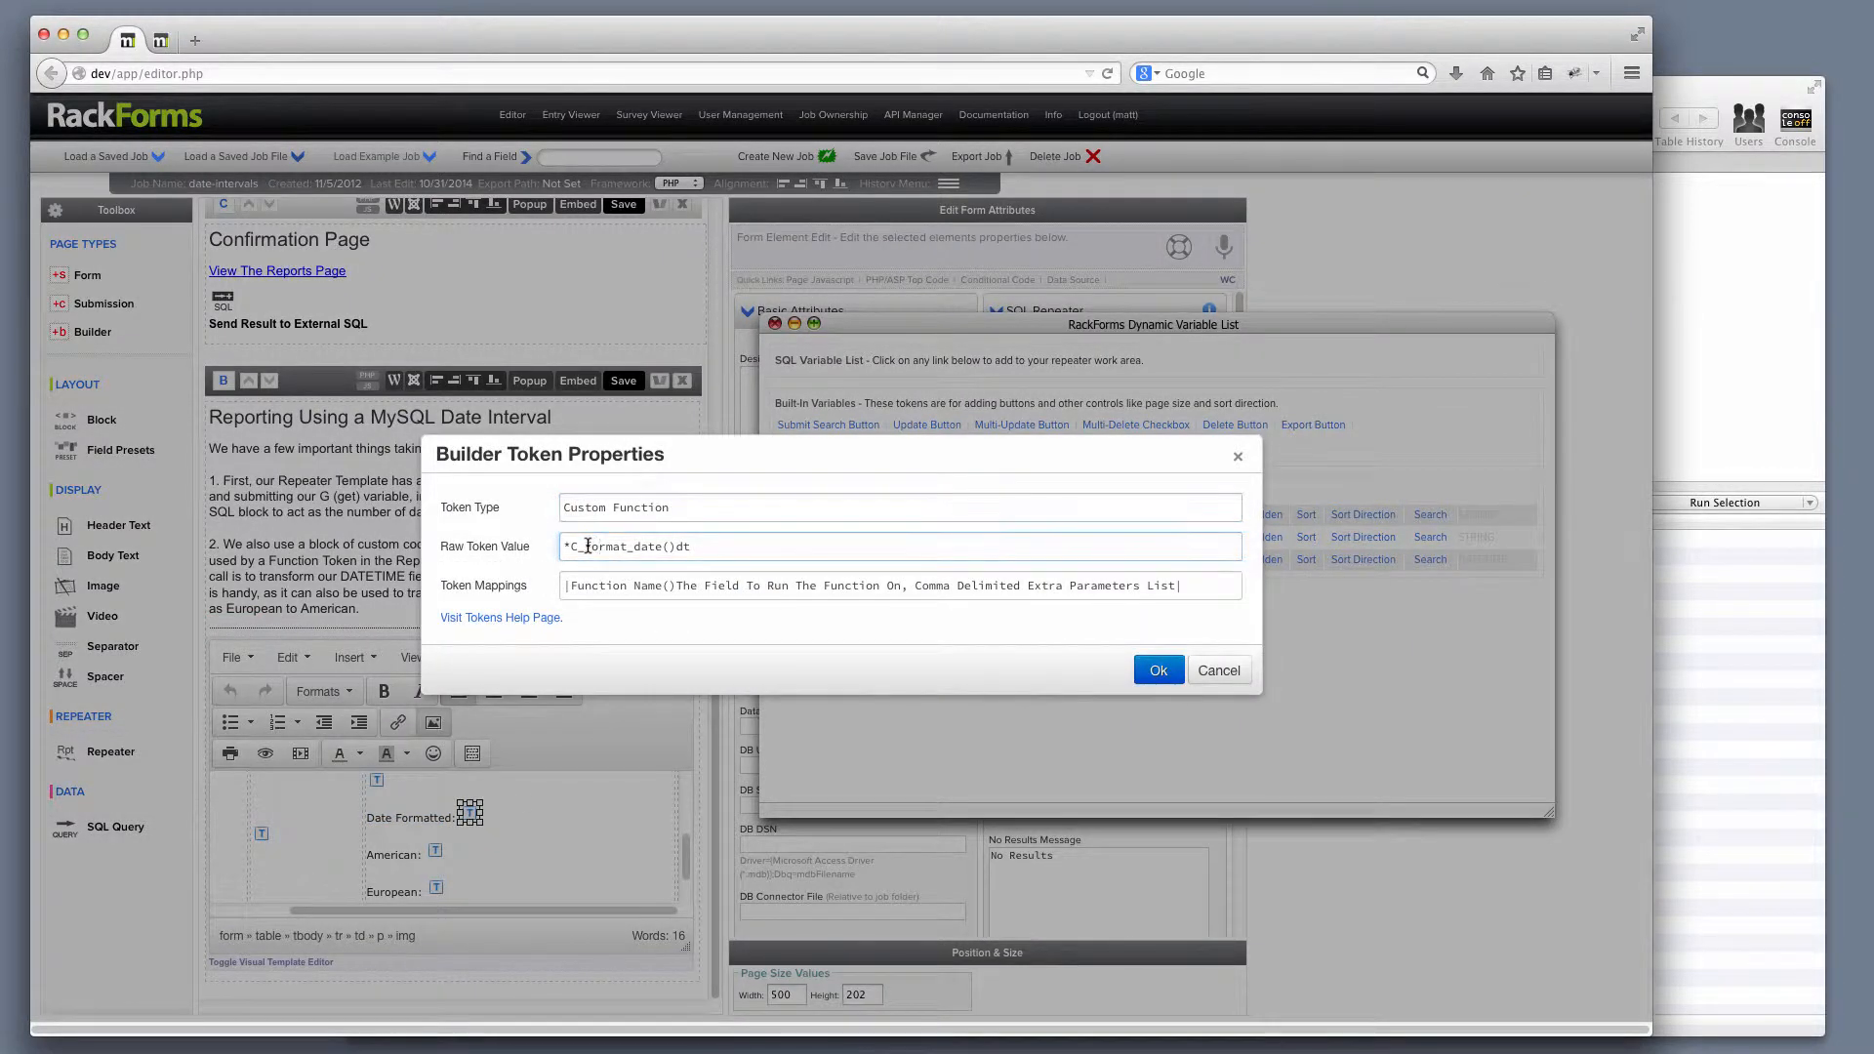
left_click_drag(586, 547, 661, 547)
left_click(584, 547)
left_click_drag(585, 547, 662, 546)
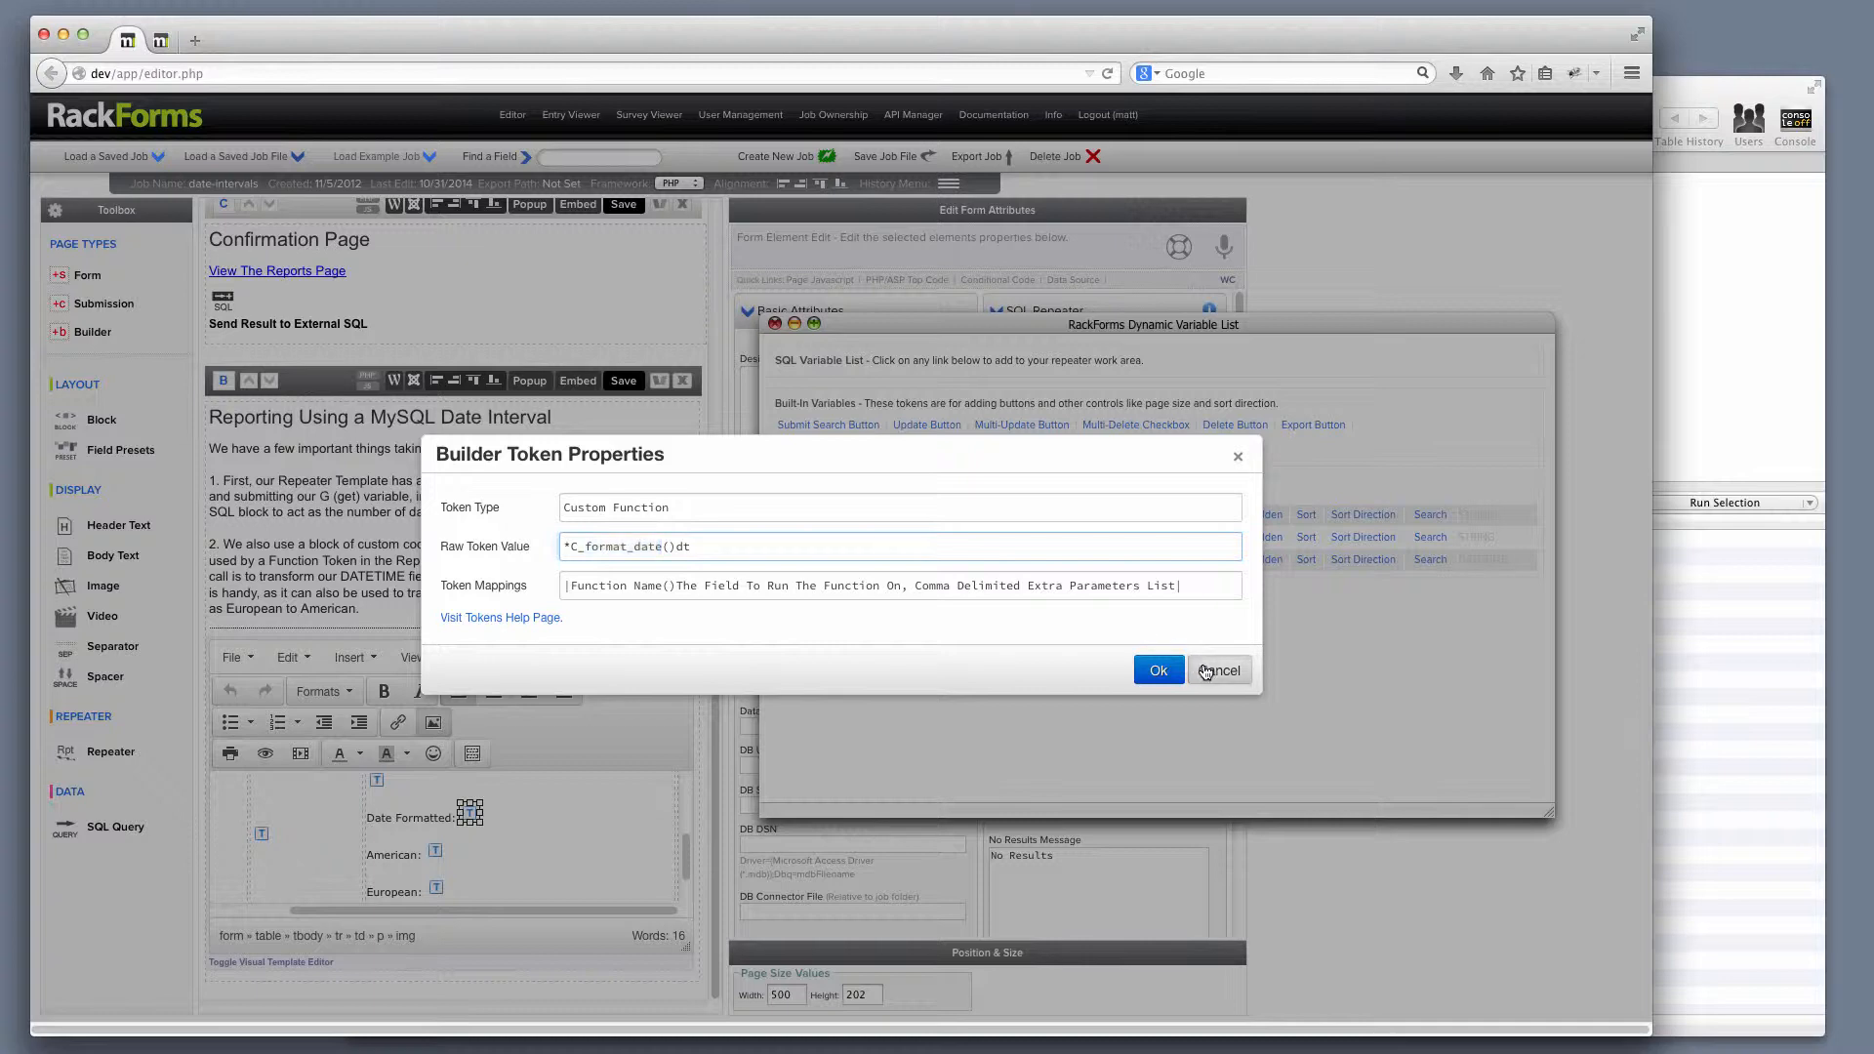
left_click(1220, 671)
Step: Open the builder page's PHP Top Code, review the format_date function and its 'Y-m-d' format, and close the code editor with acceptance
left_click(365, 379)
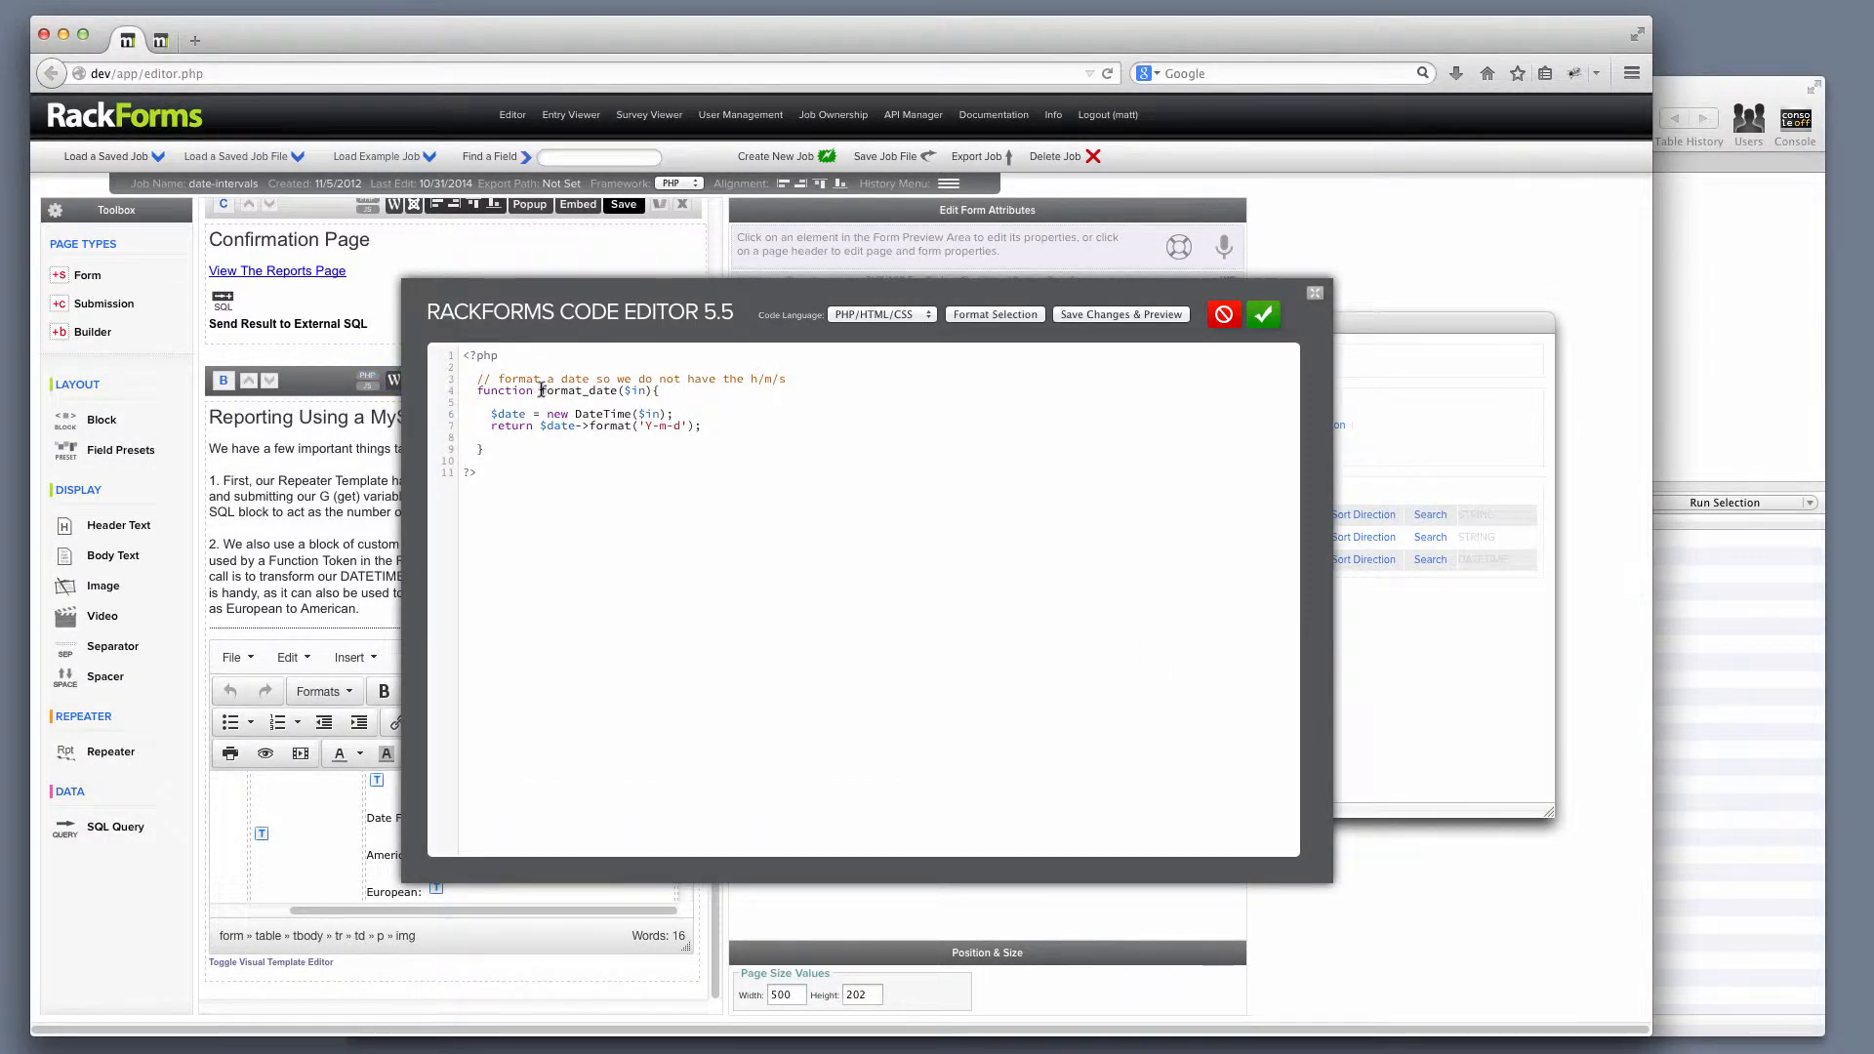
left_click_drag(543, 390, 621, 389)
left_click(489, 414)
left_click_drag(489, 414, 626, 390)
double_click(649, 427)
left_click(1266, 319)
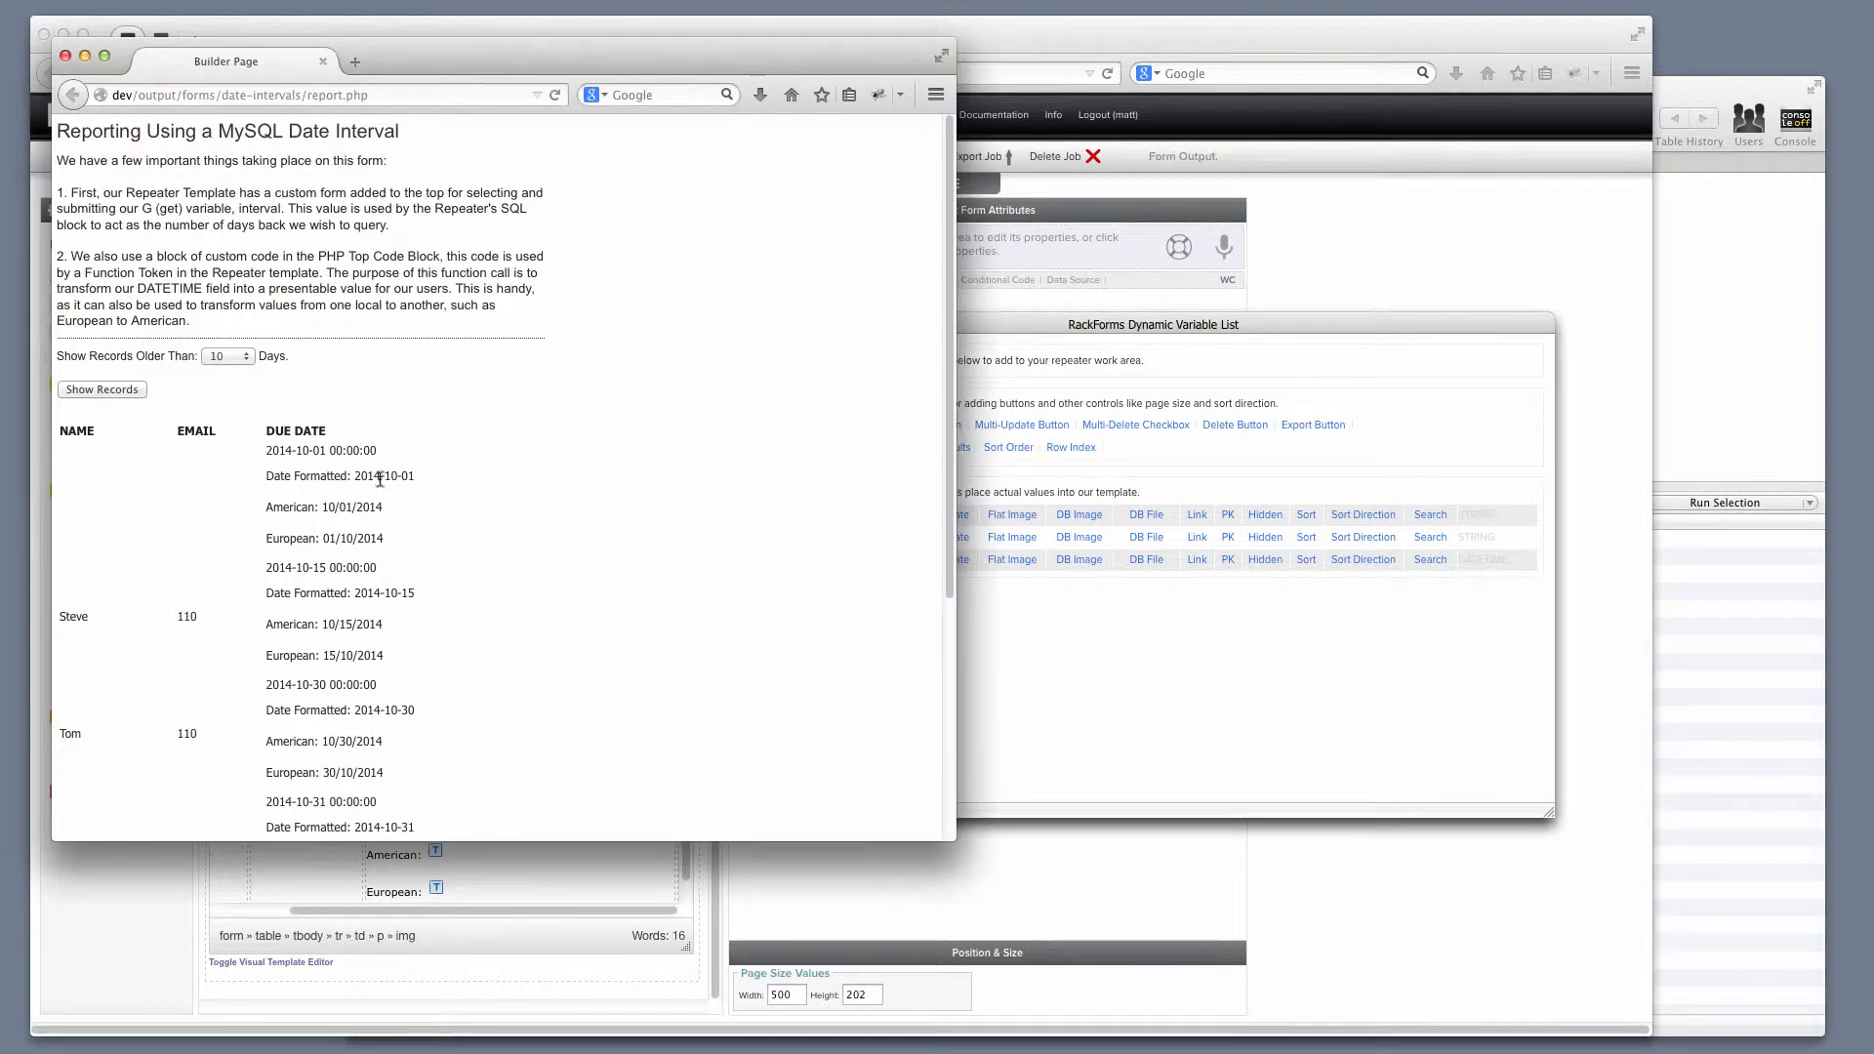
Step: Check the year, month and day parts of the first Date Formatted value in the report, and close the report
left_click_drag(355, 476, 399, 477)
left_click_drag(402, 476, 415, 477)
left_click(66, 55)
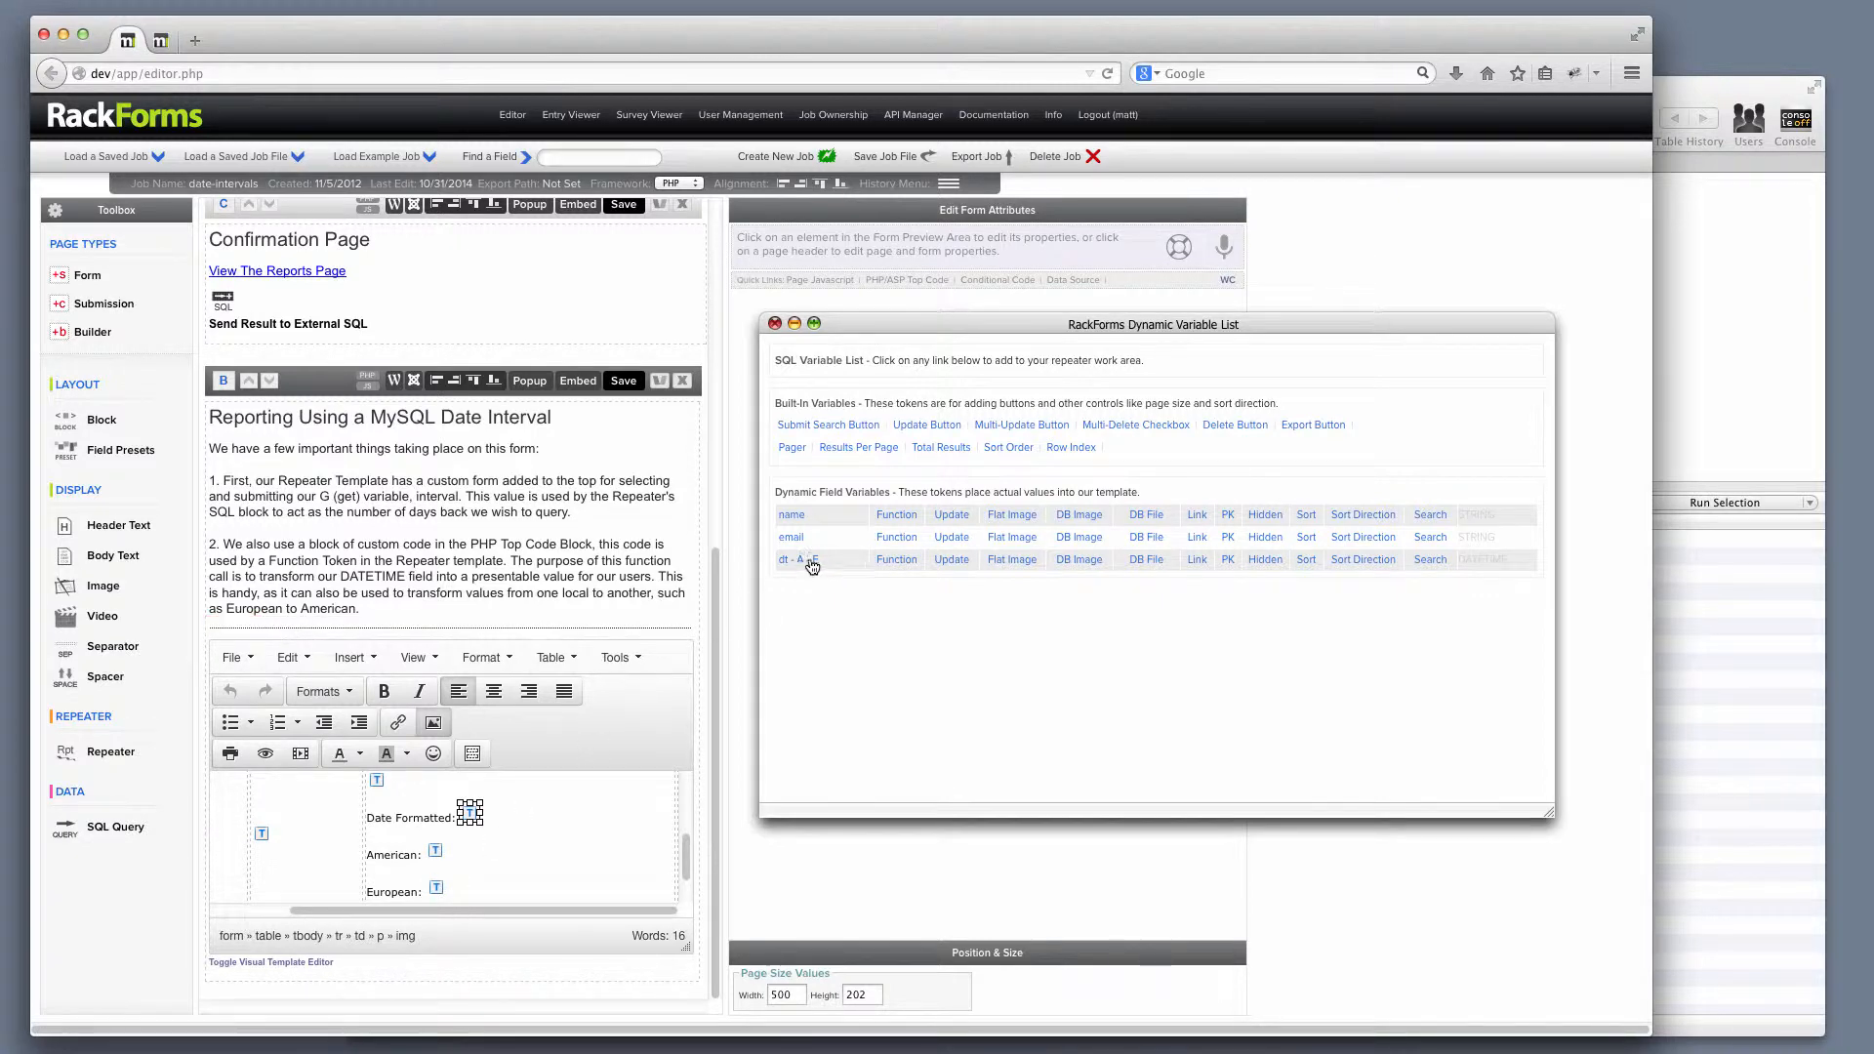
Step: Save the builder page again, compare the American and European due date formats in the report, and close it
left_click(648, 389)
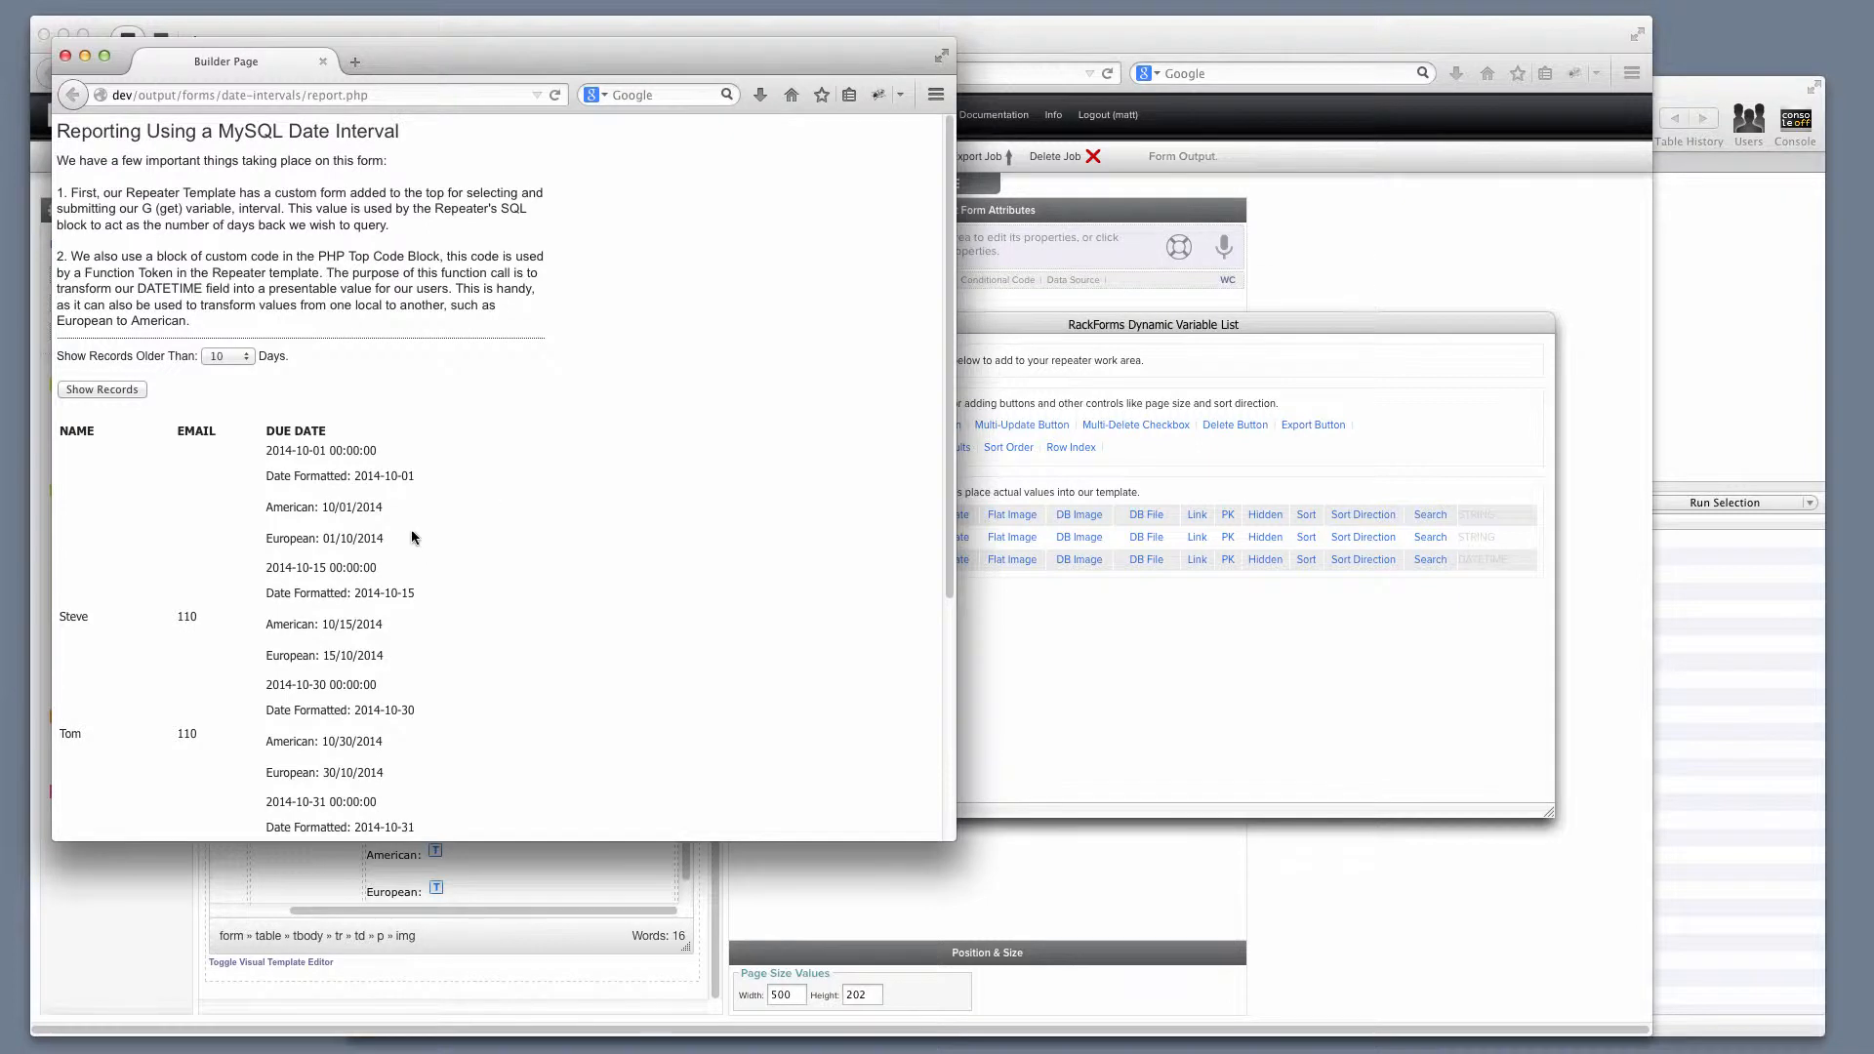
left_click_drag(387, 510, 323, 539)
left_click(389, 539)
left_click(66, 56)
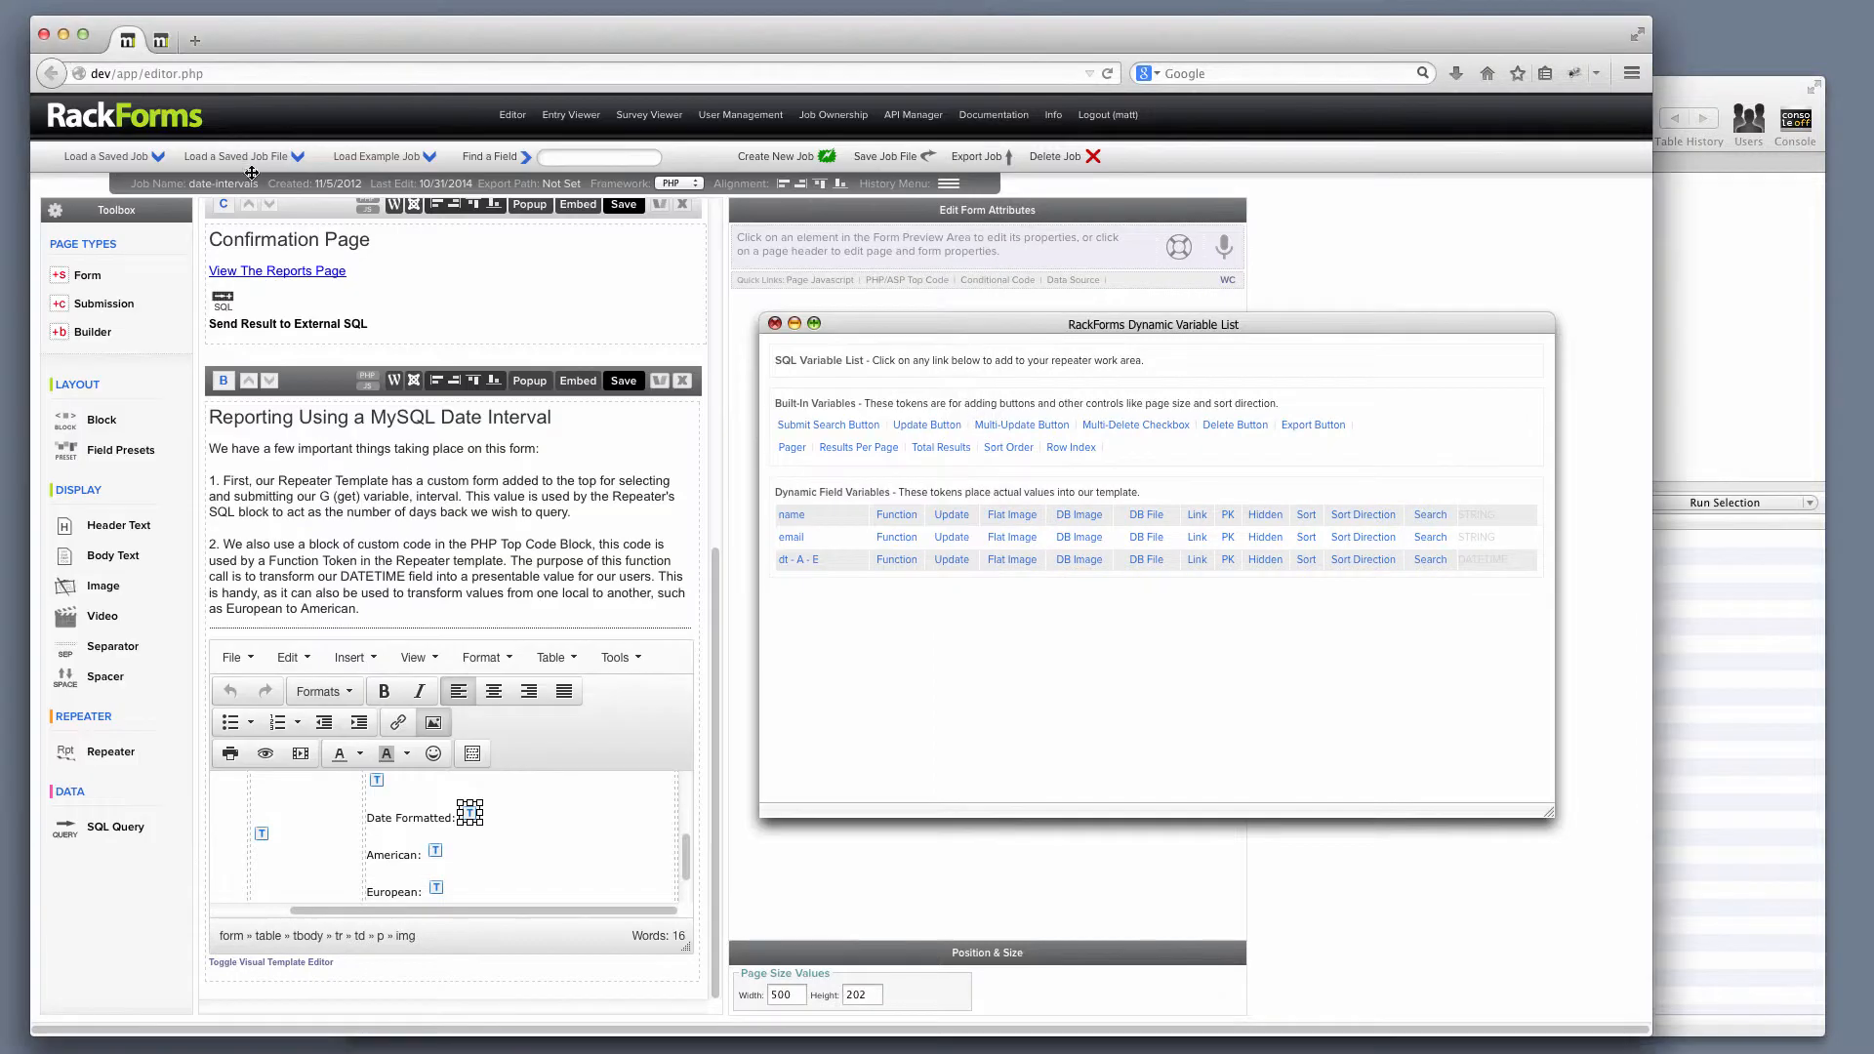
Step: Close the dynamic variable list and select the Due Date calendar field on the first form page to show its properties
left_click(775, 324)
scroll(406, 560, "up", 5)
scroll(406, 561, "up", 3)
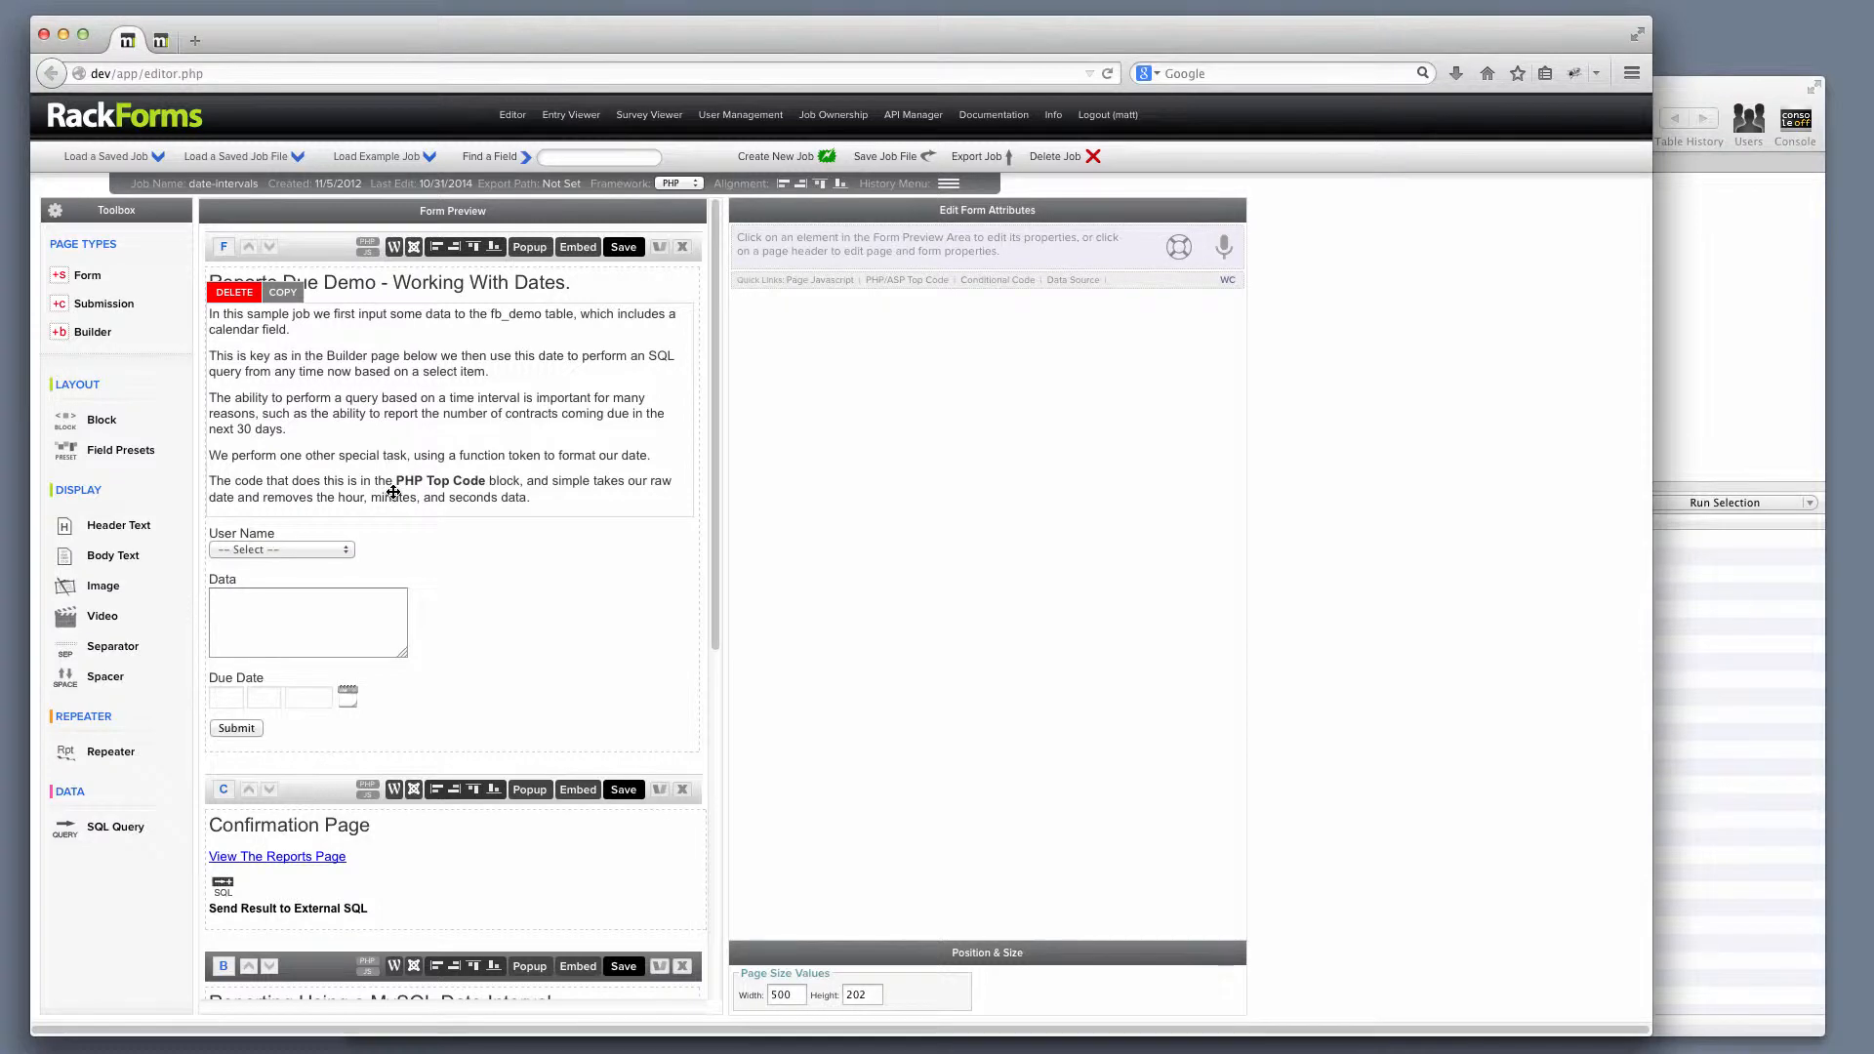
left_click(414, 683)
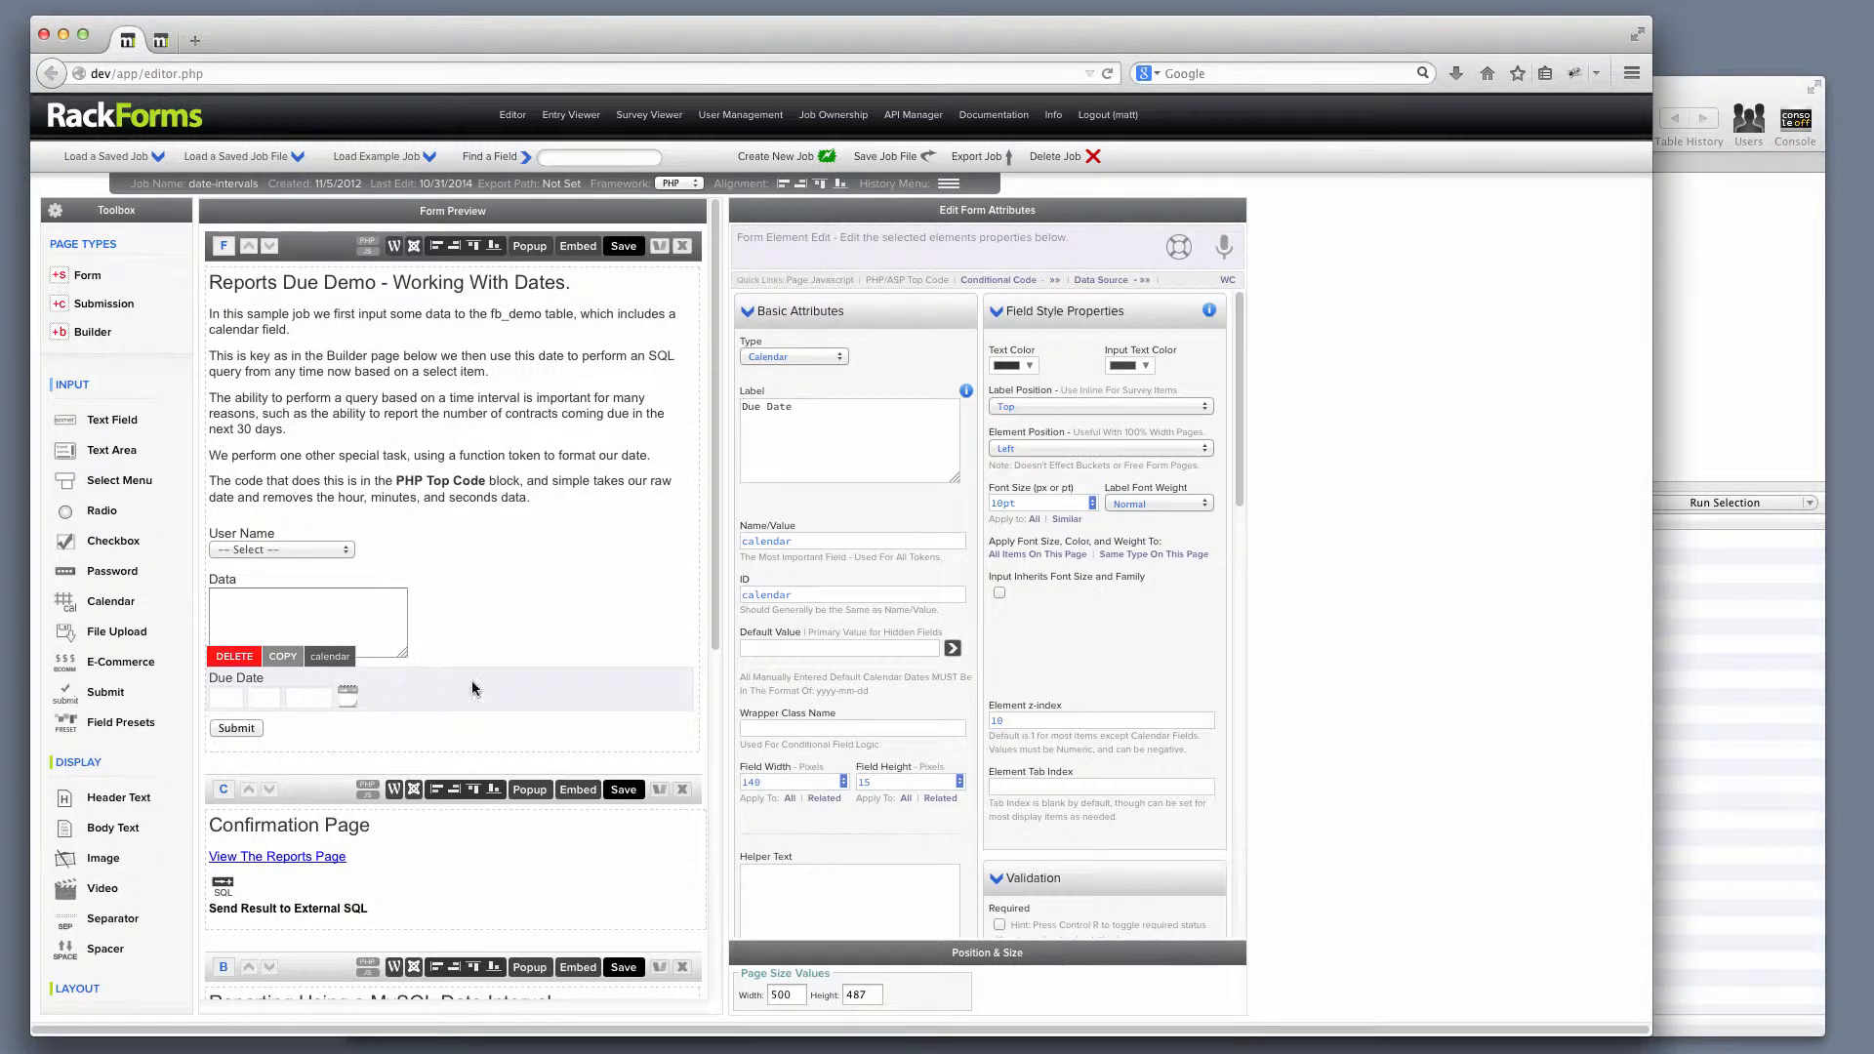
Step: Check the Due Date field's calendar type options and choose Multi-Field-Numeric-American (TS, DT)
scroll(1222, 645, "down", 10)
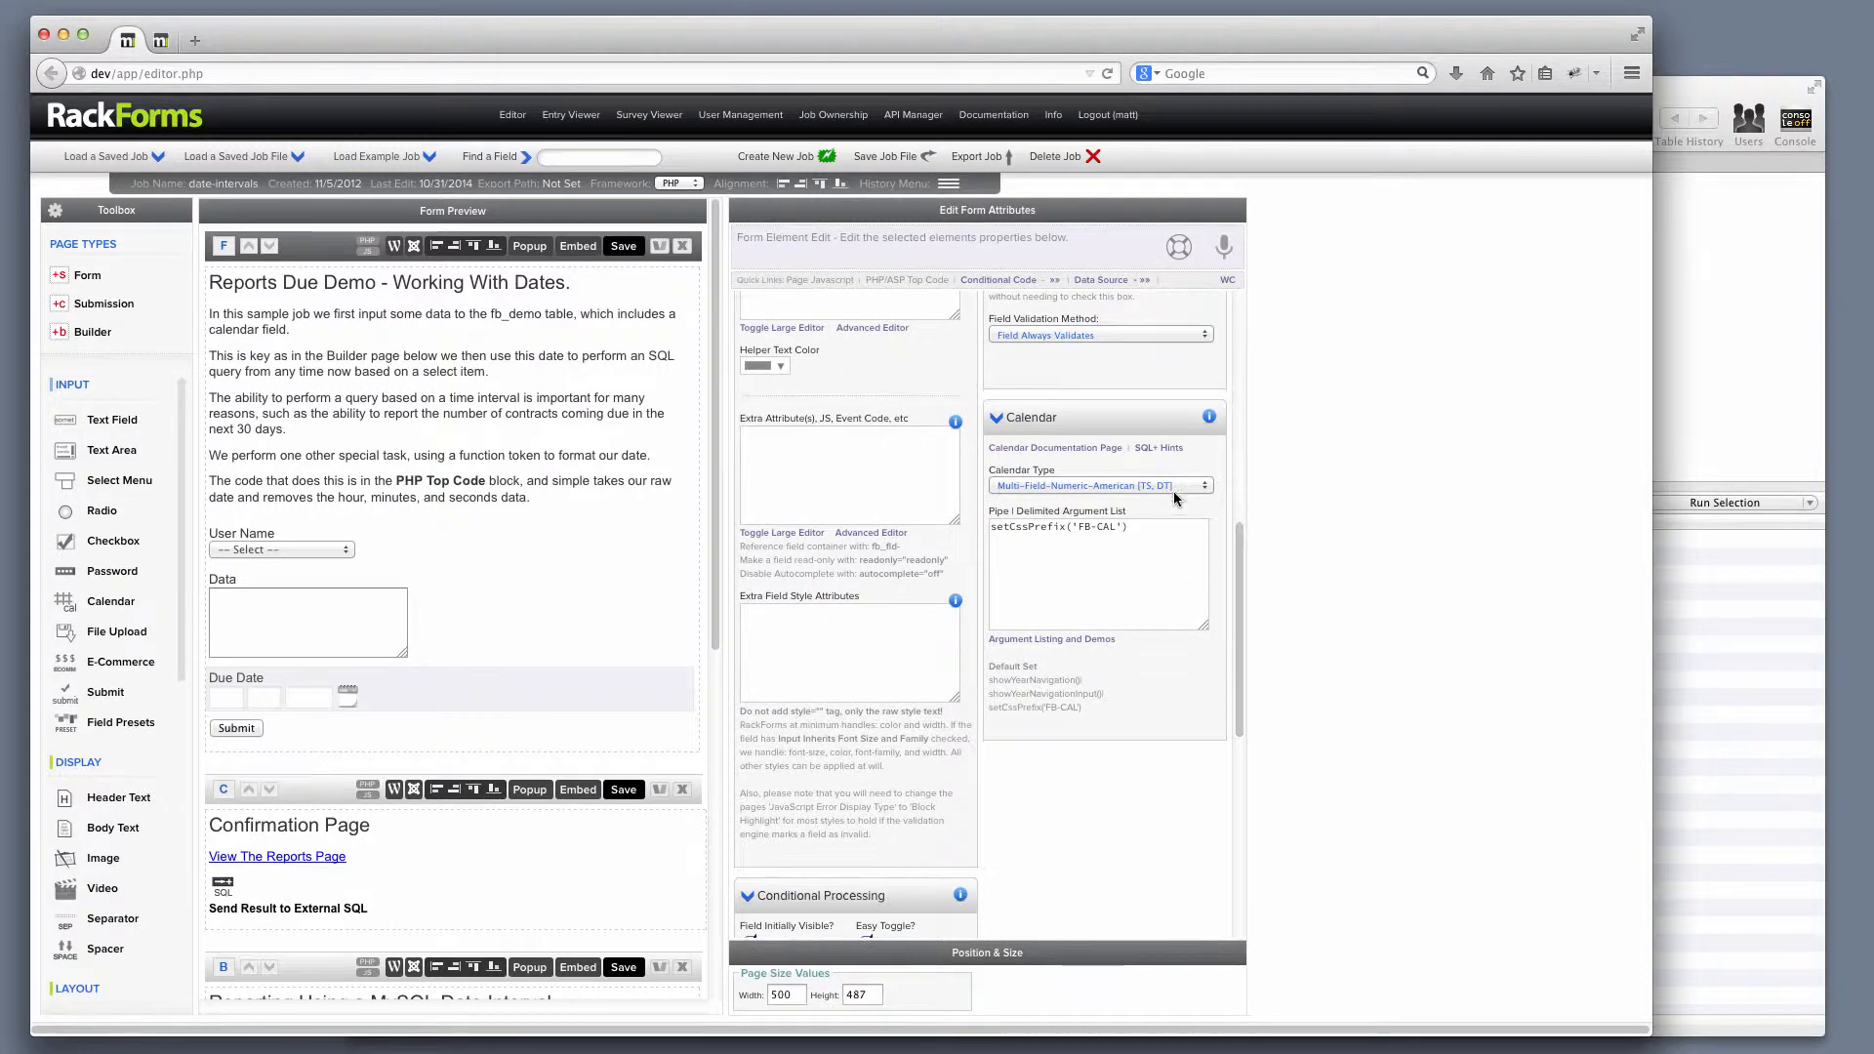
left_click(1174, 488)
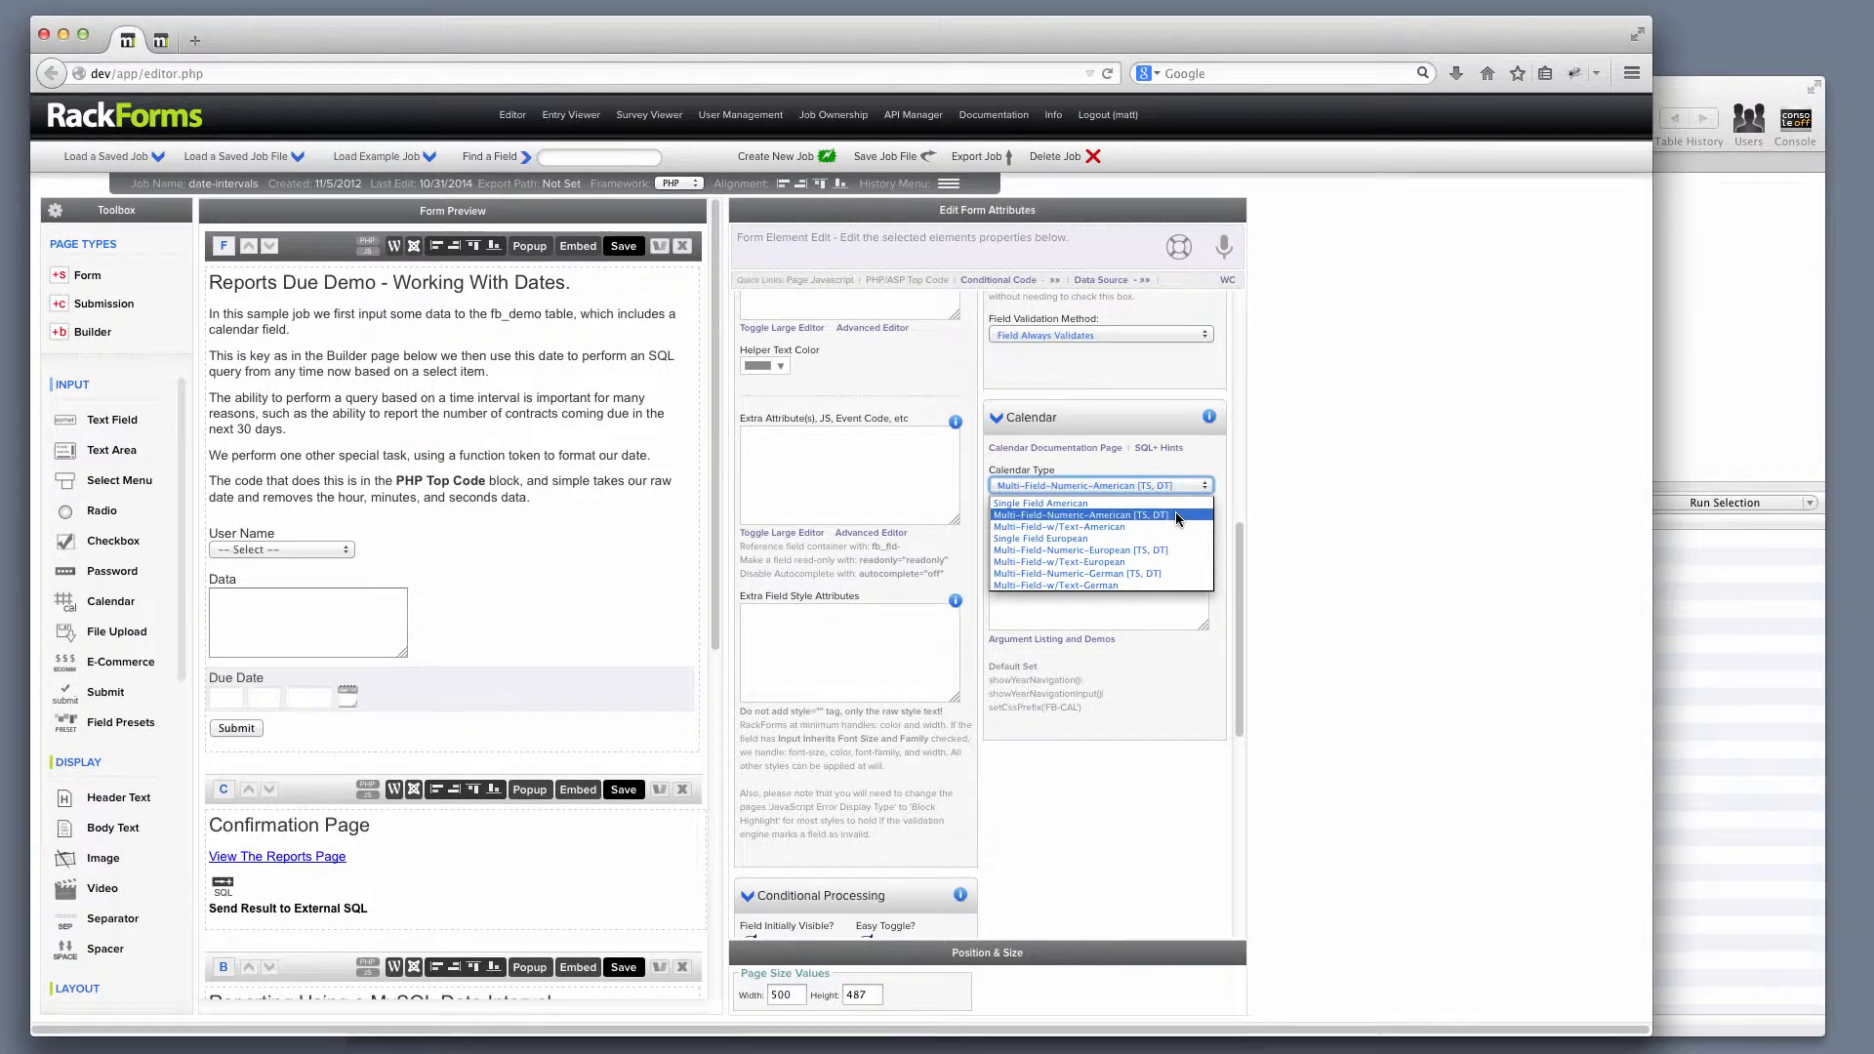
left_click(1175, 514)
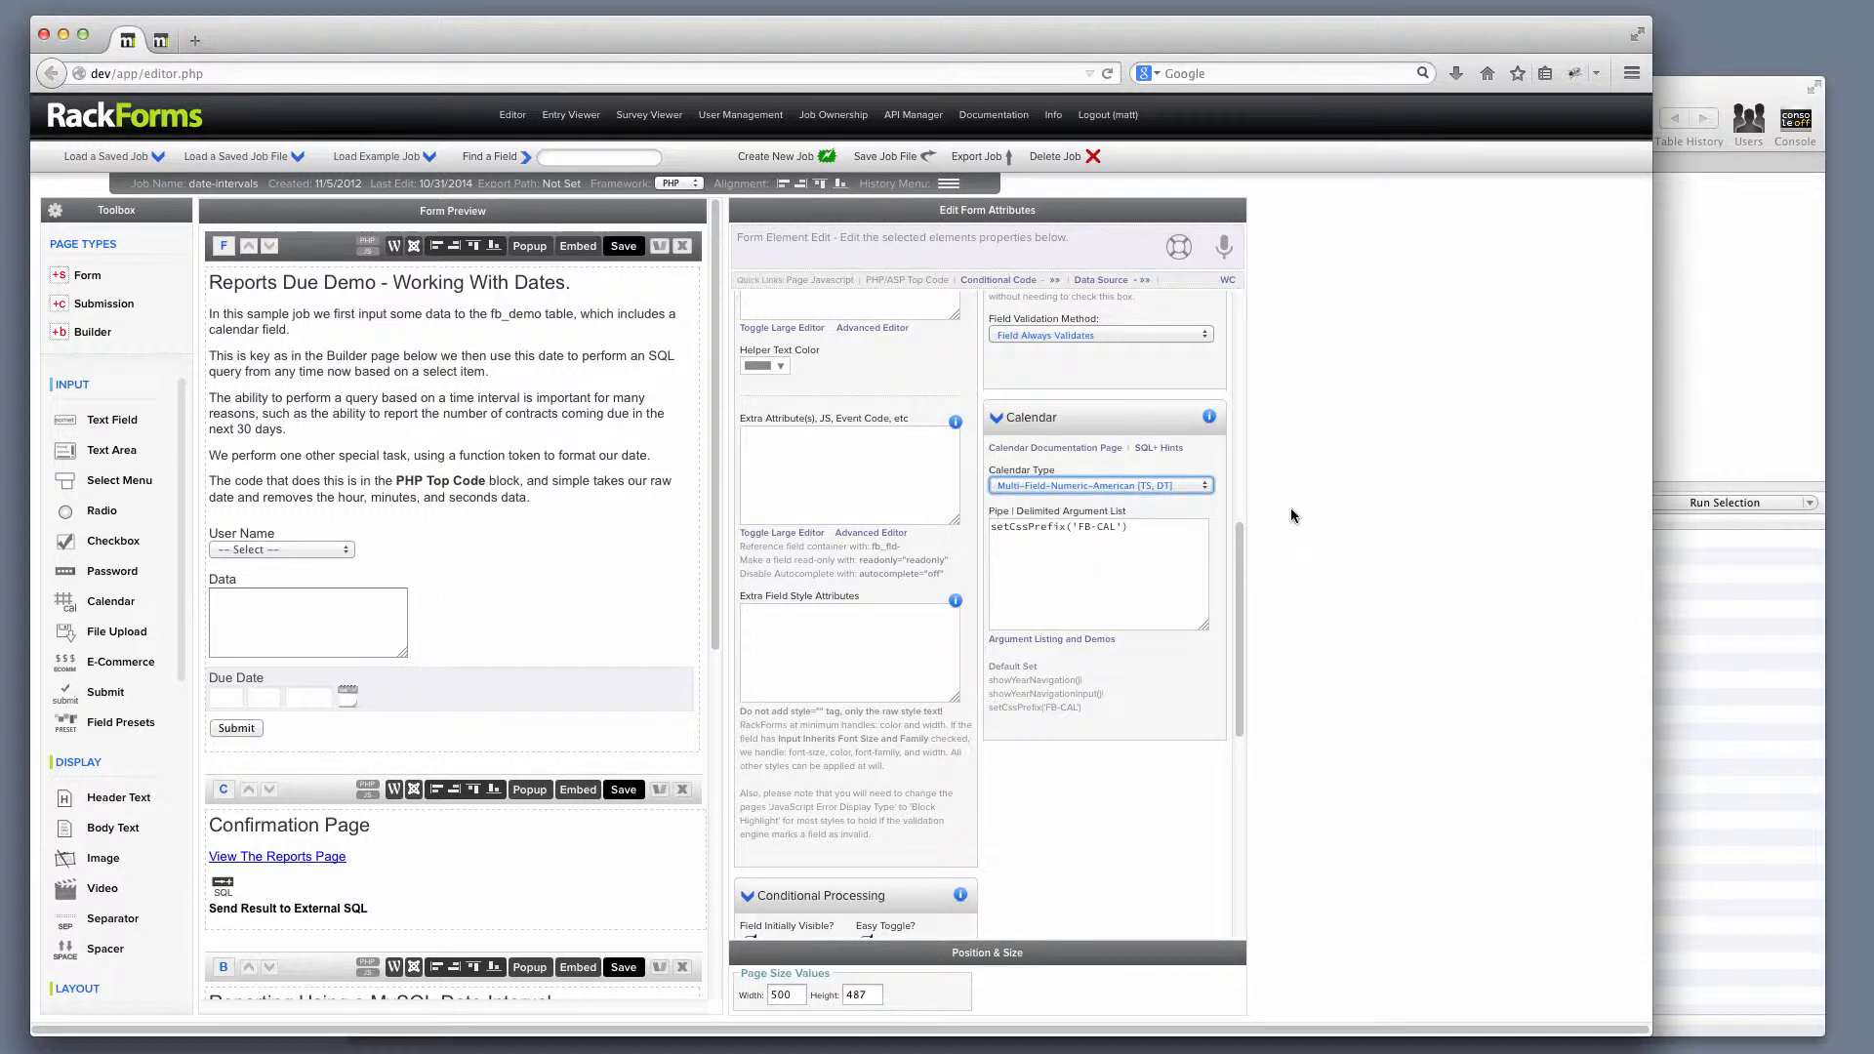
Step: Select the confirmation page's Send Result to External SQL item and examine the _dt suffix of F{calendar_dt} in its variables
scroll(449, 684, "down", 3)
left_click(513, 644)
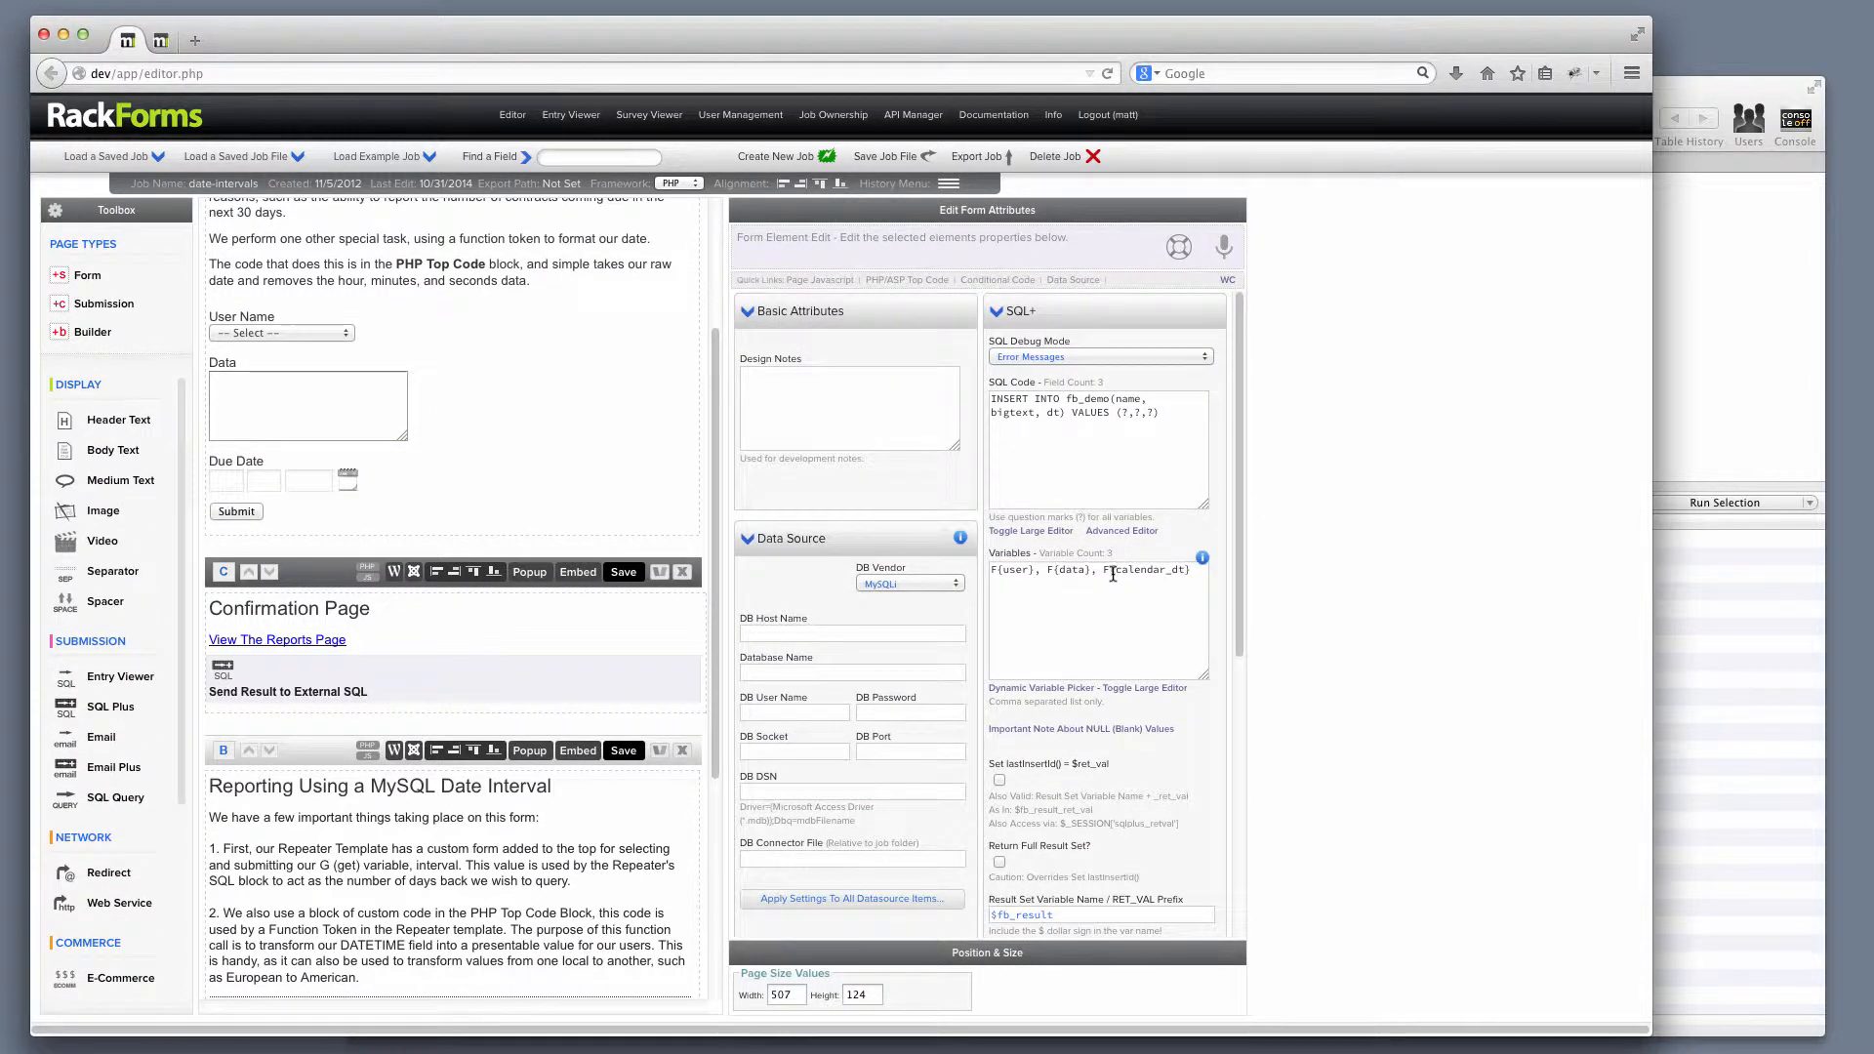
left_click_drag(1116, 574, 1165, 573)
mouse_move(300, 463)
left_click(1133, 583)
left_click_drag(1166, 571, 1179, 571)
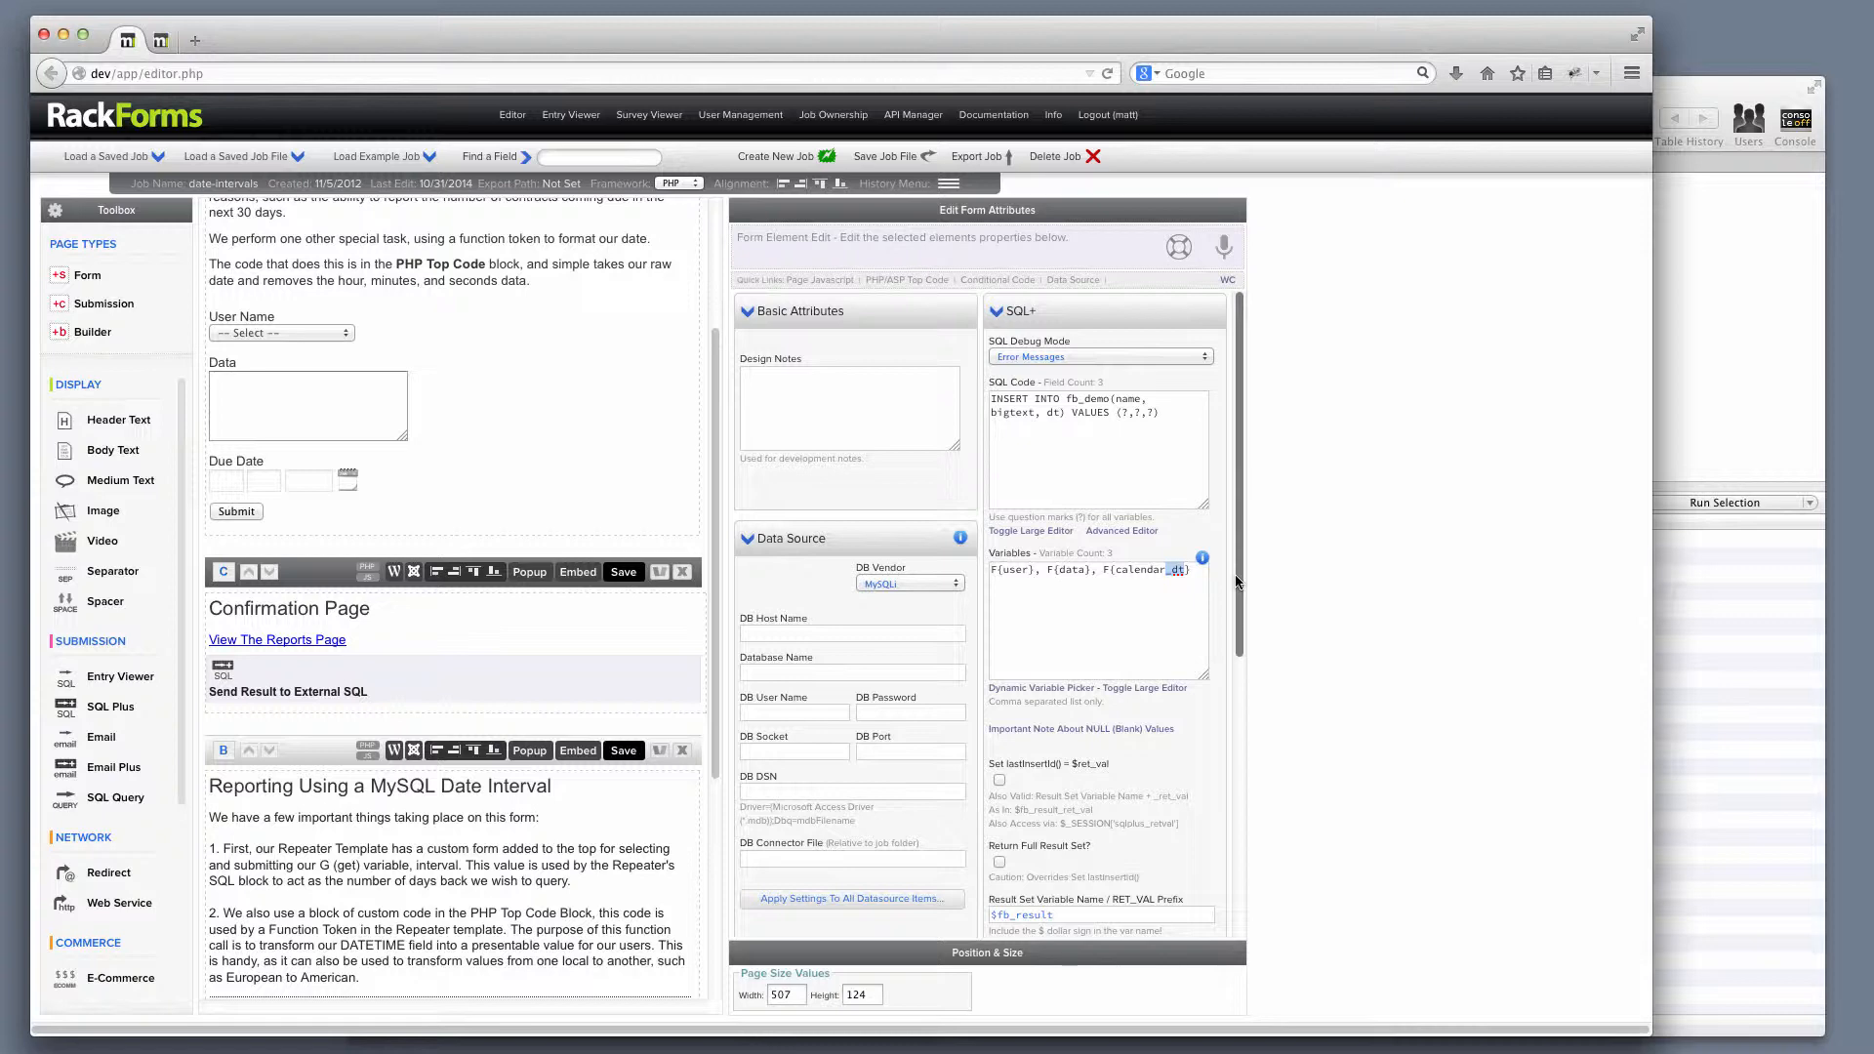
mouse_move(341, 478)
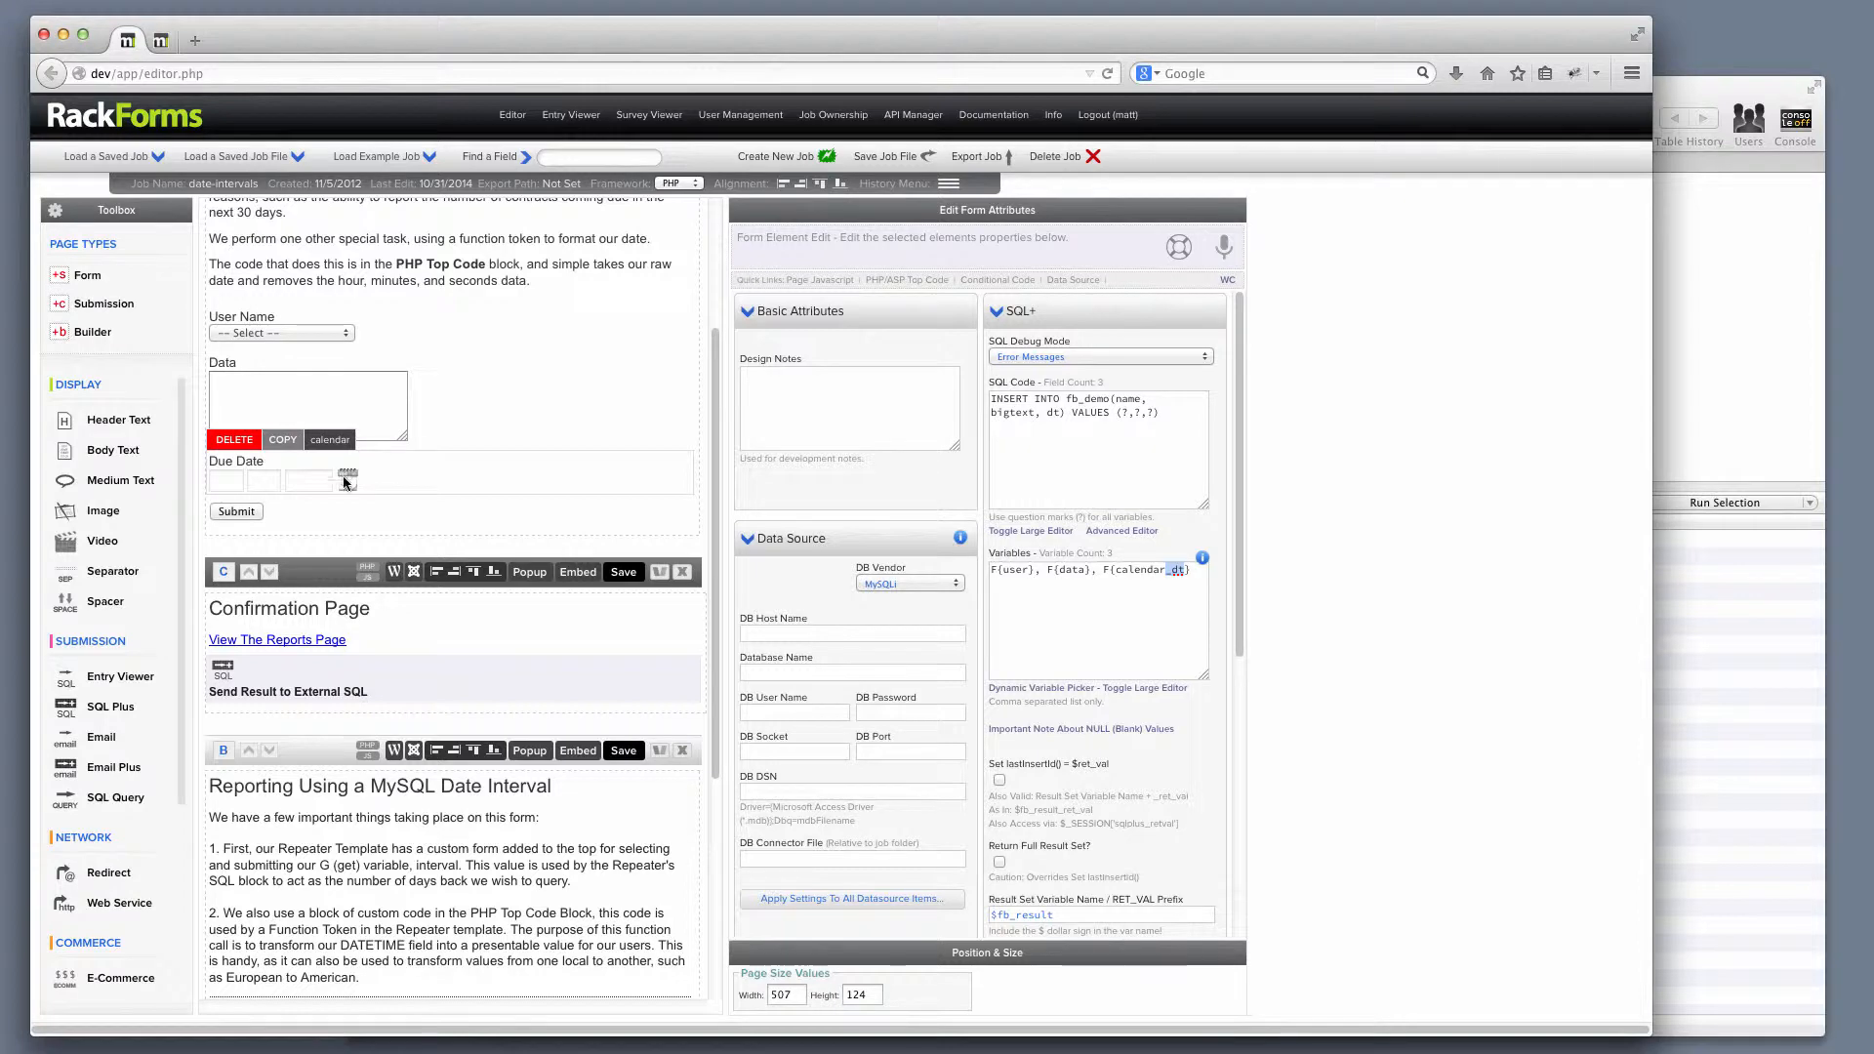
left_click(1182, 581)
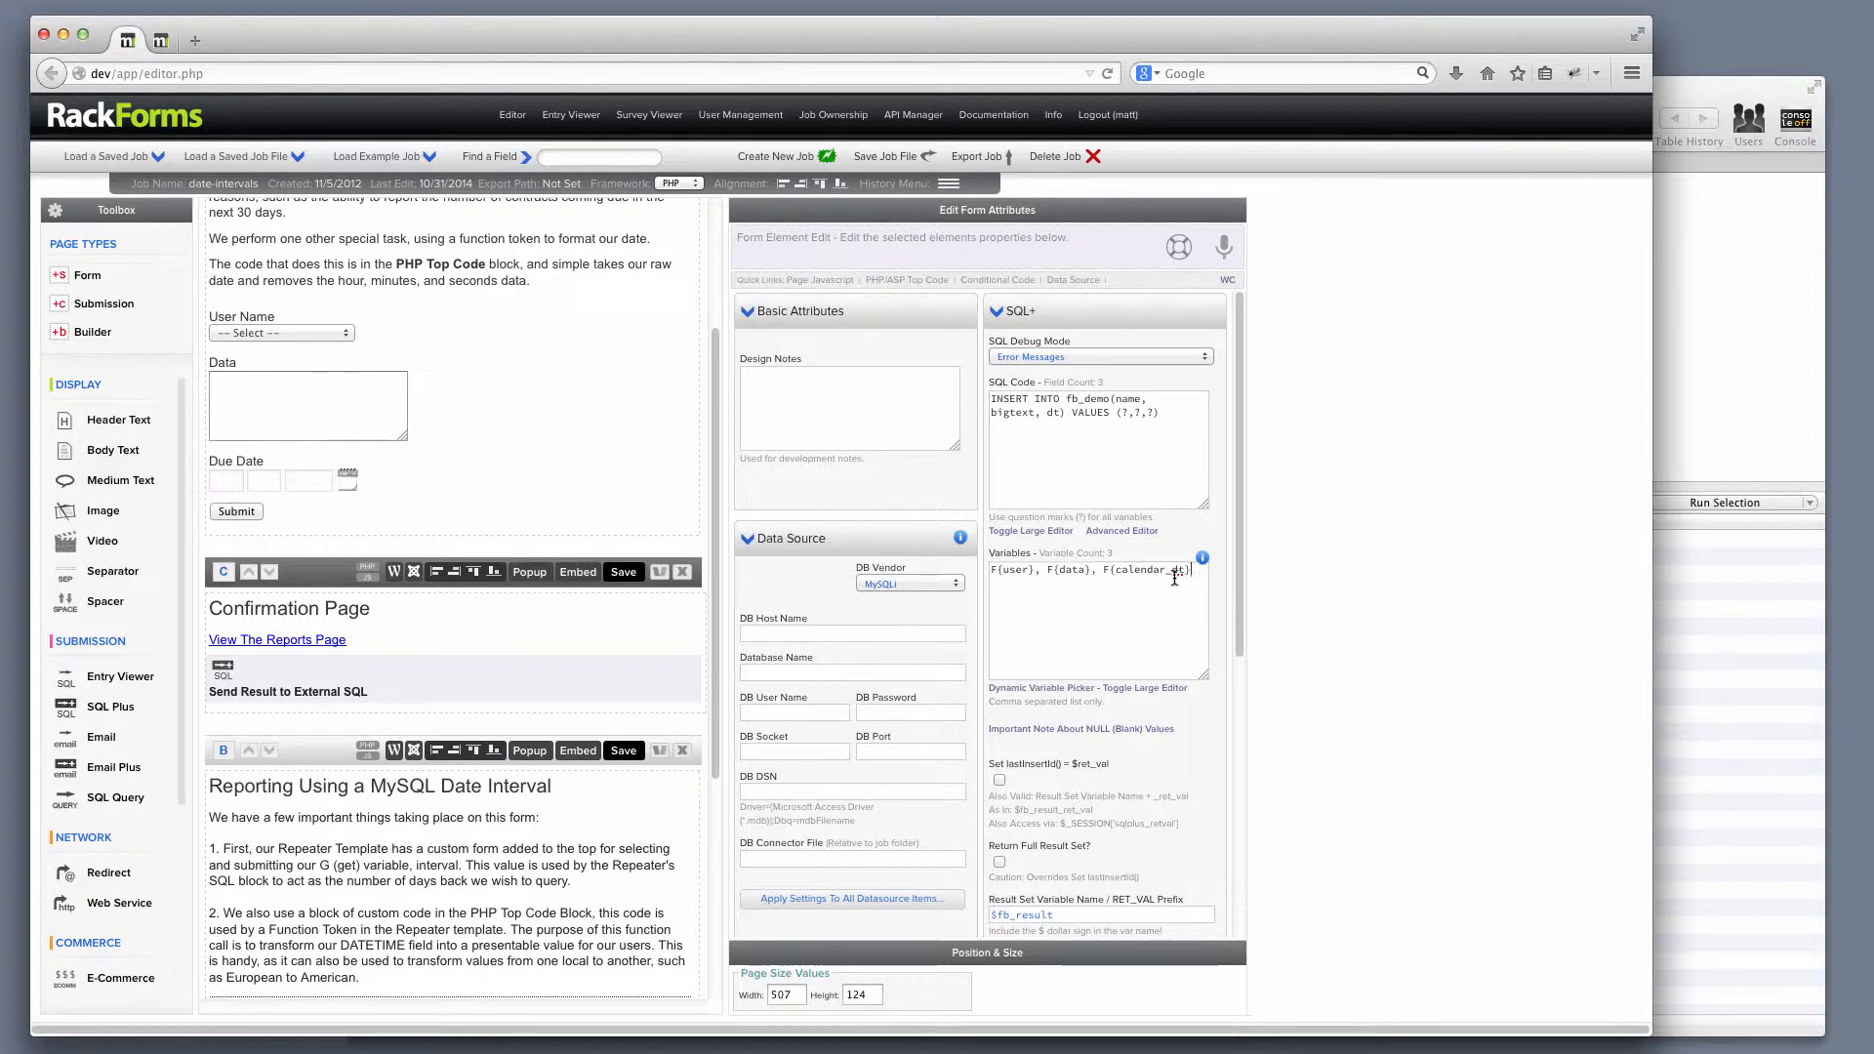
left_click_drag(1168, 573, 1183, 574)
Step: Select the report page's repeater, examine its full SQL query with the interval condition, and open the Token Chooser
scroll(354, 721, "down", 5)
left_click(421, 543)
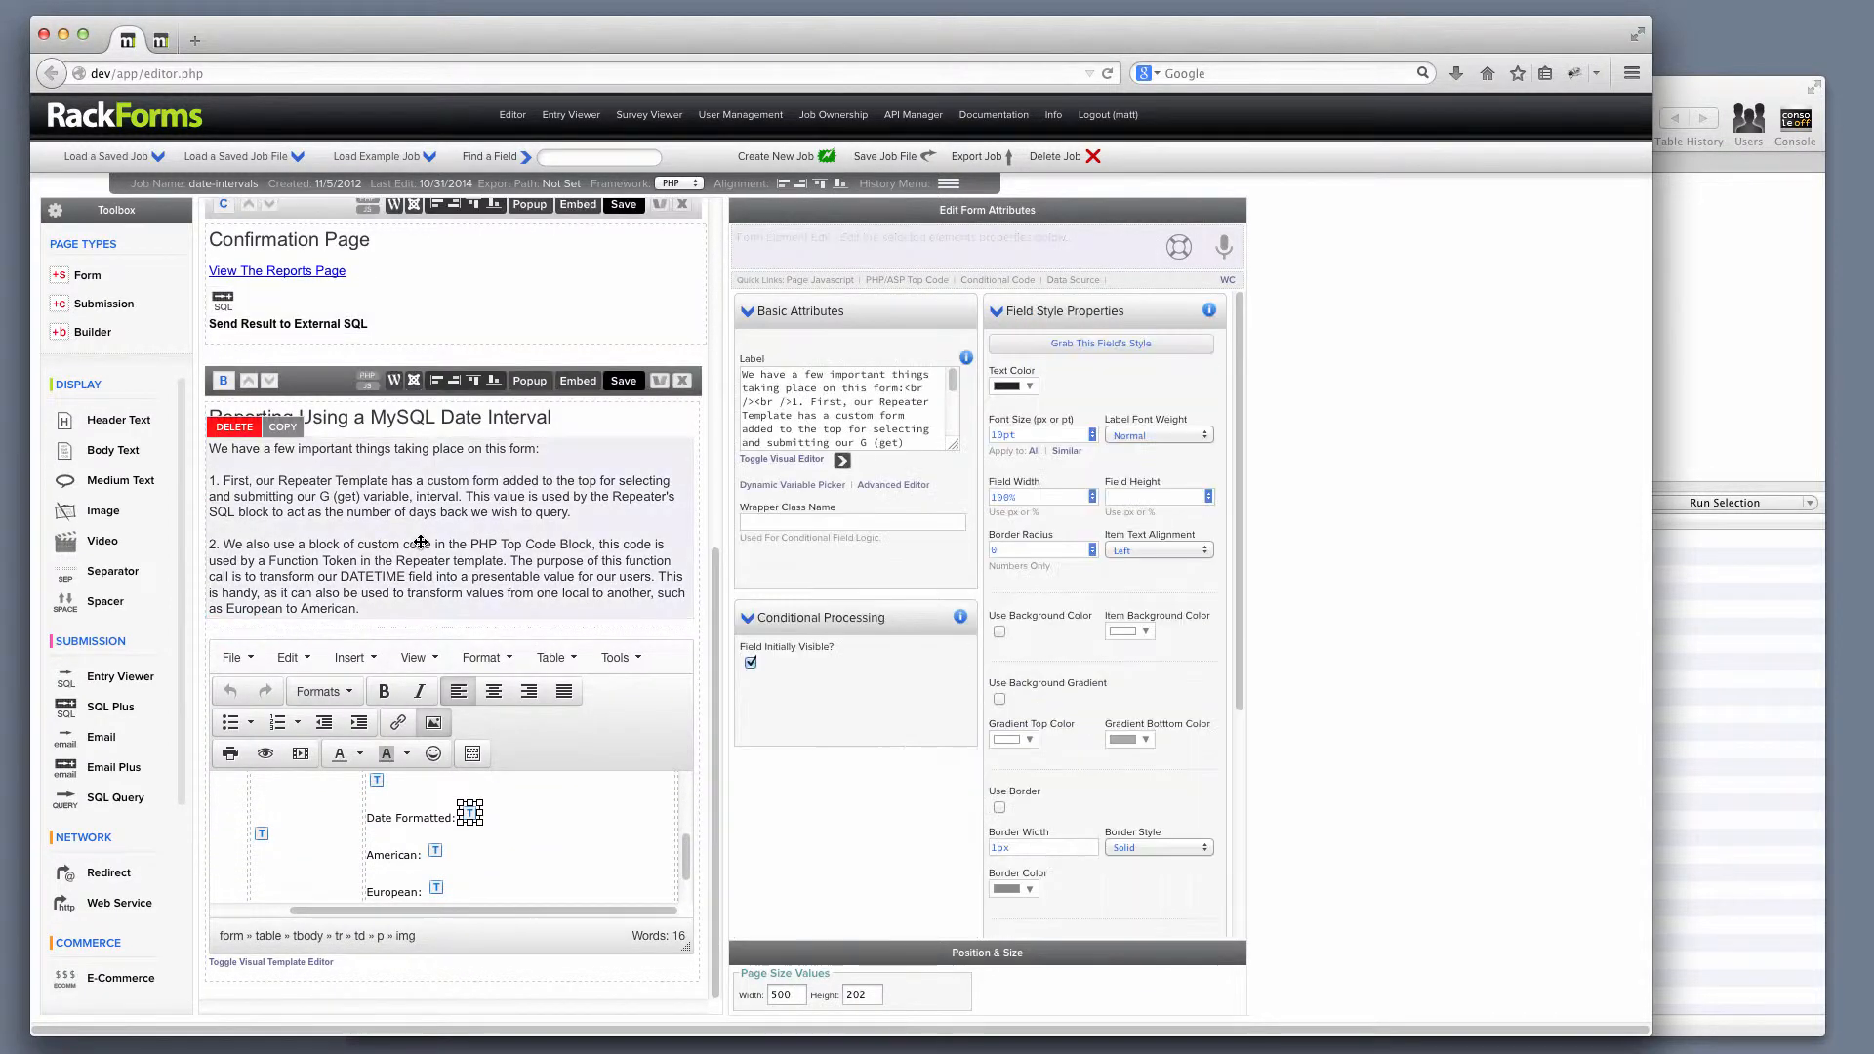
left_click(578, 707)
left_click(1108, 501)
key("ctrl+a")
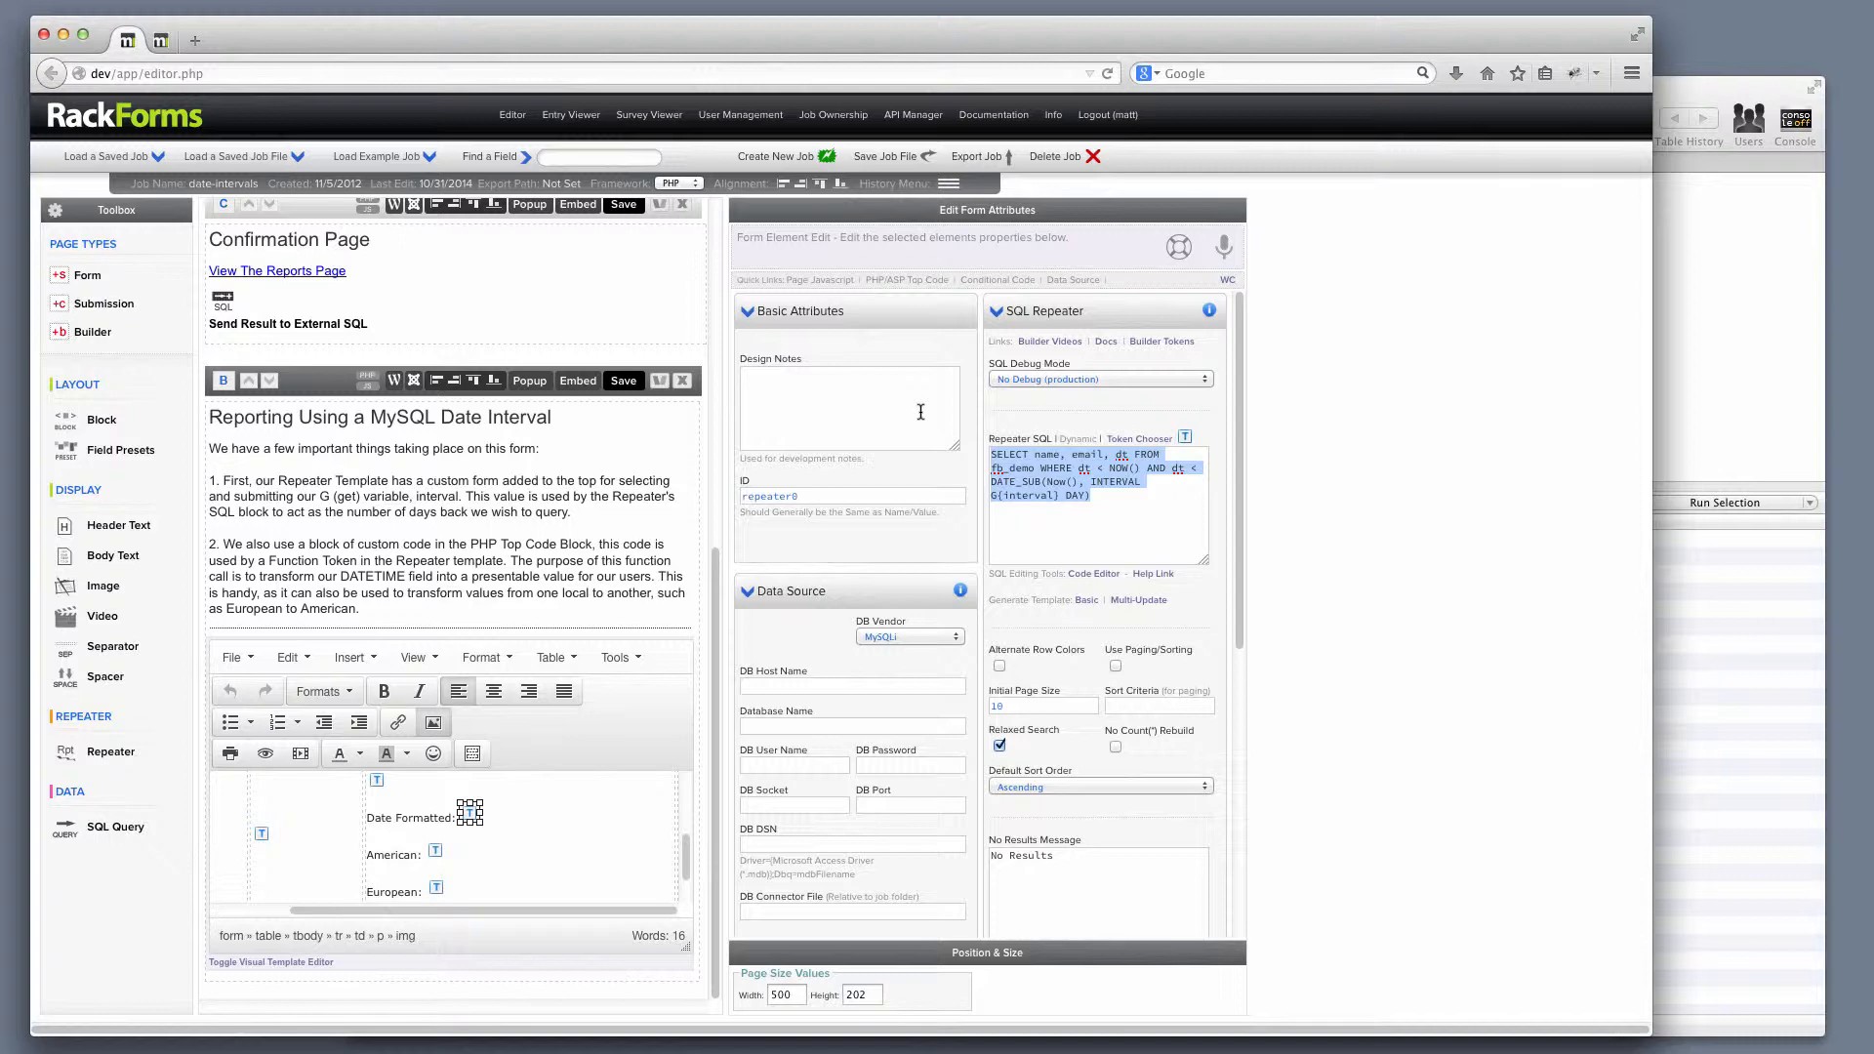
scroll(522, 814, "up", 2)
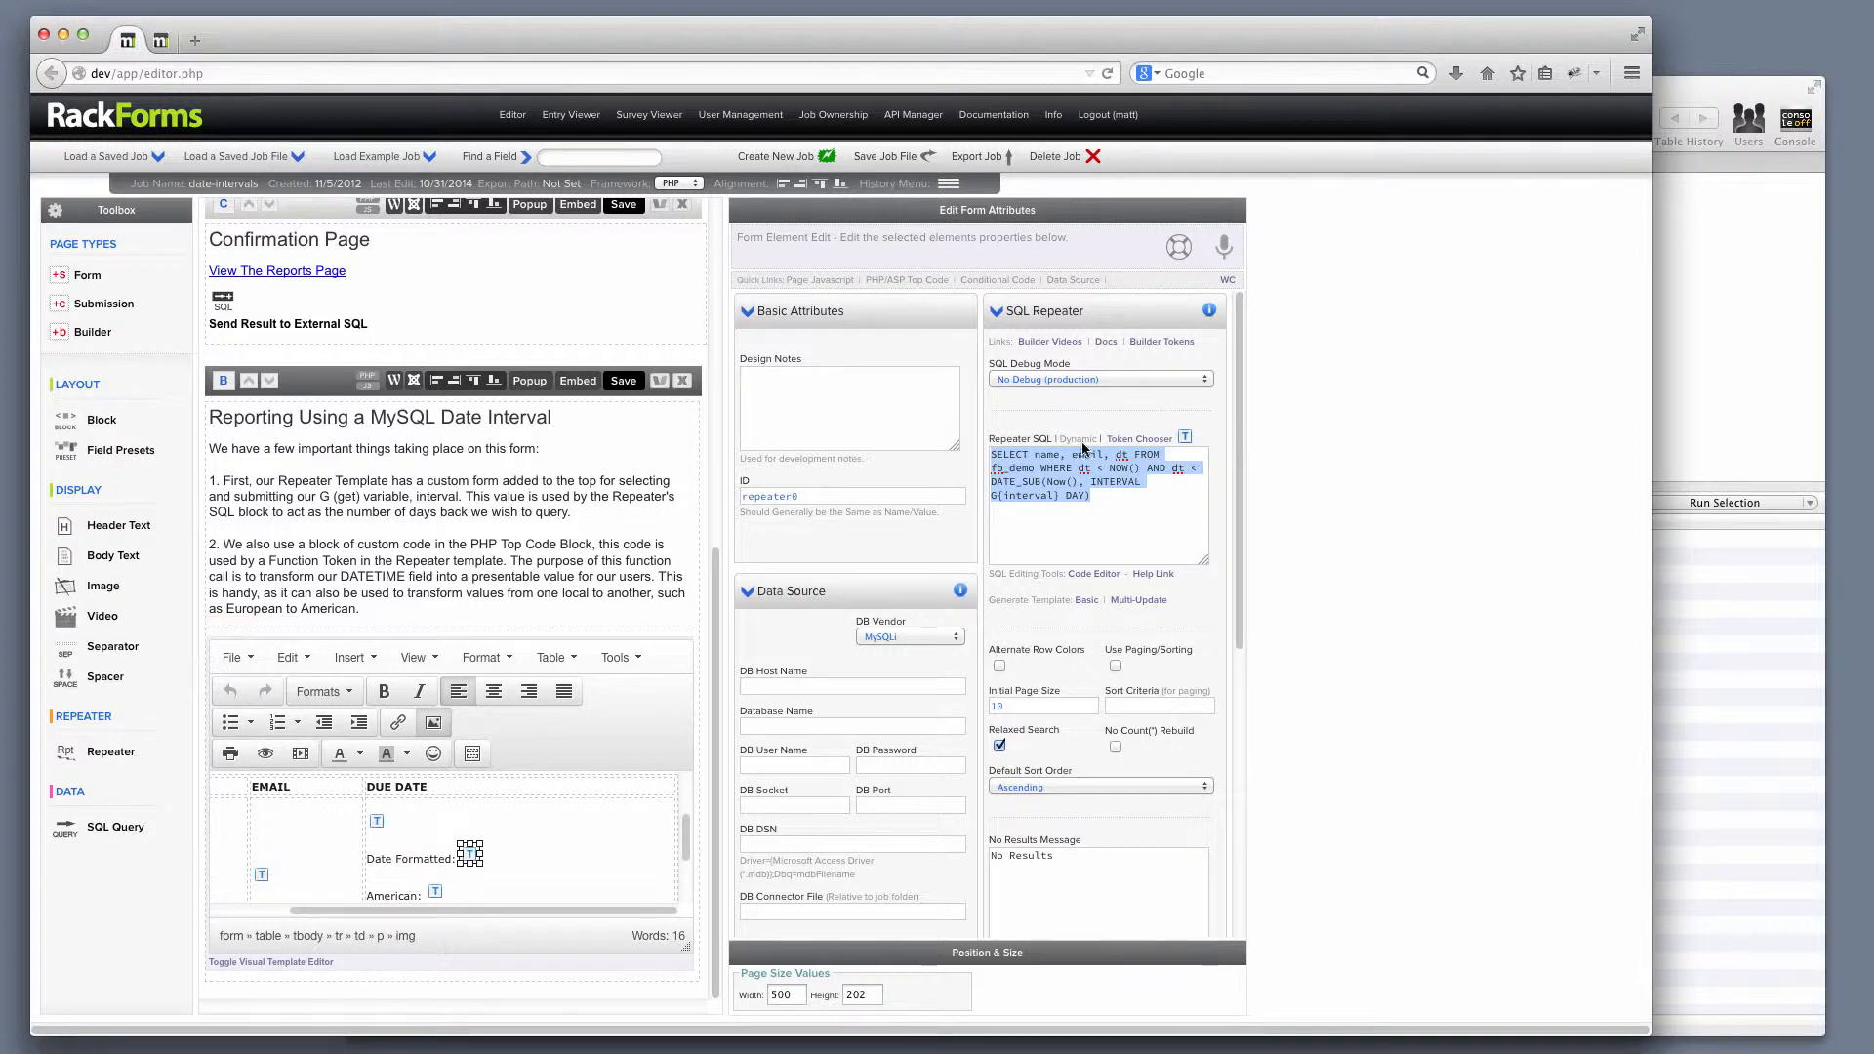
left_click(1135, 441)
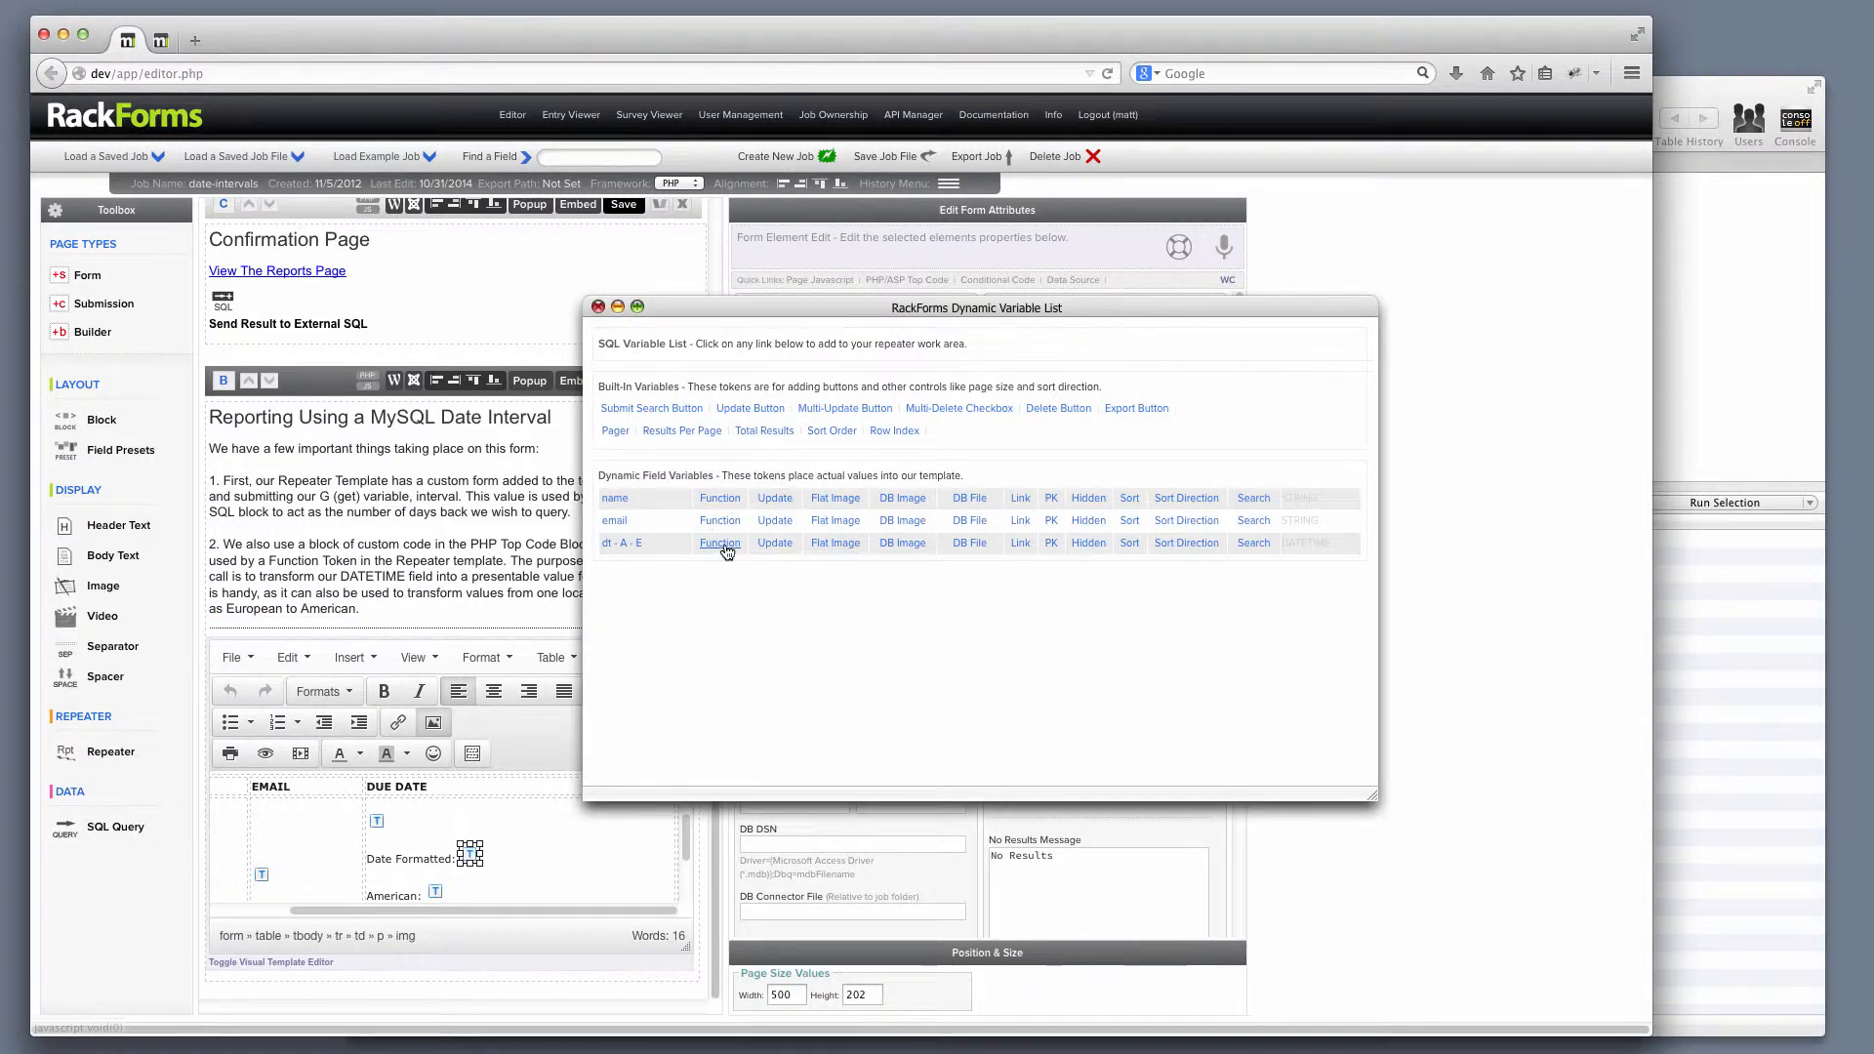
Step: Review the format_date return line in the builder page's PHP Top Code, cancel the code editor, and close the dynamic variable list
left_click(368, 381)
left_click_drag(704, 425, 476, 426)
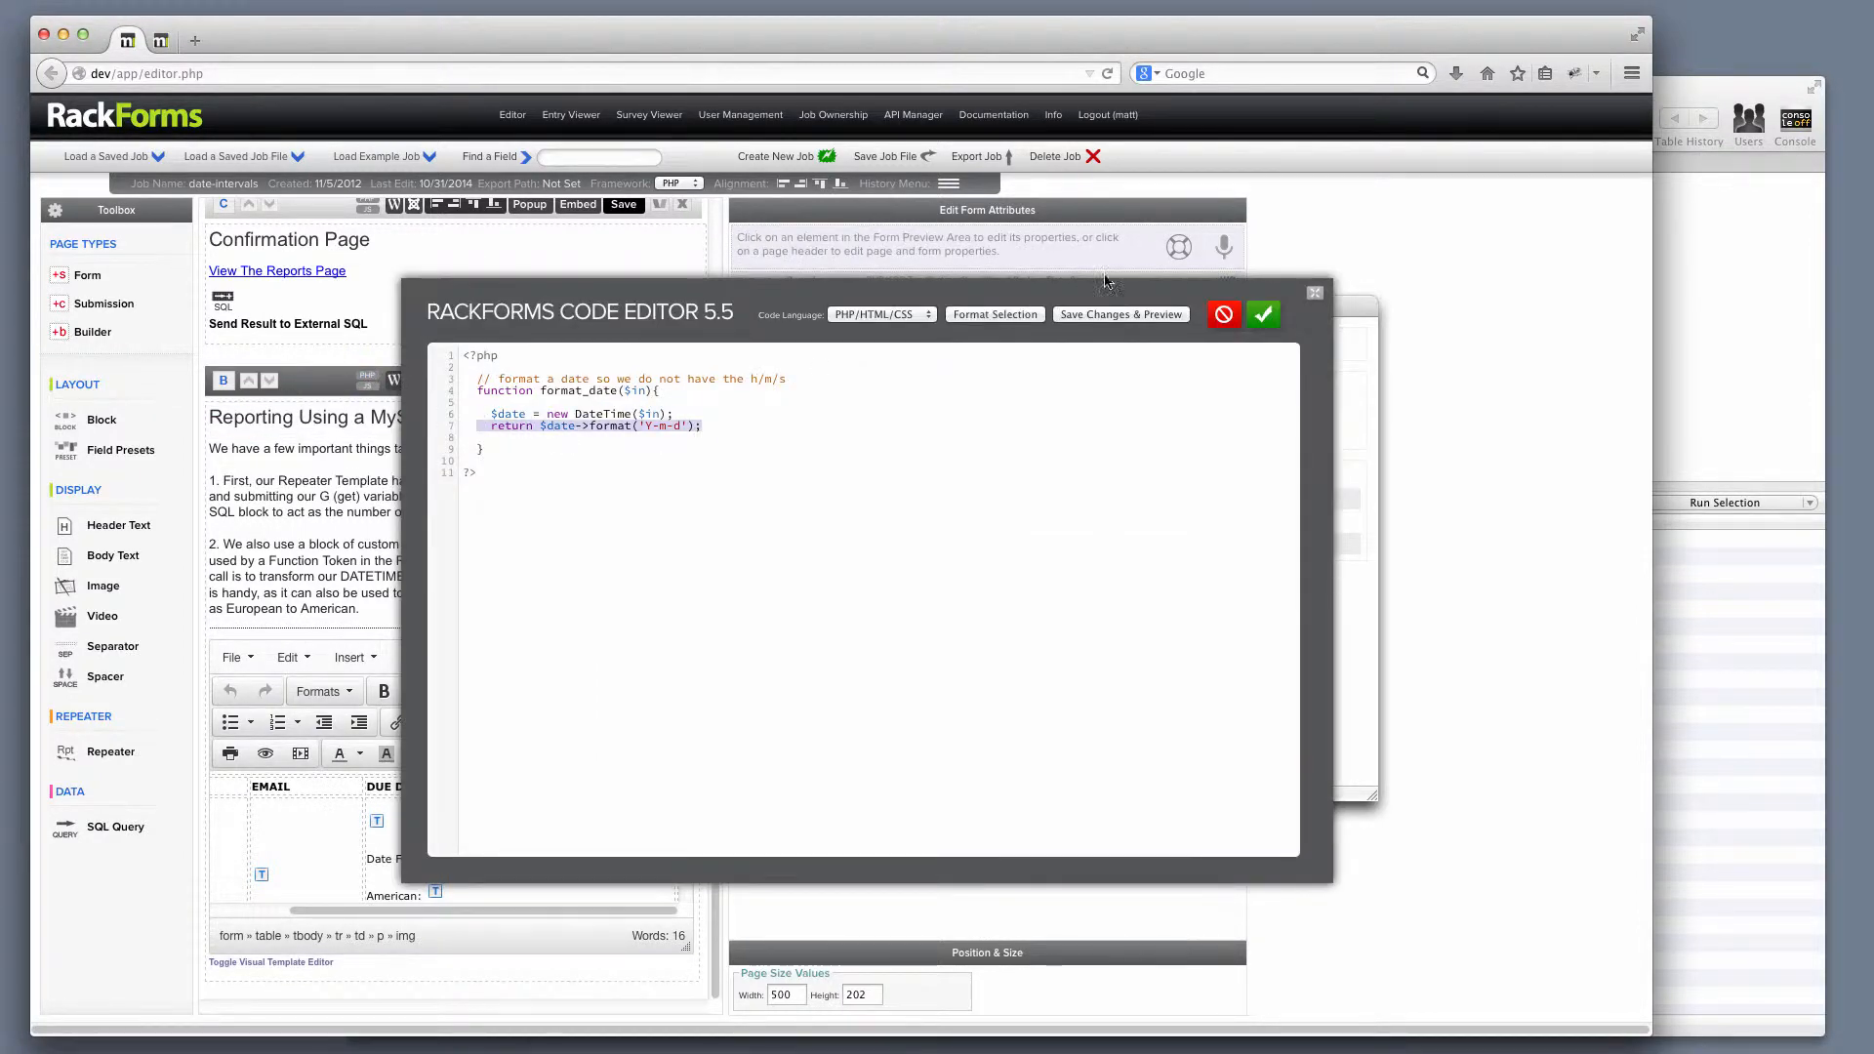
left_click(1226, 316)
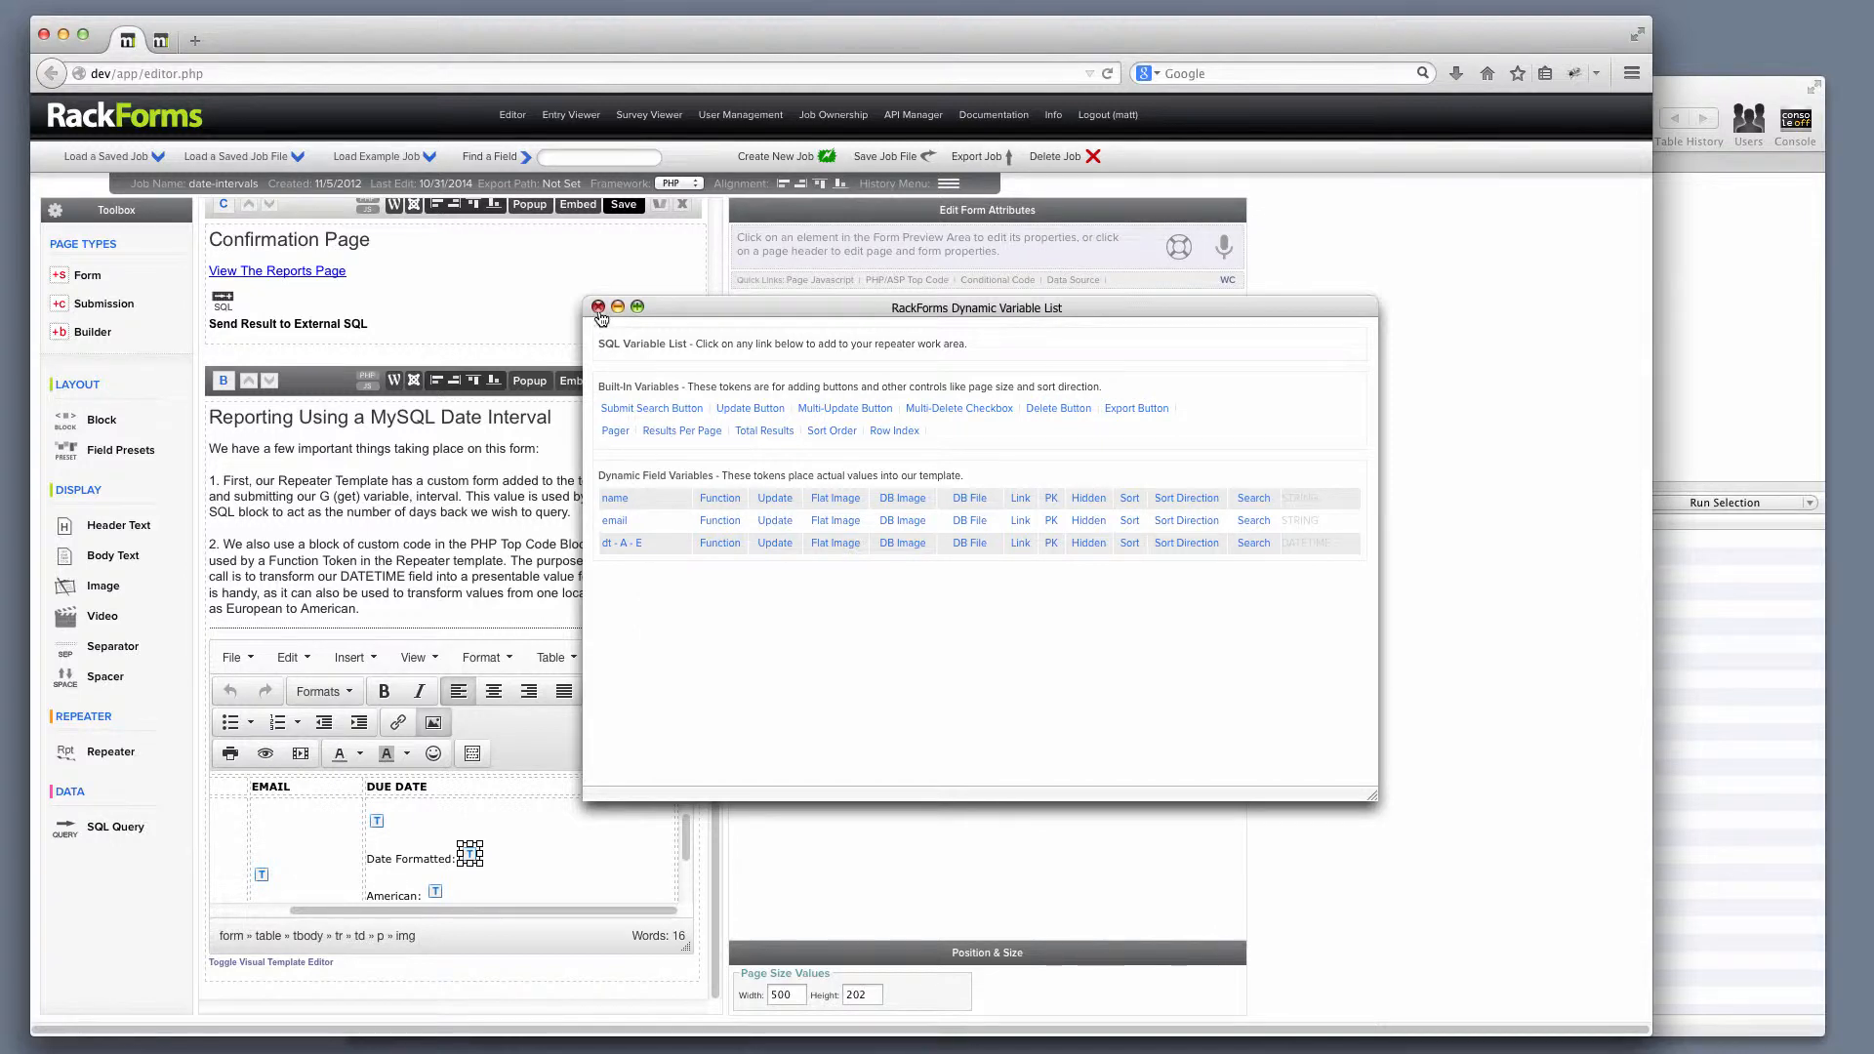
left_click(599, 307)
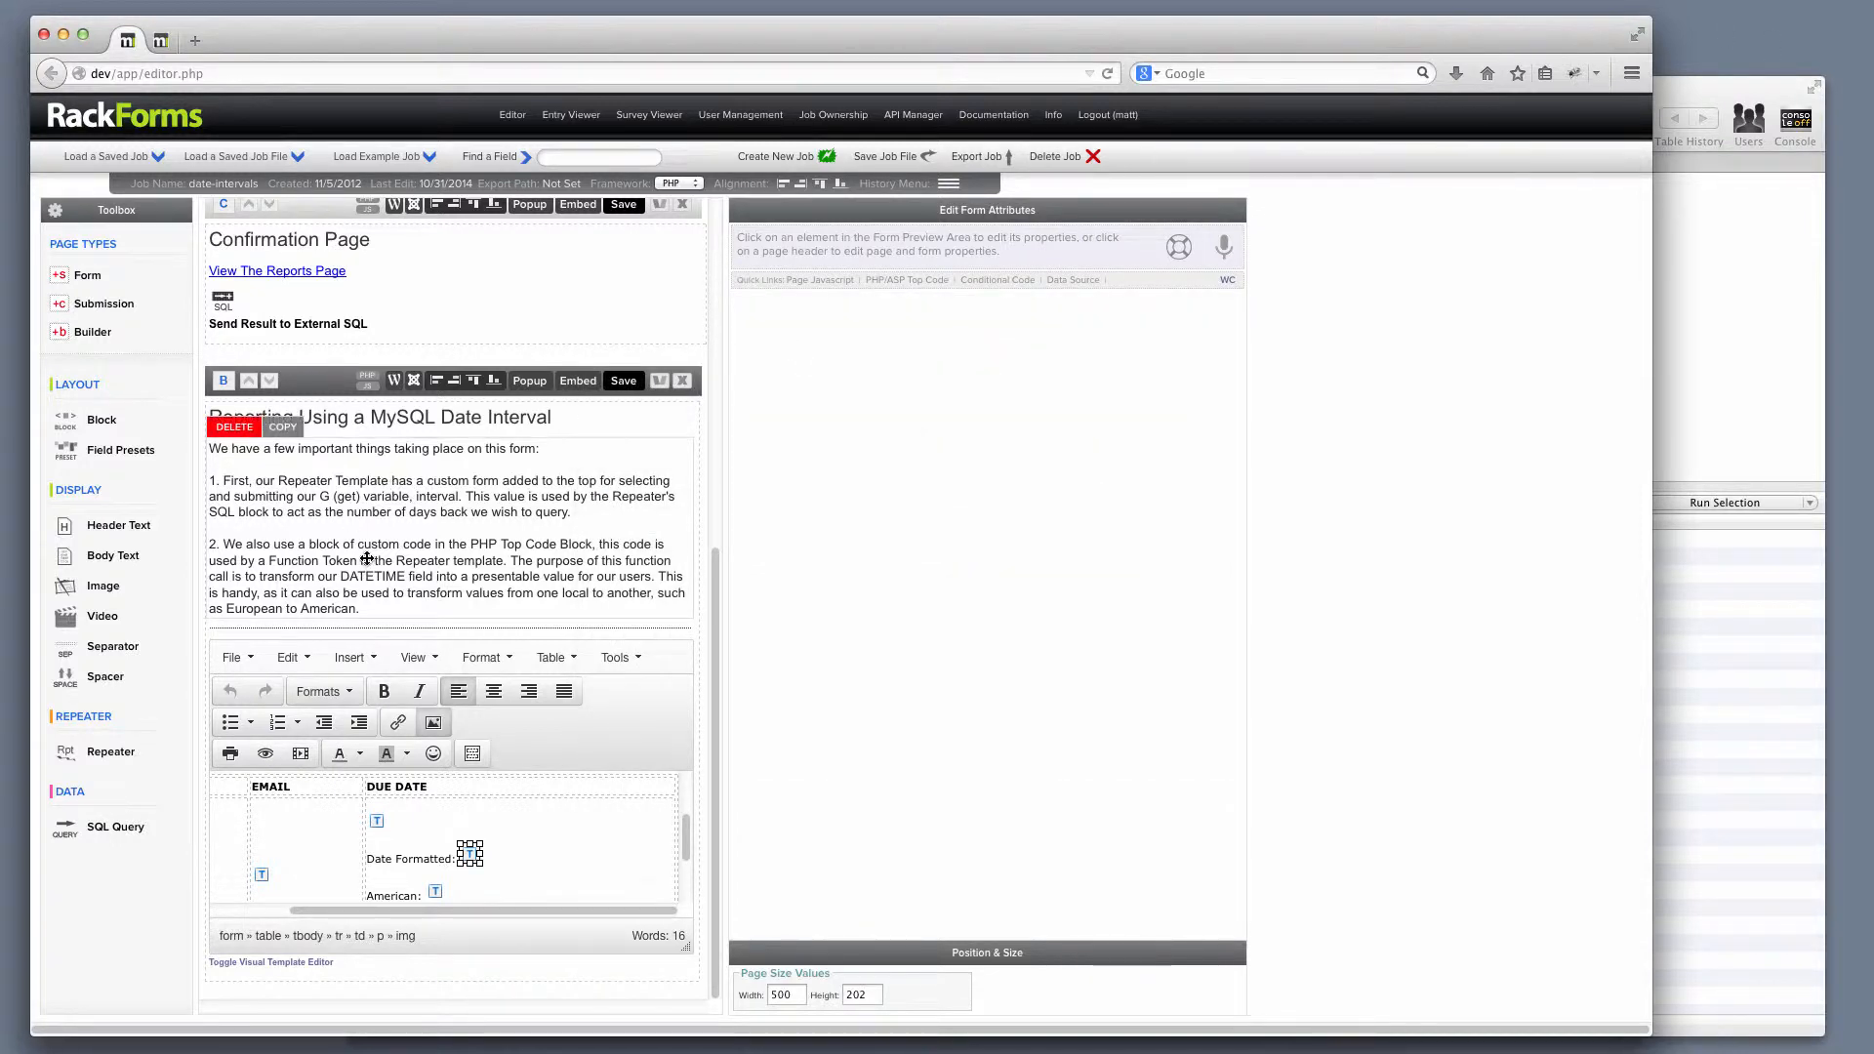
Step: Save the builder page, show the report's records older than 20 days, and close the report
left_click(624, 382)
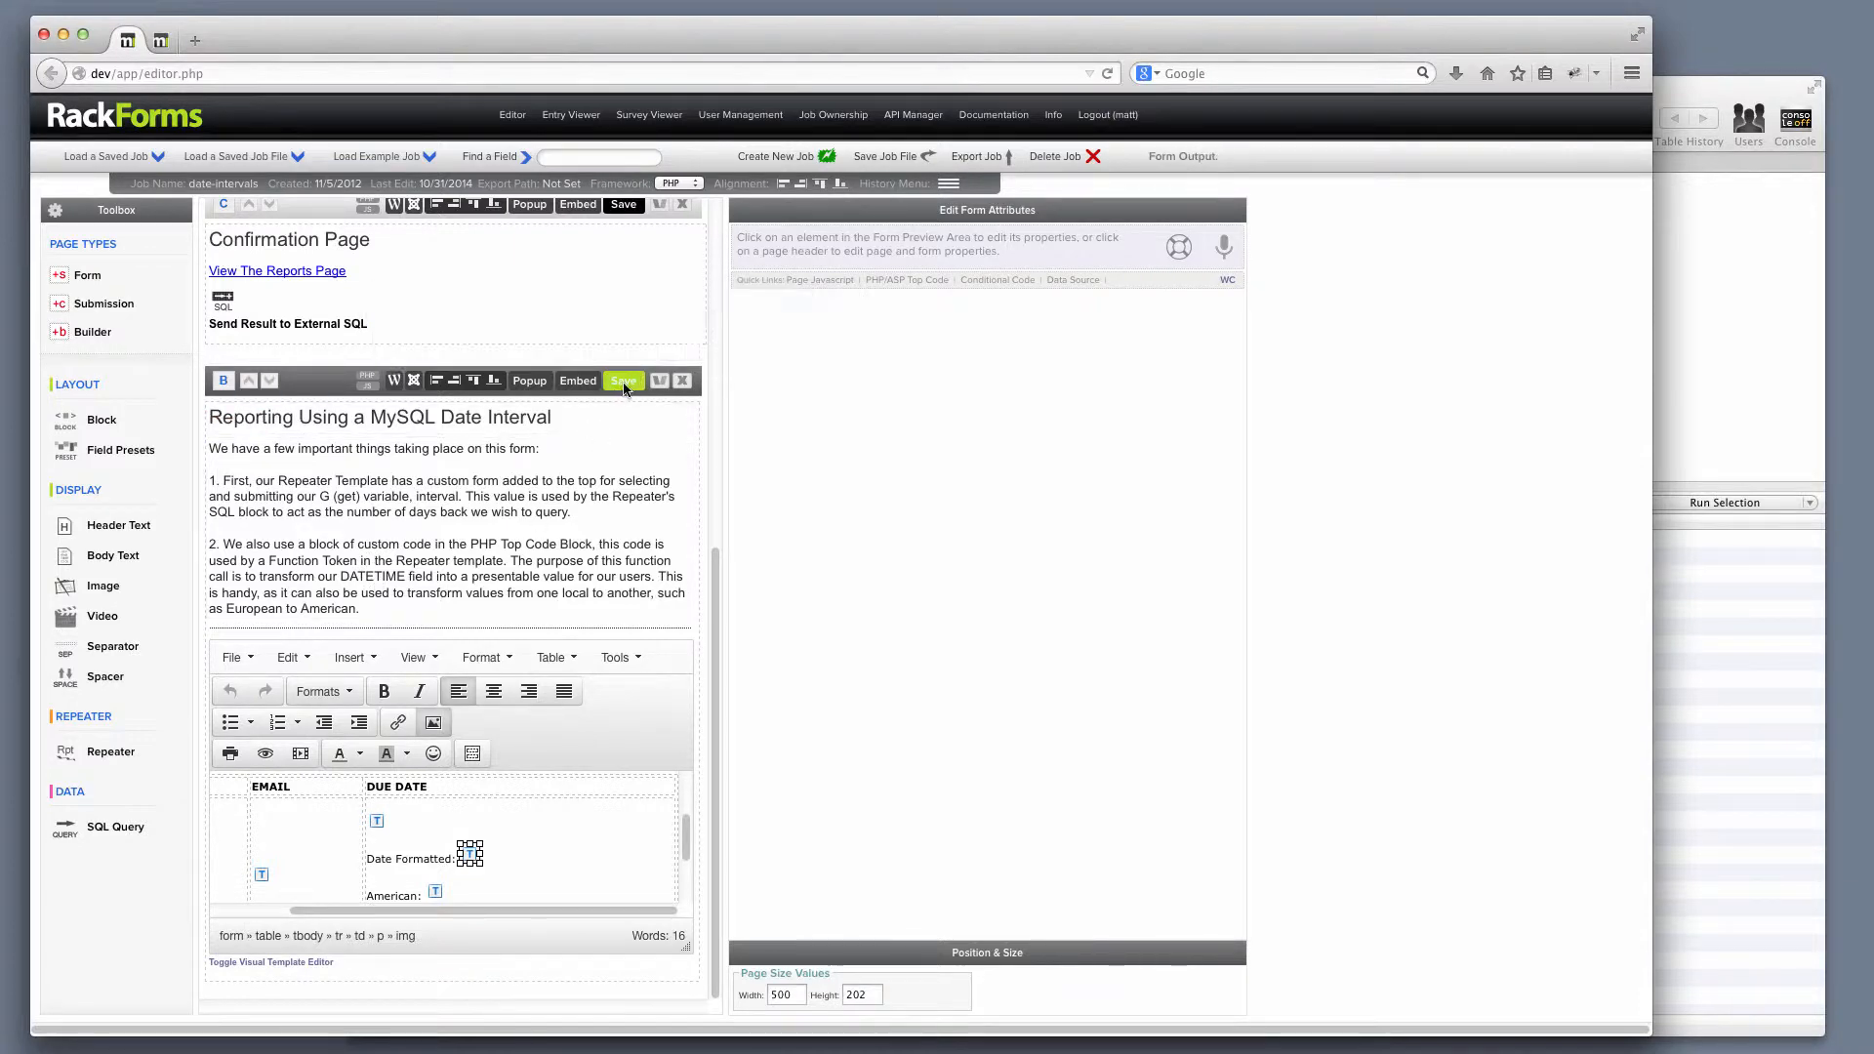
left_click(228, 357)
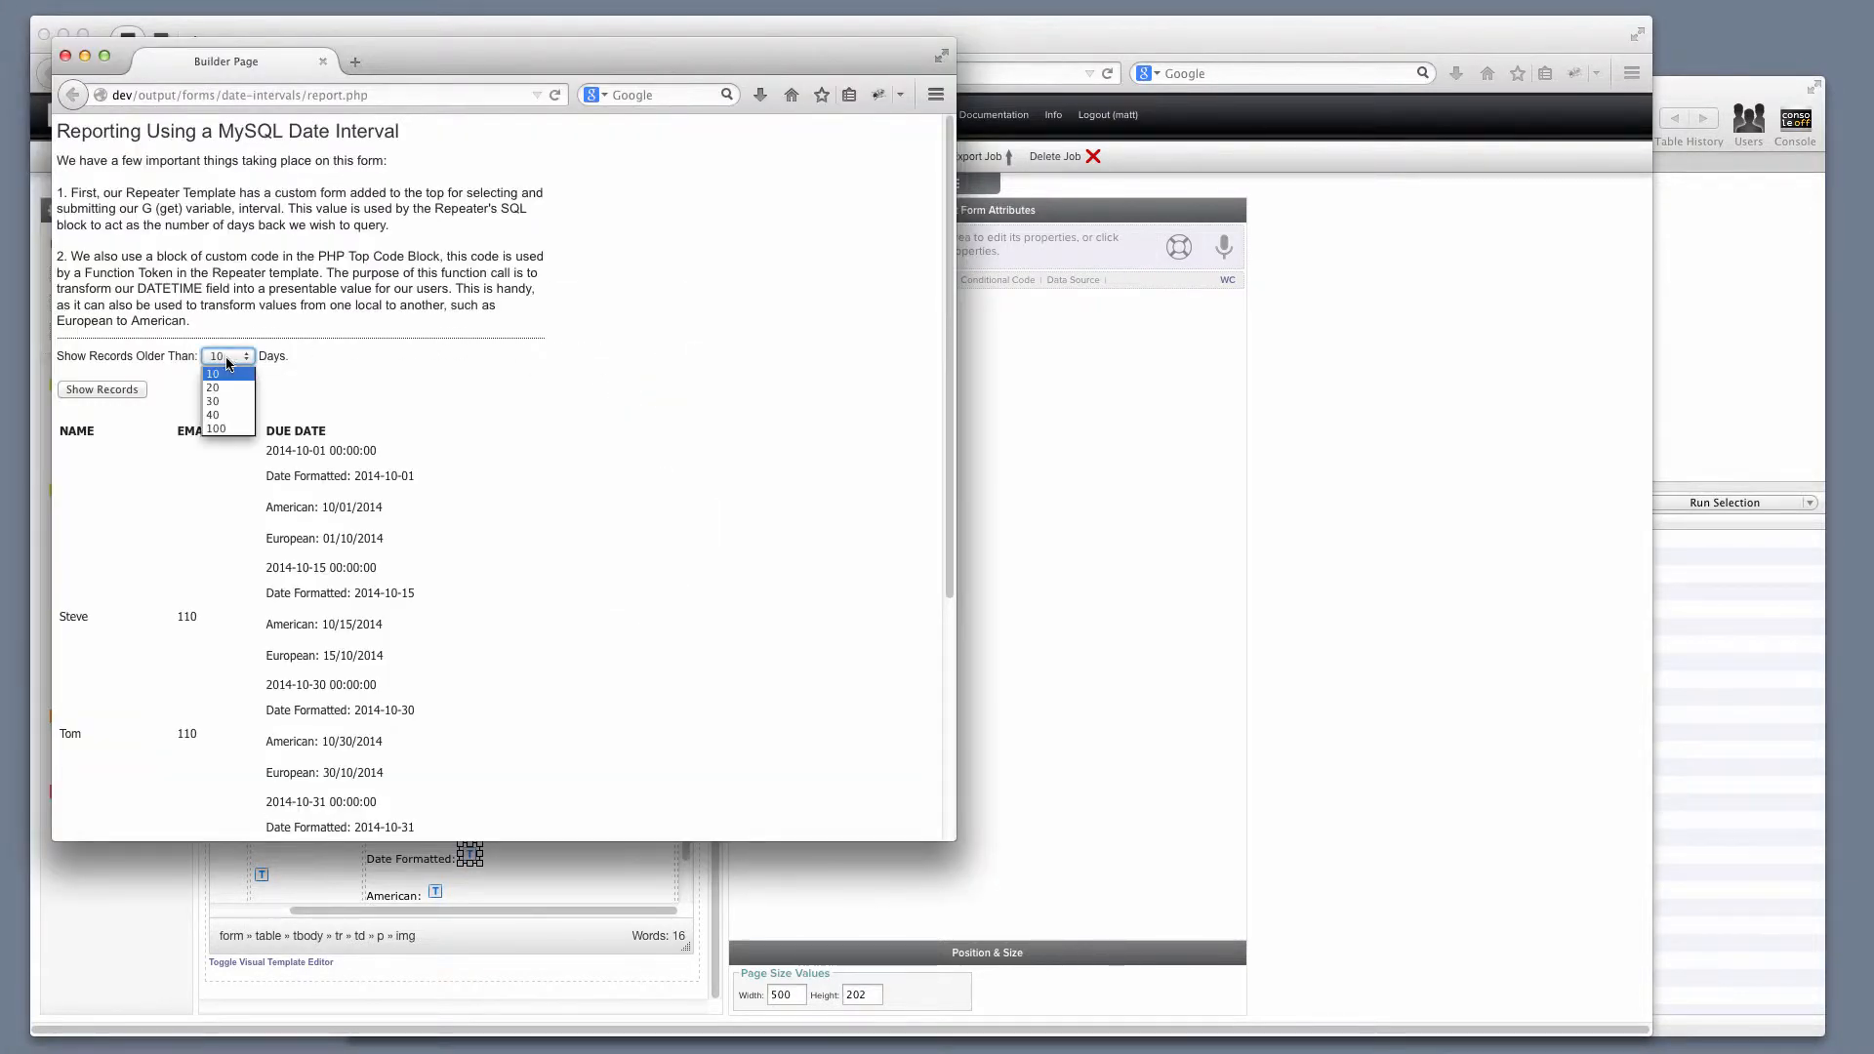
left_click(225, 387)
left_click(111, 388)
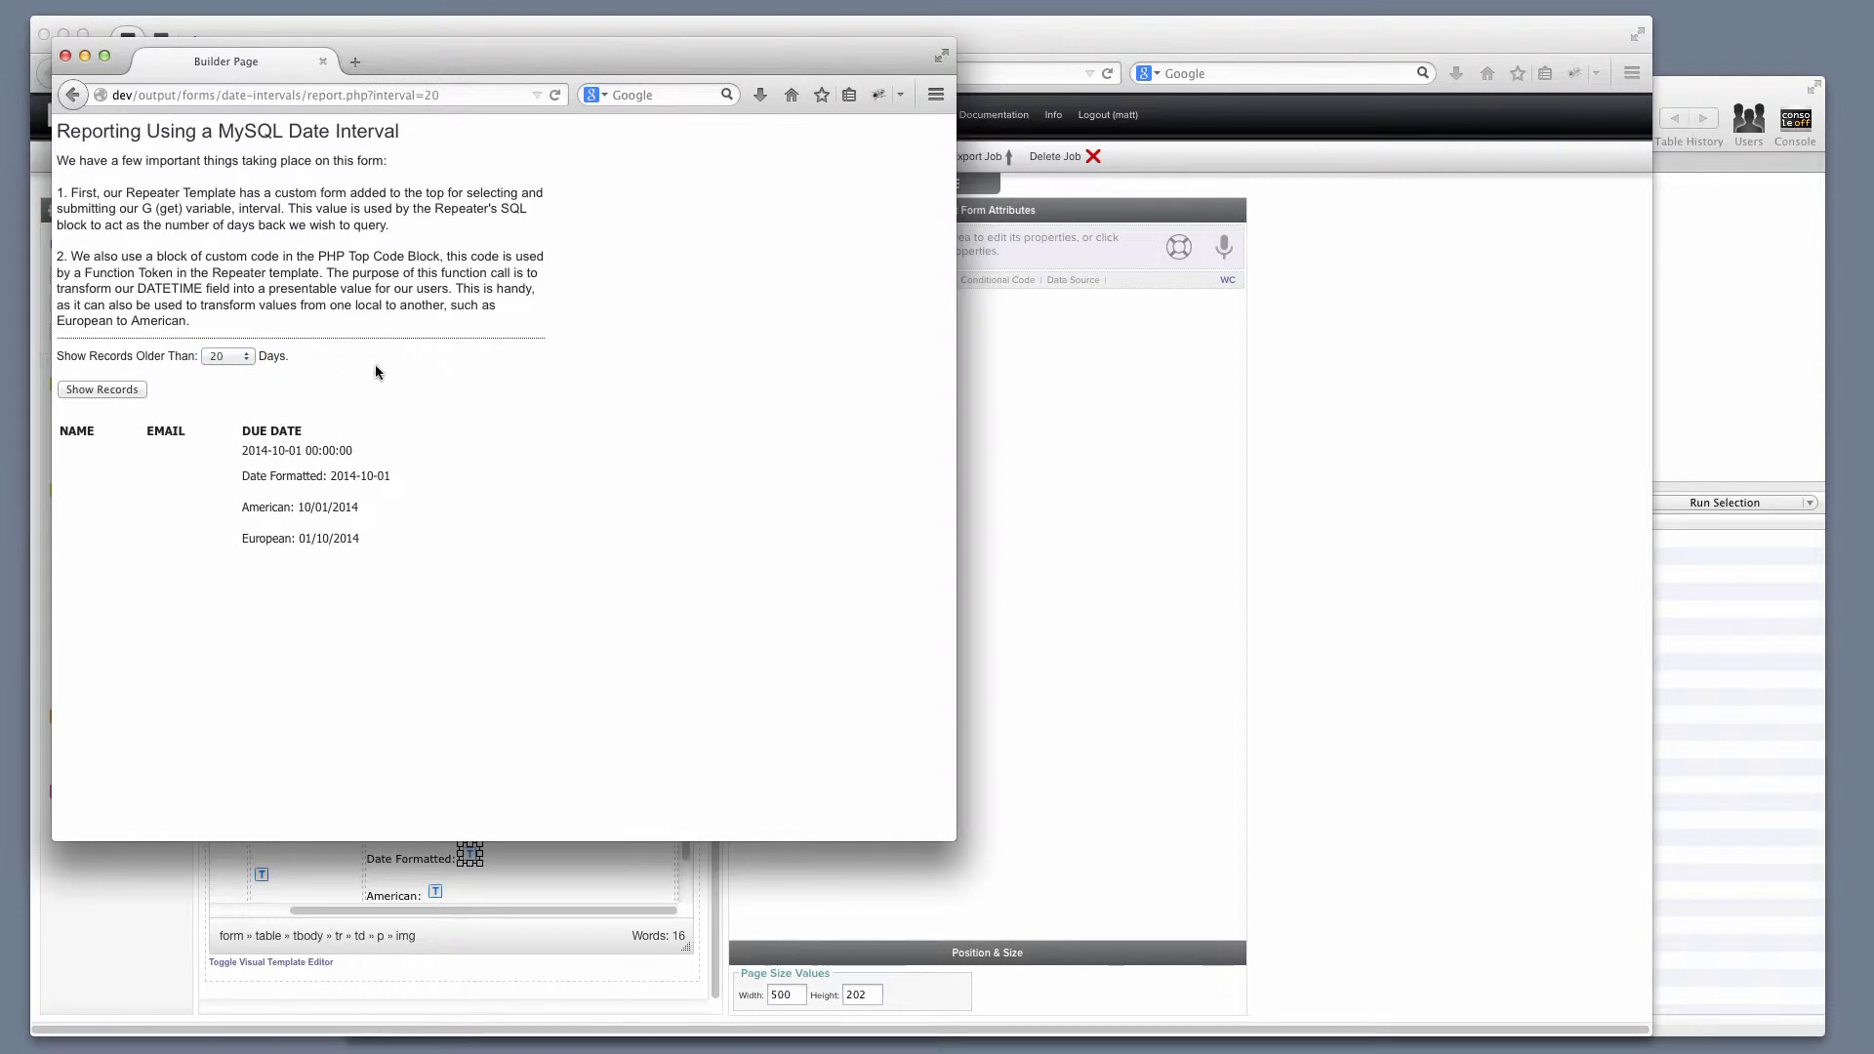
left_click(229, 357)
left_click(231, 374)
left_click(66, 55)
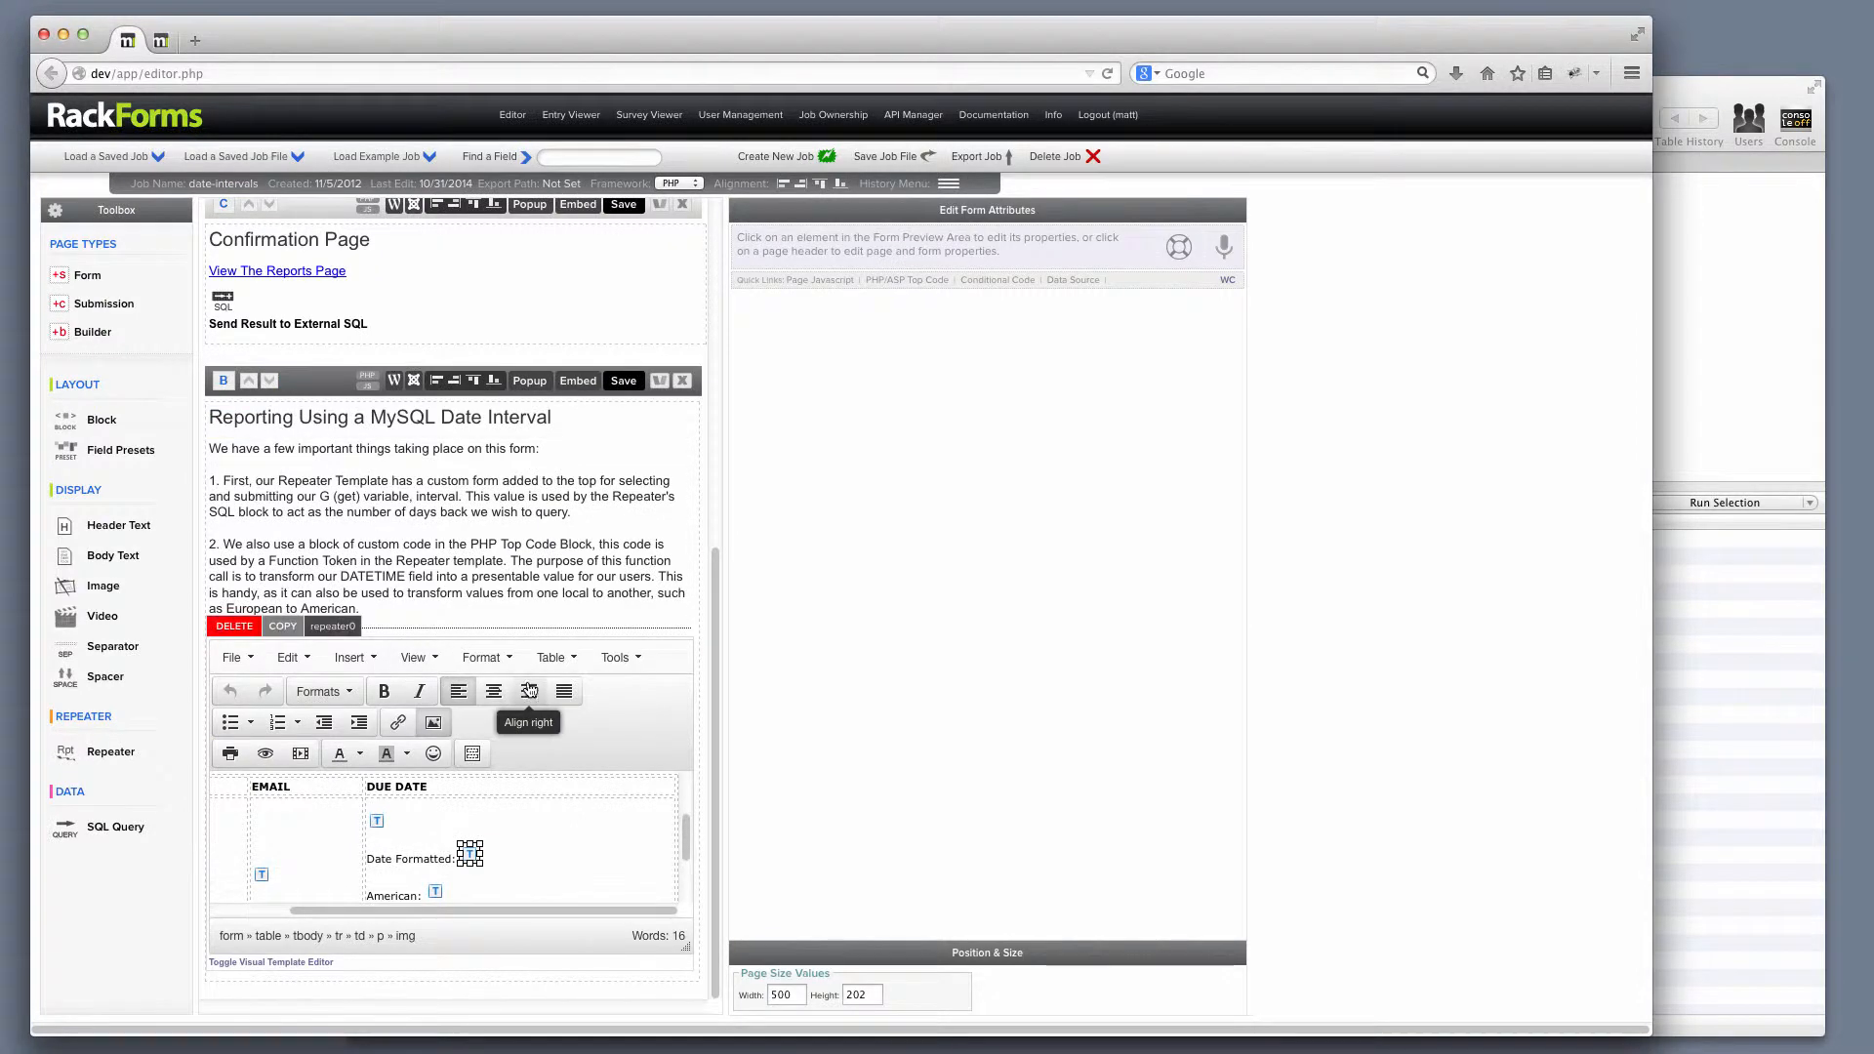
Step: Open the repeater template's source code and examine the PHP block and the filter_input line that reads 'interval'
left_click(613, 673)
left_click(613, 668)
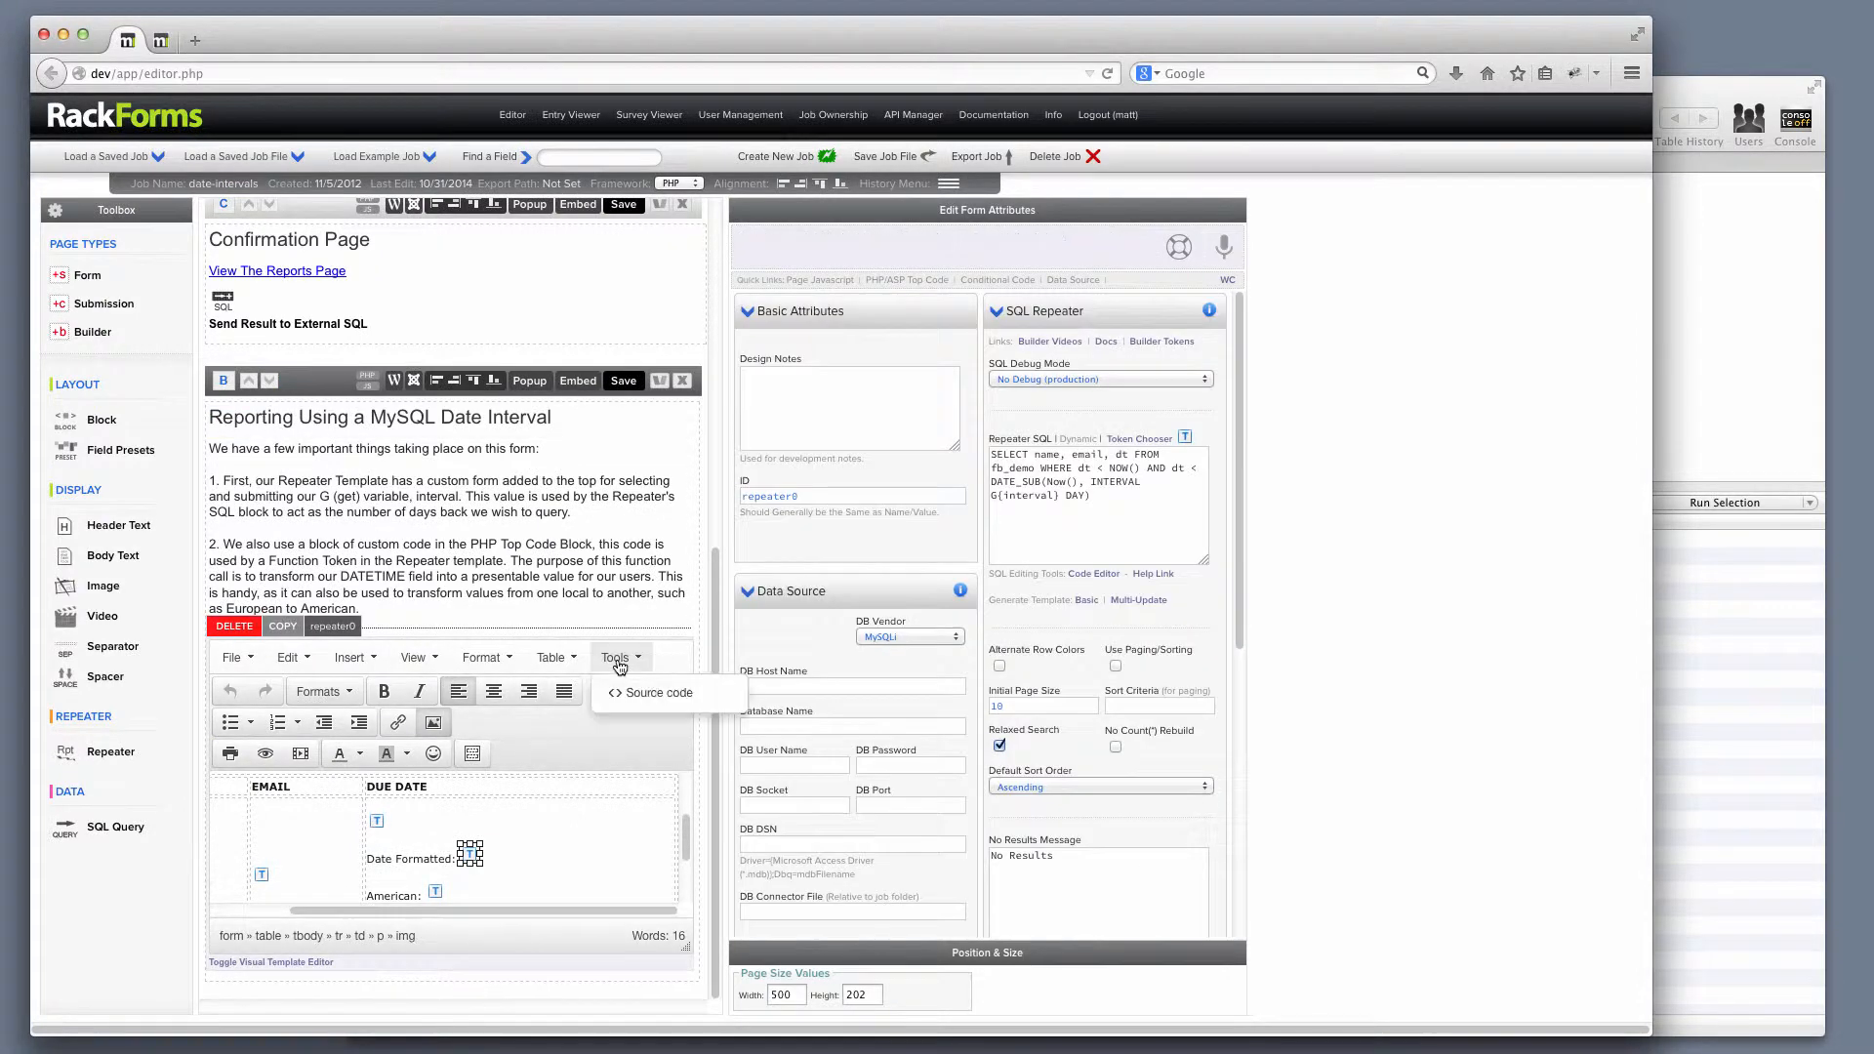
left_click(670, 691)
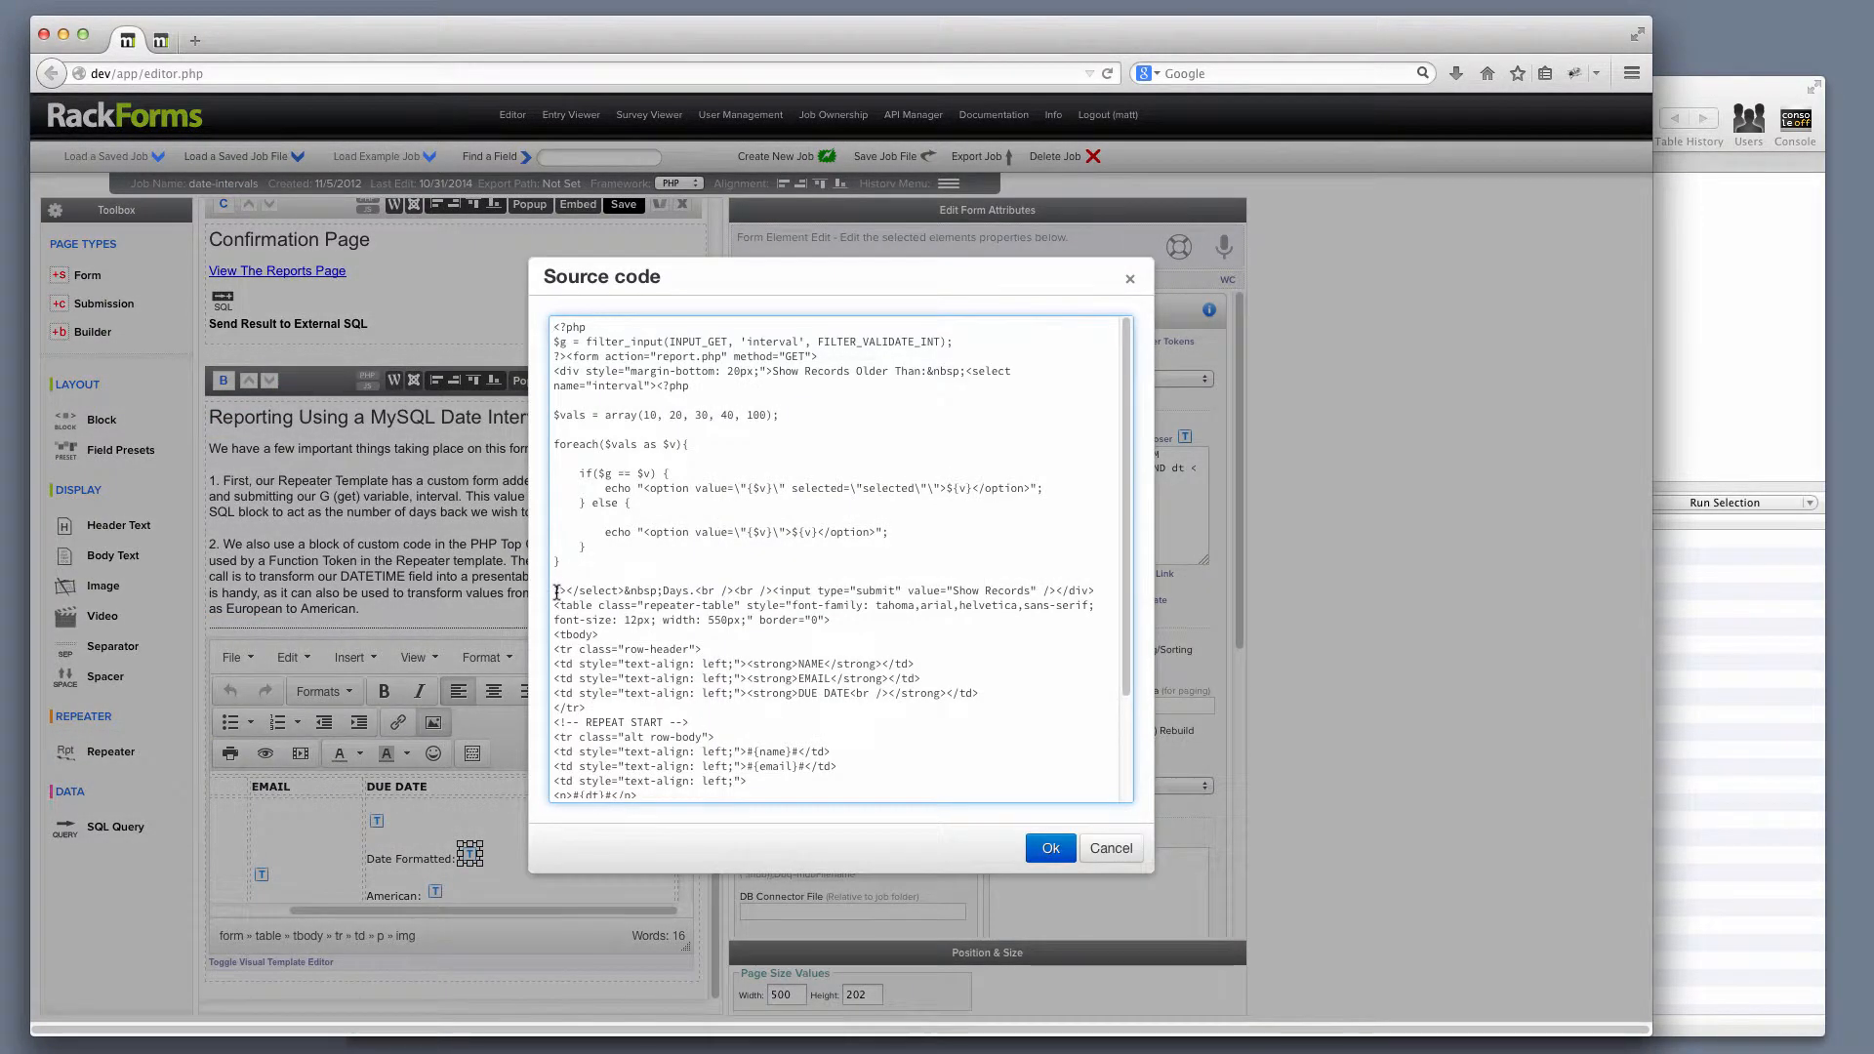
left_click_drag(563, 592, 506, 330)
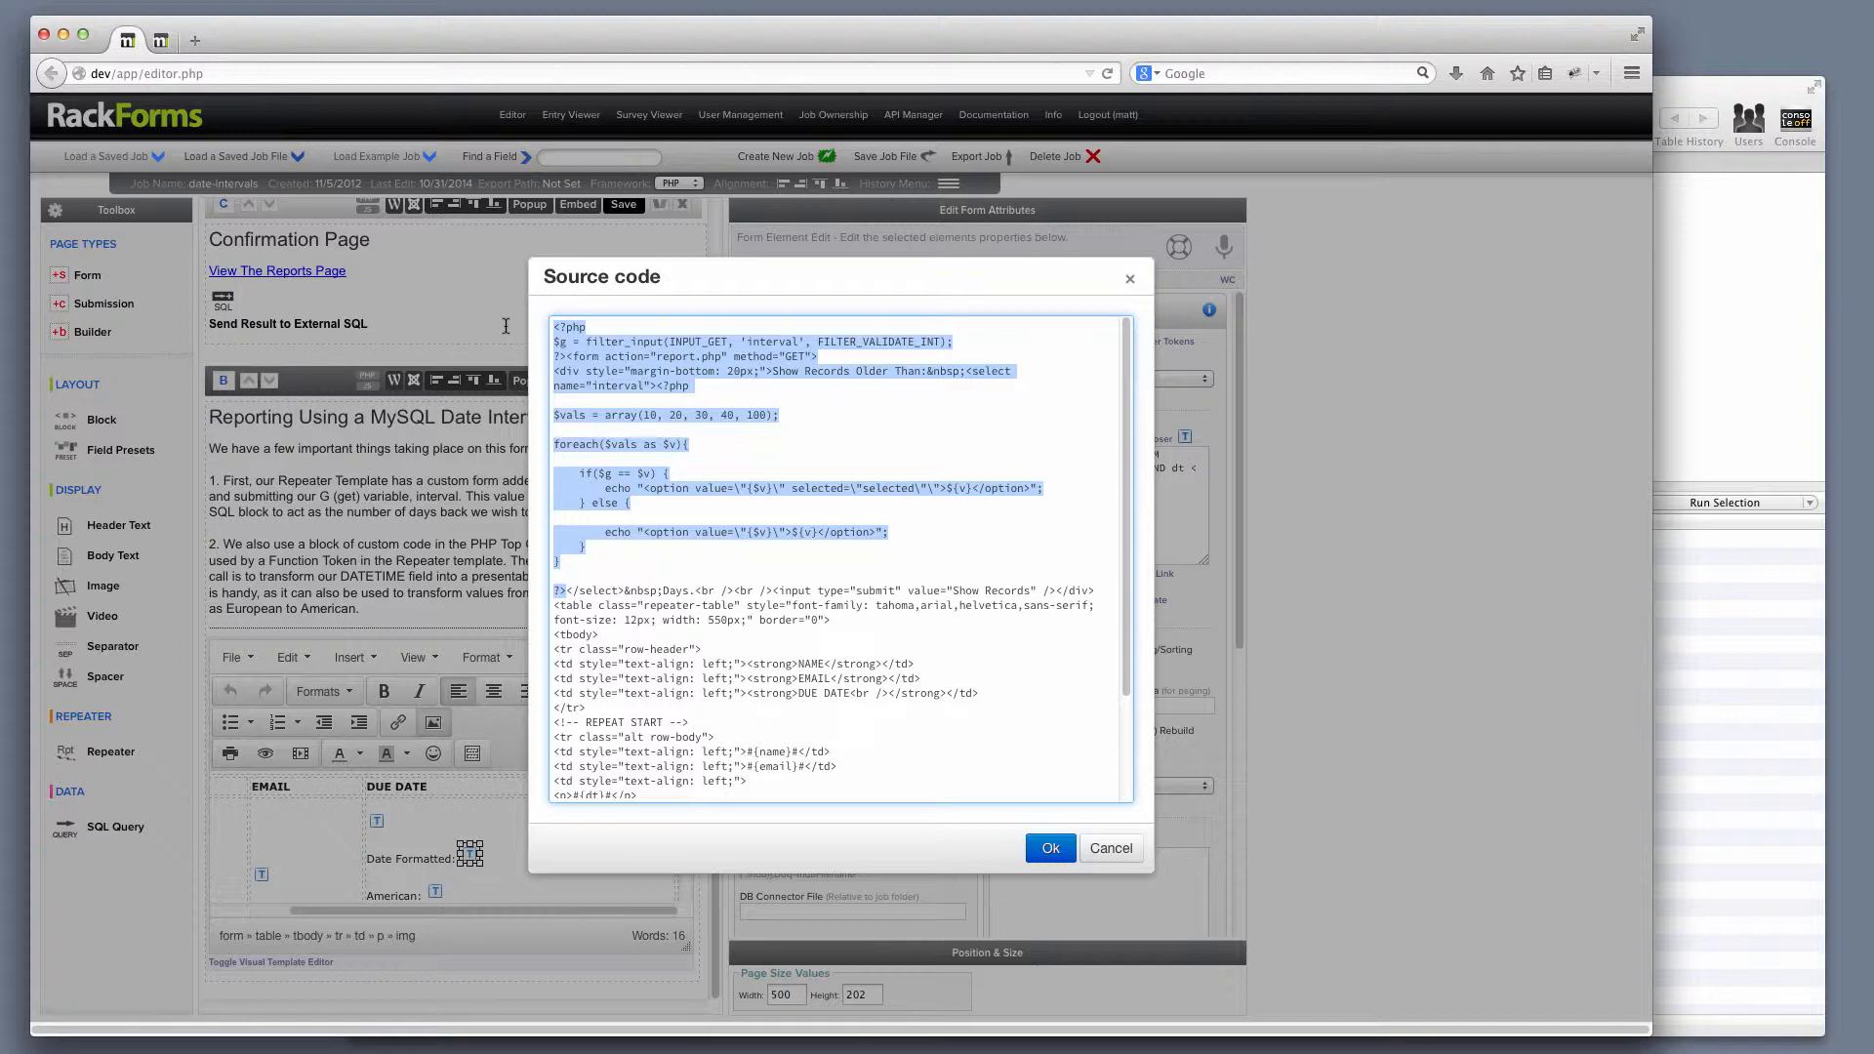
left_click(683, 347)
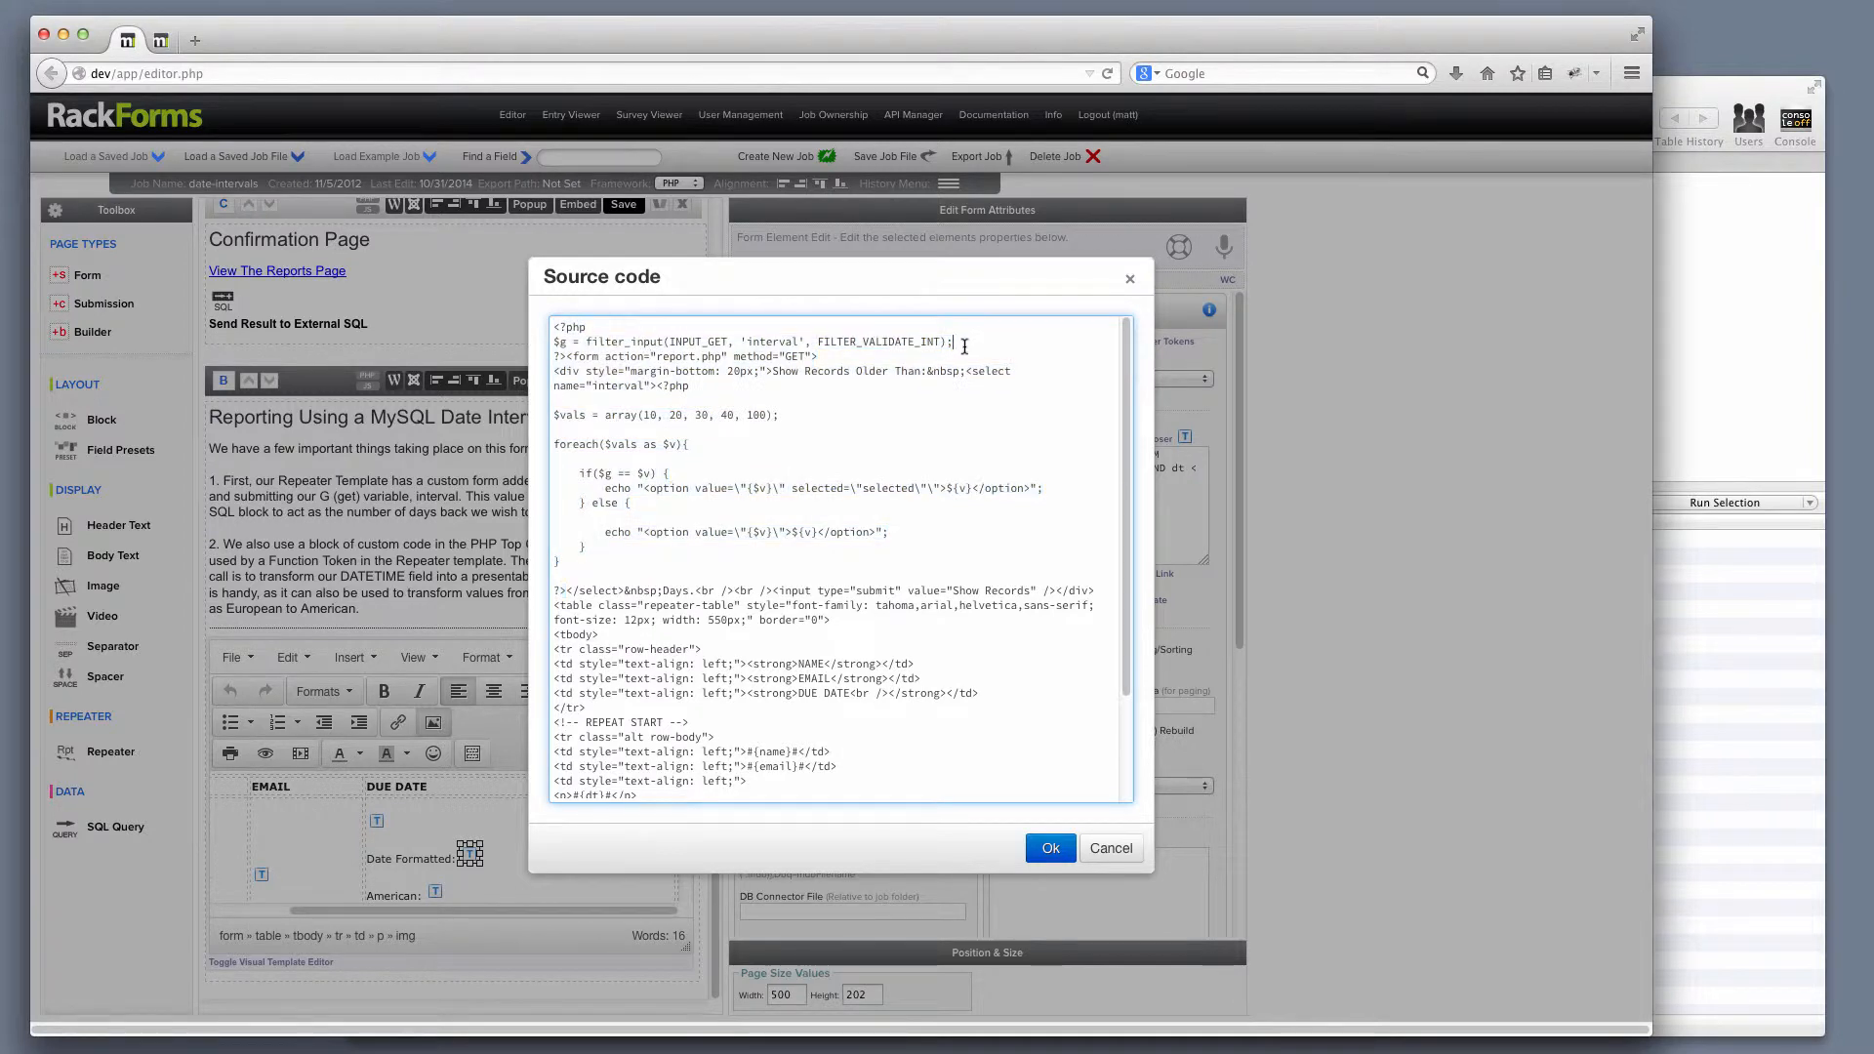
left_click_drag(558, 354, 549, 349)
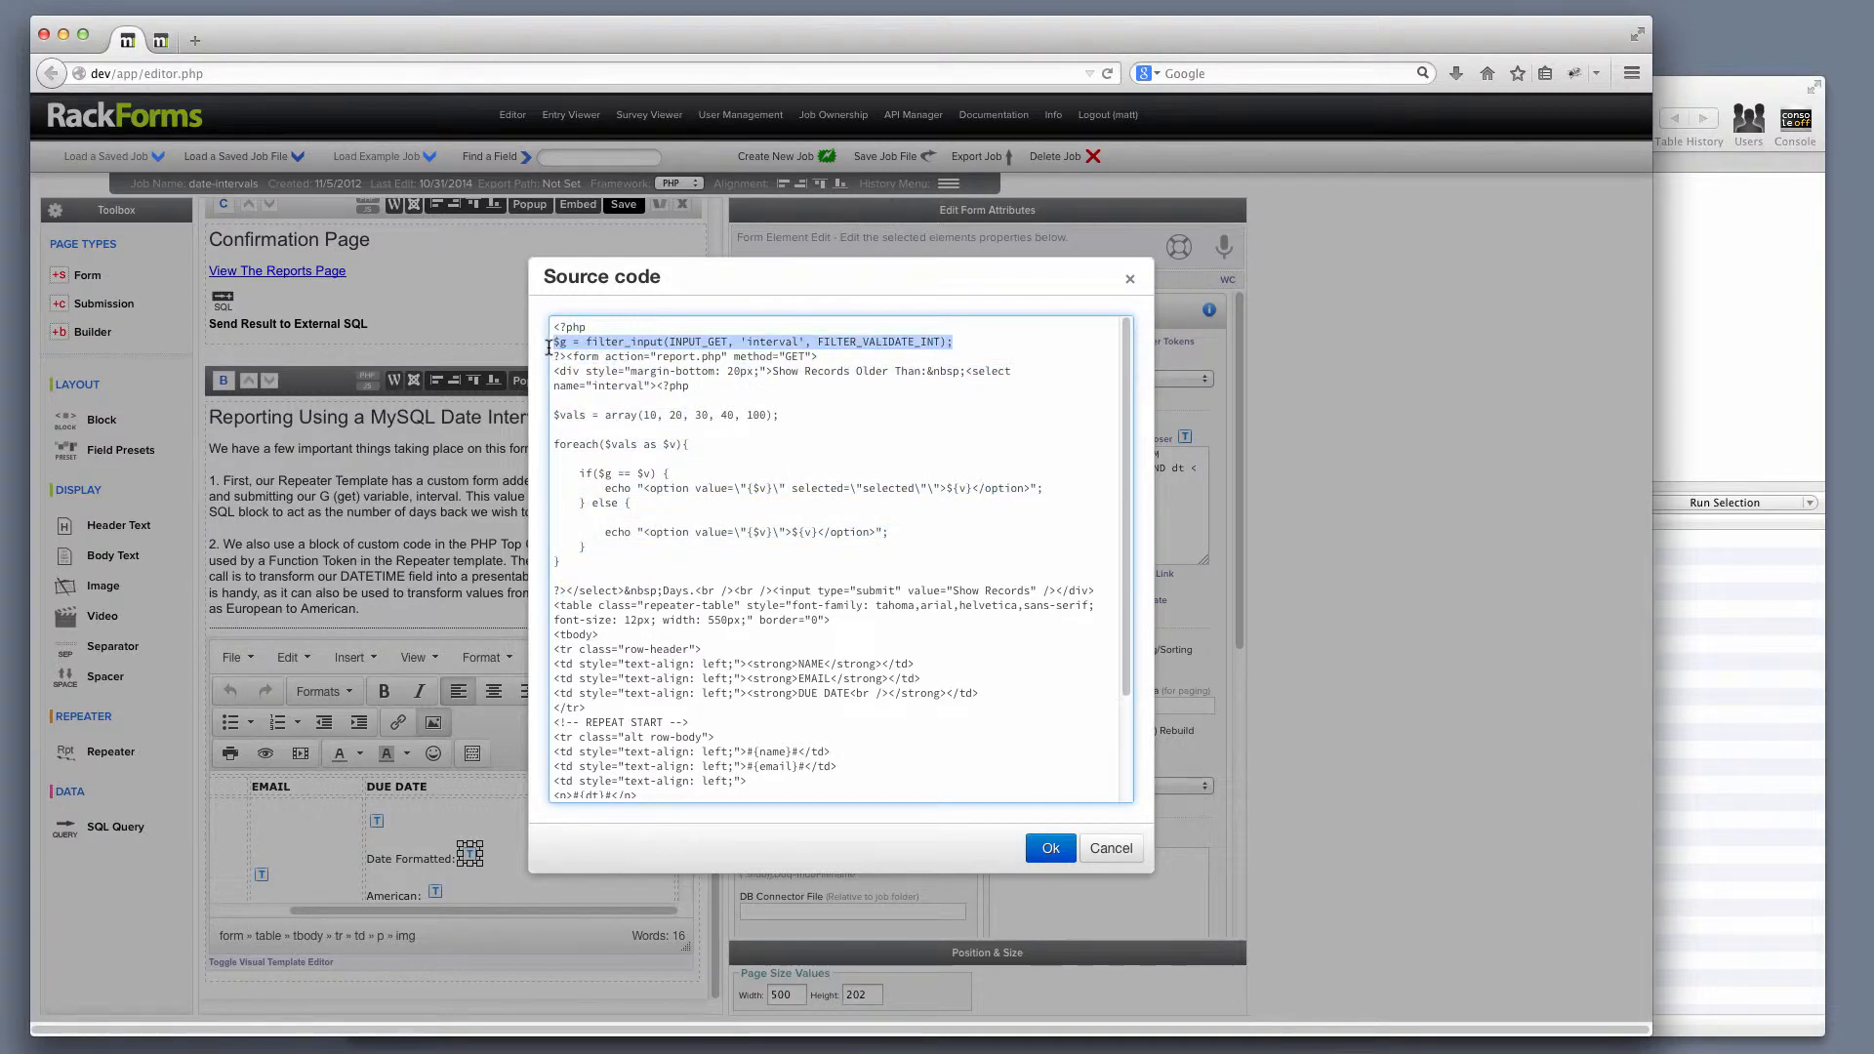
left_click(564, 346)
left_click_drag(566, 344, 936, 342)
double_click(771, 342)
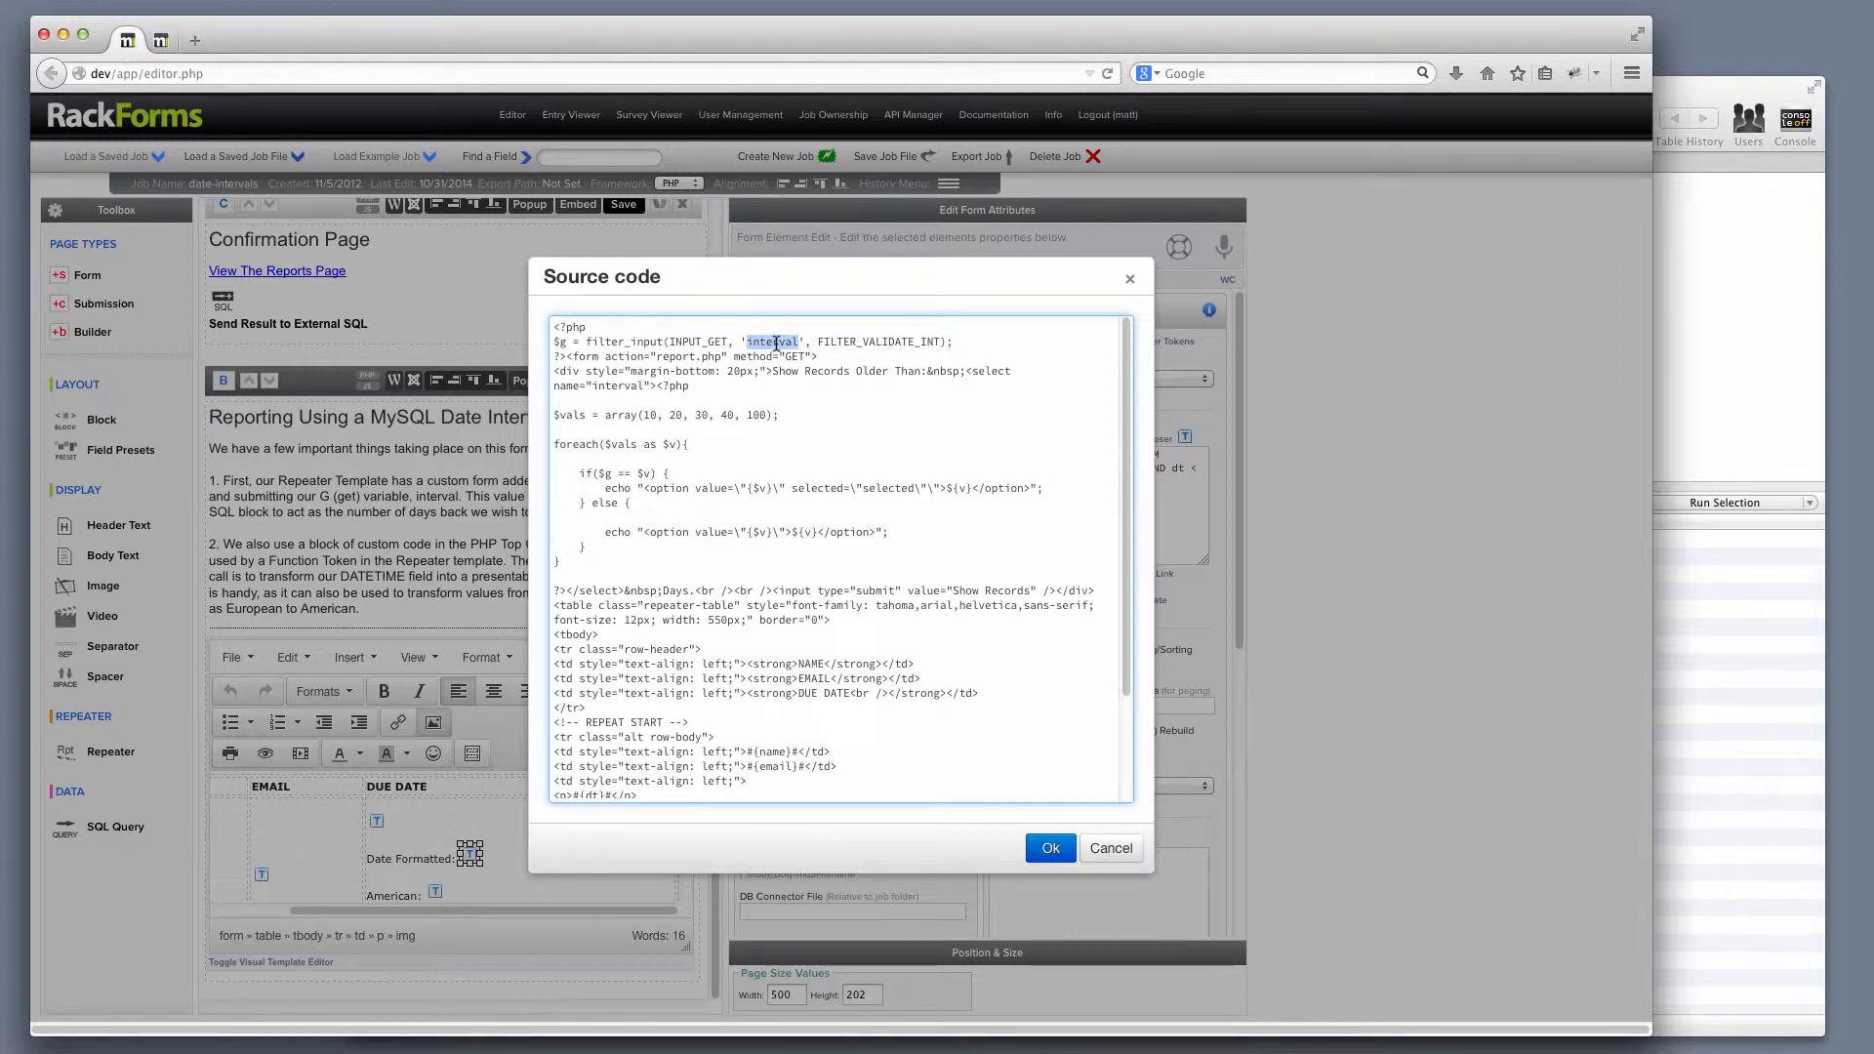
Step: Examine the $vals array and the foreach loop that builds the interval options, and accept the source code dialog
left_click_drag(781, 415, 518, 415)
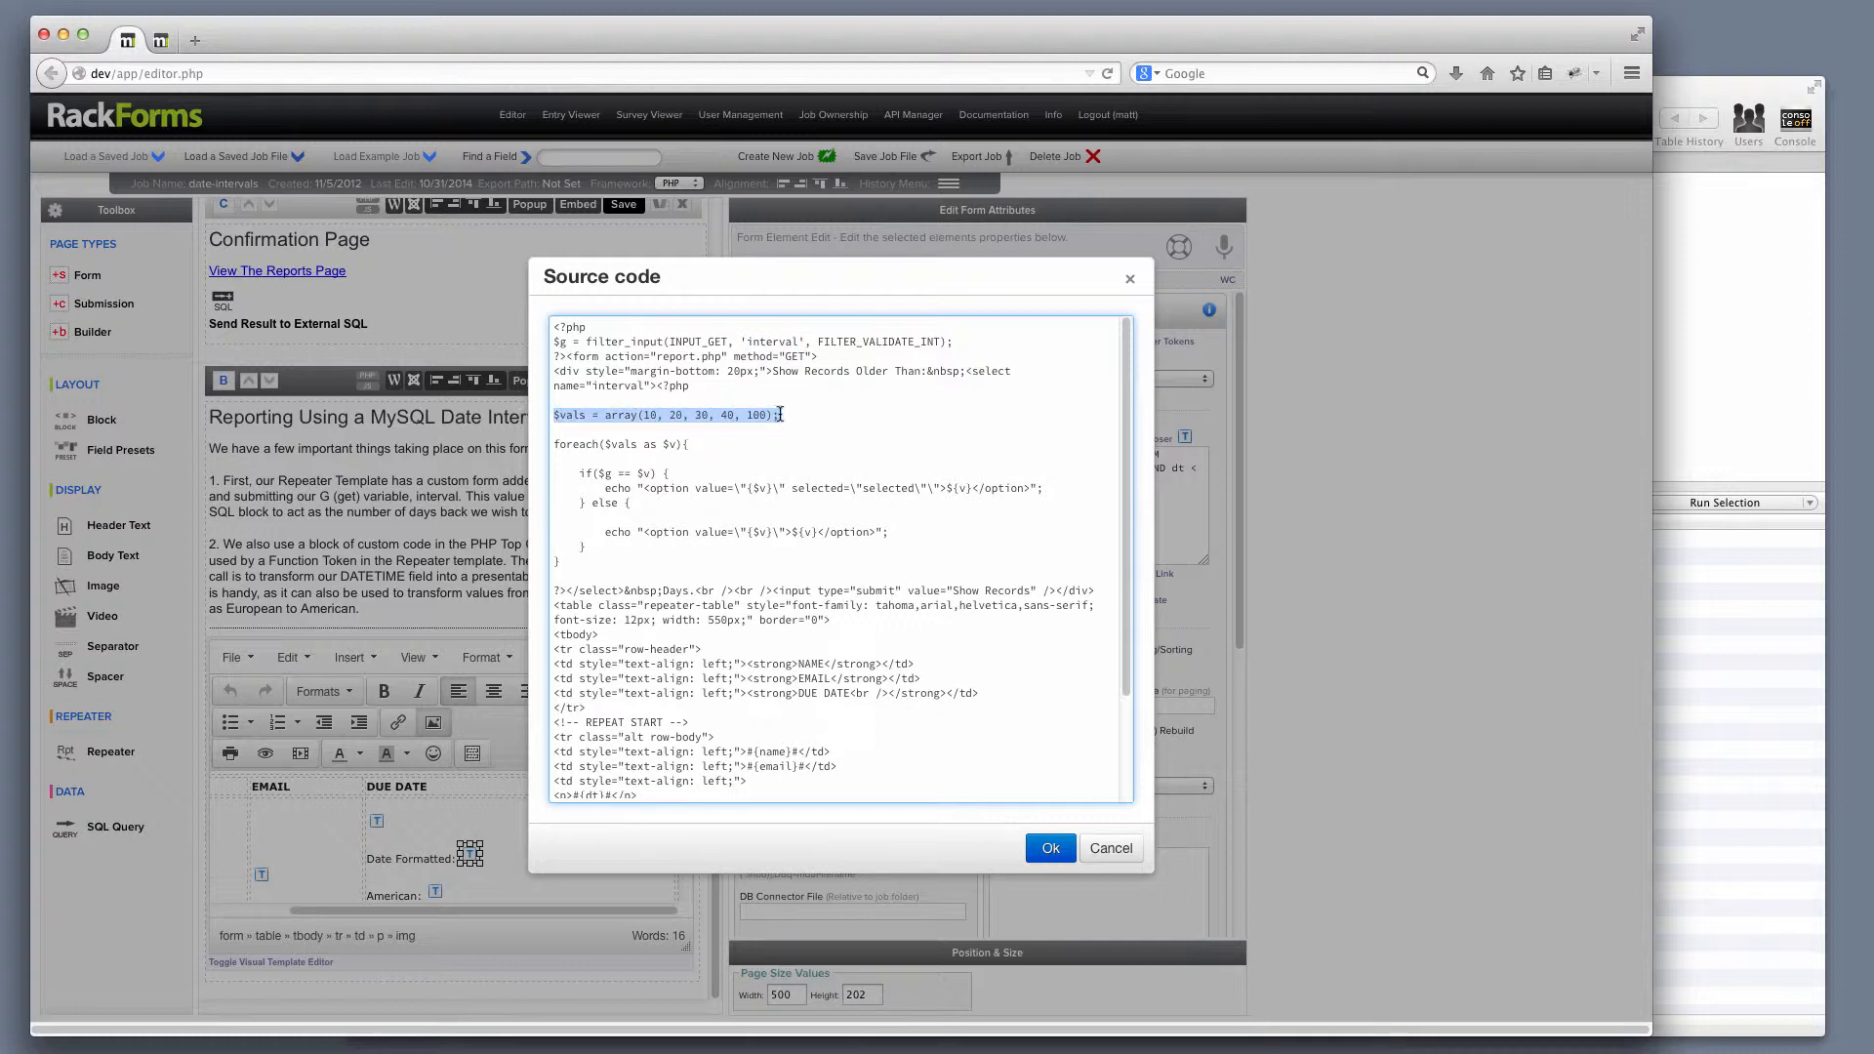
left_click(700, 472)
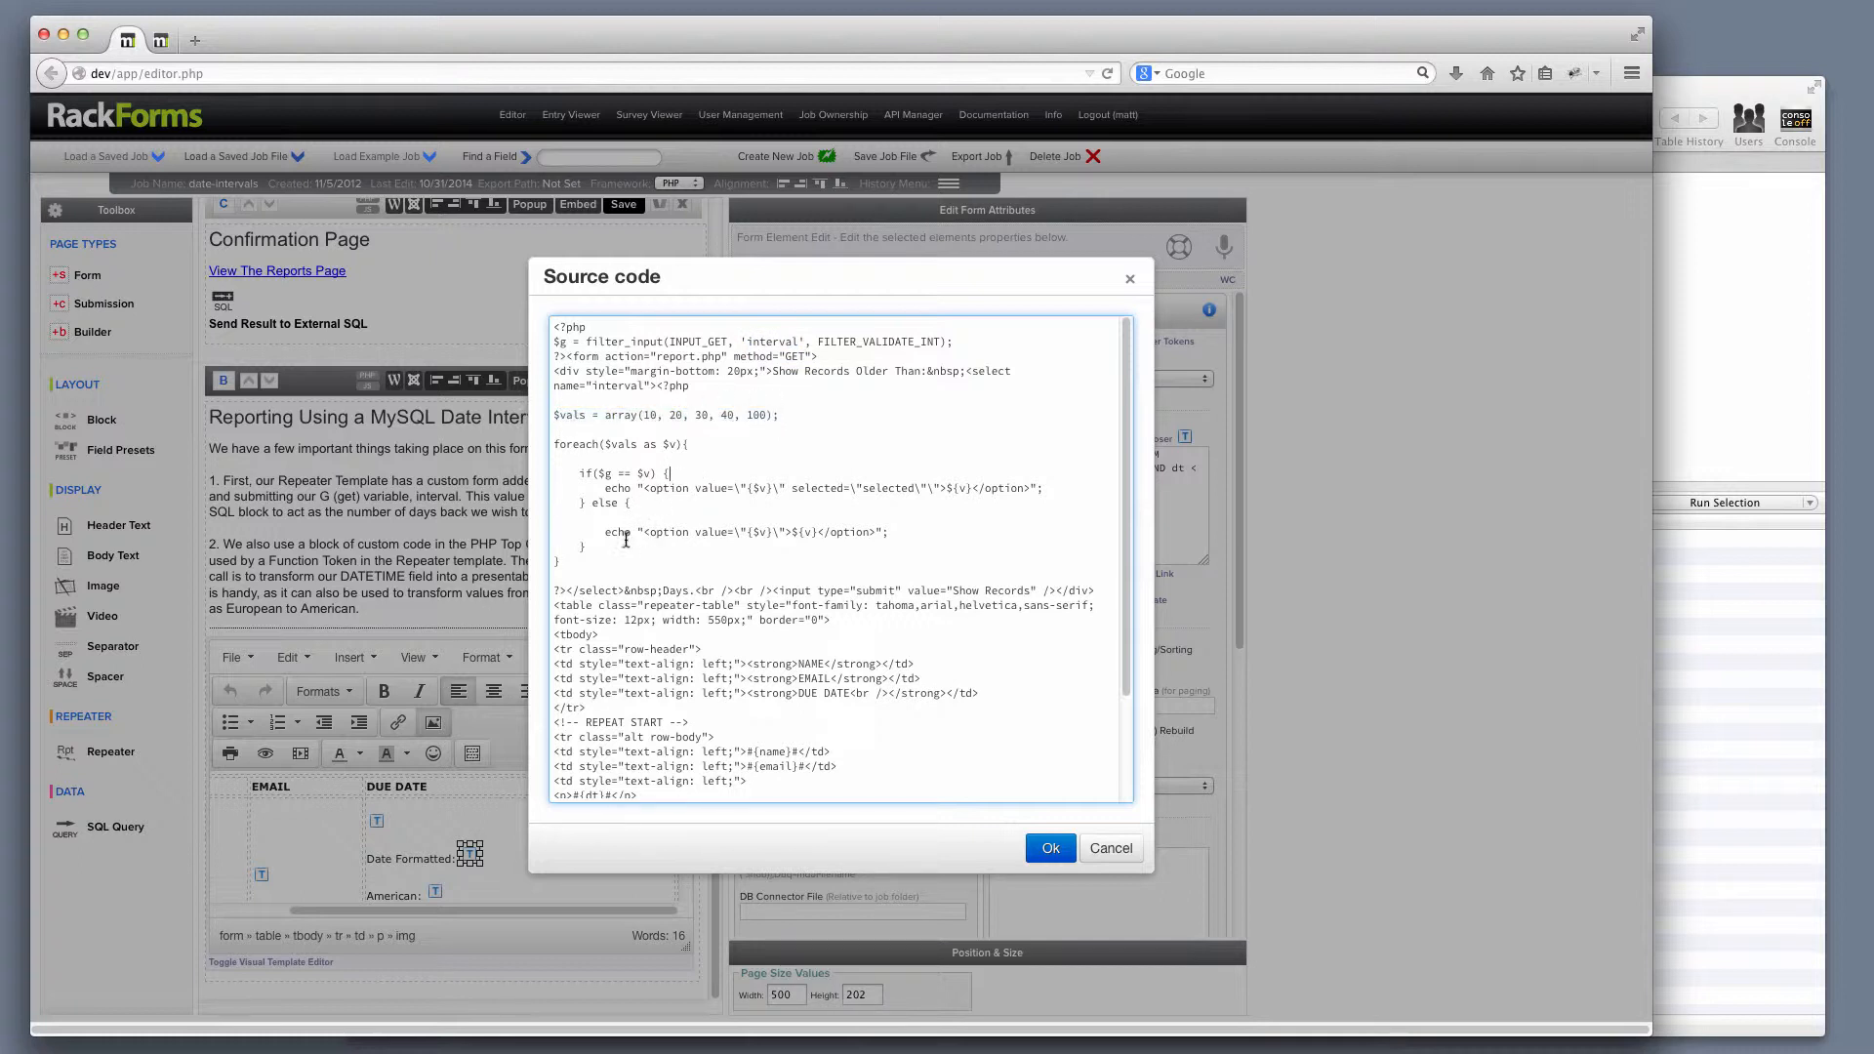
left_click_drag(574, 563, 519, 444)
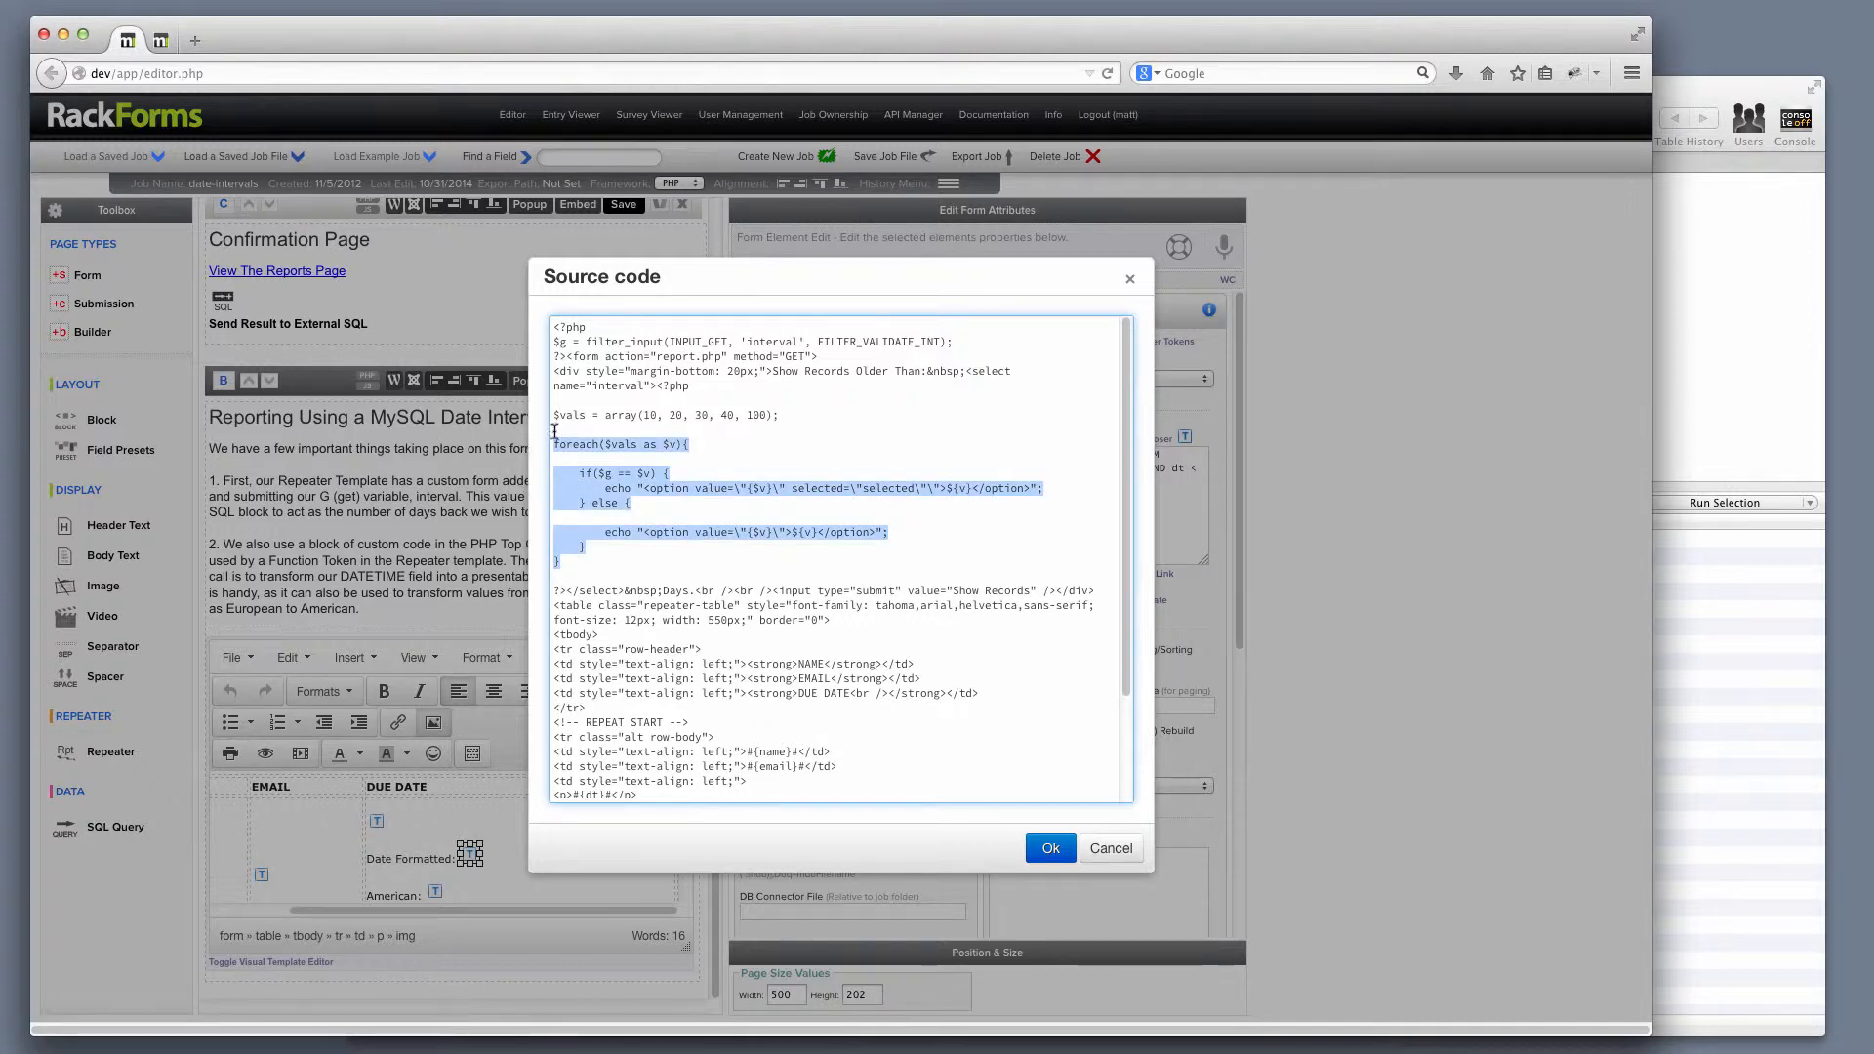
left_click(583, 385)
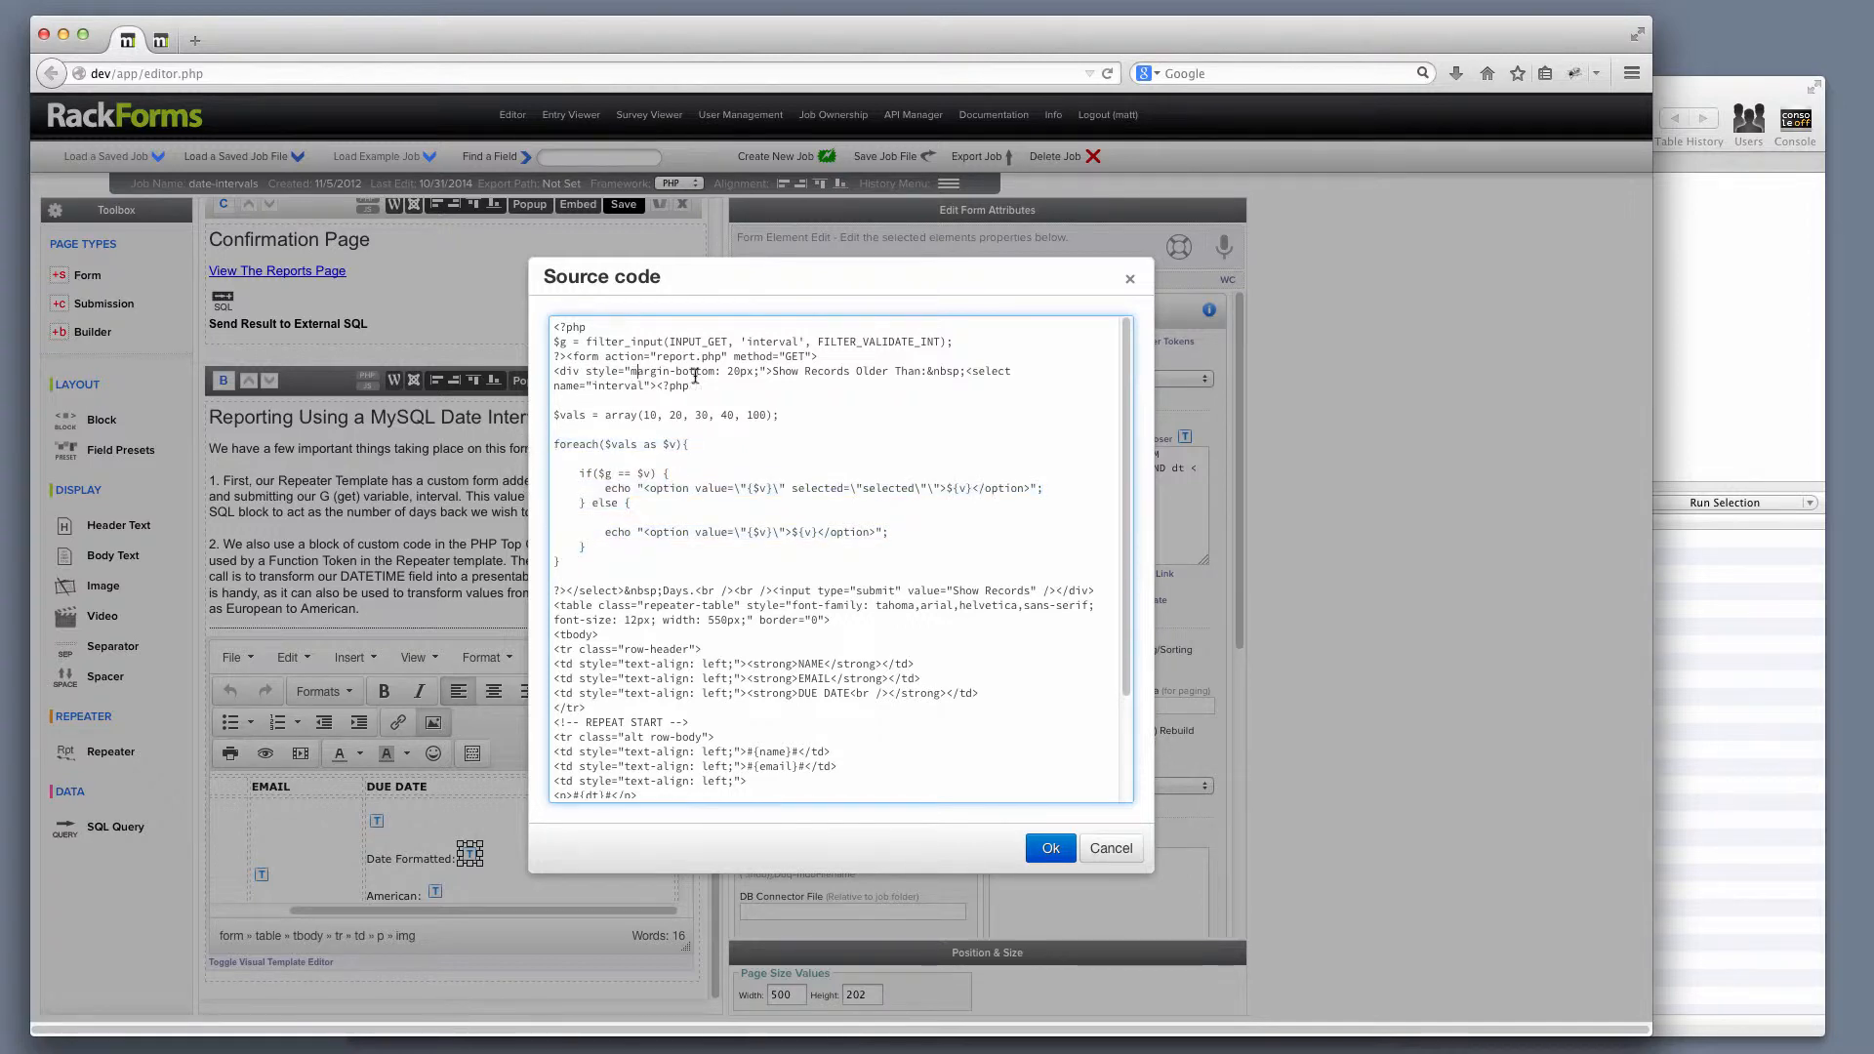
left_click(629, 373)
left_click(1055, 848)
Step: Save the builder page, show the report's records older than 20, 30 and 10 days in turn, and close the report
left_click(617, 383)
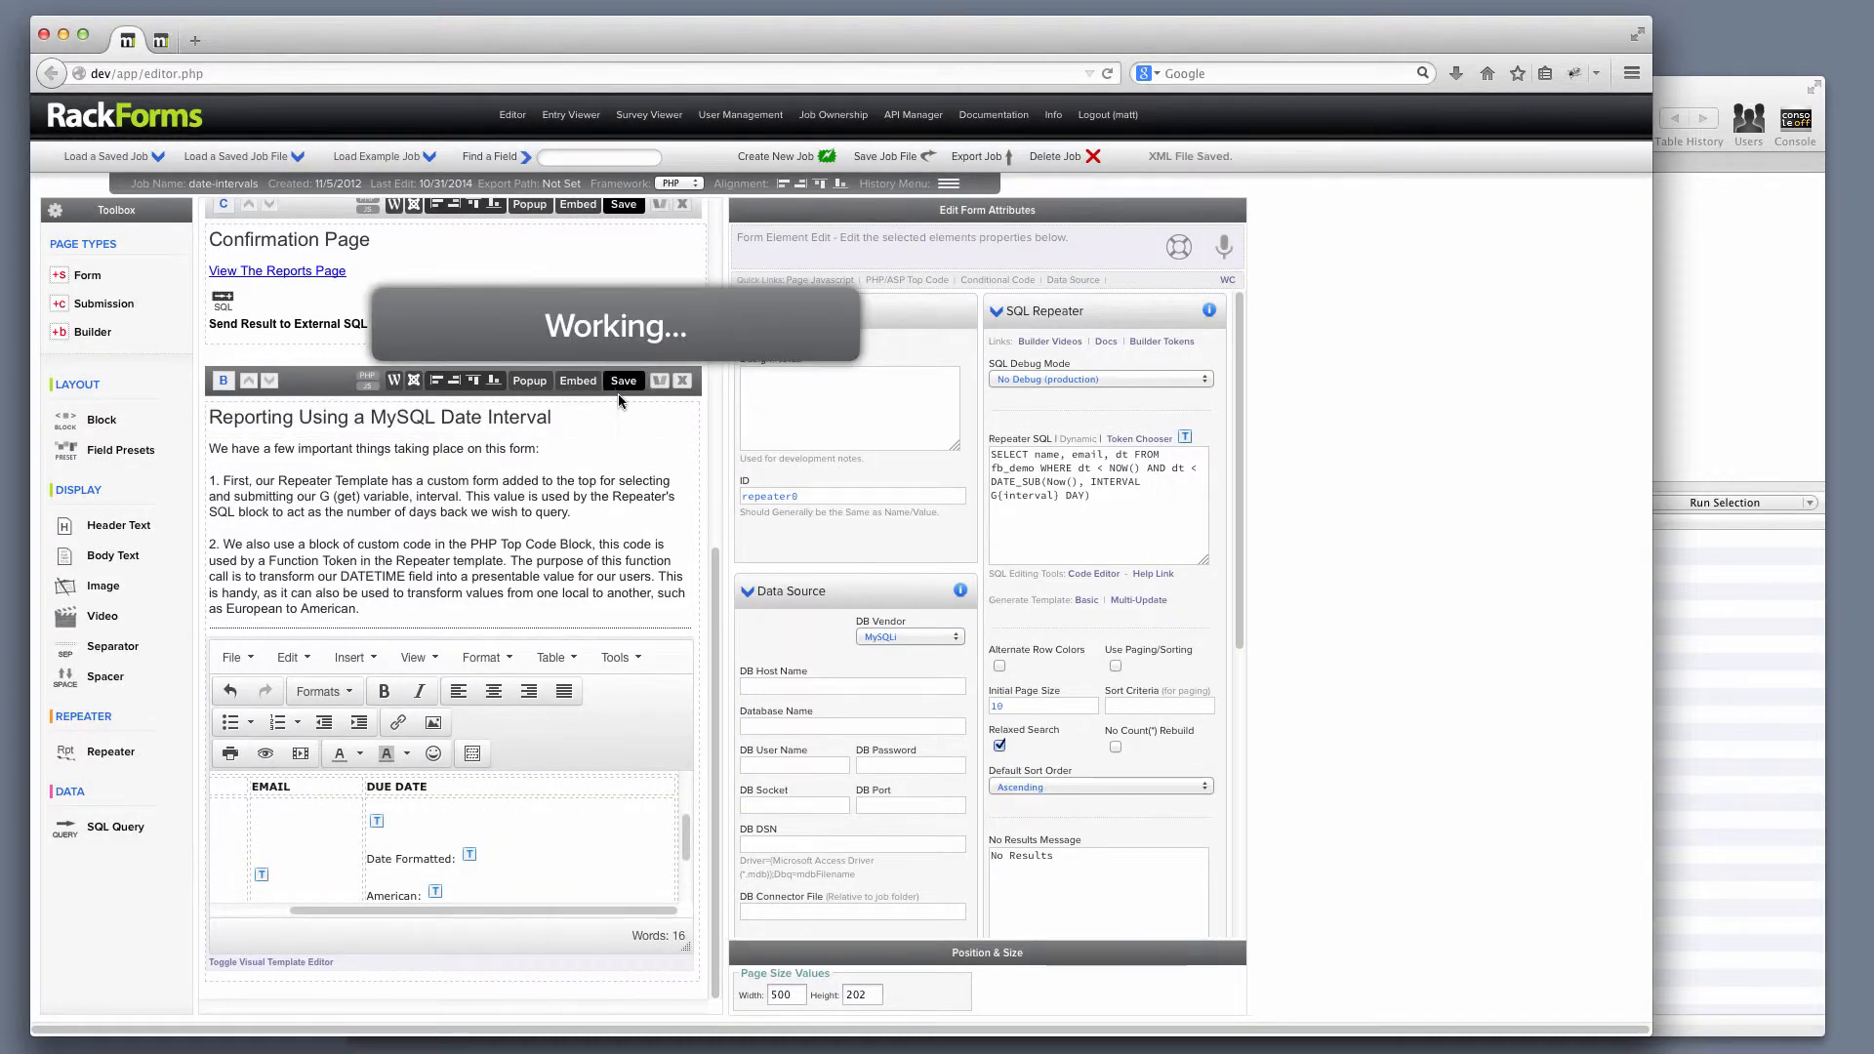
left_click(228, 356)
left_click(230, 388)
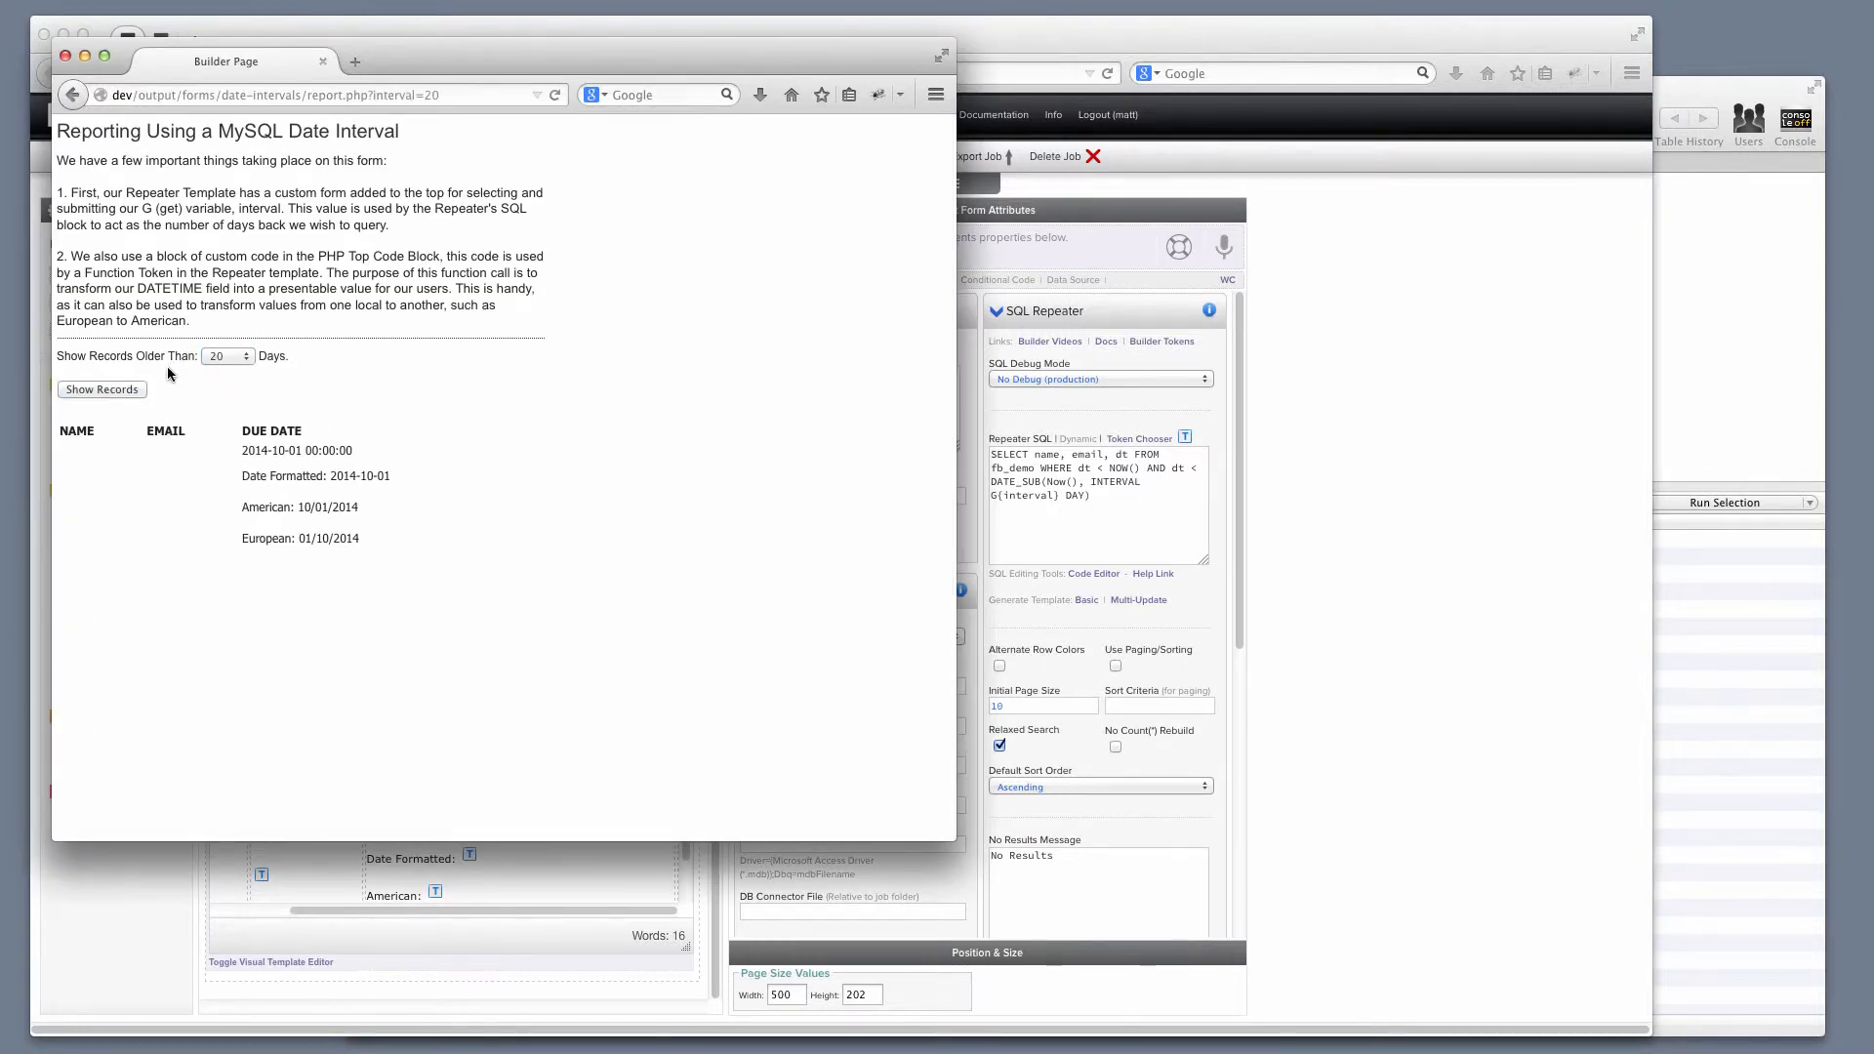
left_click(220, 355)
left_click(227, 400)
left_click(122, 389)
left_click(234, 356)
left_click(231, 375)
left_click(134, 392)
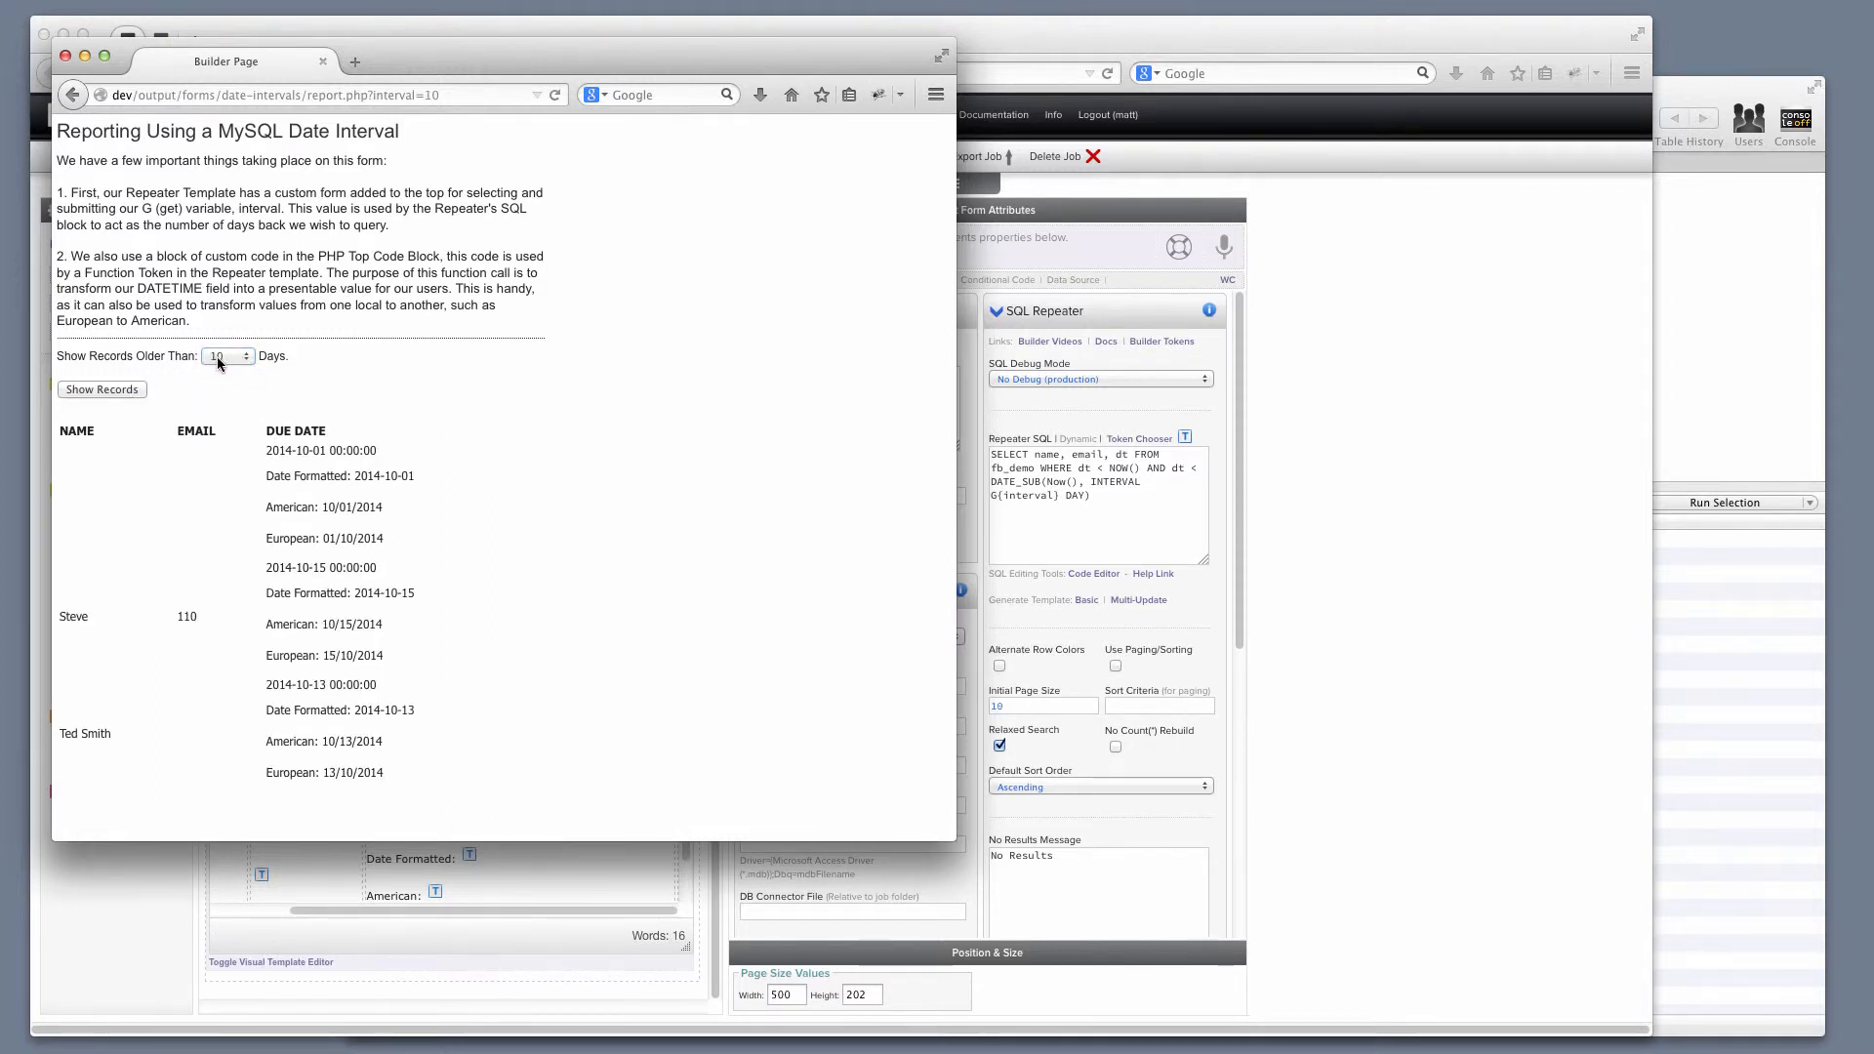
left_click(66, 56)
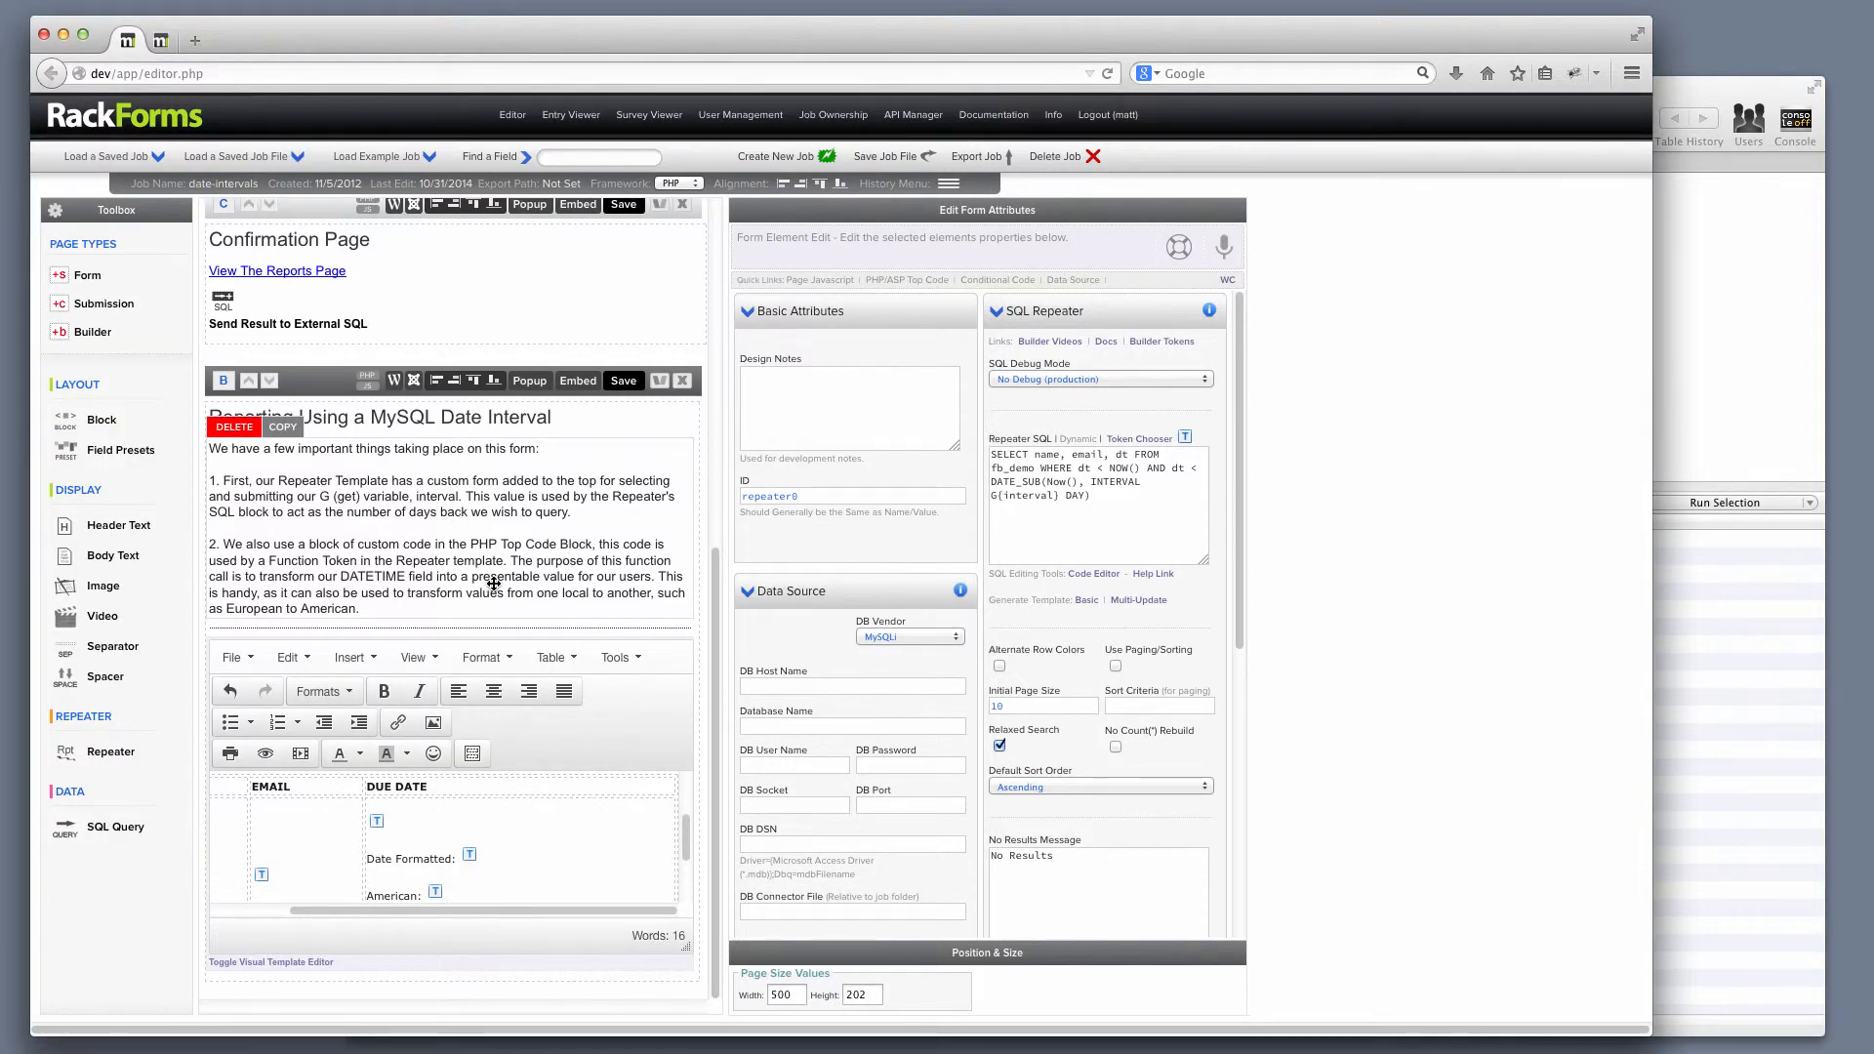
Step: Reopen the repeater template's source code, highlight the PHP block that builds the interval selector, and cancel the dialog
left_click(617, 657)
left_click(657, 686)
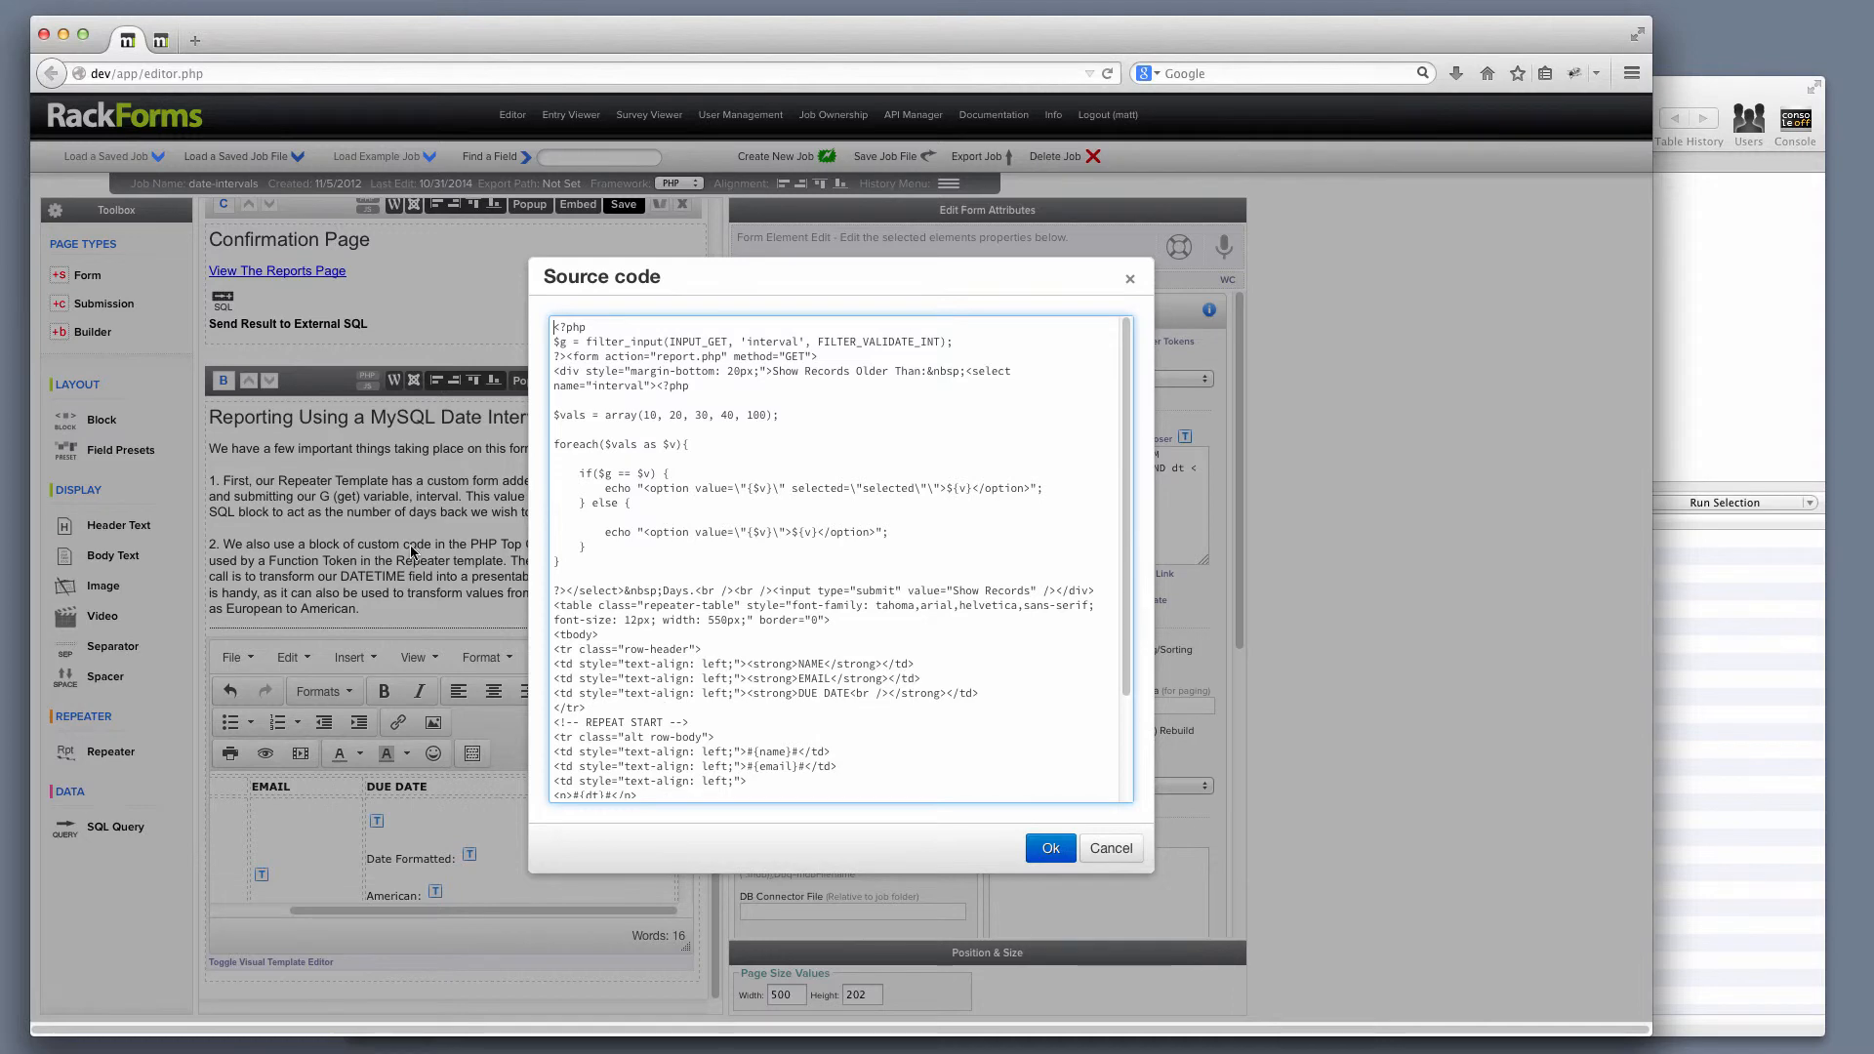
left_click_drag(566, 590, 536, 292)
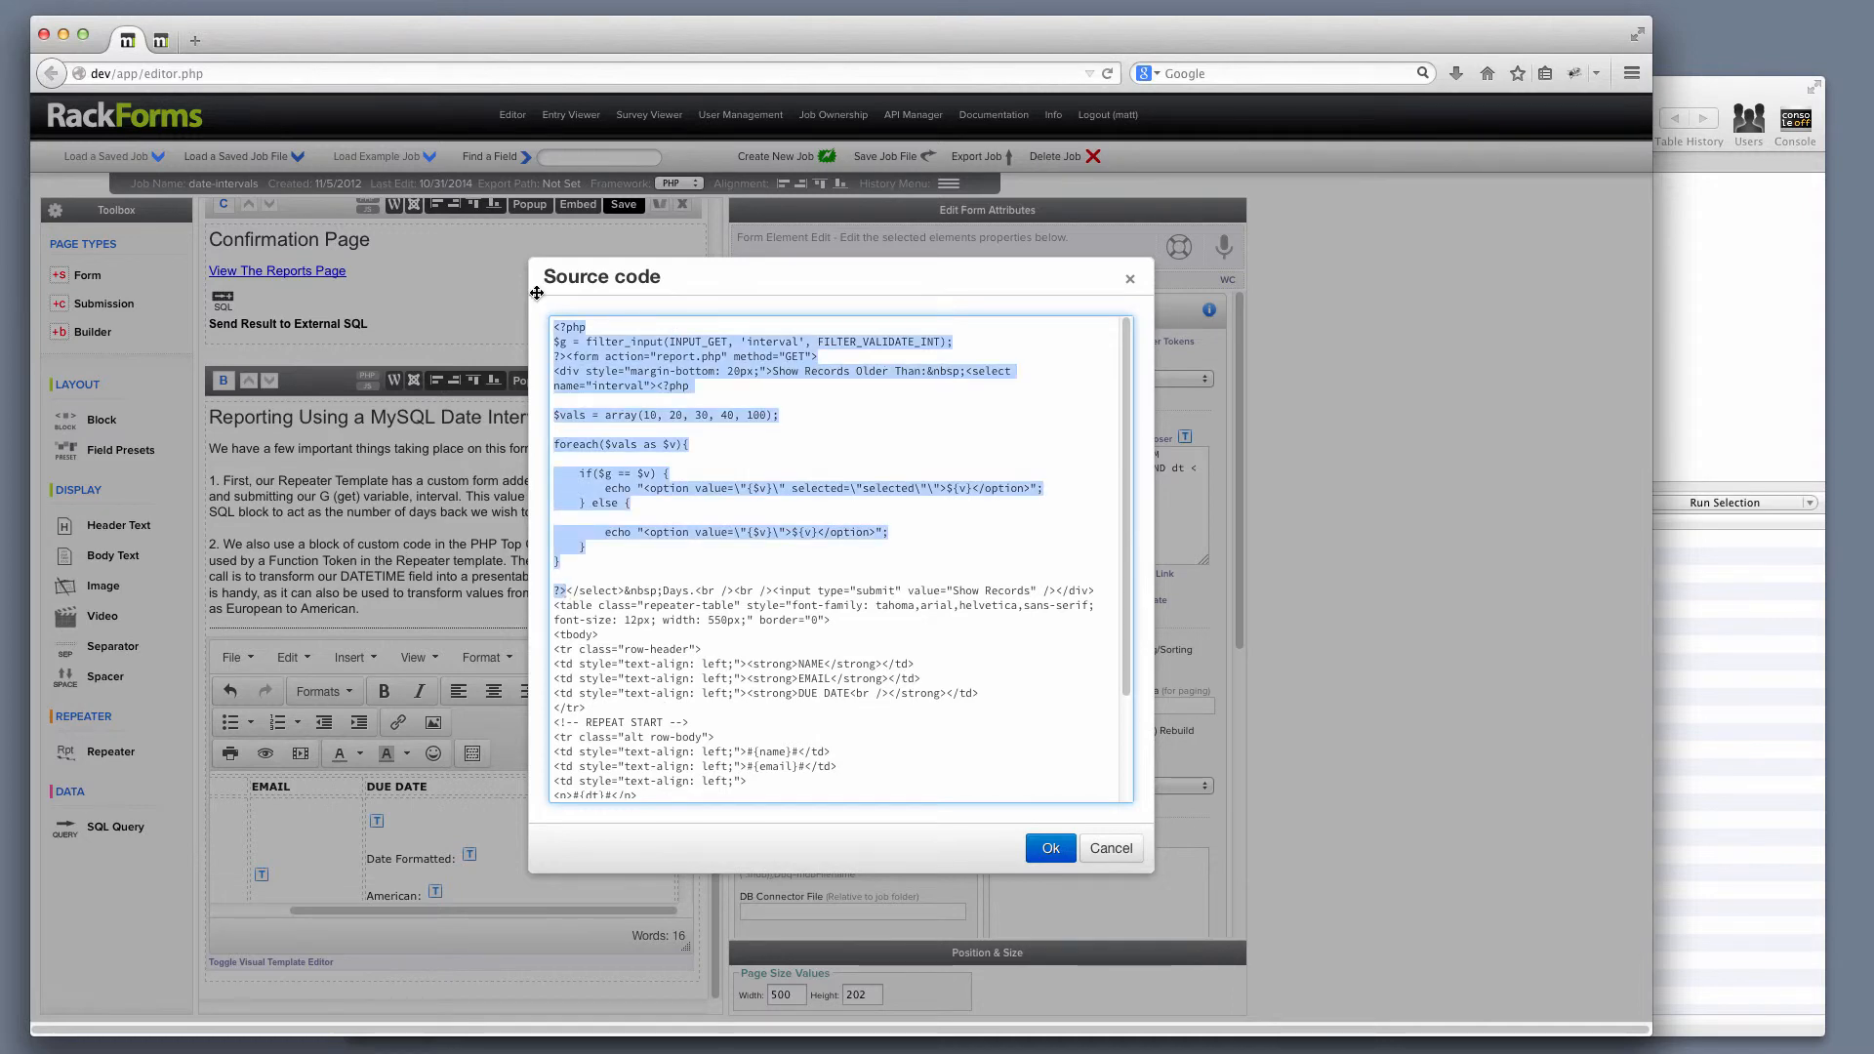
left_click(1104, 846)
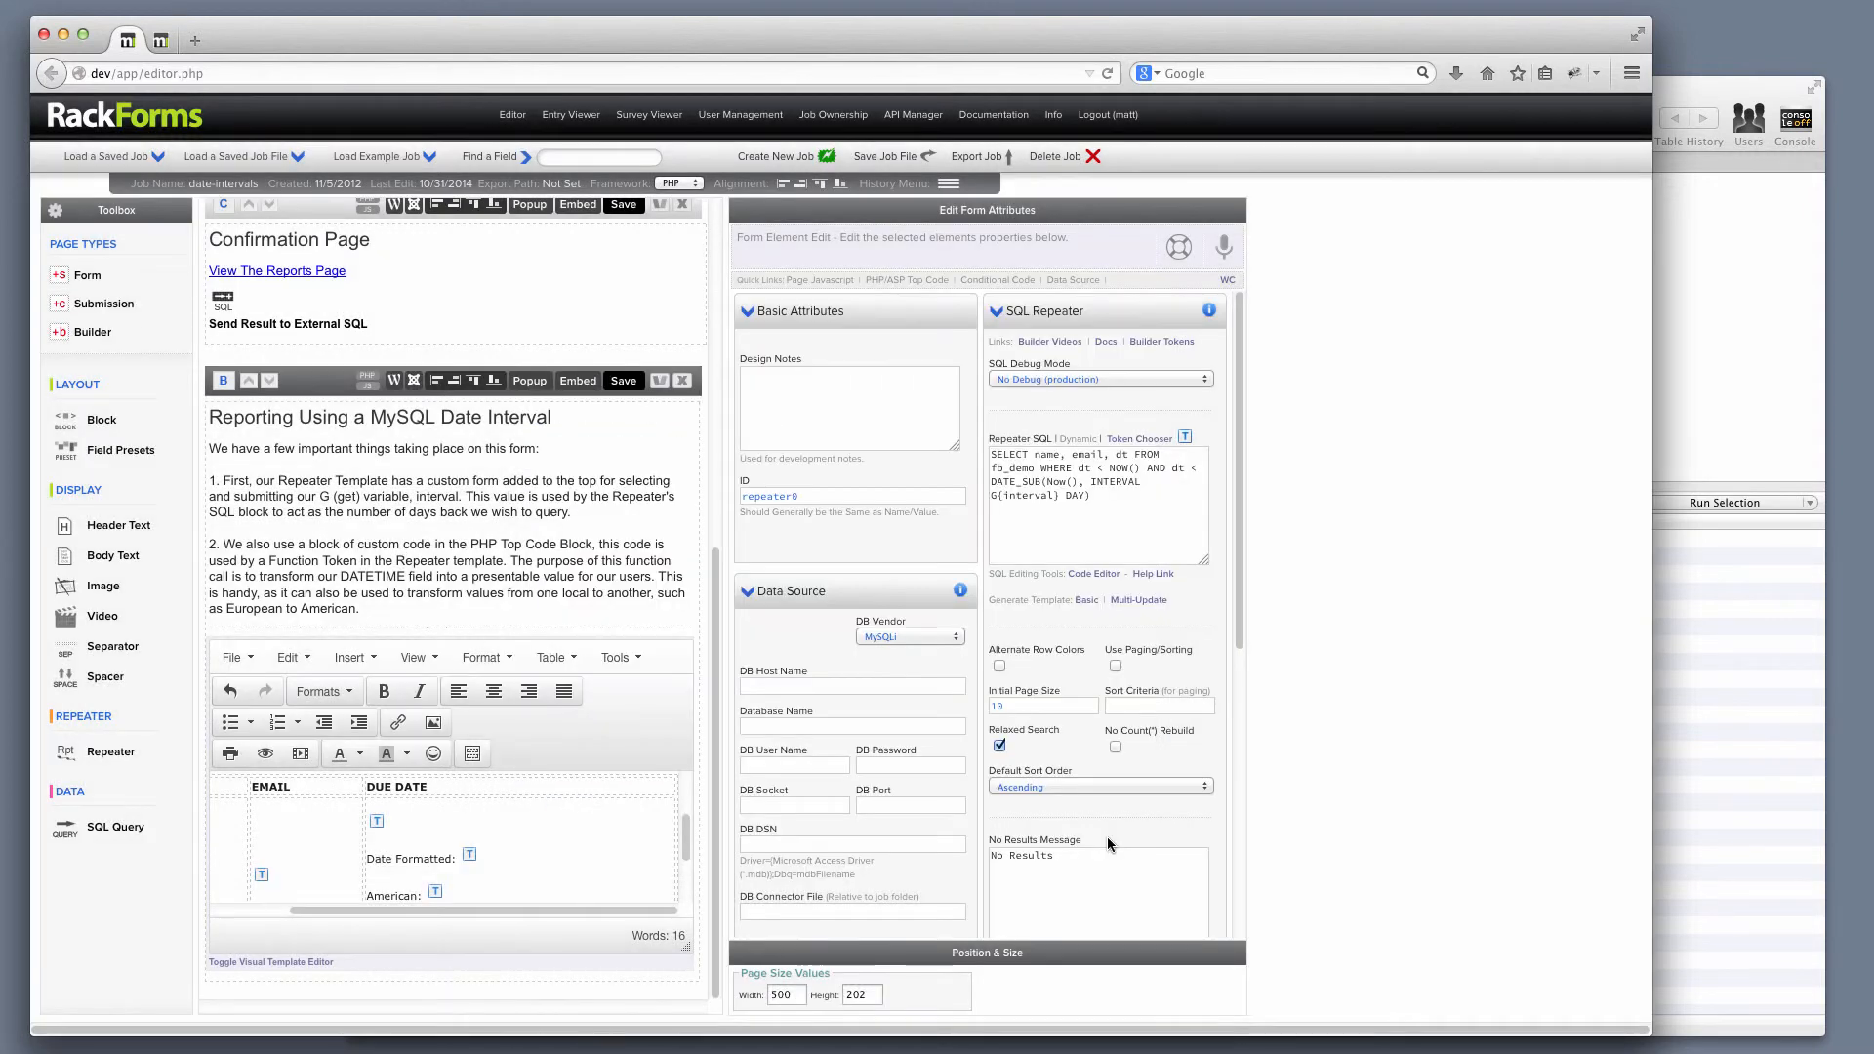